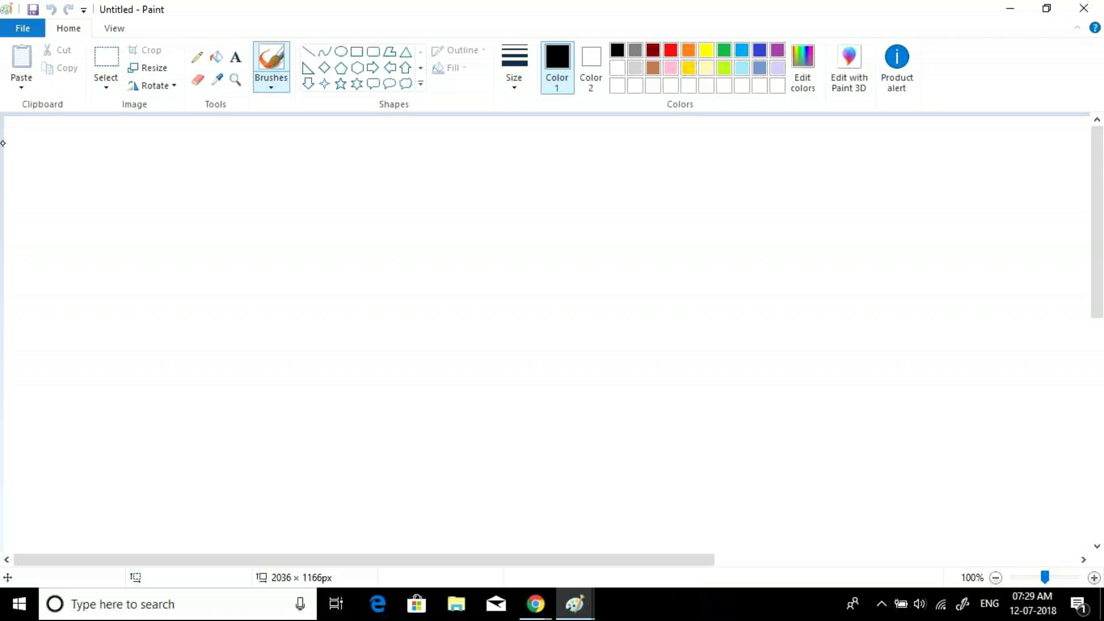
- Handwrite the bracketed heading (Standard_GRS) and draw a large rectangle outline below it
mouse_move(102, 137)
mouse_down()
mouse_move(75, 167)
mouse_move(247, 157)
mouse_up()
mouse_move(282, 132)
mouse_down()
mouse_move(296, 150)
mouse_move(338, 138)
mouse_up()
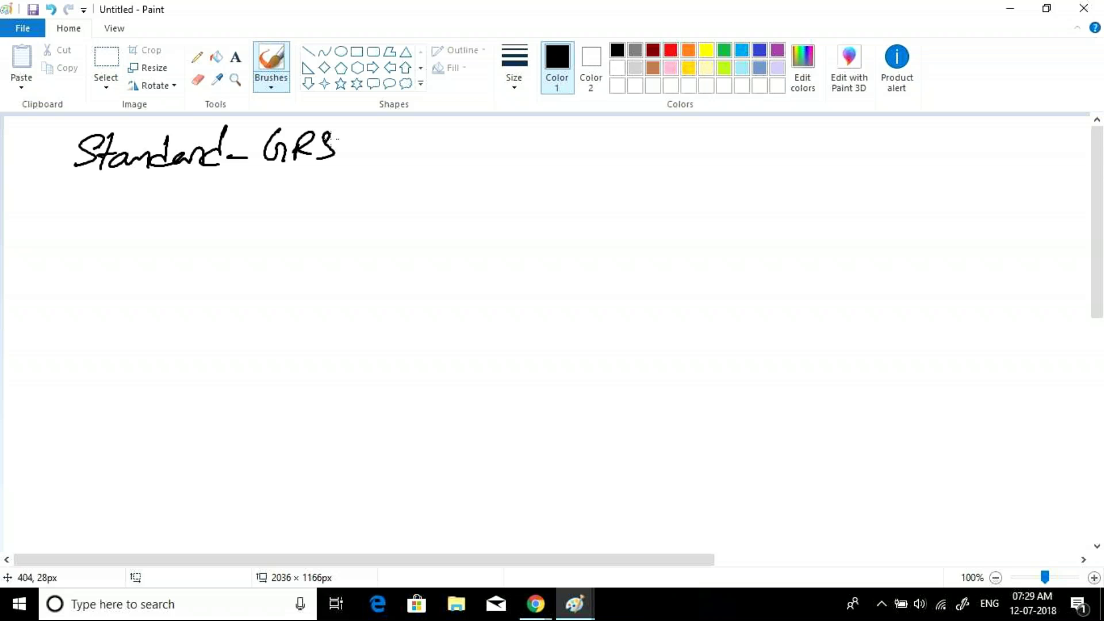
drag(85, 128, 83, 190)
drag(352, 123, 331, 187)
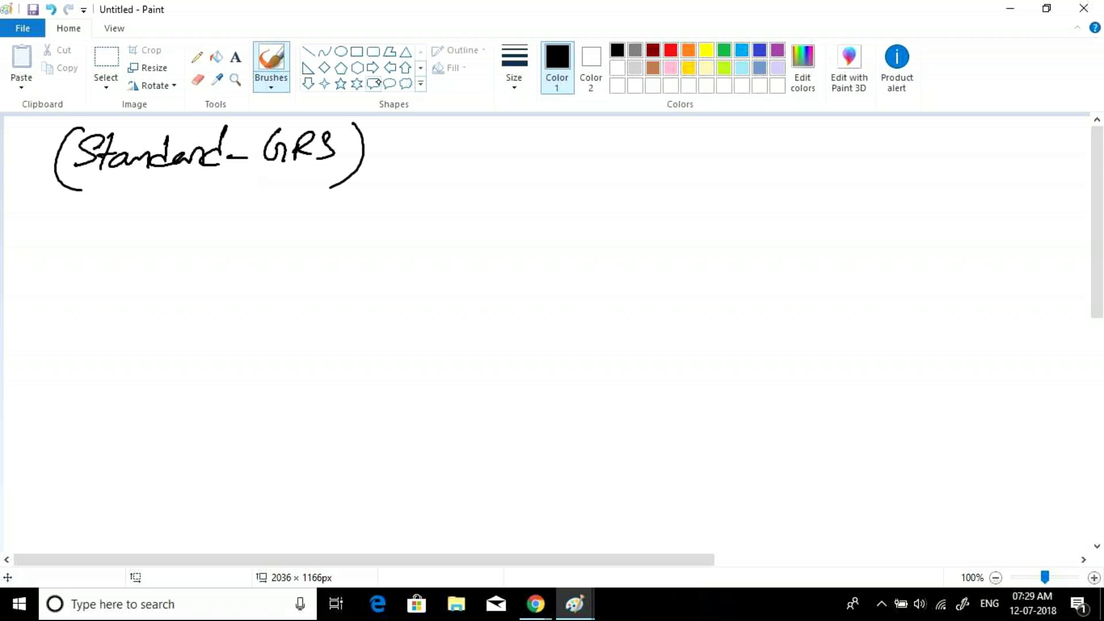
click(357, 51)
drag(106, 276, 395, 494)
- Draw two more rectangles to the right and label the three boxes SI, WI and Australia
drag(424, 274, 686, 491)
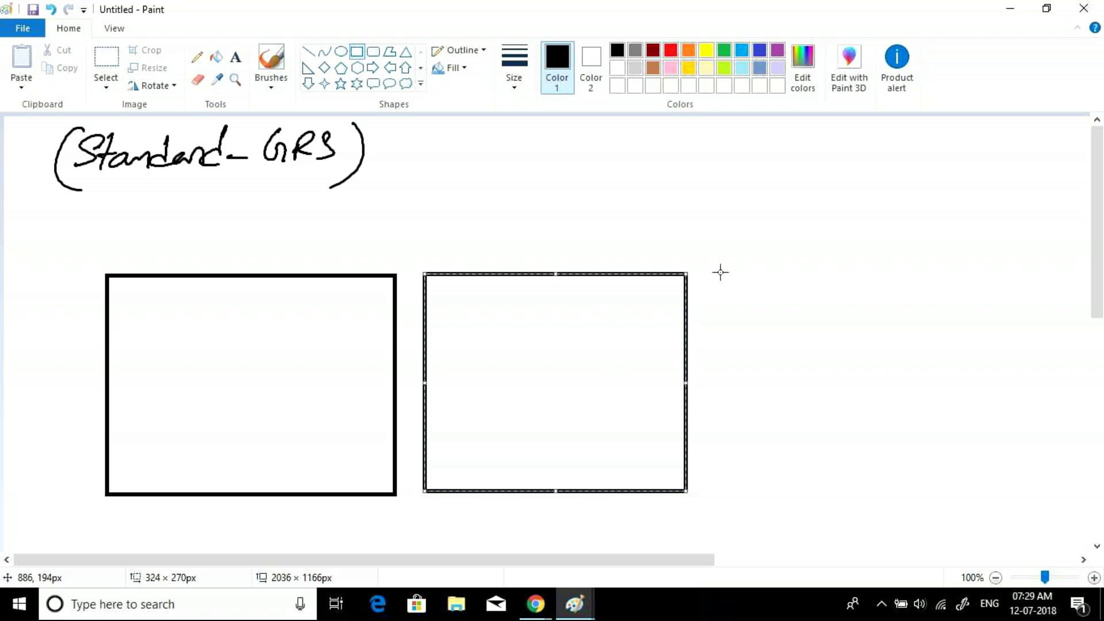
drag(710, 267, 1008, 489)
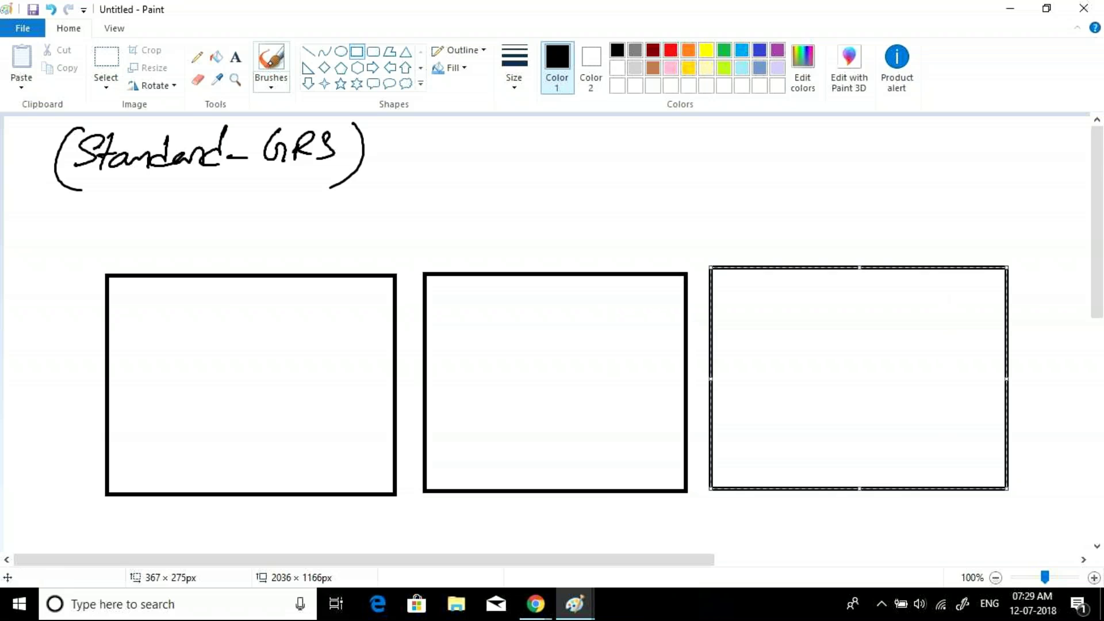
click(271, 61)
drag(161, 244, 144, 267)
drag(163, 247, 184, 266)
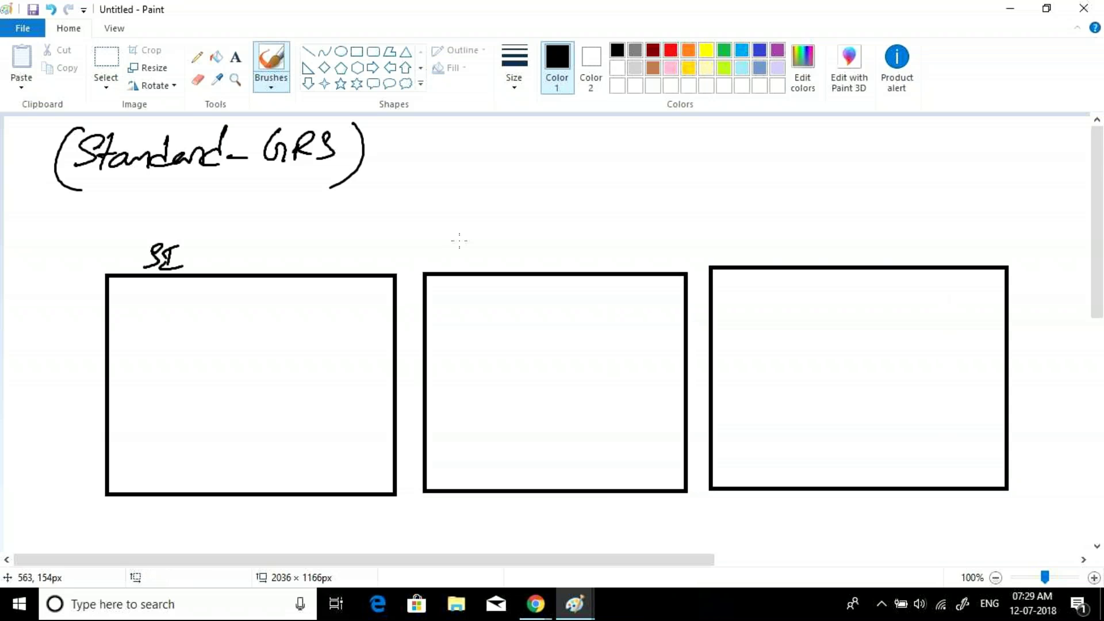
drag(433, 241, 486, 265)
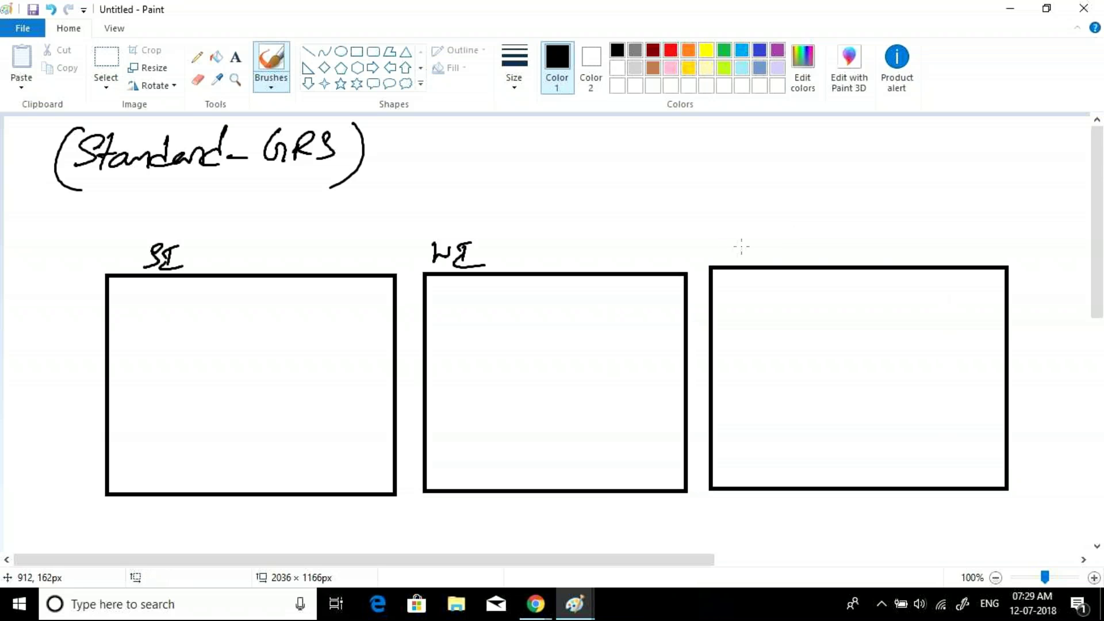
drag(741, 246, 862, 243)
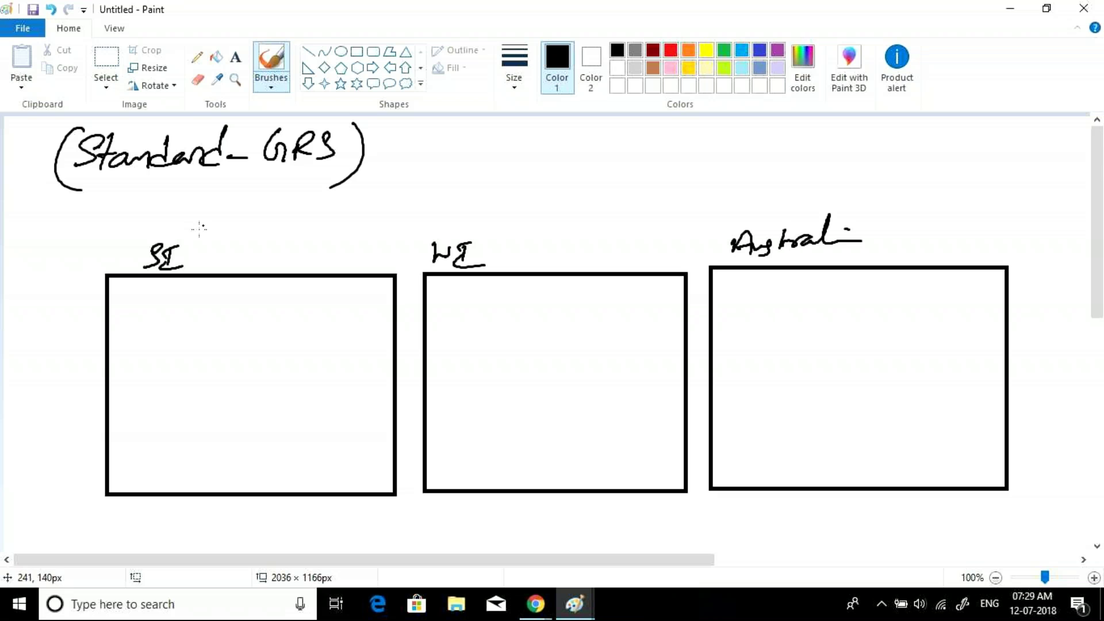
click(357, 52)
- Draw a tall inner box in each region, a small box in the first, and start an X by SI
drag(164, 323, 242, 470)
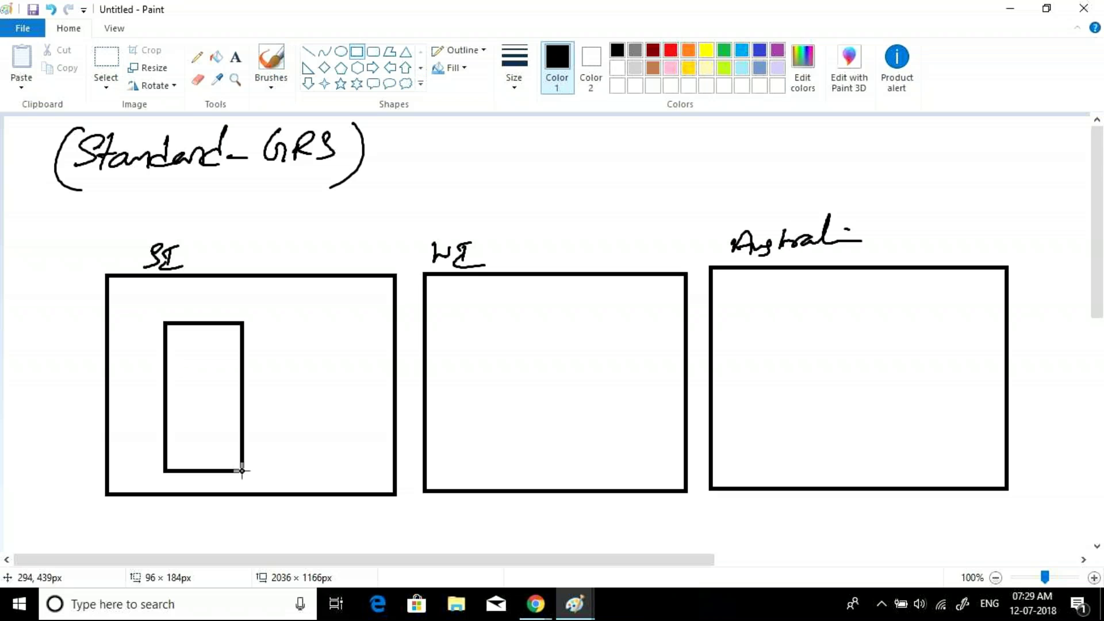
drag(495, 311, 571, 465)
drag(764, 306, 844, 467)
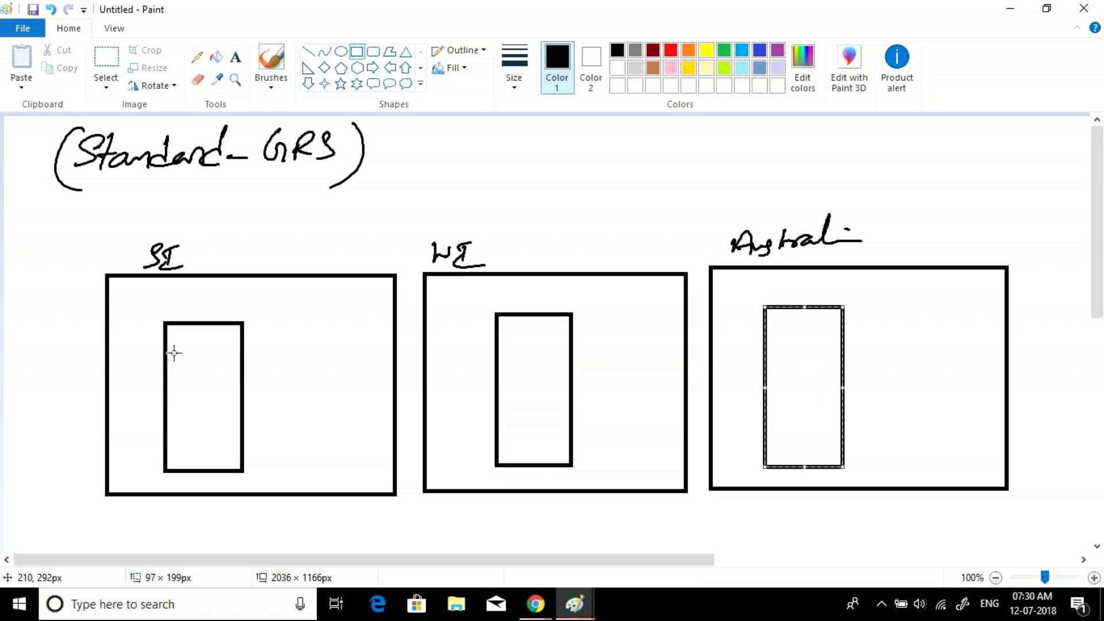
drag(172, 355, 233, 400)
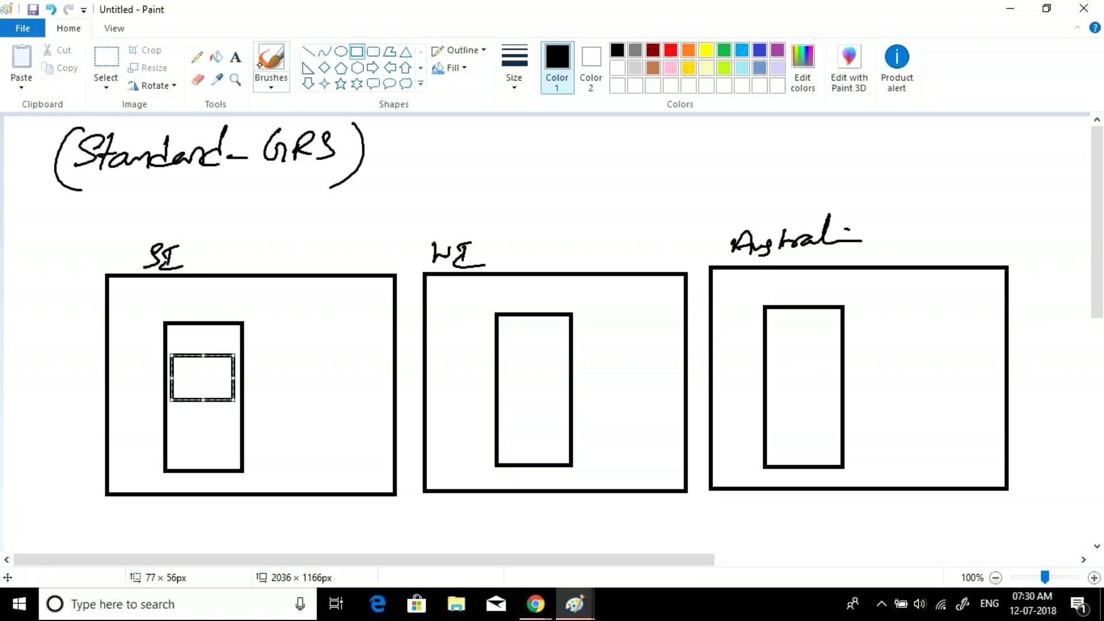
click(271, 60)
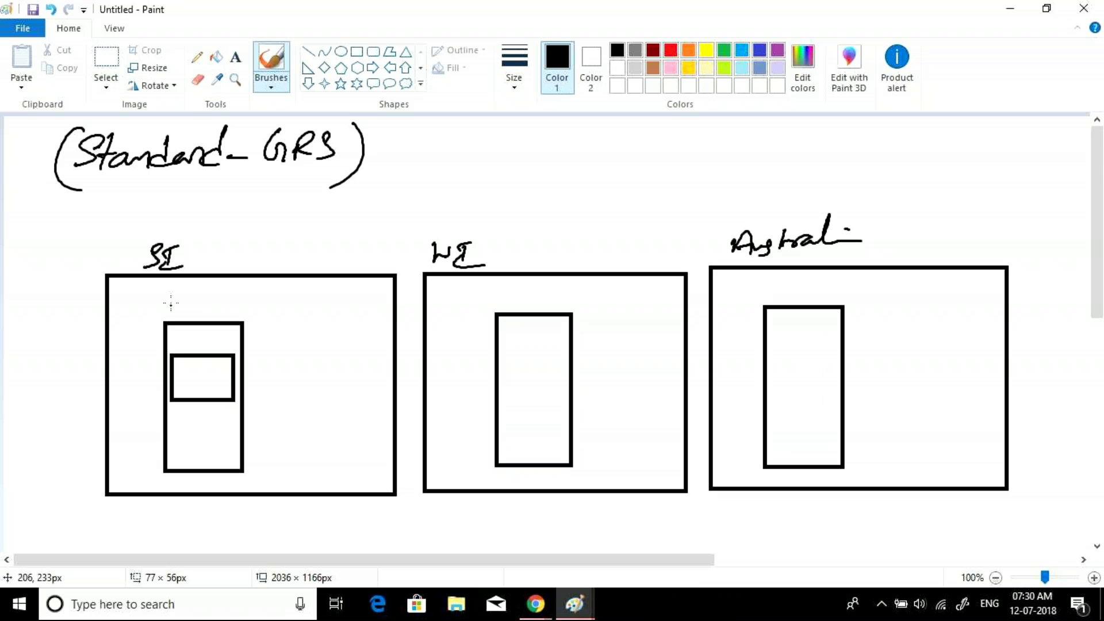
mouse_move(225, 240)
mouse_down()
mouse_move(213, 268)
mouse_move(238, 265)
mouse_move(226, 231)
mouse_up()
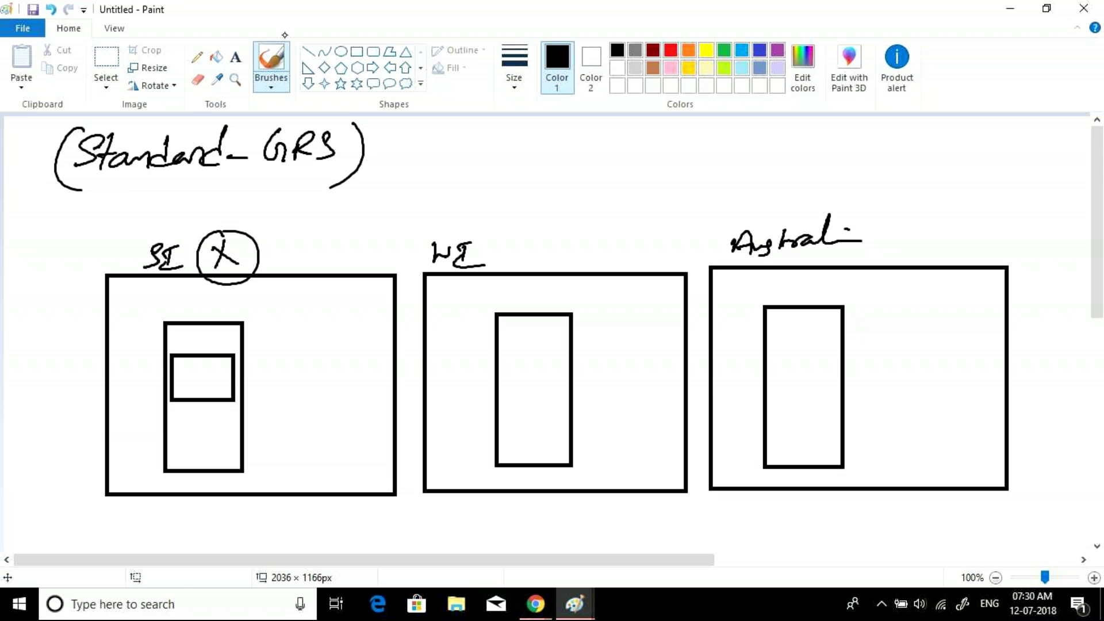
- Add a small box inside the second and third tall boxes
click(357, 51)
mouse_move(514, 349)
mouse_down()
mouse_move(540, 396)
mouse_move(575, 405)
mouse_up()
drag(779, 346, 841, 403)
click(405, 213)
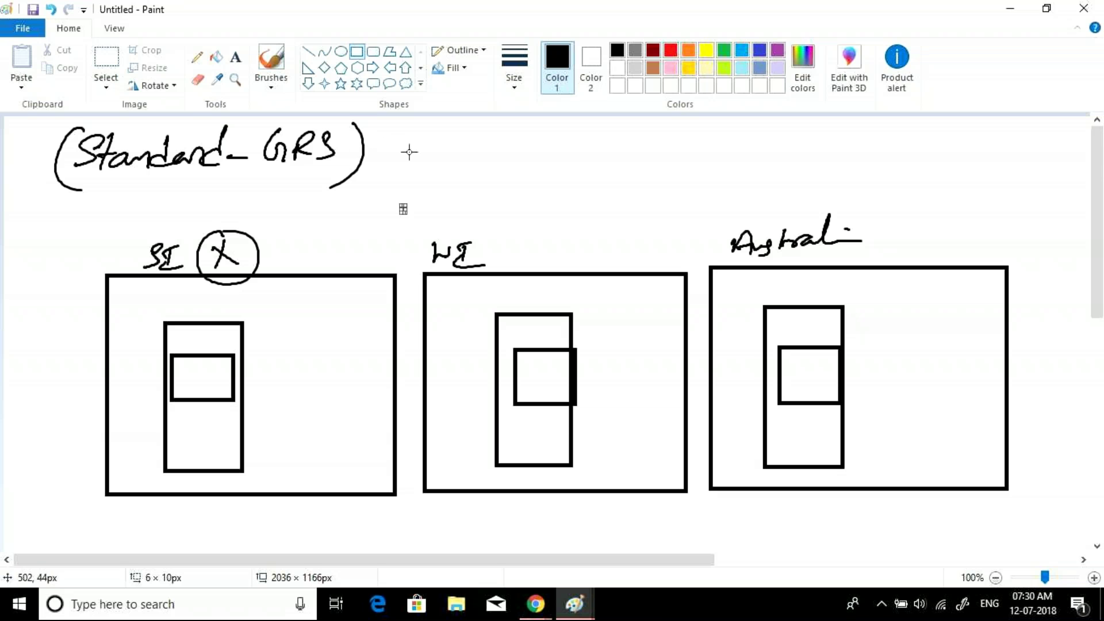
- Undo the stray rectangles by the heading and start handwriting Teststh-Csc.windows.net beside it
drag(401, 145, 406, 156)
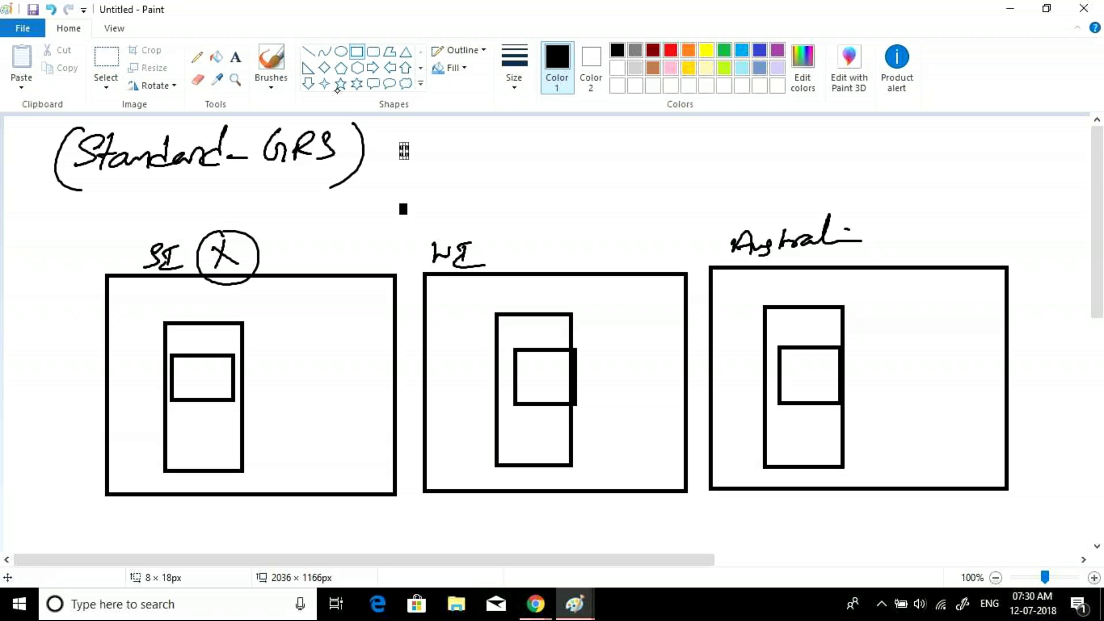
click(271, 64)
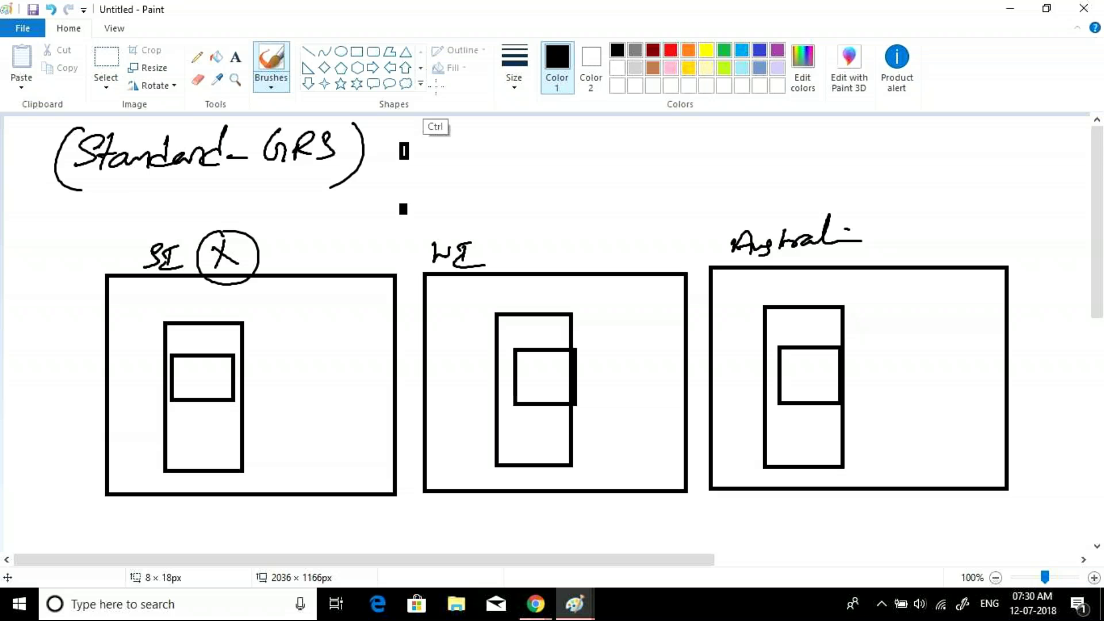
key(ctrl+z)
key(ctrl+z)
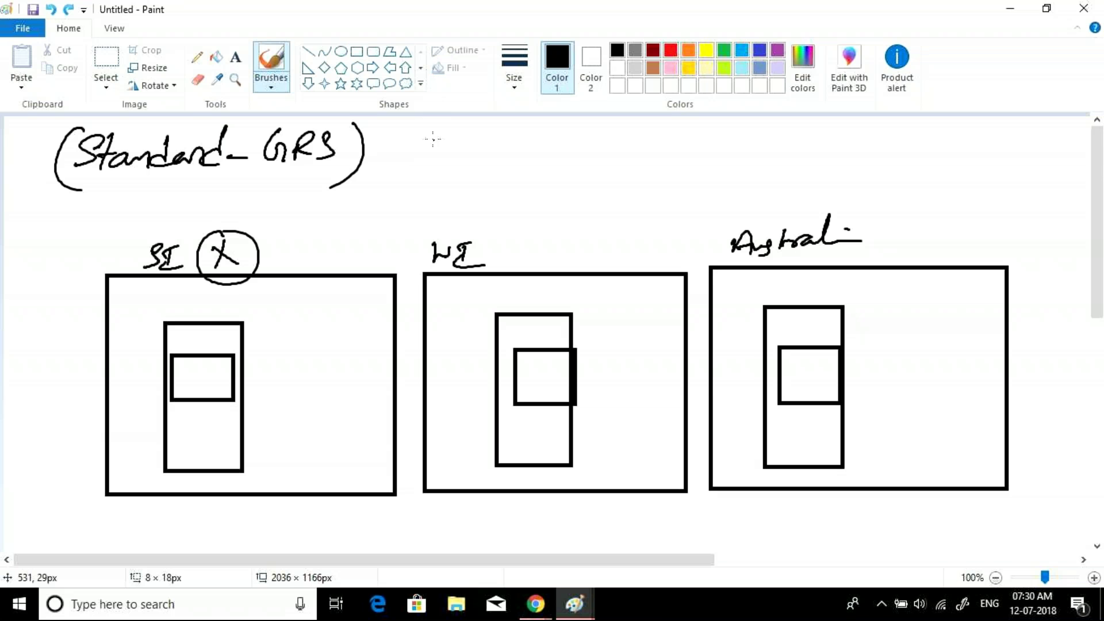
mouse_move(432, 138)
mouse_down()
mouse_move(422, 138)
mouse_move(481, 130)
mouse_move(507, 148)
mouse_move(705, 126)
mouse_up()
click(581, 145)
- Finish the .windows.net address, then bracket and underline it
click(734, 136)
drag(741, 127, 789, 127)
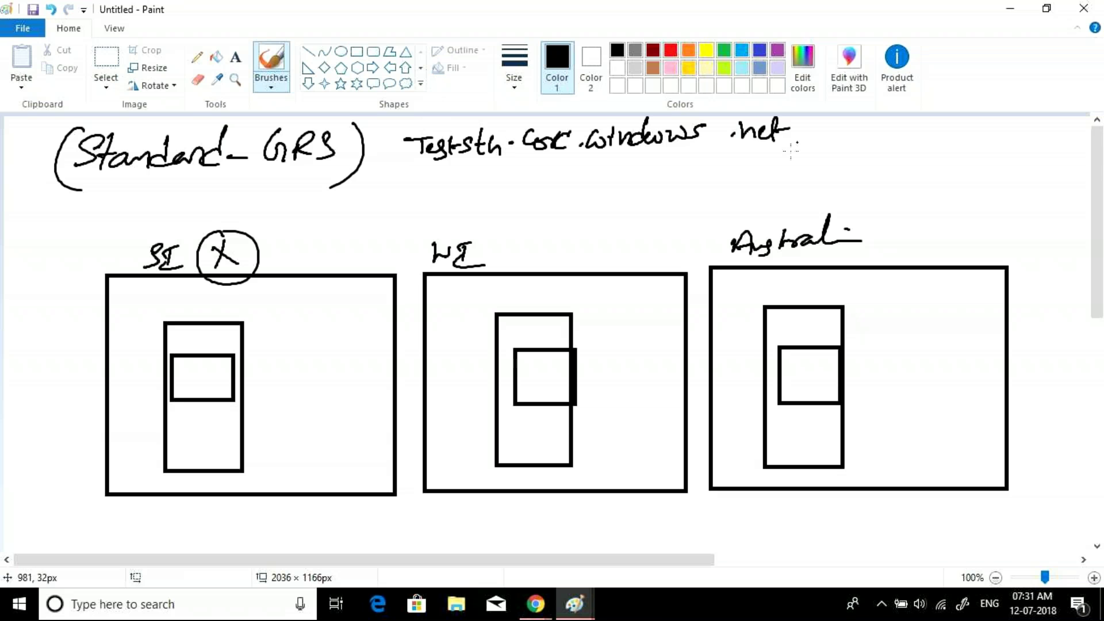
drag(417, 118, 428, 180)
drag(500, 165, 445, 171)
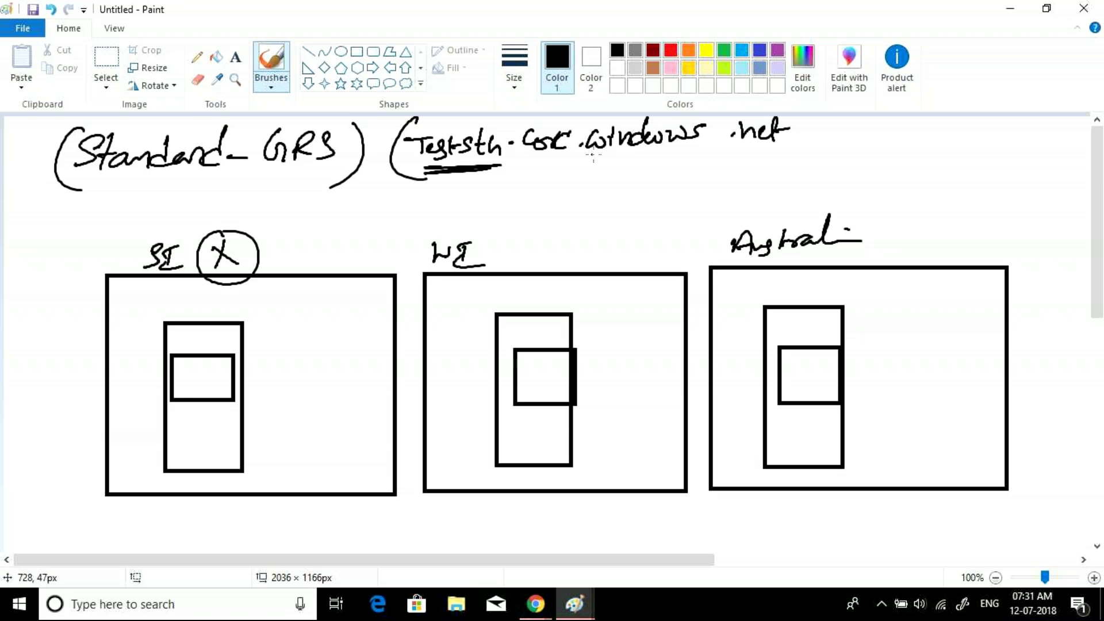
drag(532, 158, 774, 150)
click(730, 133)
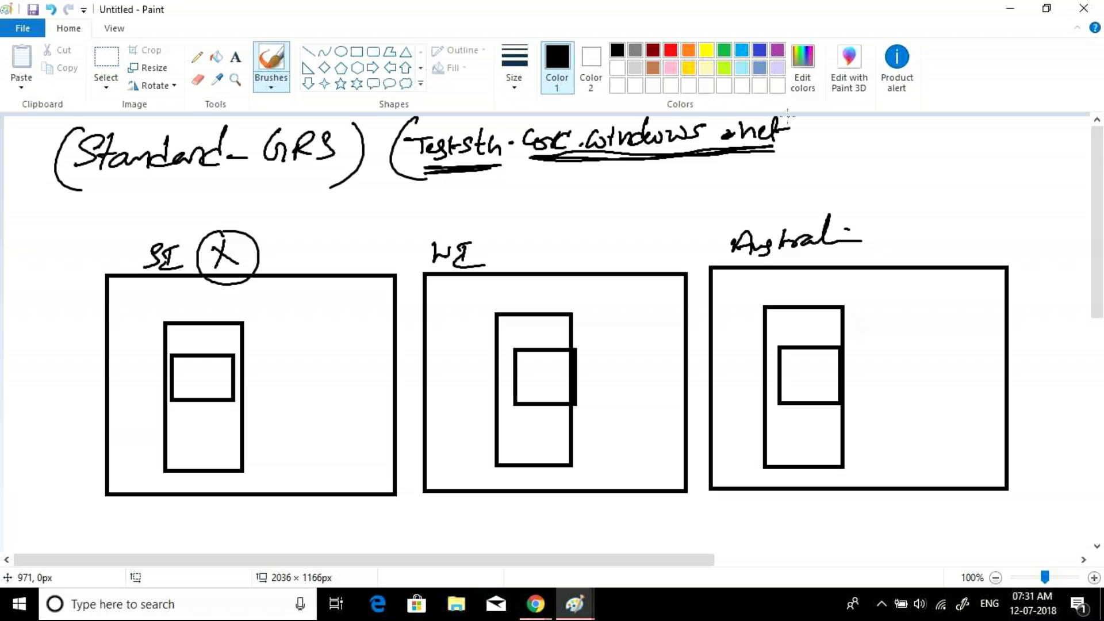
drag(788, 117, 774, 170)
- Write Teststg-secondary.Csc.windows.net below, bracket it, number both addresses, and underline secondary
mouse_move(438, 197)
mouse_down()
mouse_move(484, 200)
mouse_move(484, 224)
mouse_up()
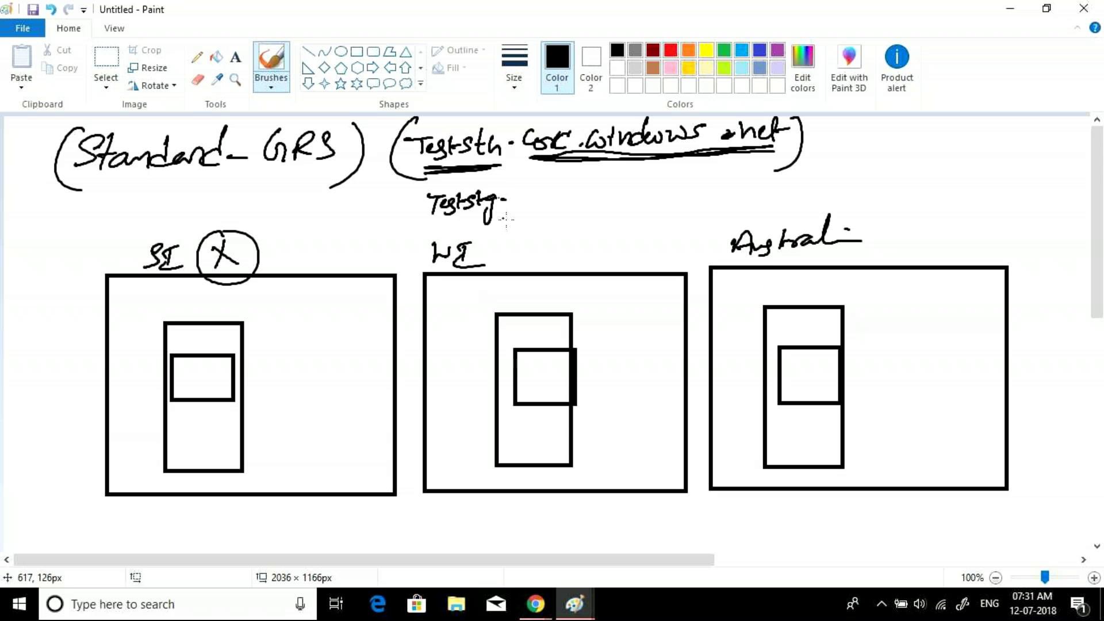
mouse_move(523, 188)
mouse_down()
mouse_move(572, 201)
mouse_move(726, 188)
mouse_up()
click(694, 183)
mouse_move(732, 176)
mouse_down()
mouse_move(733, 188)
mouse_move(857, 151)
mouse_move(831, 171)
mouse_up()
click(822, 173)
drag(436, 187, 433, 231)
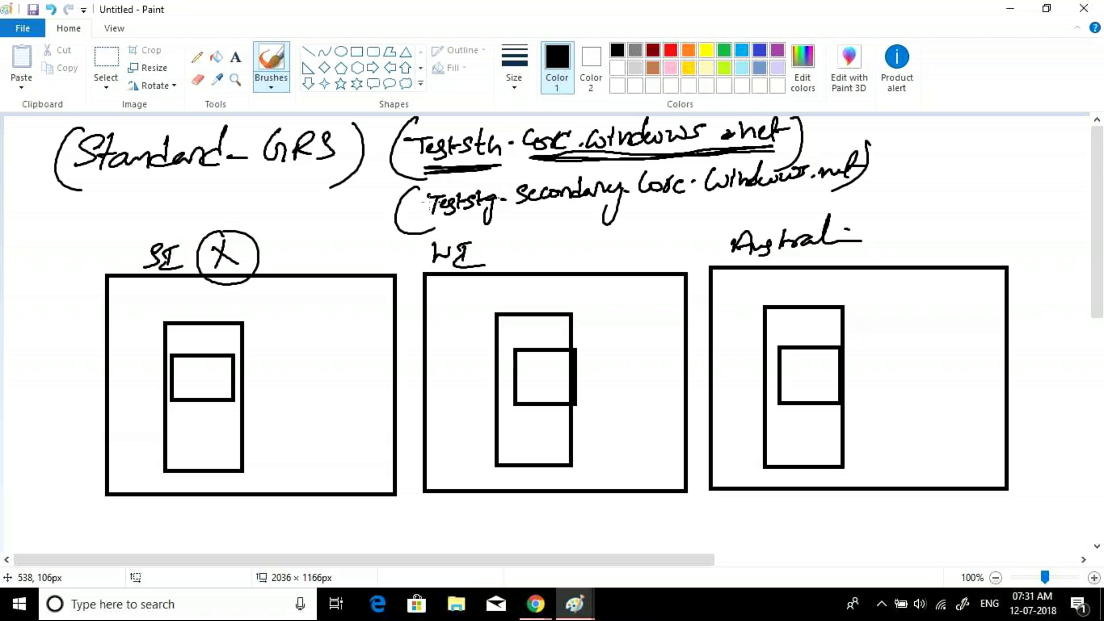
drag(373, 151, 371, 152)
drag(360, 204, 368, 196)
mouse_move(492, 218)
mouse_down()
mouse_move(578, 212)
mouse_move(516, 217)
mouse_up()
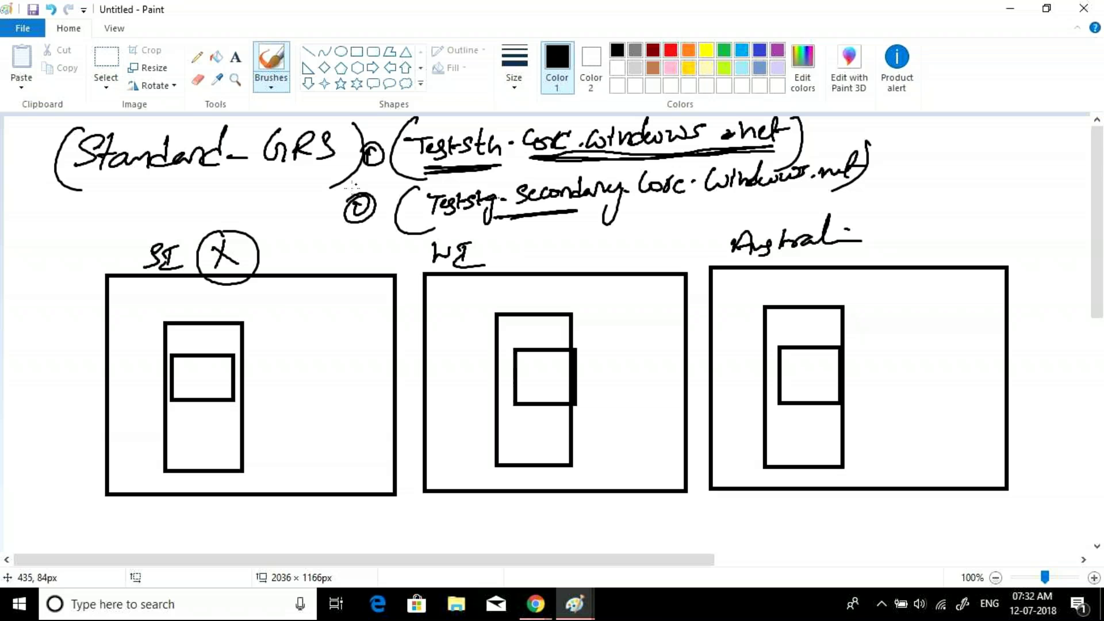
- Draw a line linking the second address to the first region's small box near the circled X
drag(219, 371, 291, 252)
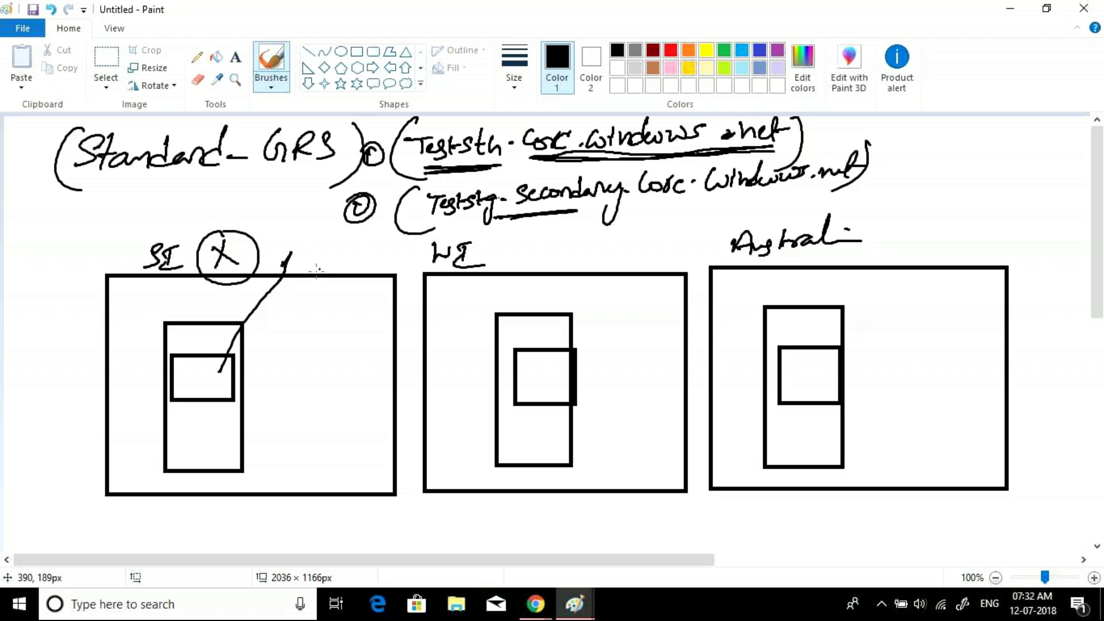
drag(300, 241, 294, 260)
drag(288, 259, 314, 251)
drag(393, 221, 223, 376)
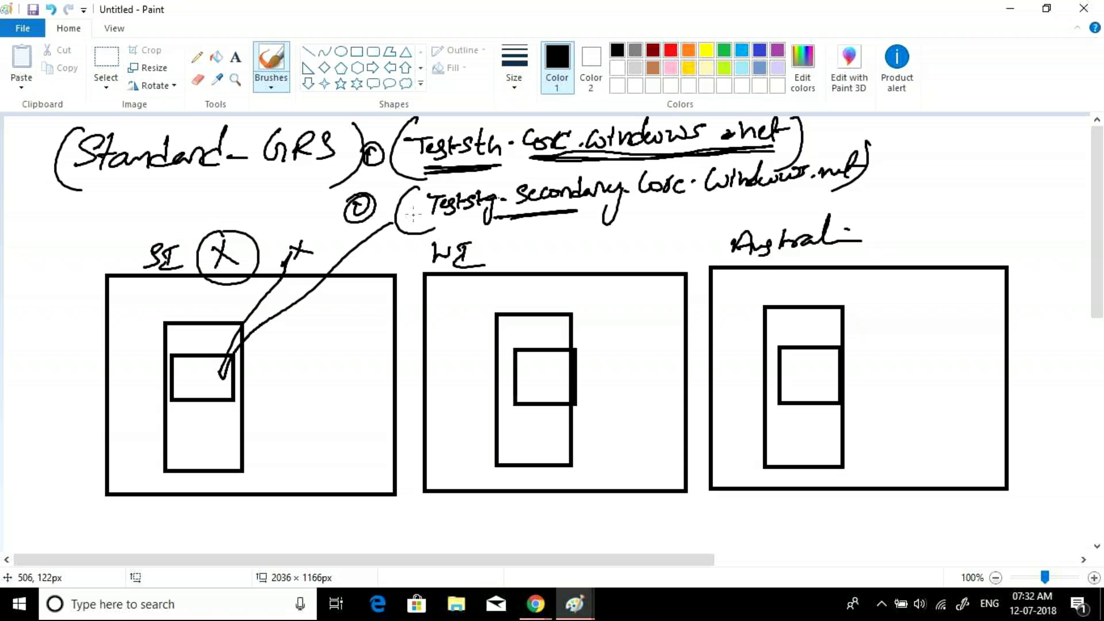
drag(309, 231, 315, 268)
- Link the second address to the middle and right region boxes and extend the underline under secondary
drag(442, 220, 476, 217)
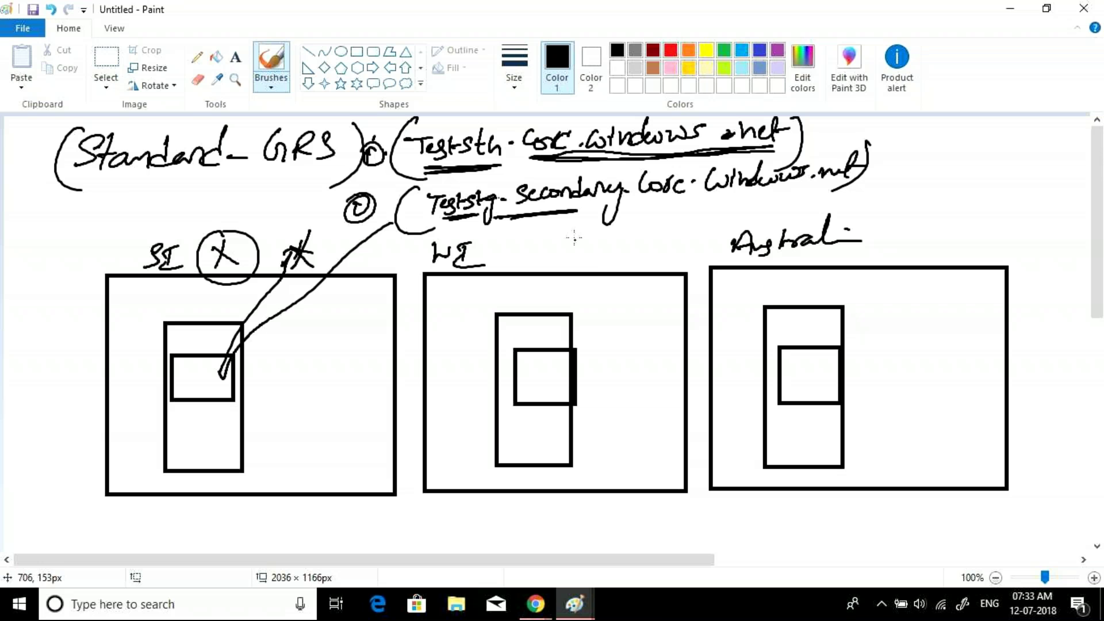
drag(569, 223, 554, 272)
drag(659, 212, 723, 269)
drag(548, 271, 566, 223)
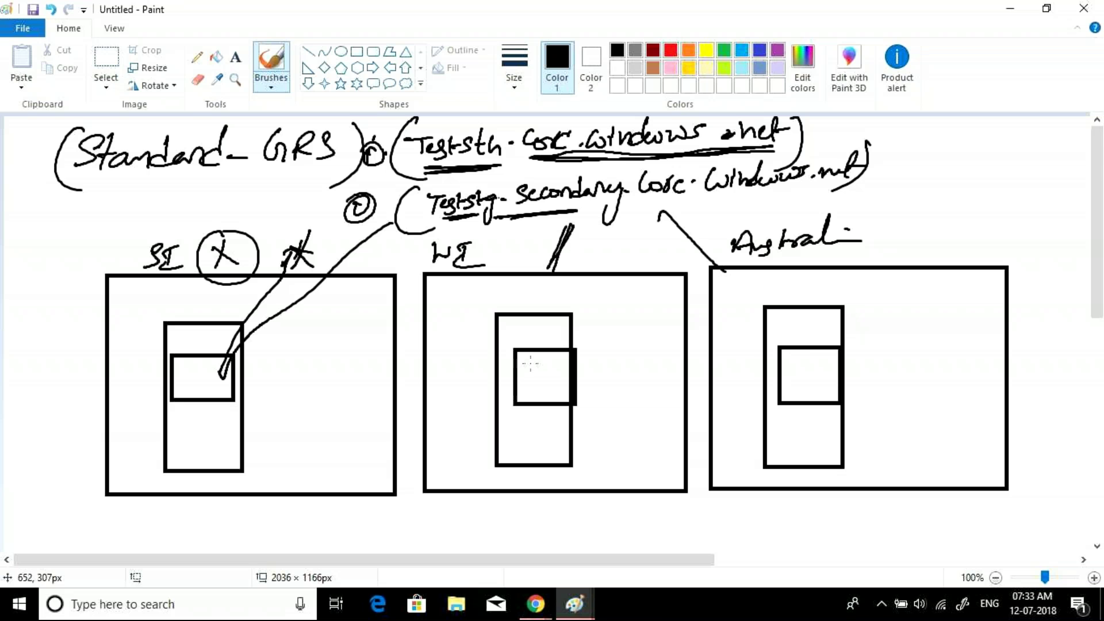
drag(667, 205, 652, 224)
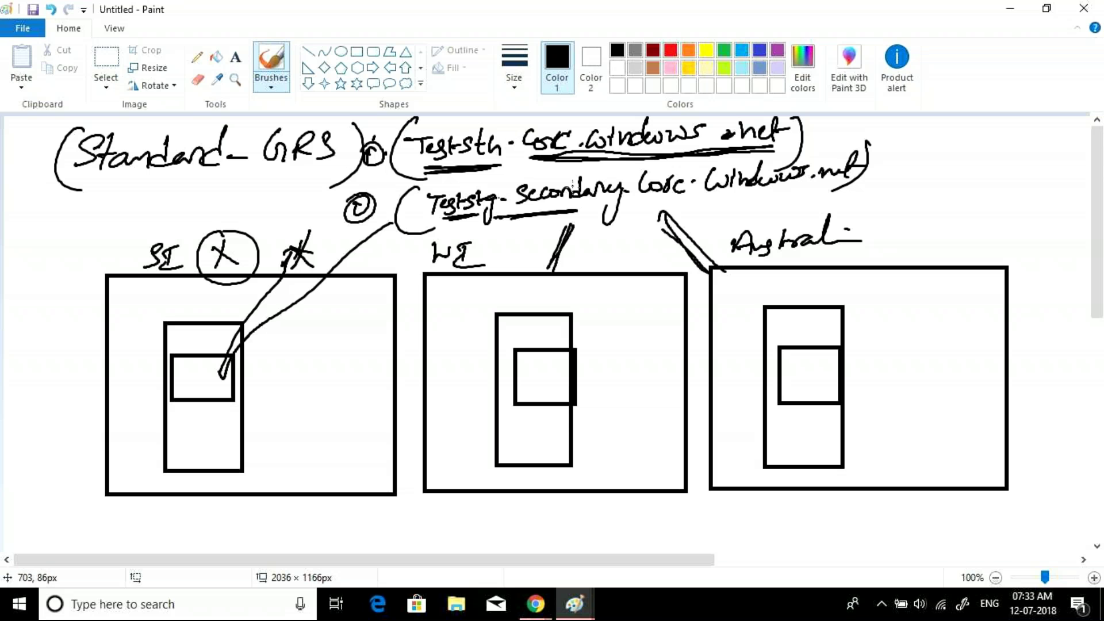
drag(565, 210, 597, 210)
- Handwrite RAGRS beneath GRS in the heading
mouse_move(275, 184)
mouse_down()
mouse_move(271, 204)
mouse_move(285, 199)
mouse_up()
drag(288, 200, 302, 190)
drag(329, 185, 307, 208)
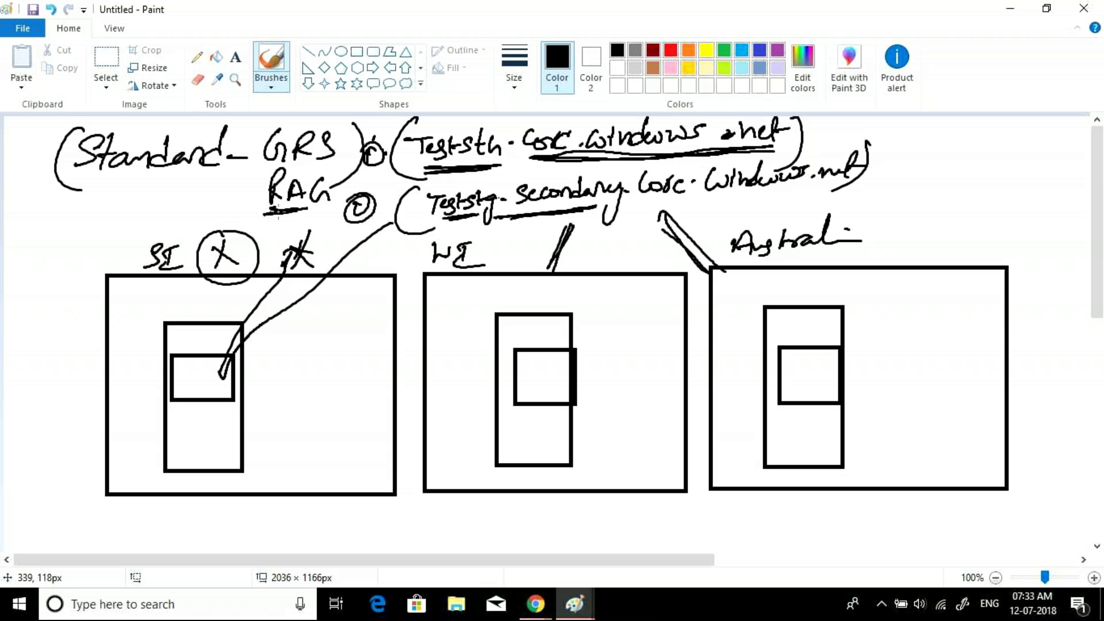
mouse_move(337, 178)
mouse_down()
mouse_move(361, 178)
mouse_move(352, 192)
mouse_up()
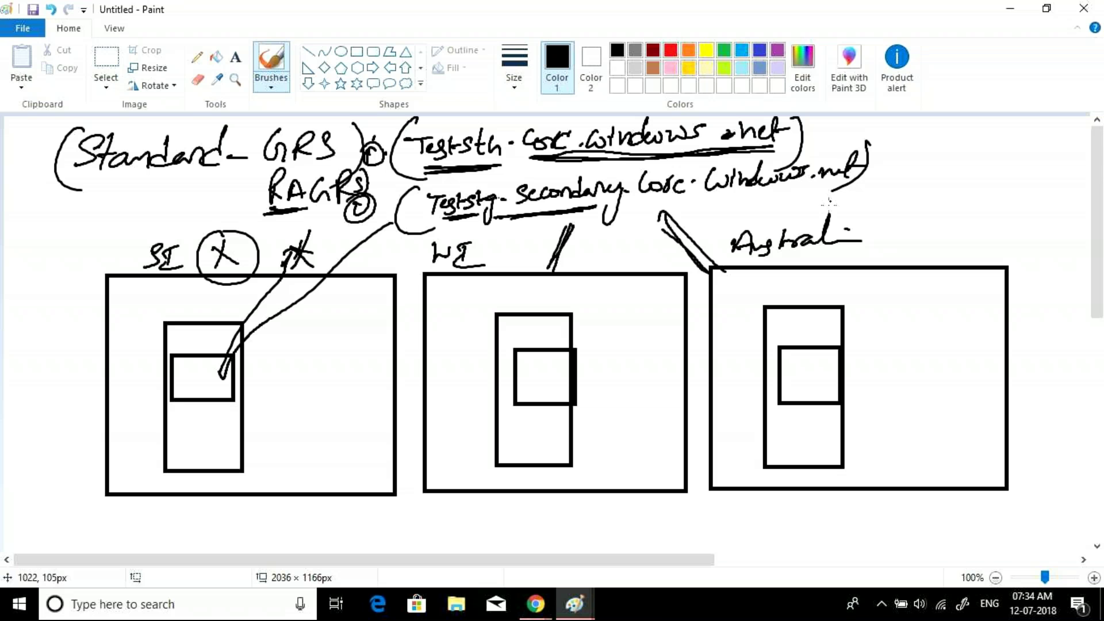
- Mark the primary URL with an x, tick the secondary URL, re-underline both, and circle the left inner box
drag(811, 120, 822, 132)
drag(822, 120, 812, 133)
drag(878, 153, 900, 140)
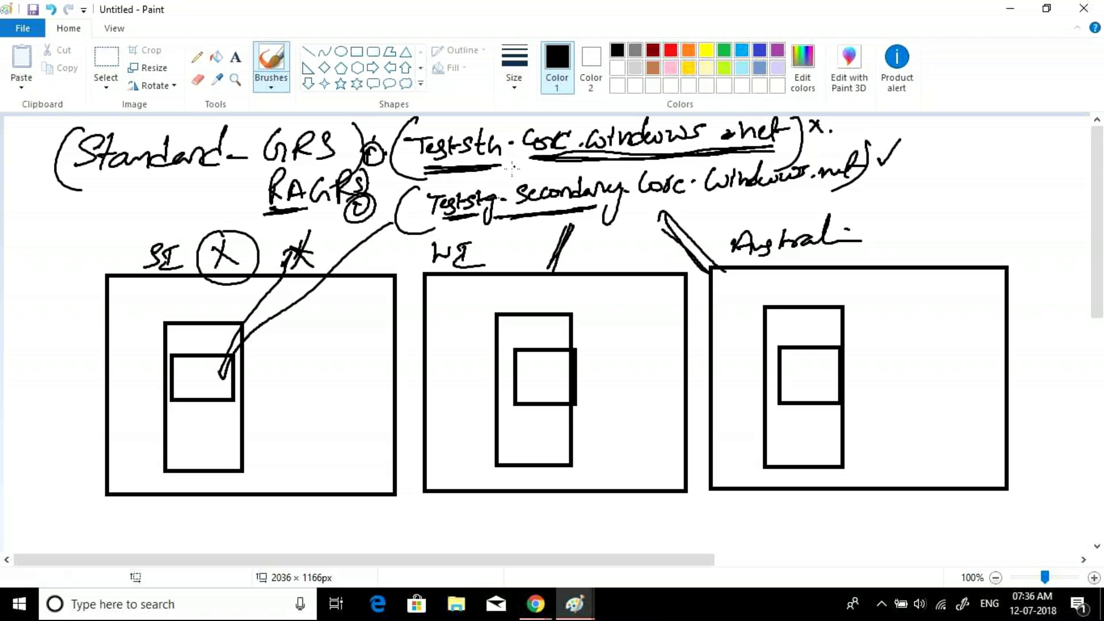
mouse_move(532, 153)
mouse_down()
mouse_move(486, 170)
mouse_move(534, 152)
mouse_up()
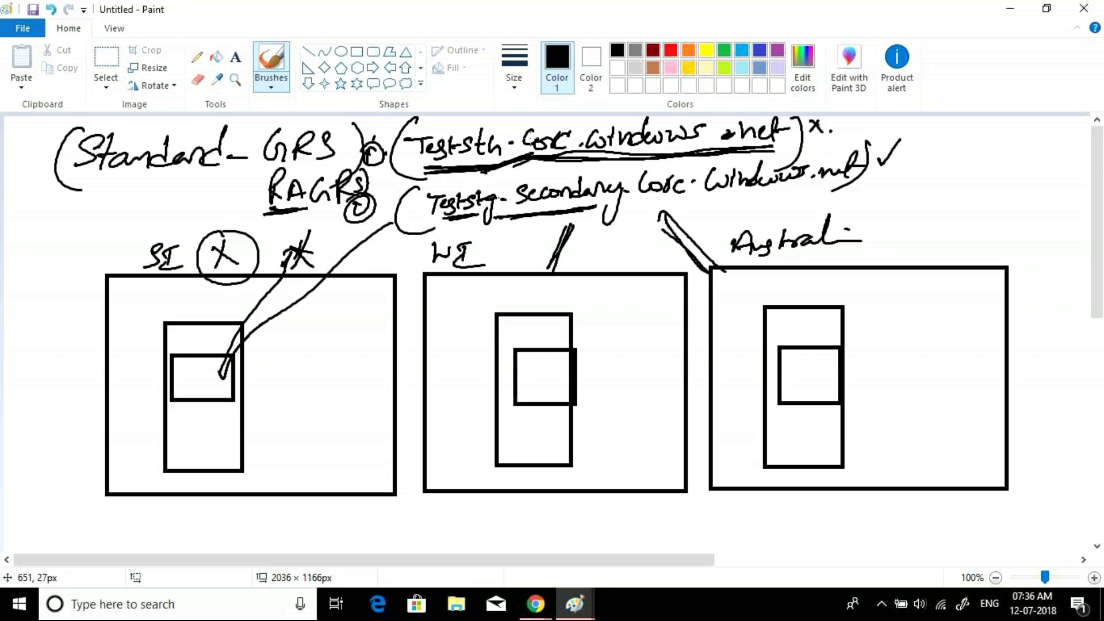
mouse_move(496, 224)
mouse_down()
mouse_move(582, 191)
mouse_move(546, 212)
mouse_up()
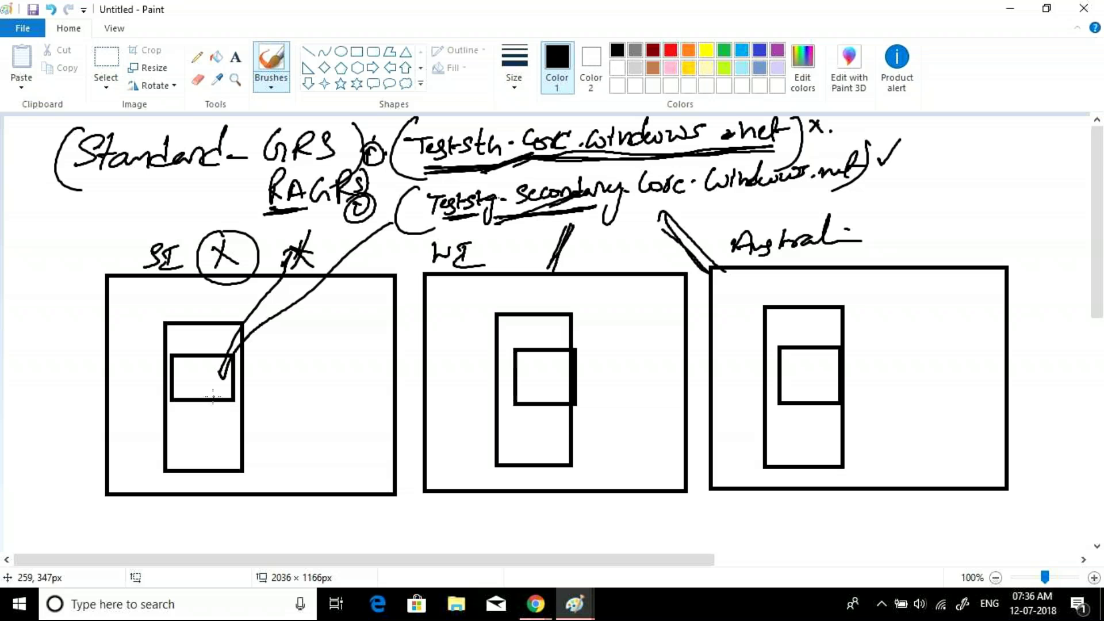
drag(211, 378, 211, 385)
- Dot the middle and right inner boxes and fill in the circle in the left box
click(555, 359)
click(821, 378)
drag(207, 392, 208, 390)
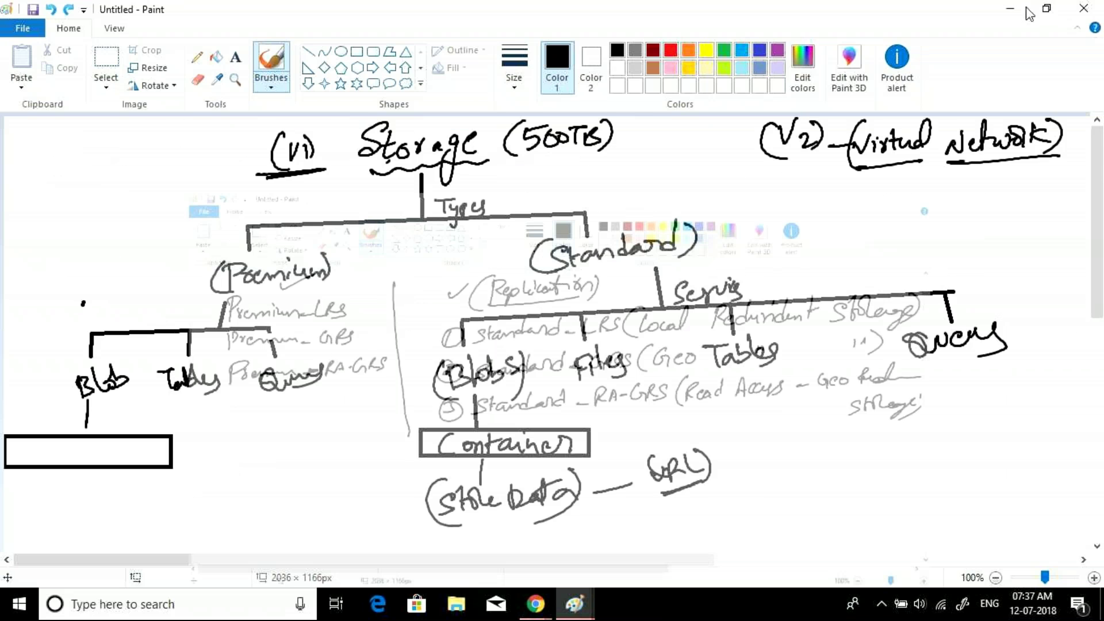
- Return to the portal, discard the partly filled storage account form, and begin a new one
click(1027, 8)
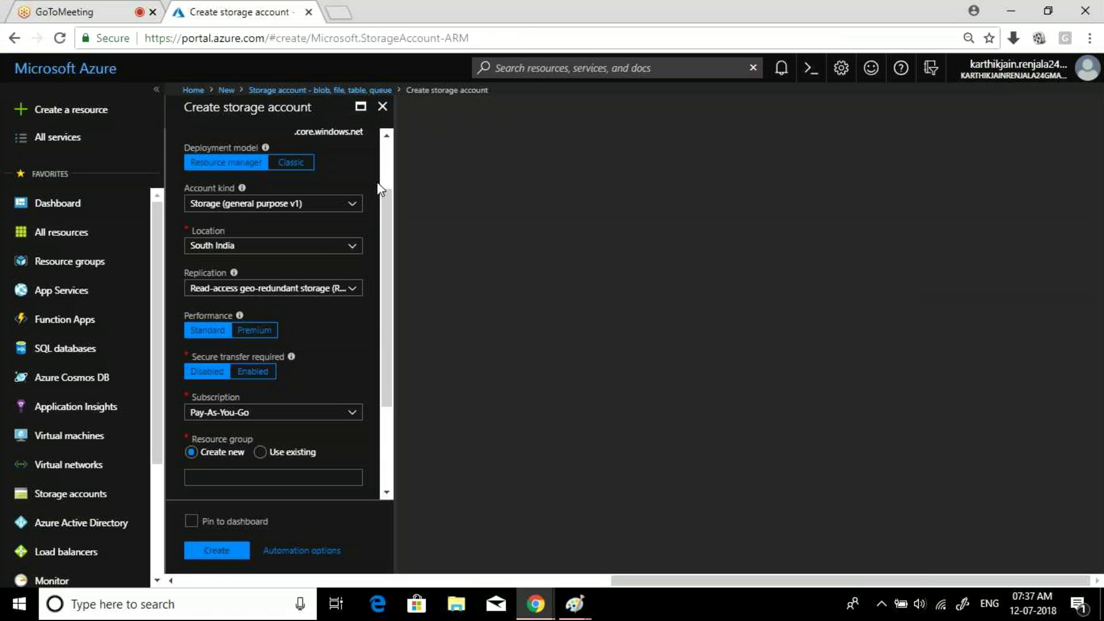
scroll(388, 174, up, 2)
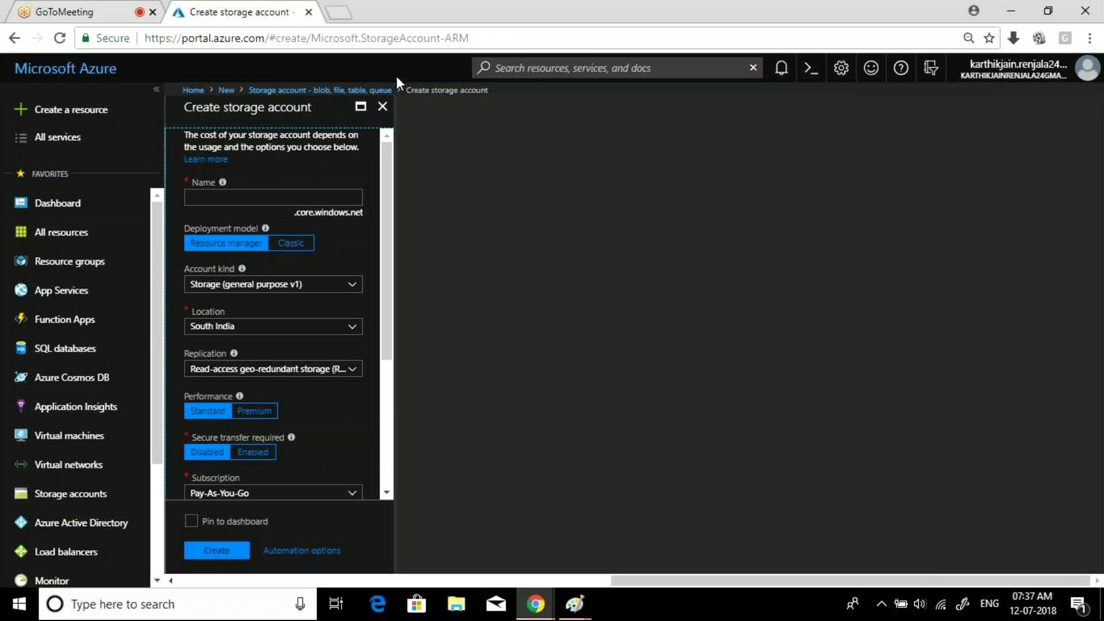
click(383, 106)
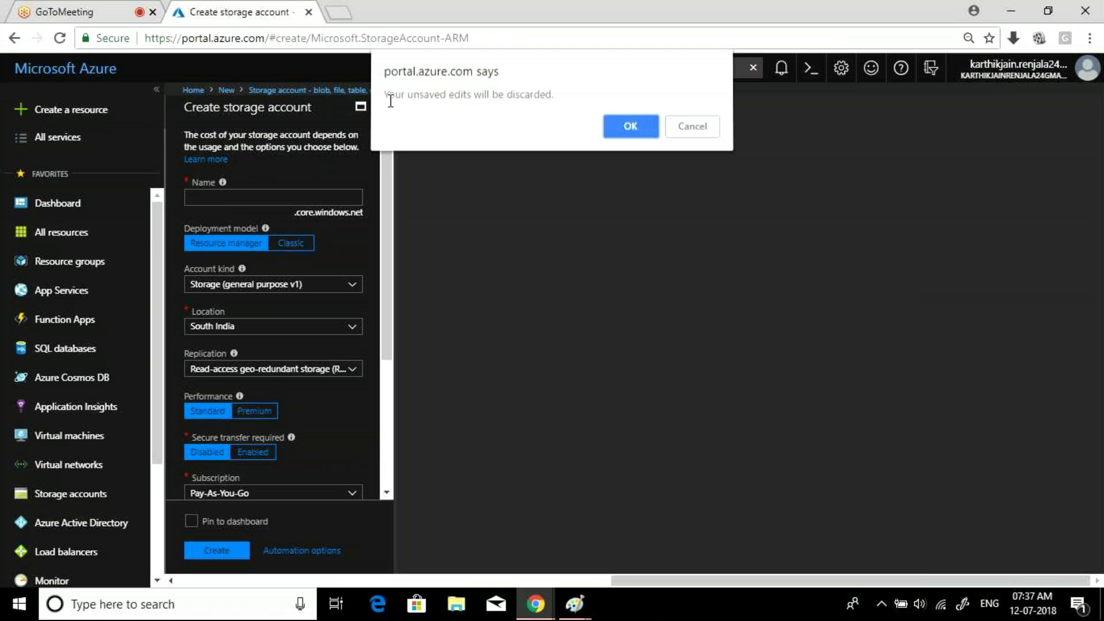
click(634, 129)
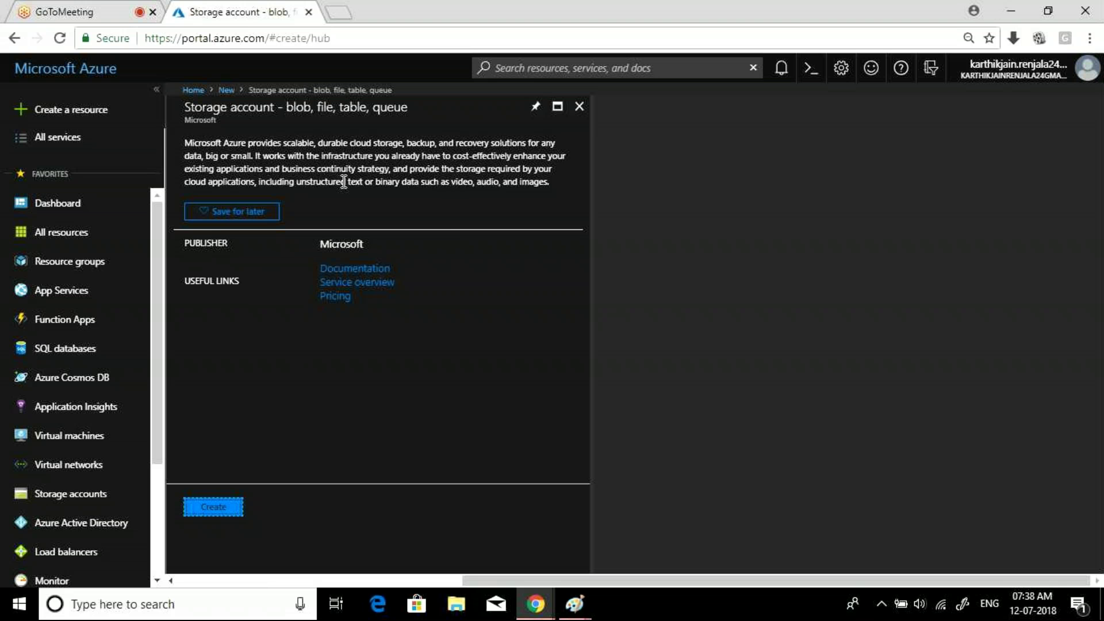
click(220, 509)
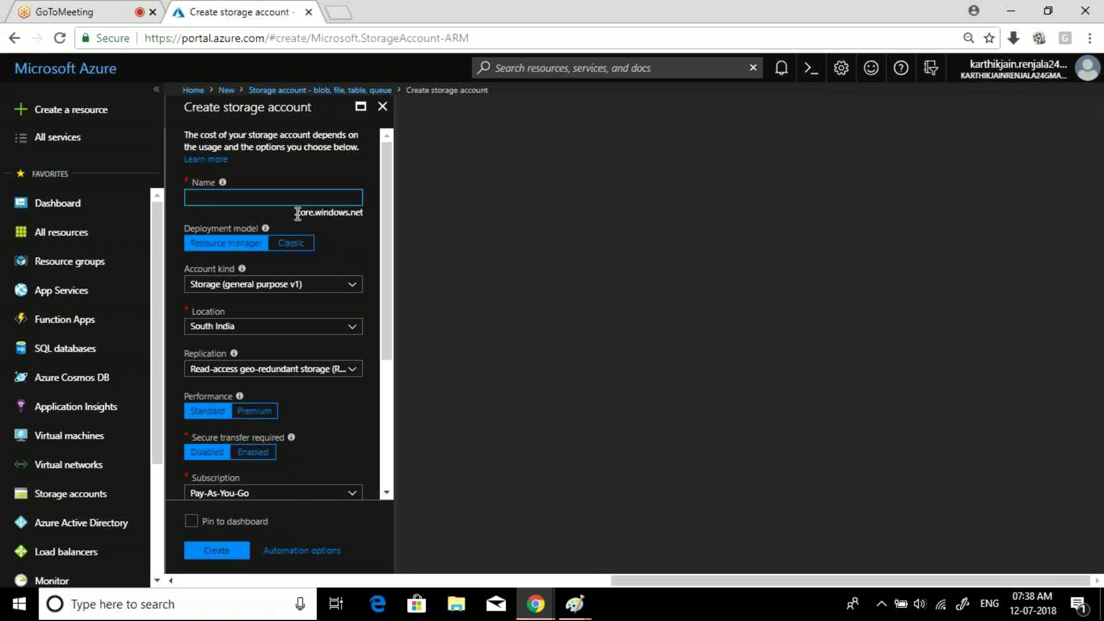
- Enter demostg121 as the storage account name and open the Account kind choices
drag(298, 214, 363, 213)
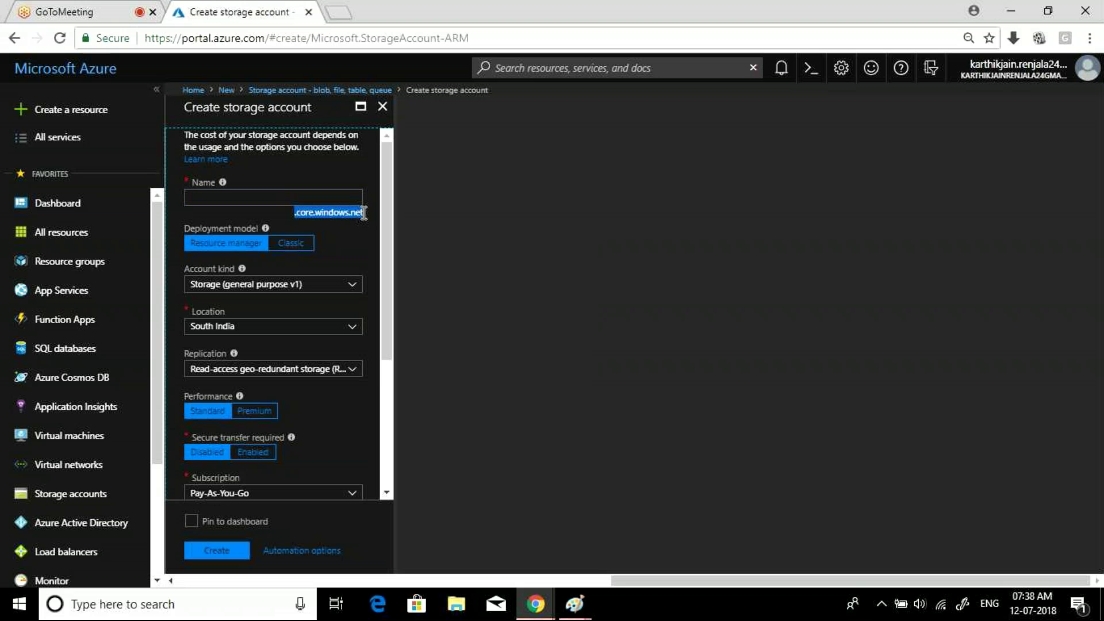
click(244, 197)
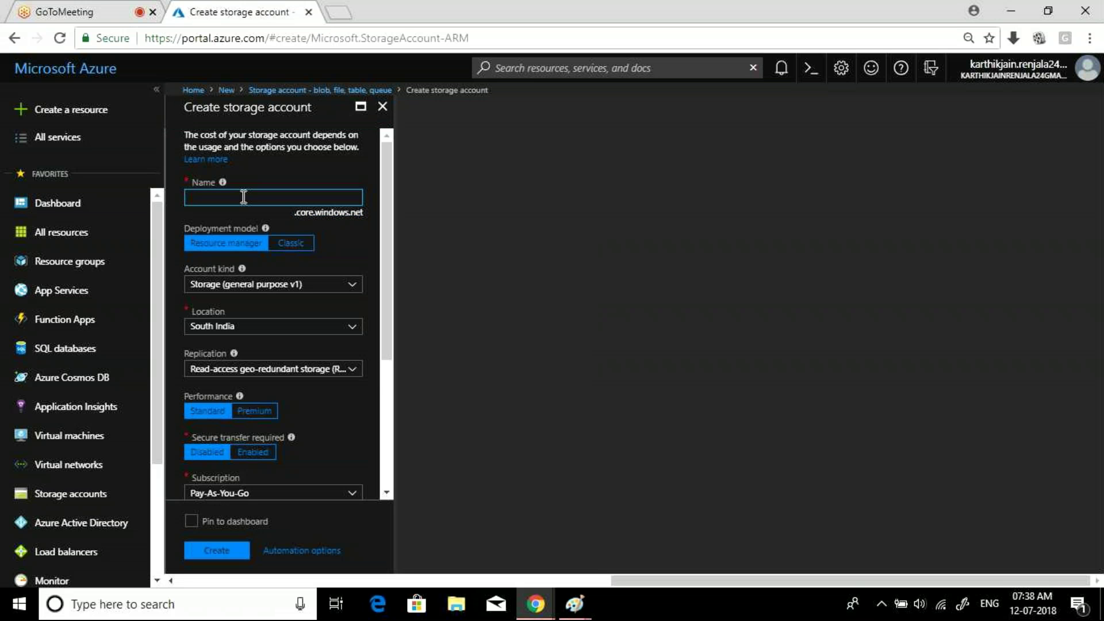
text(demostg121)
mouse_move(266, 228)
drag(253, 196, 192, 198)
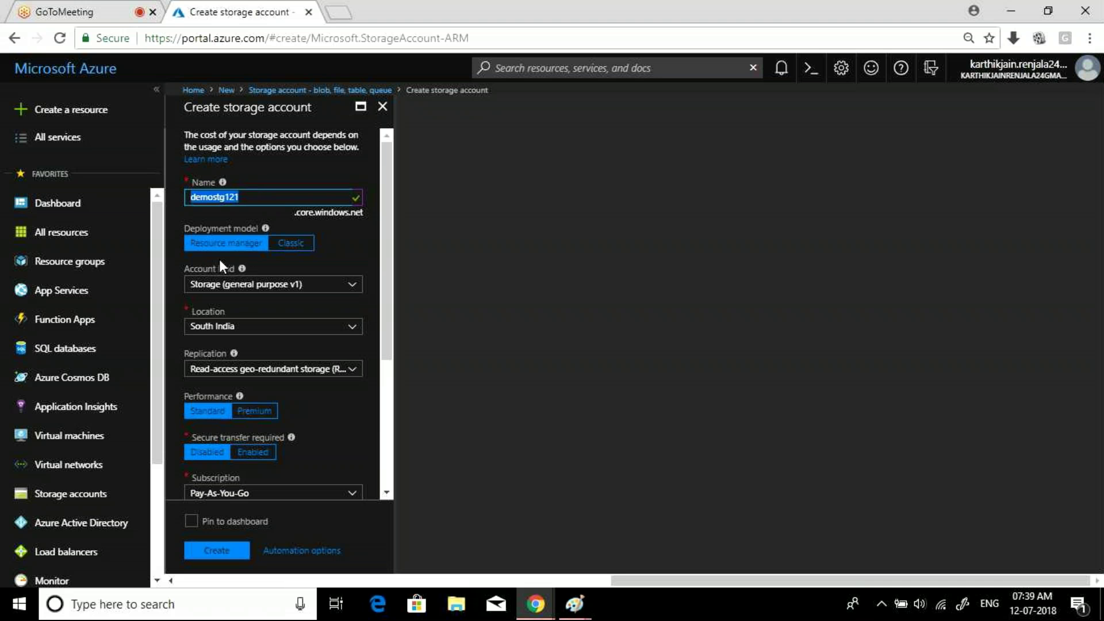
click(292, 291)
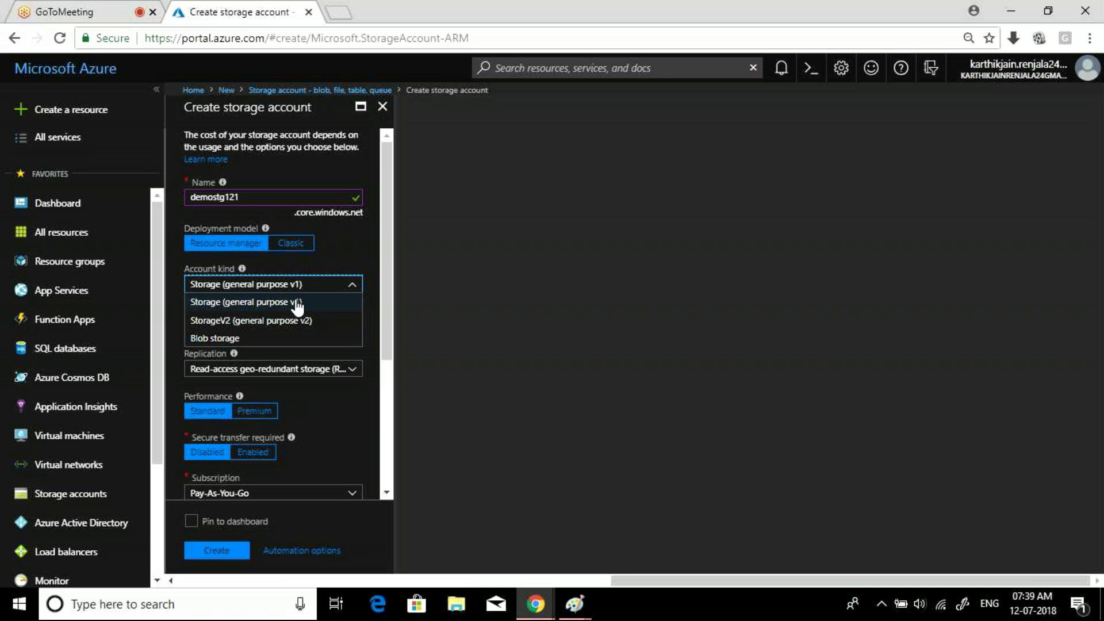
click(297, 303)
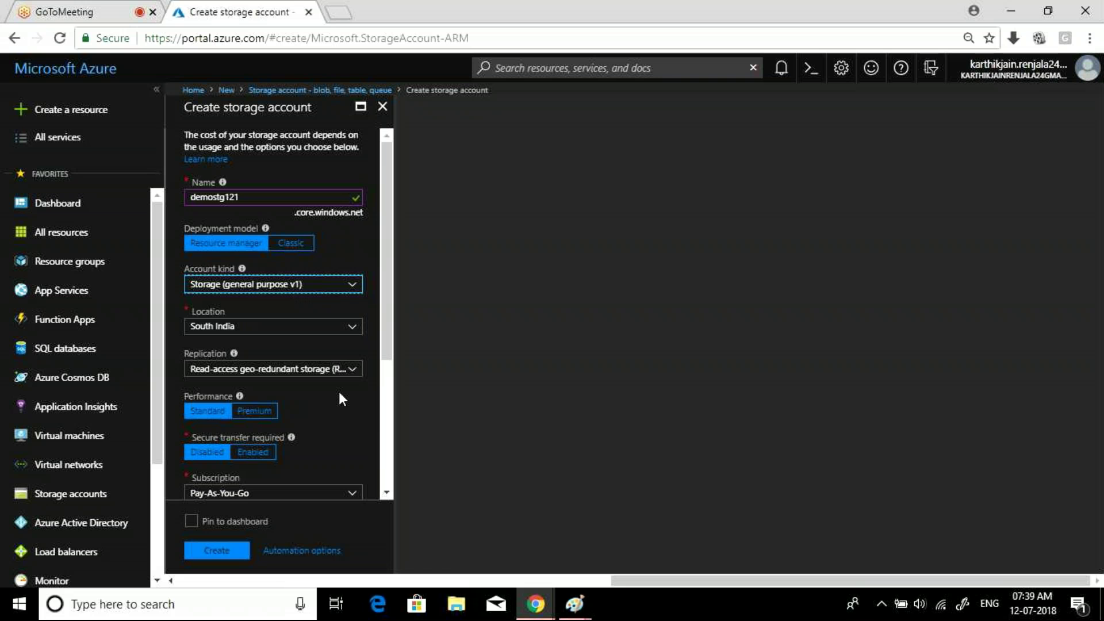
click(352, 371)
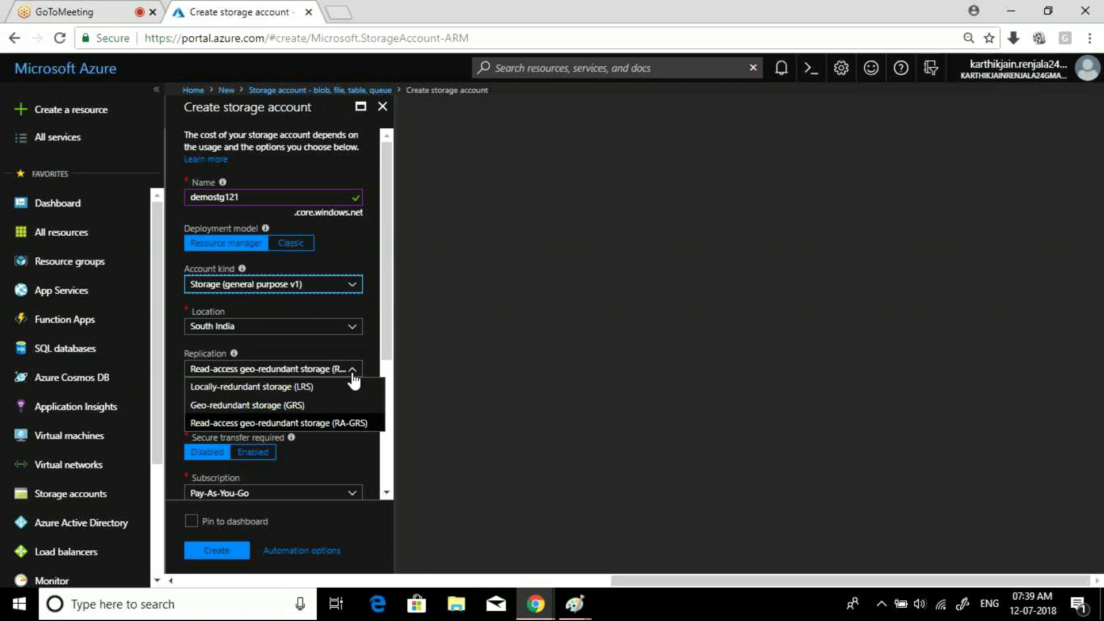
click(315, 391)
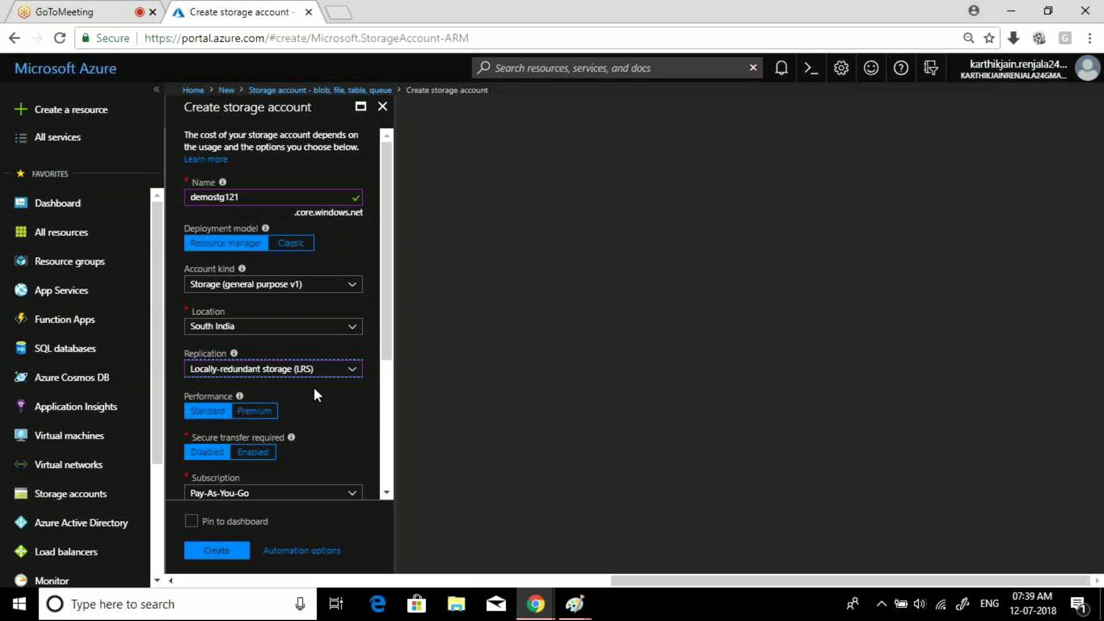
drag(384, 328, 385, 370)
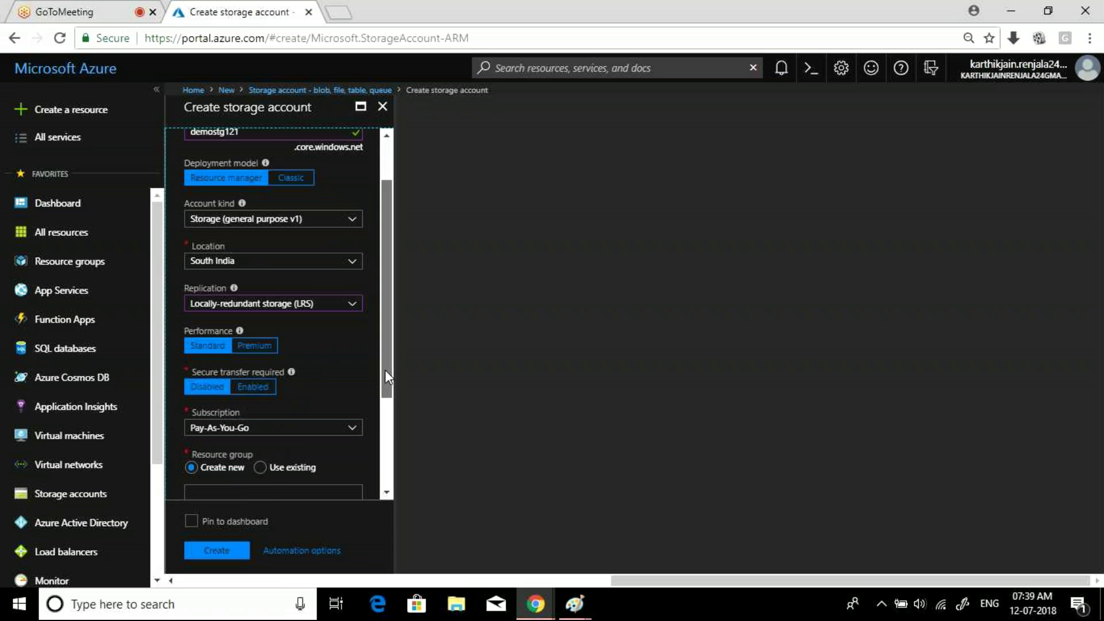
scroll(236, 282, down, 1)
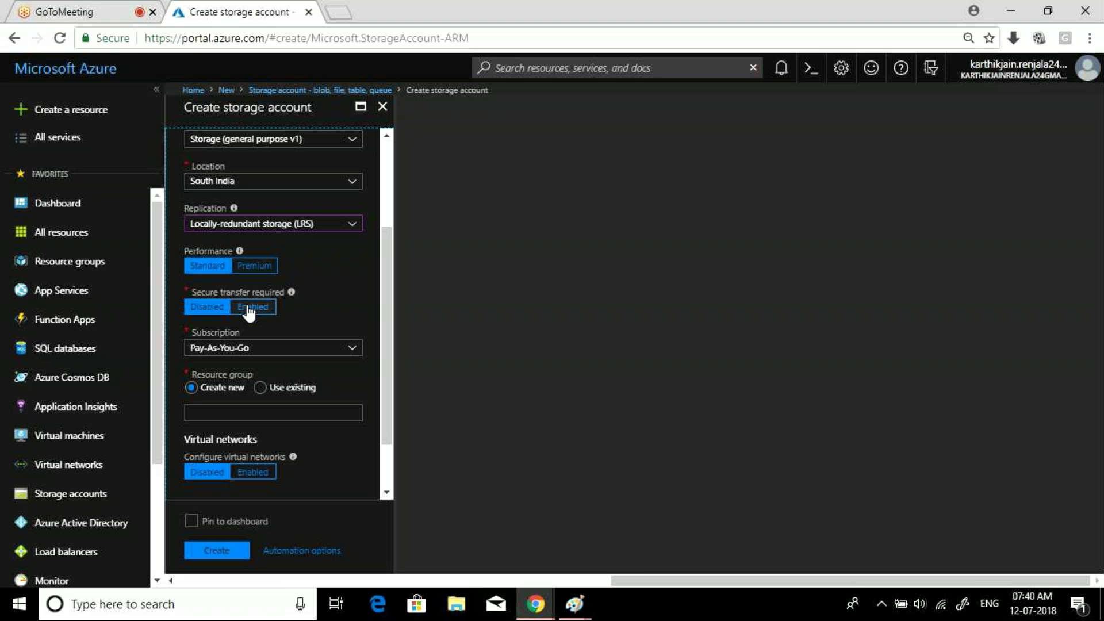
- Name the new resource group Demo, replacing a mistyped entry
mouse_move(274, 292)
drag(388, 356, 390, 397)
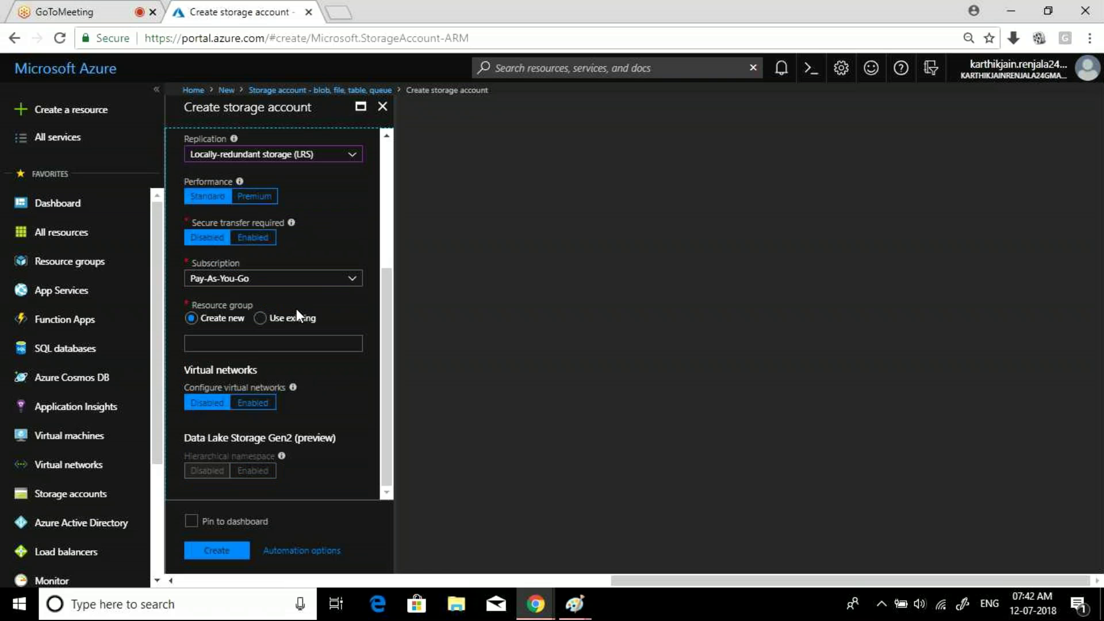
click(236, 344)
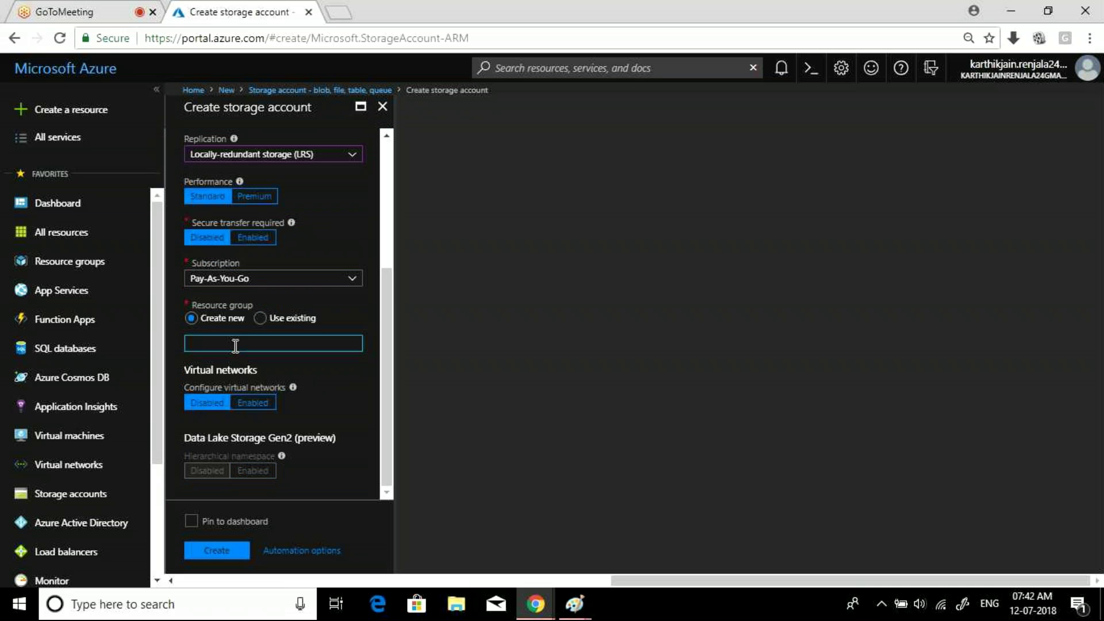
text(testr)
key(BackSpace)
key(BackSpace)
key(BackSpace)
key(BackSpace)
key(BackSpace)
text(Demo)
click(383, 494)
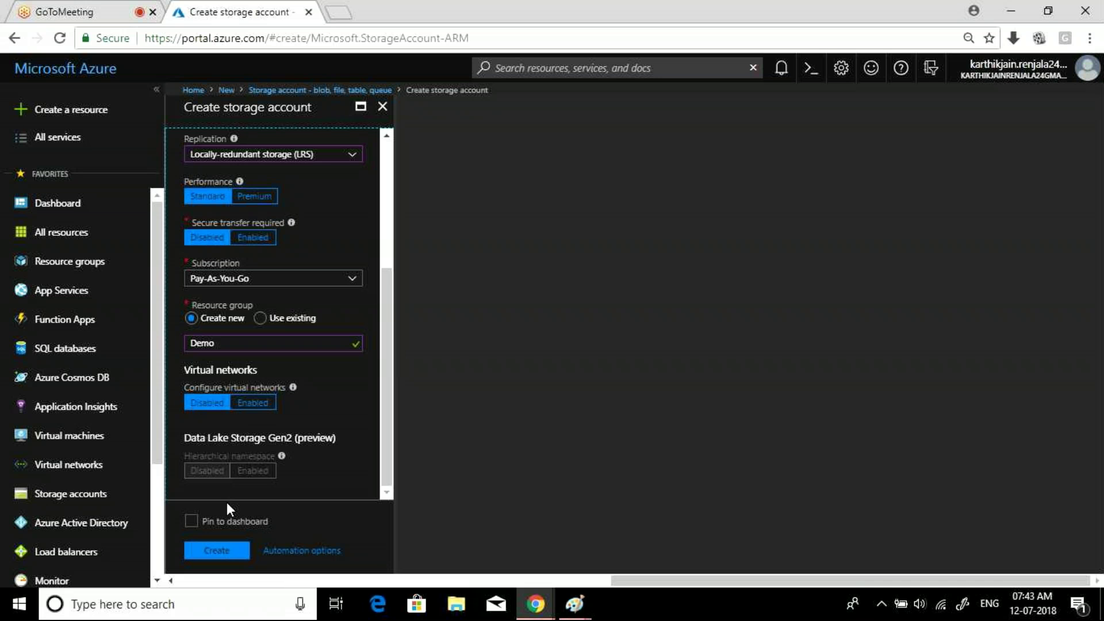
- Submit the storage account deployment and check its in-progress notification for resource group Demo
click(224, 551)
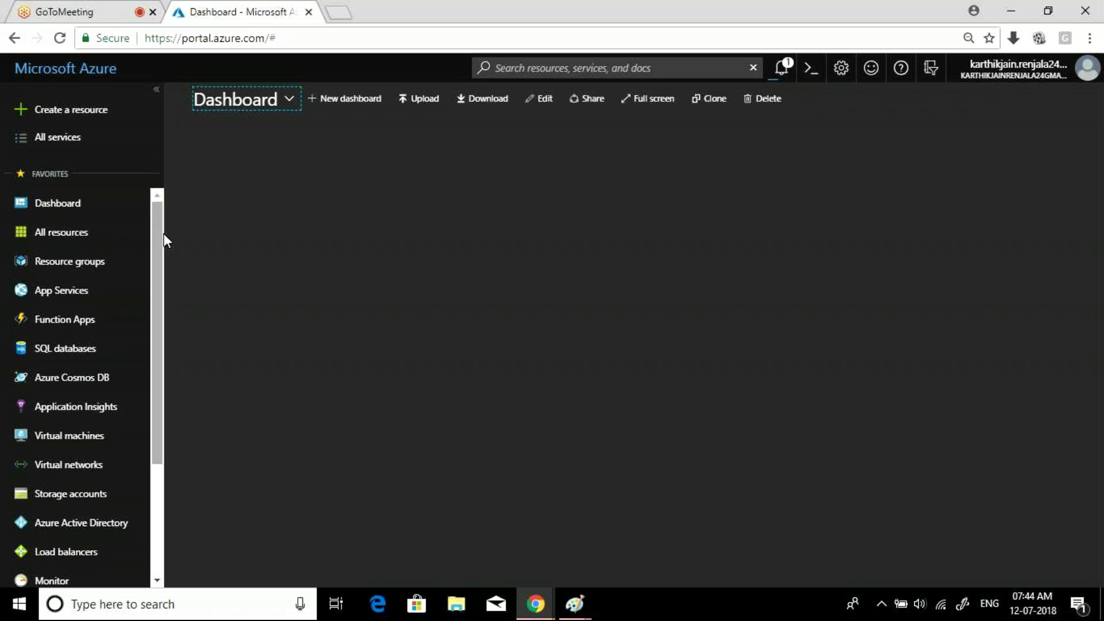
click(789, 68)
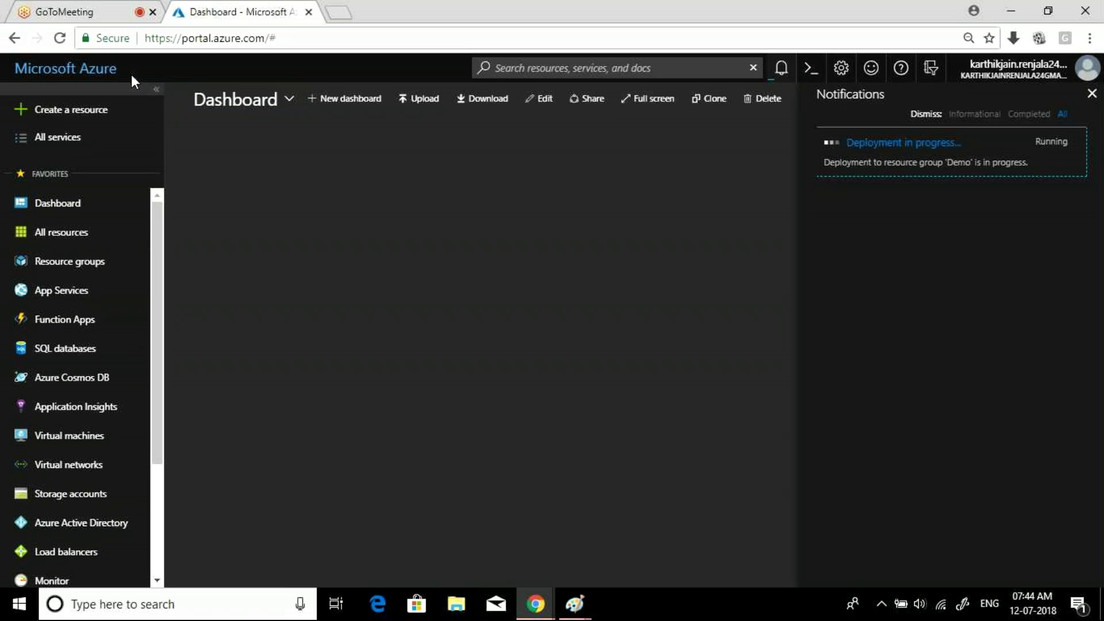
- Search 'storage acc' and start a new general-purpose storage account
click(87, 119)
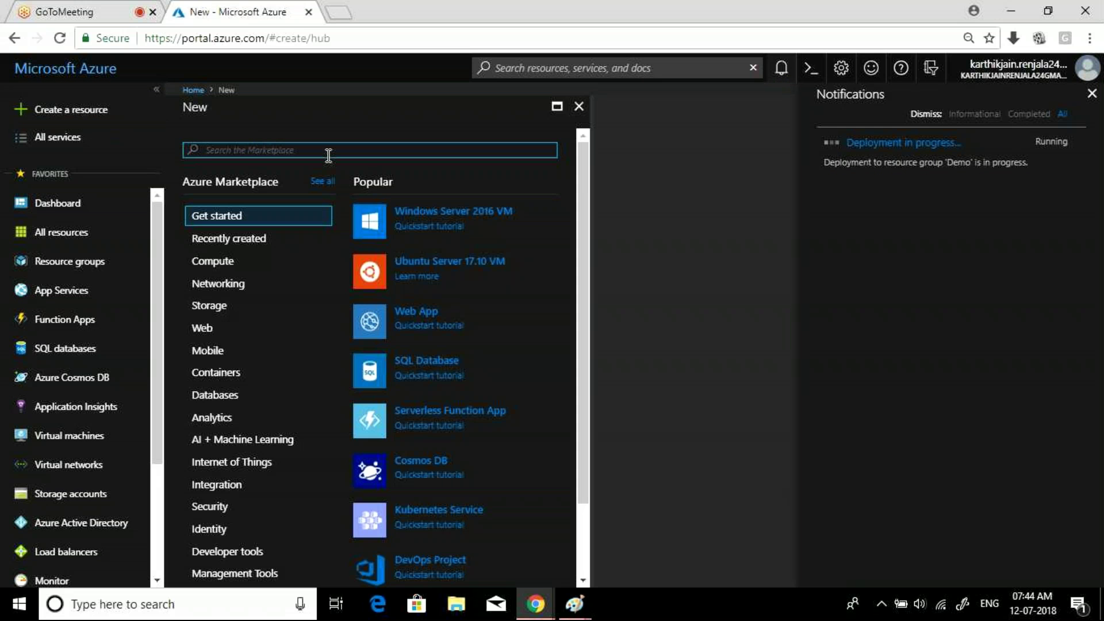
text(storage)
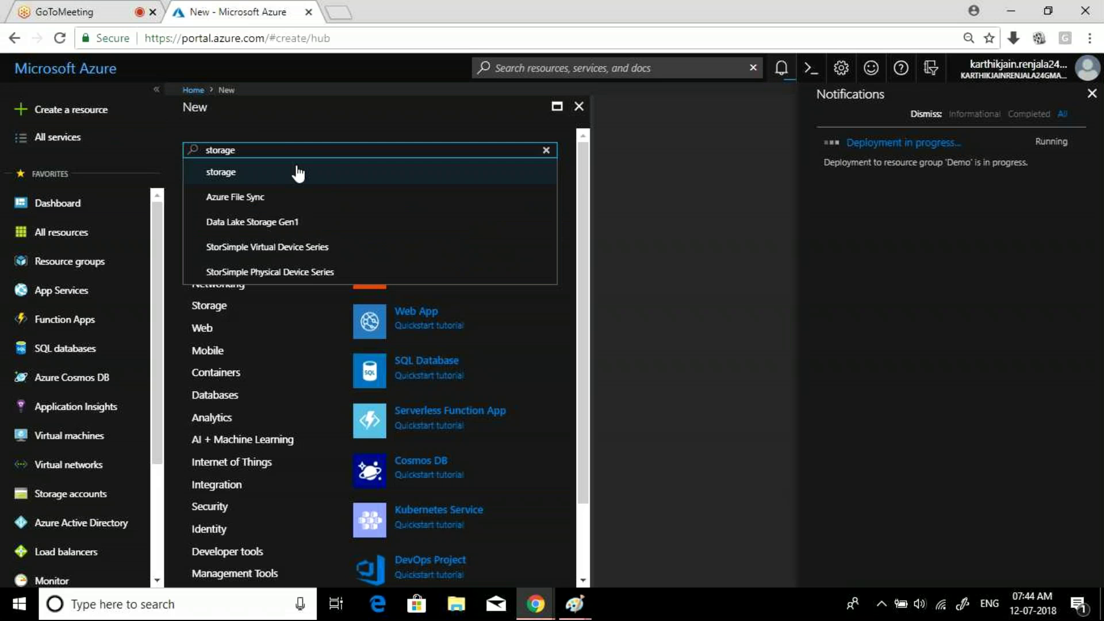
text( acc)
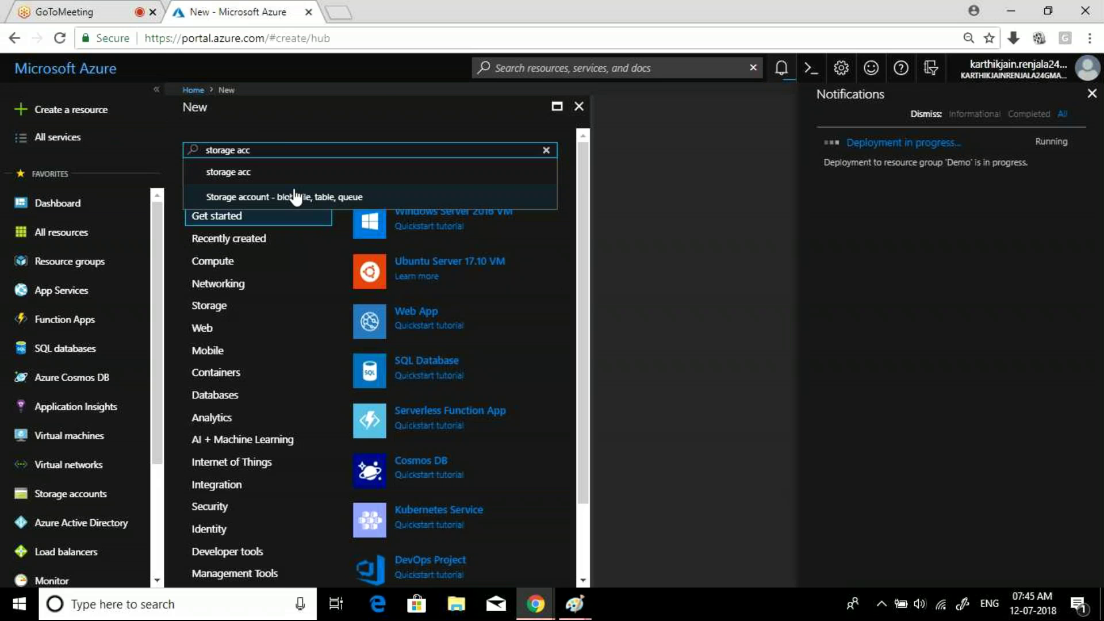
click(295, 197)
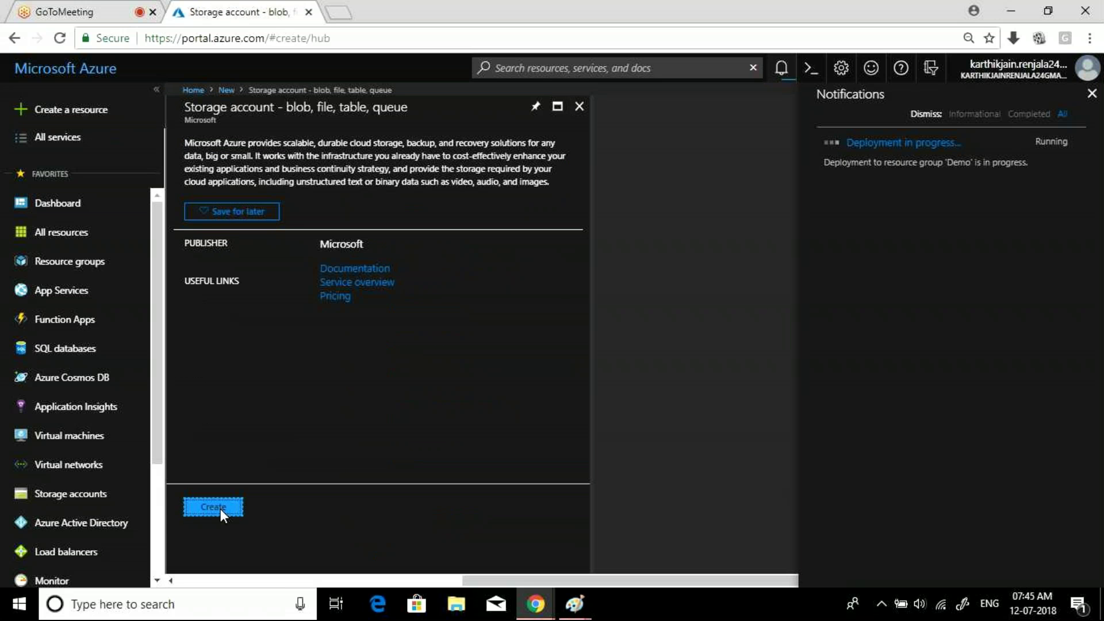
click(219, 509)
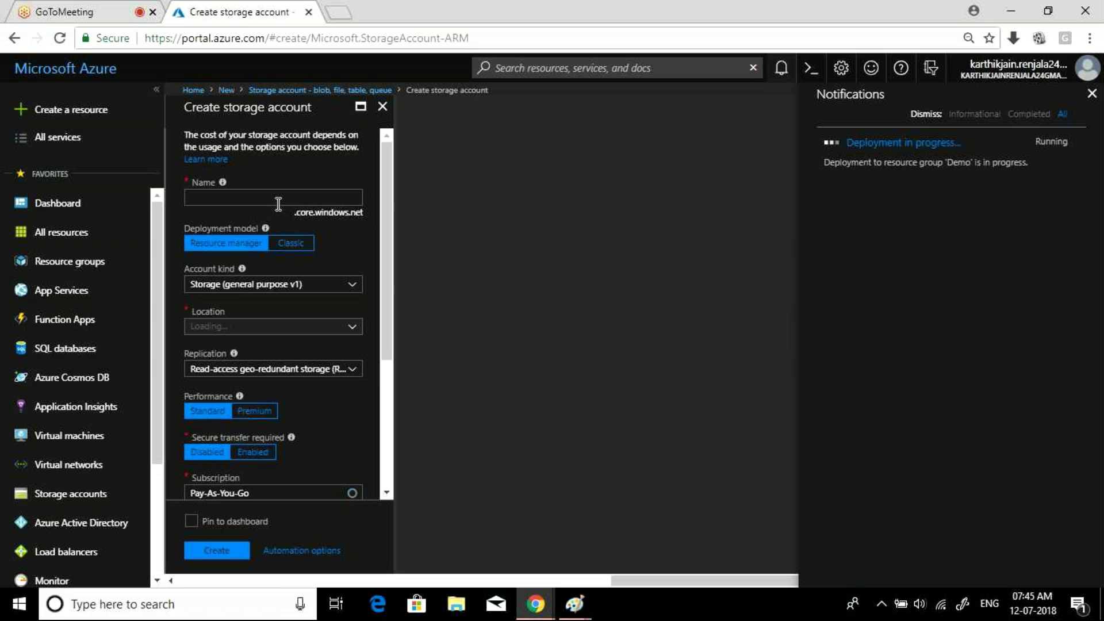
- Name the account demo121 with GRS replication in existing resource group Demo
text(de)
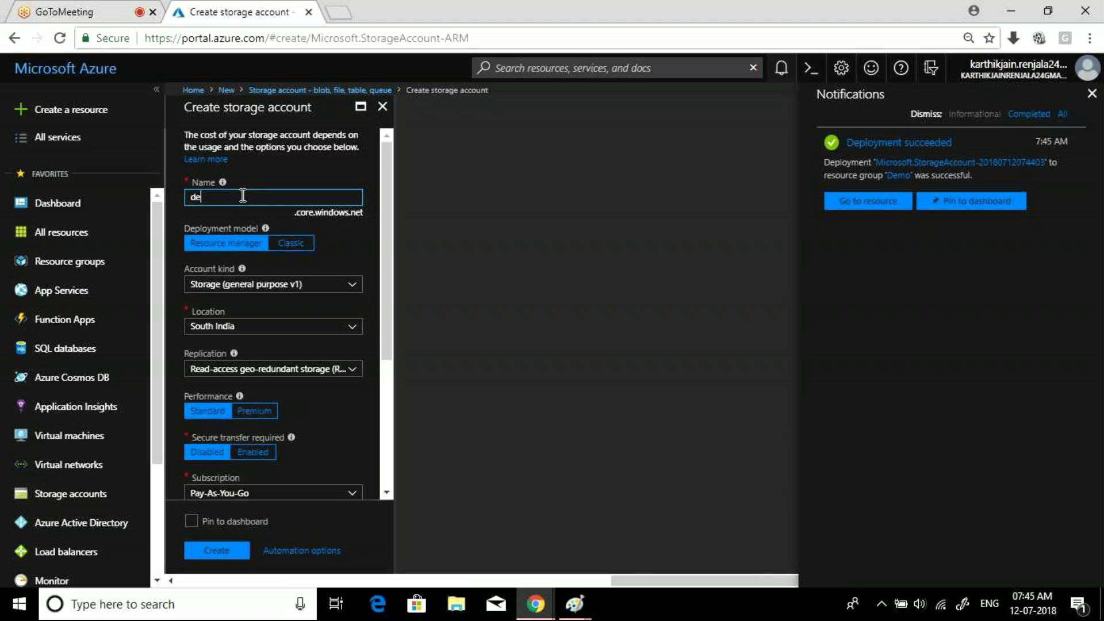
text(mo121)
click(313, 375)
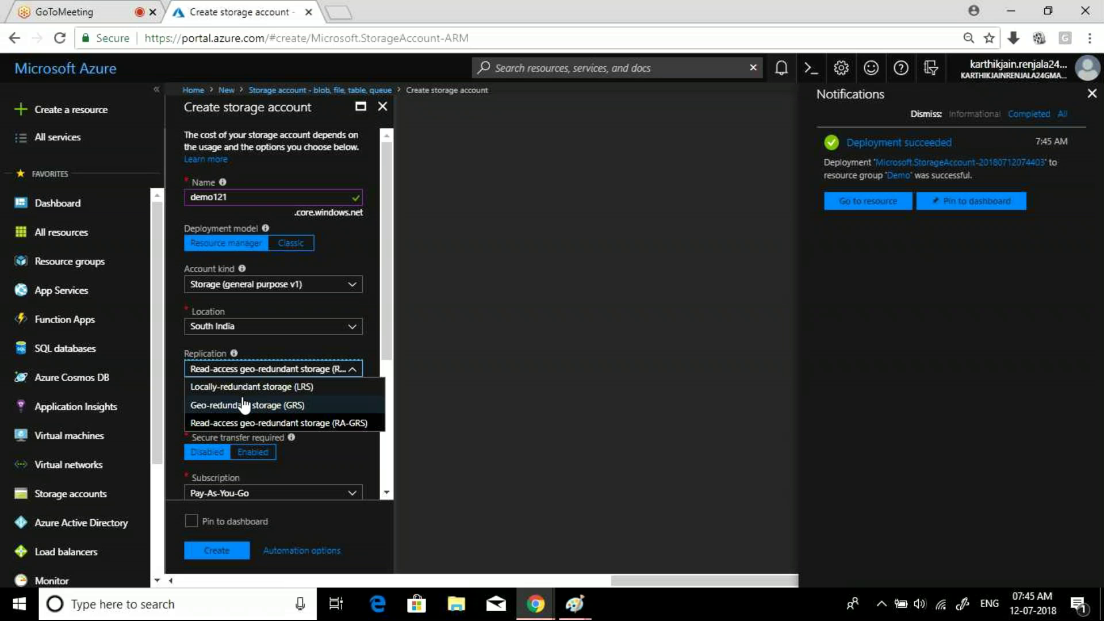
click(244, 405)
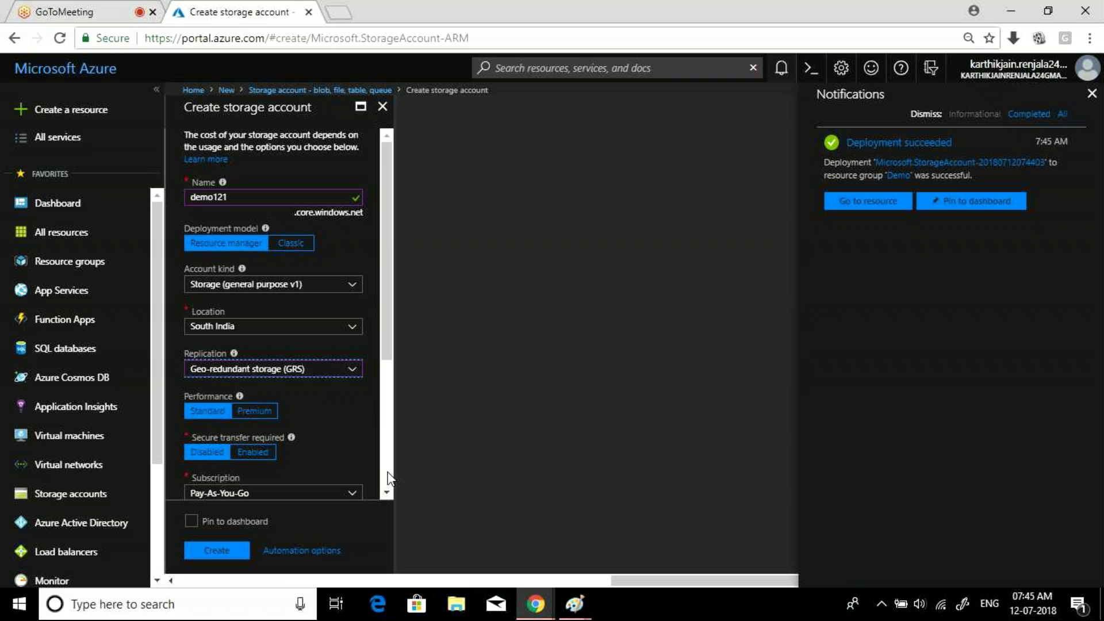
scroll(211, 310, down, 3)
click(262, 318)
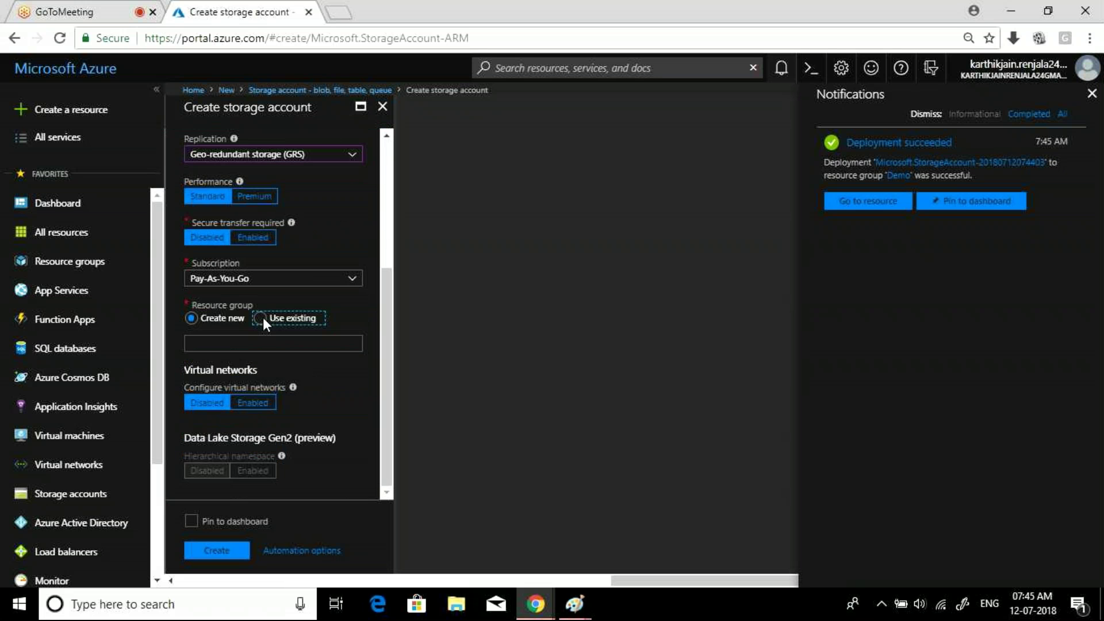
click(350, 345)
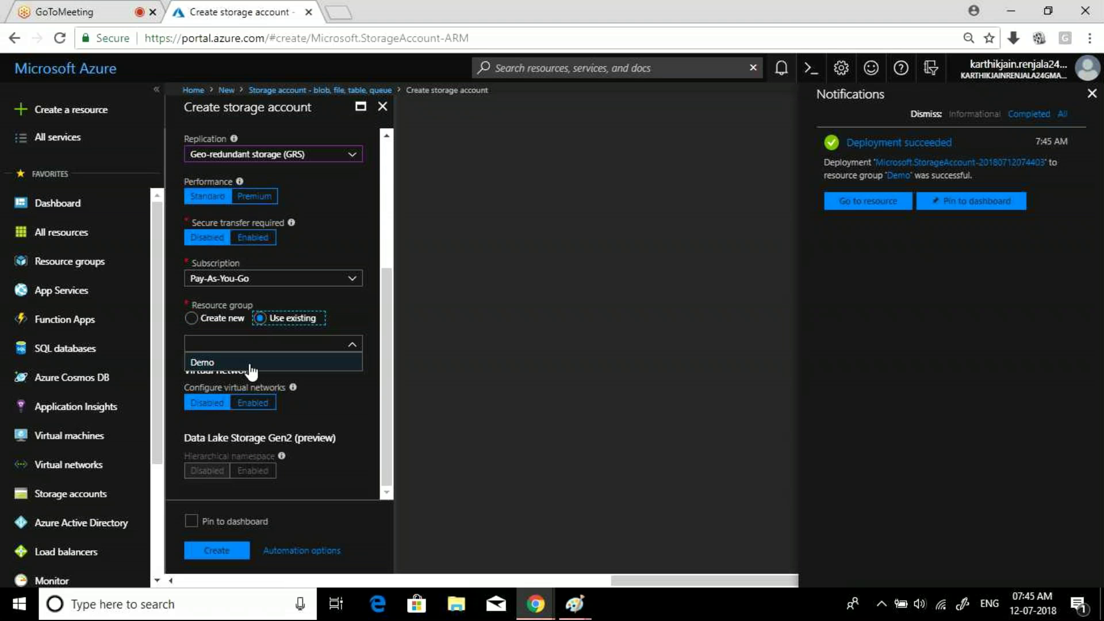
click(252, 364)
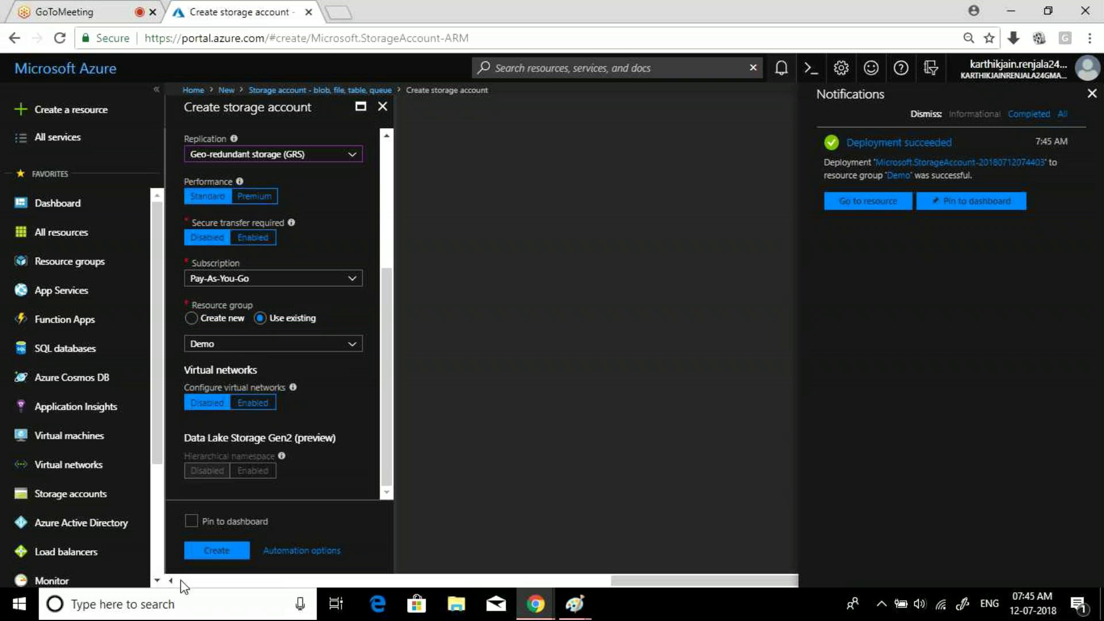
- Submit demo121, then start a second storage account named demo12111
click(210, 551)
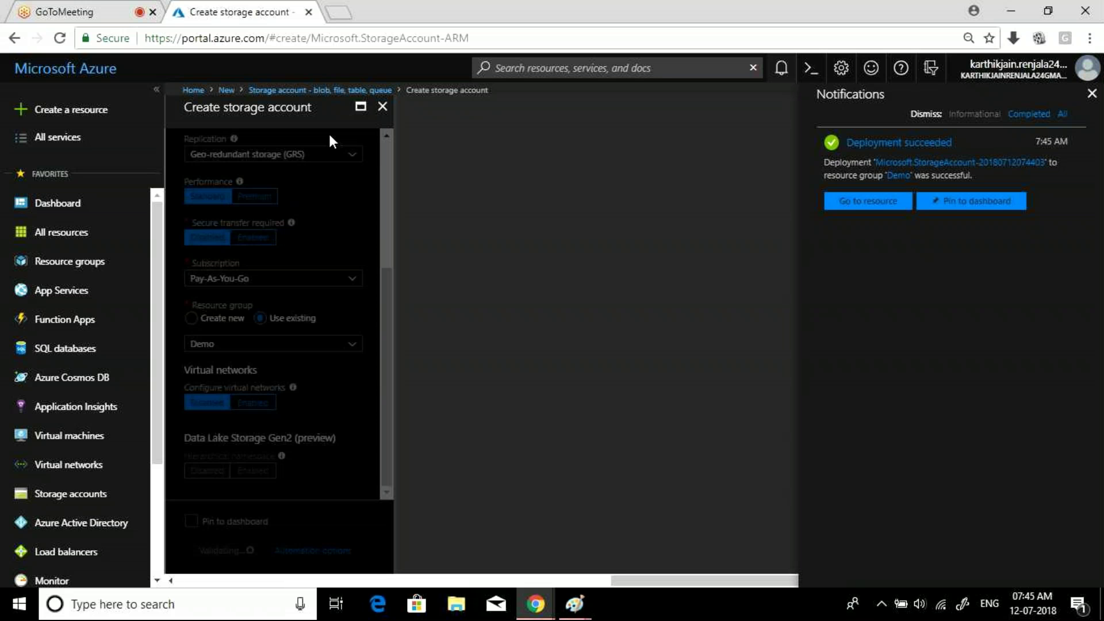
click(86, 115)
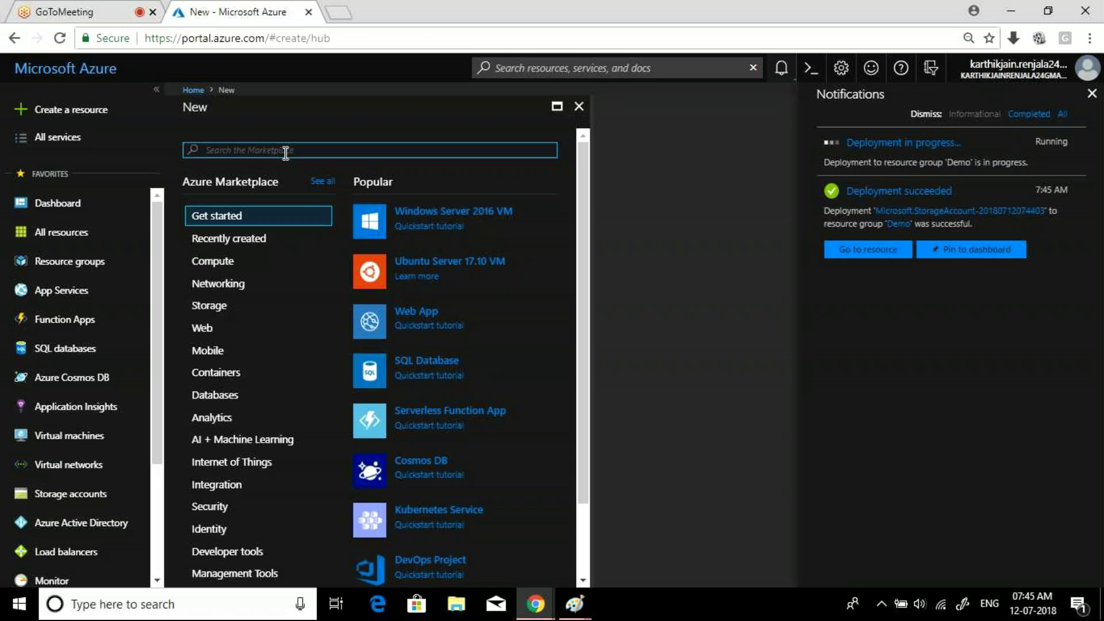
text(stora)
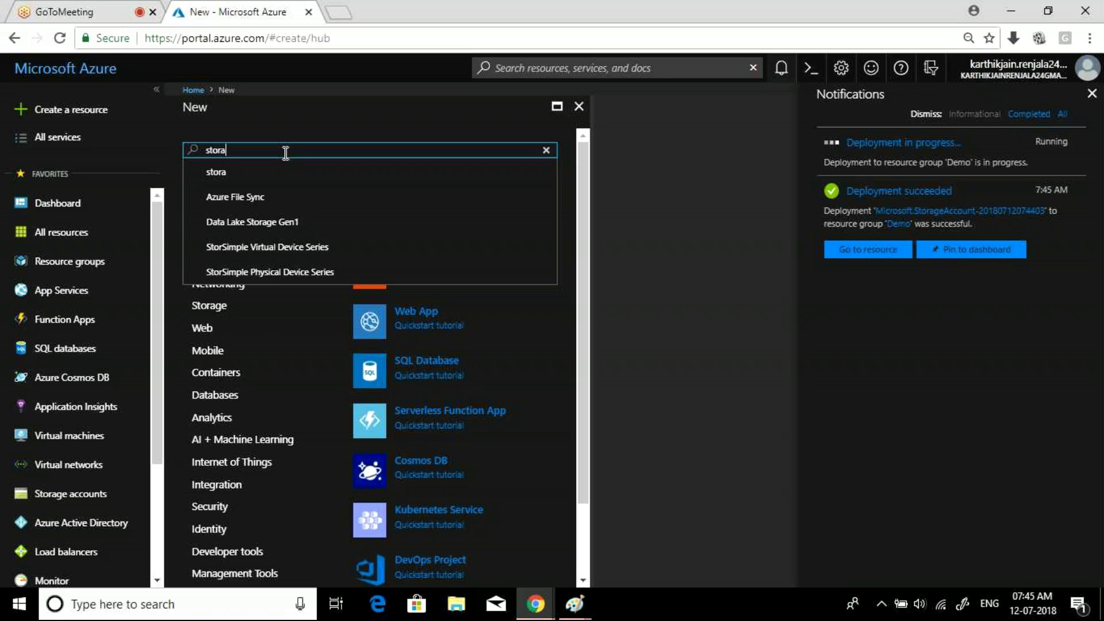
text(ge)
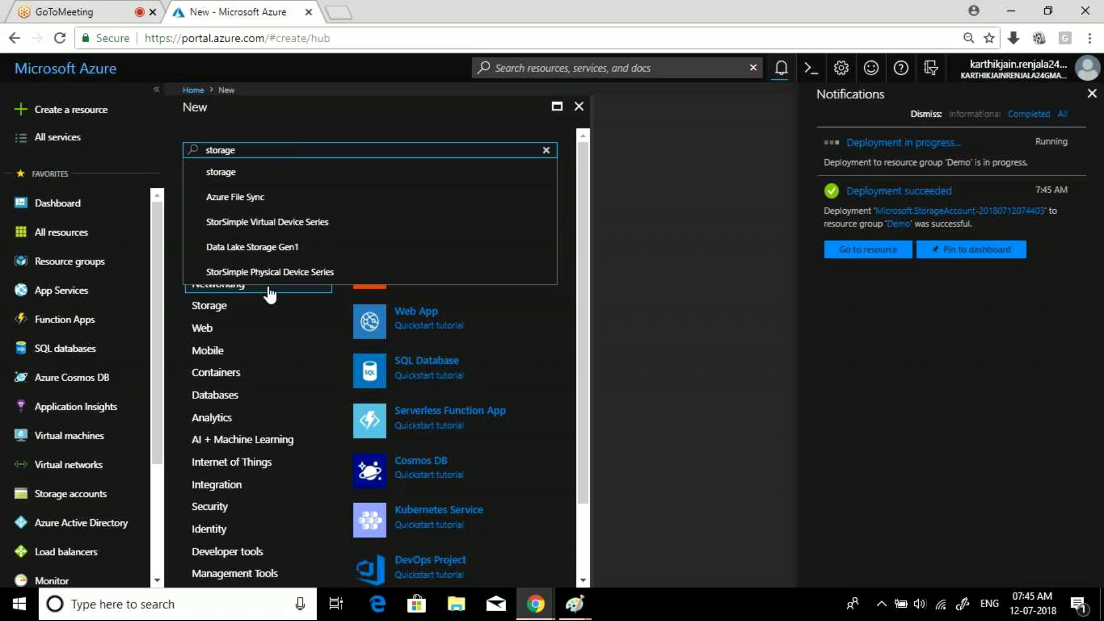
text( acc)
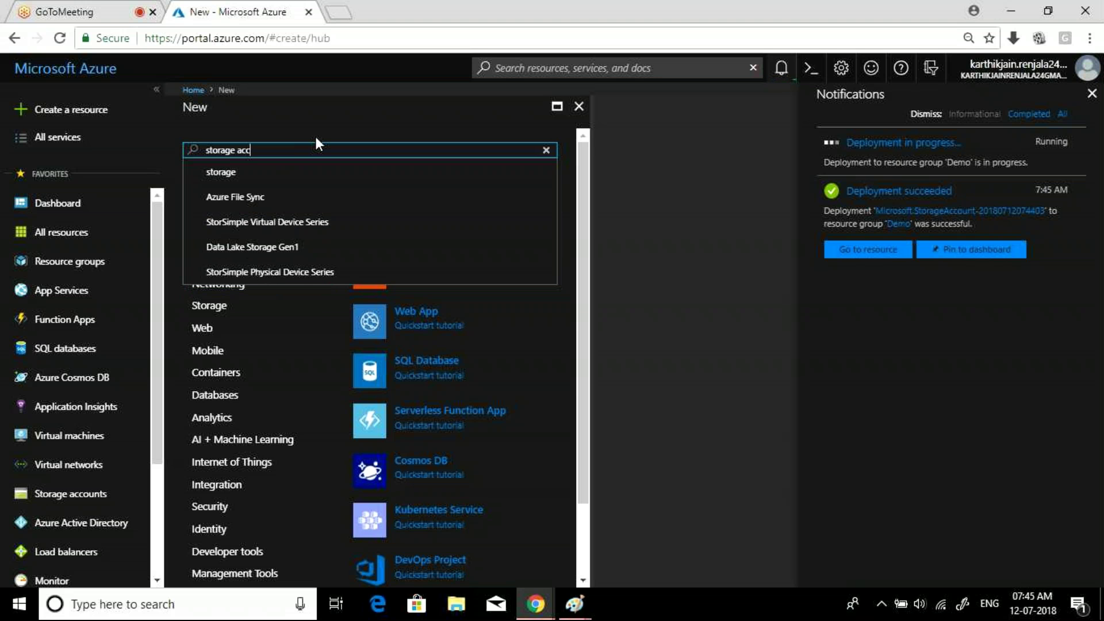
click(299, 198)
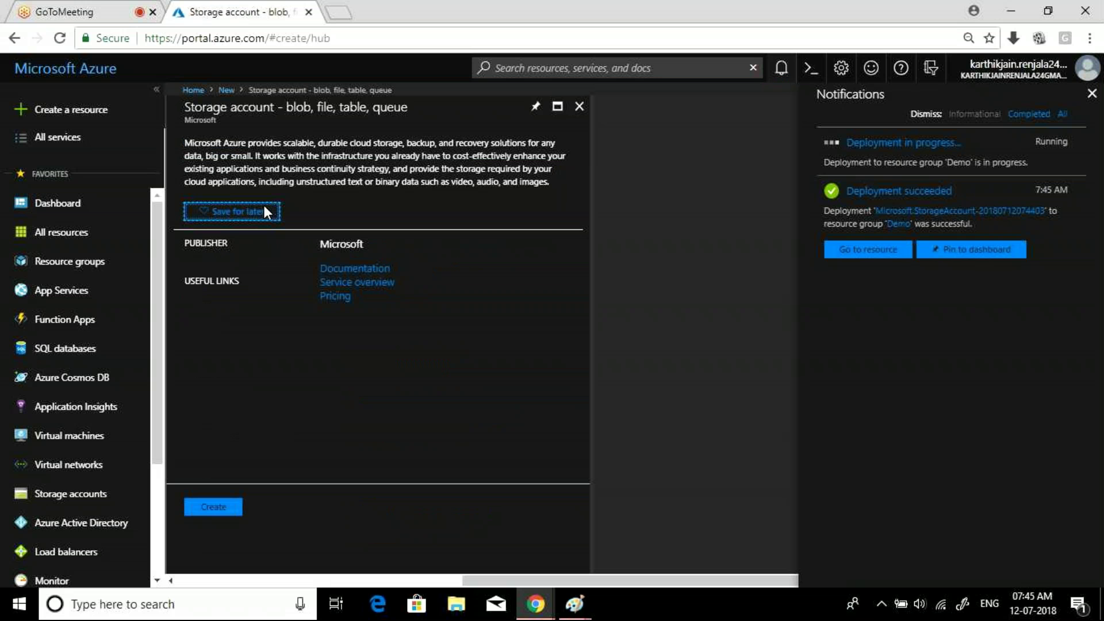
click(214, 508)
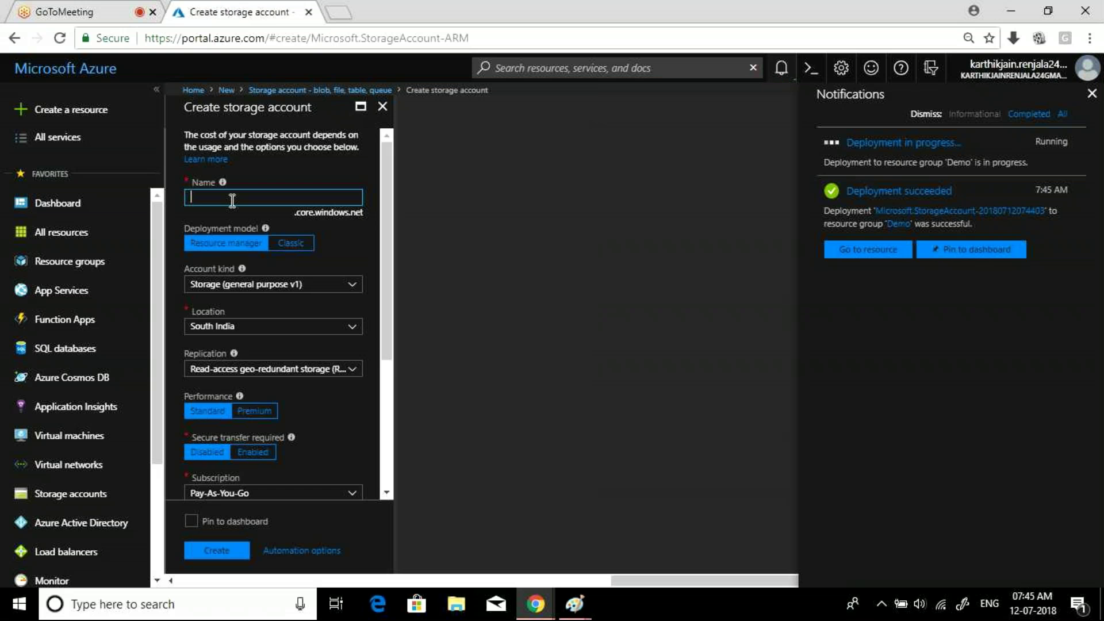
text(demo1)
text(2111)
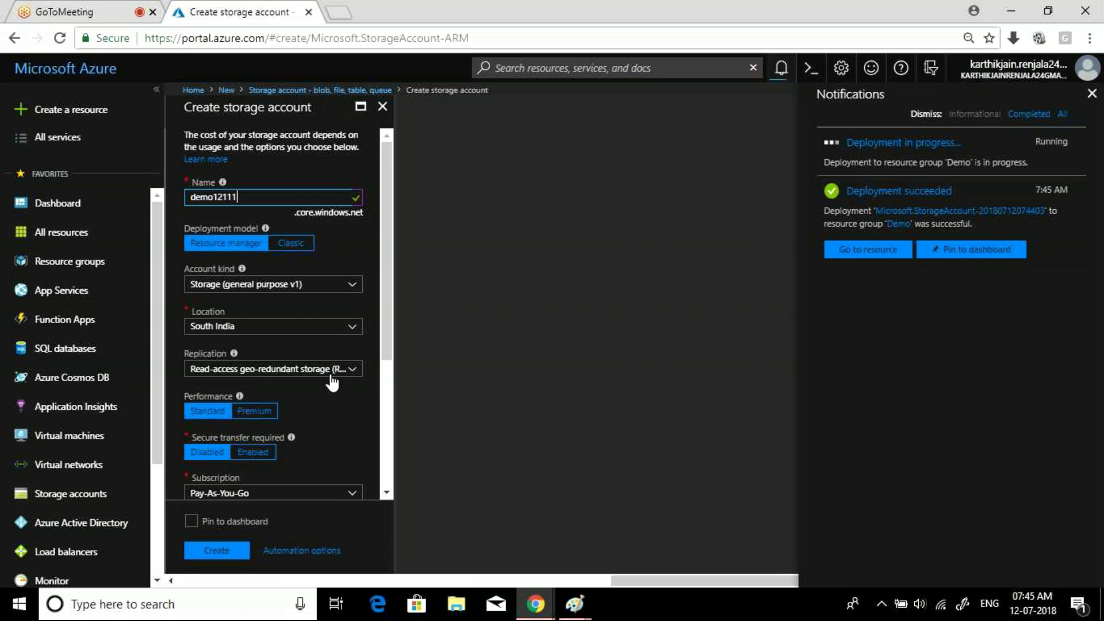
- Place demo12111 in existing resource group Demo and create it after validation passes
click(386, 374)
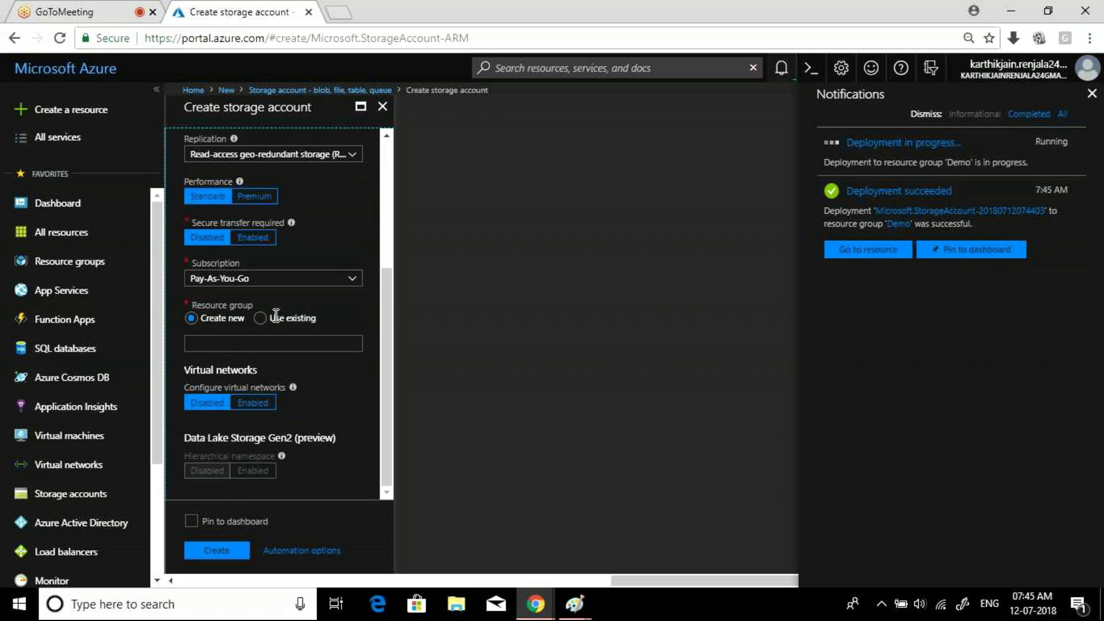
click(266, 322)
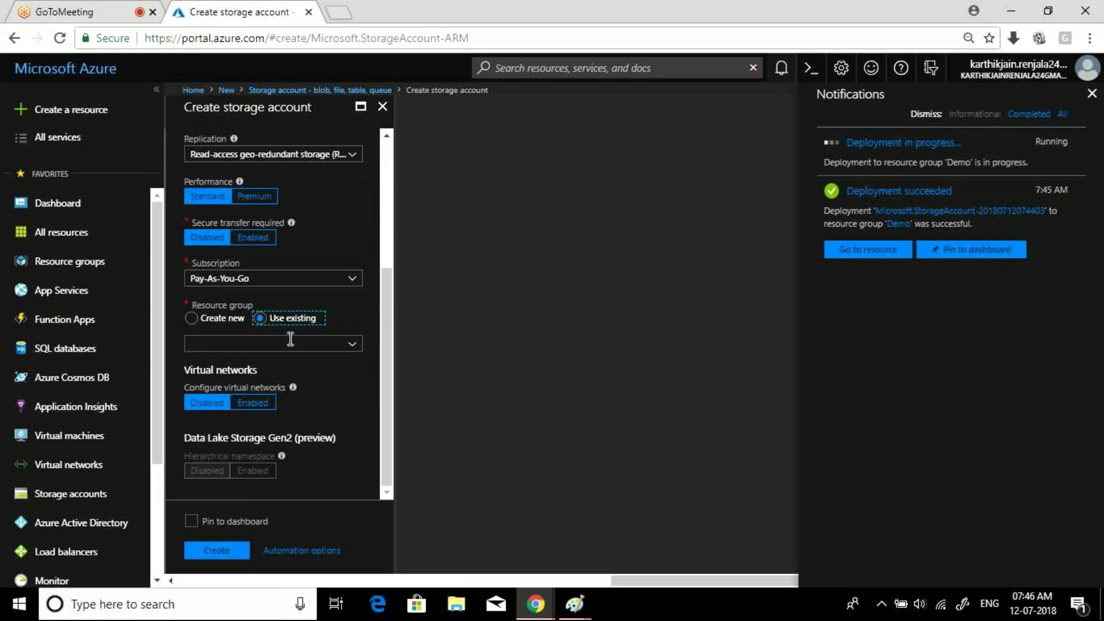
click(290, 341)
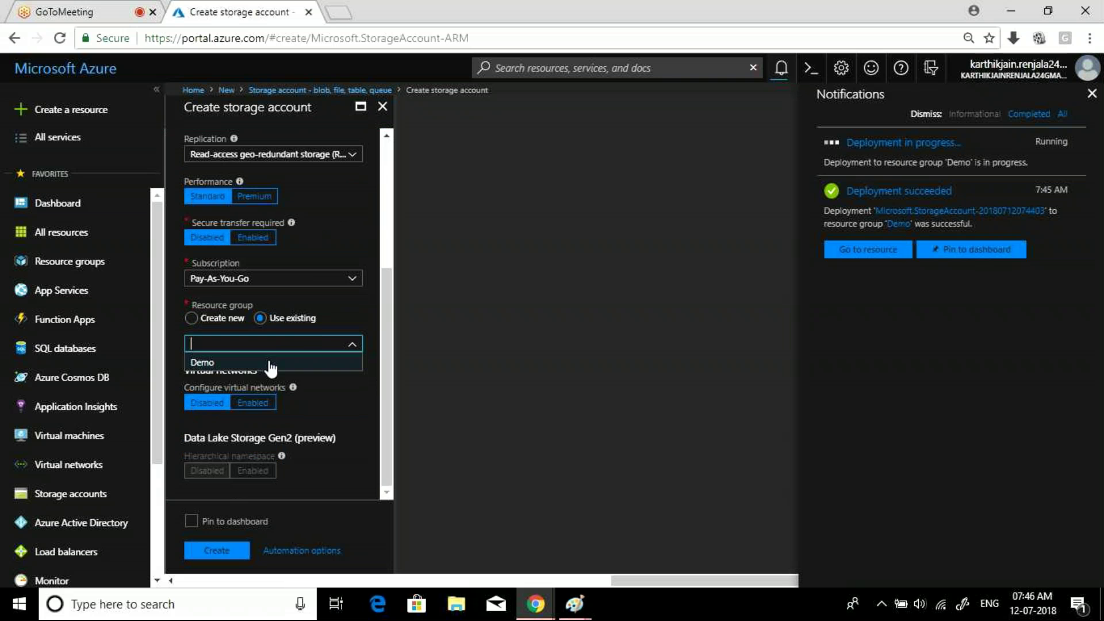
click(271, 362)
click(224, 554)
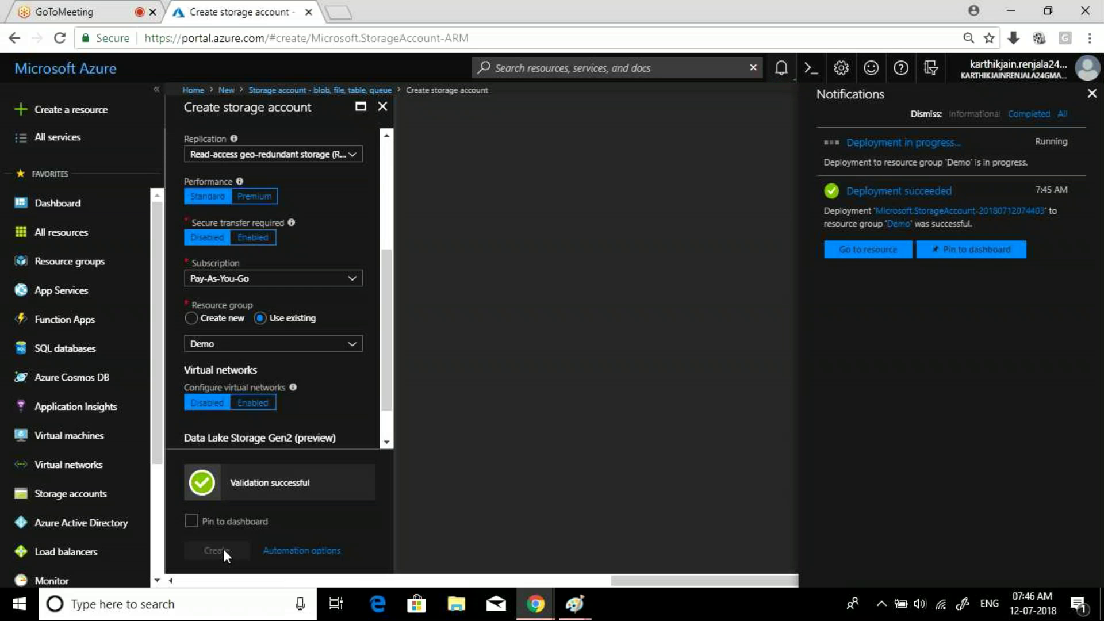
click(224, 552)
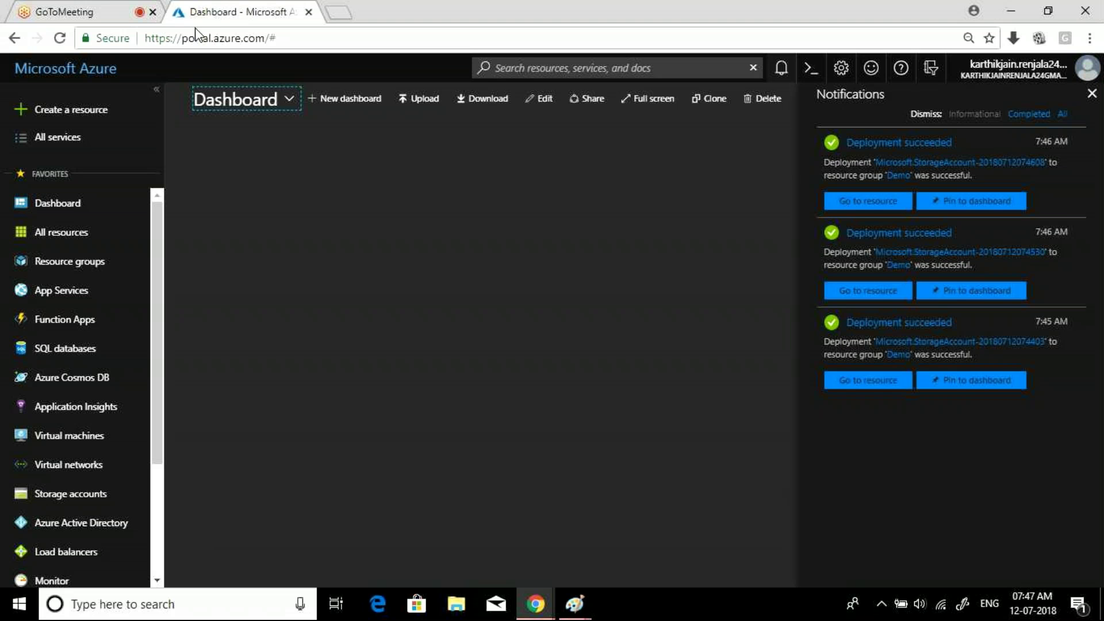
click(344, 17)
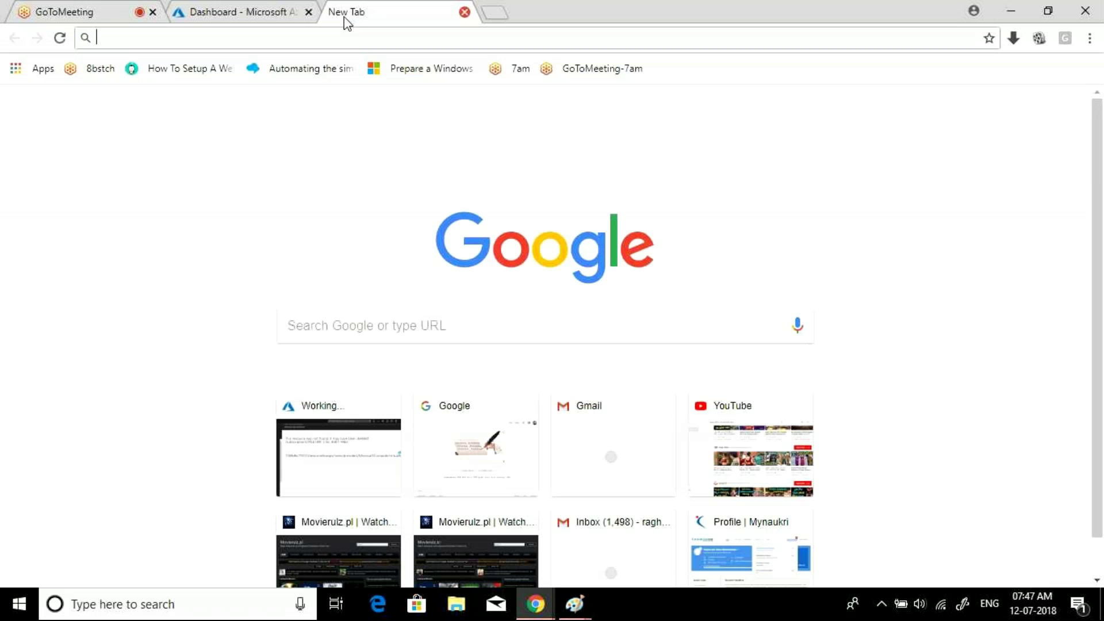
- Google 'azure blob storage limitations' and open the Azure subscription limits and quotas result
text(storage)
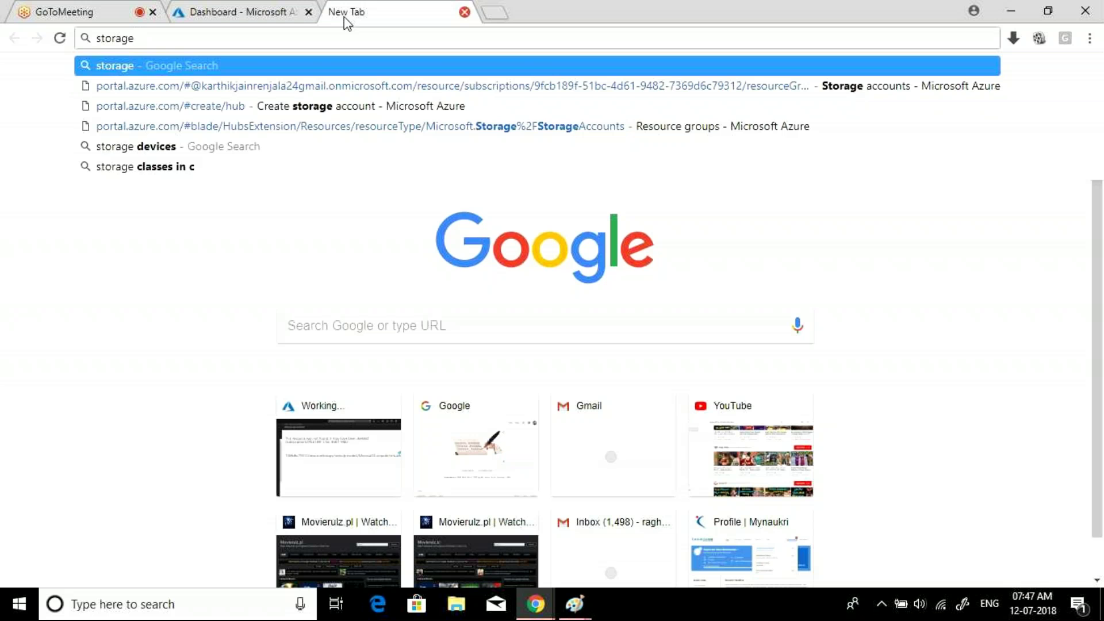
key(BackSpace)
key(BackSpace)
key(BackSpace)
key(BackSpace)
key(BackSpace)
key(BackSpace)
key(BackSpace)
text(azures)
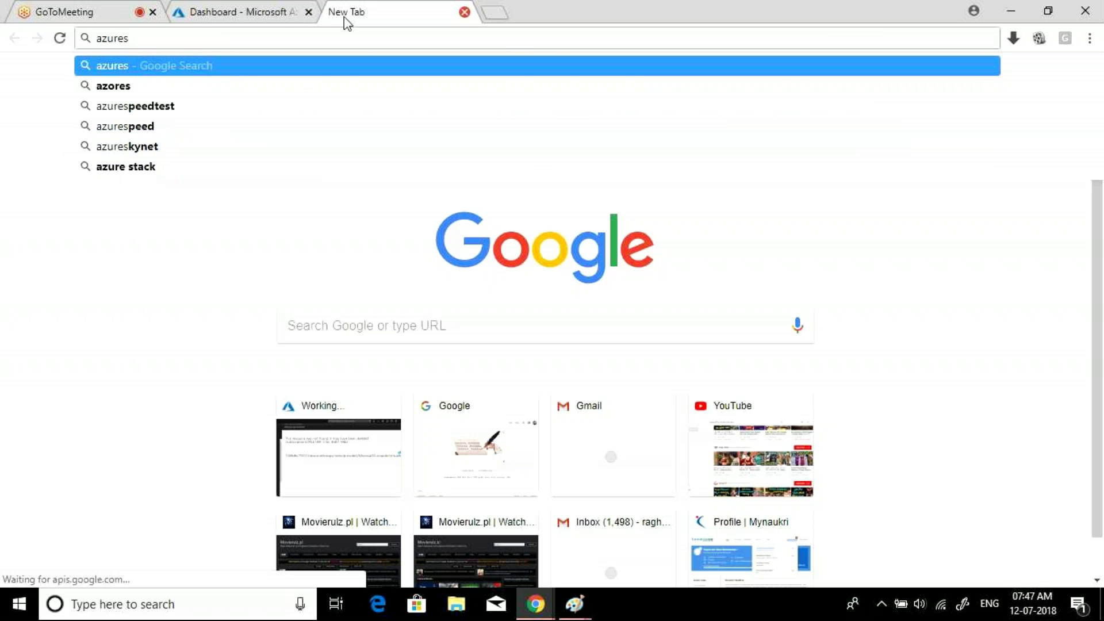
key(BackSpace)
text(storage )
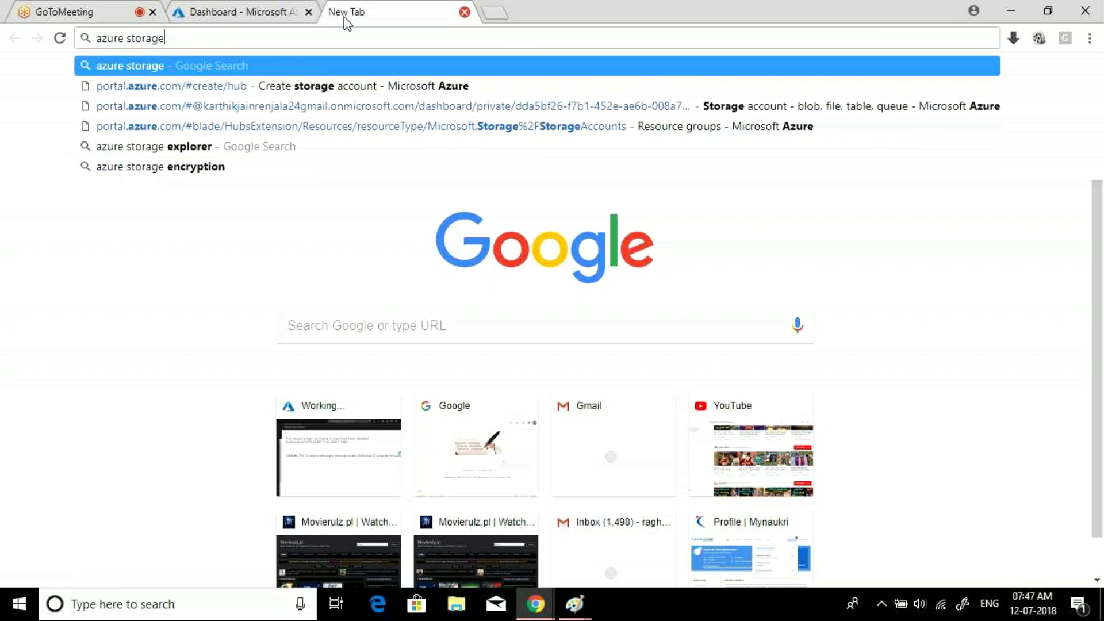
text(l)
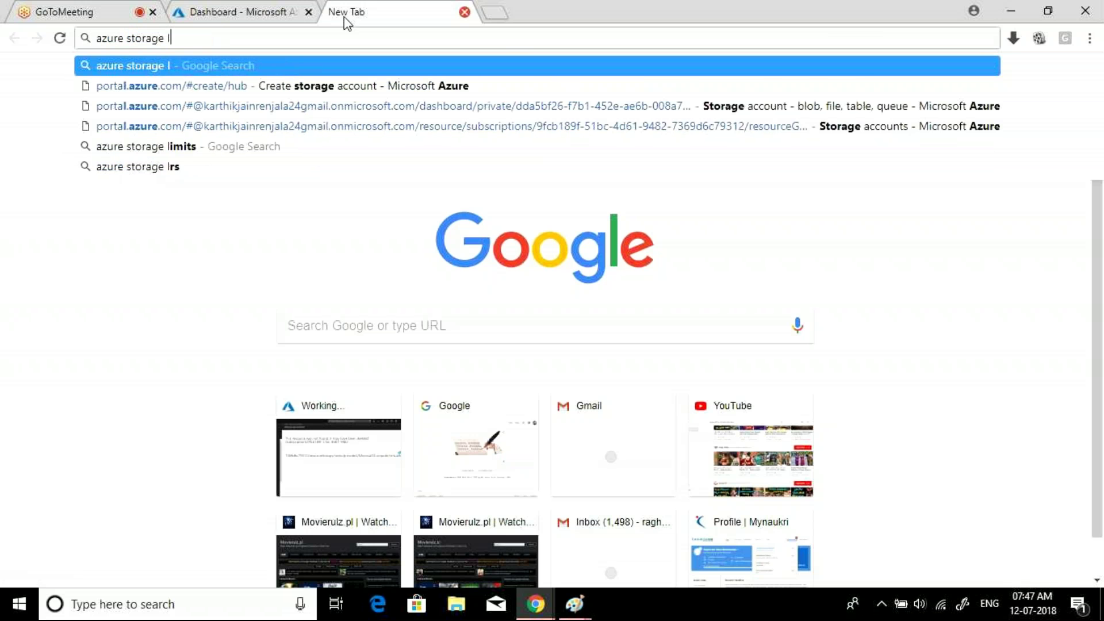
text(imitat)
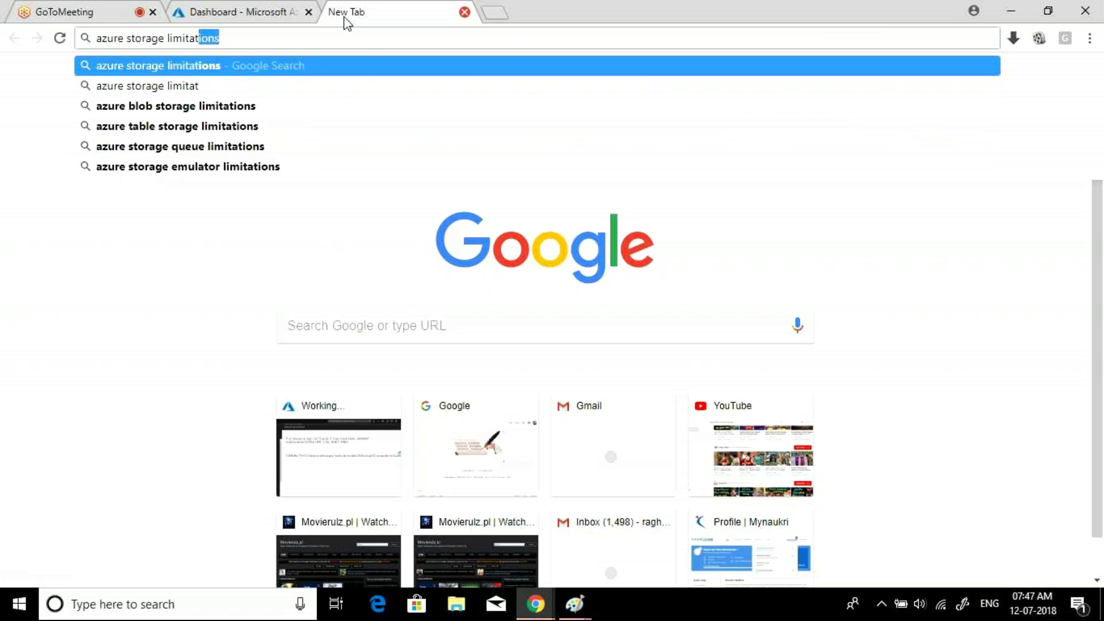
key(Down)
key(Down)
key(Return)
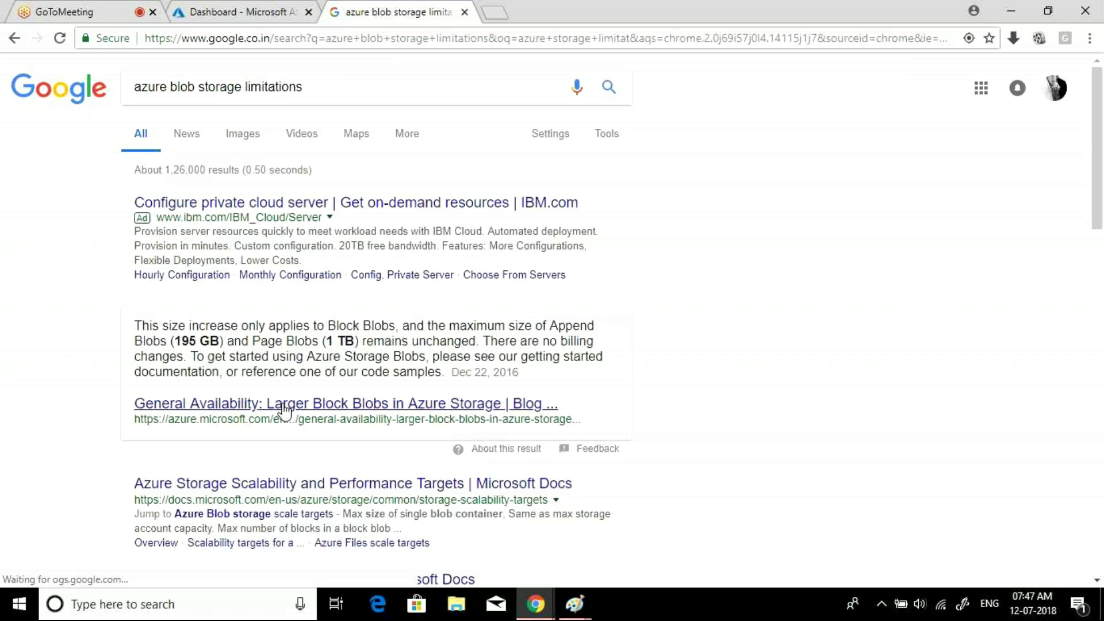
drag(1100, 131, 1101, 138)
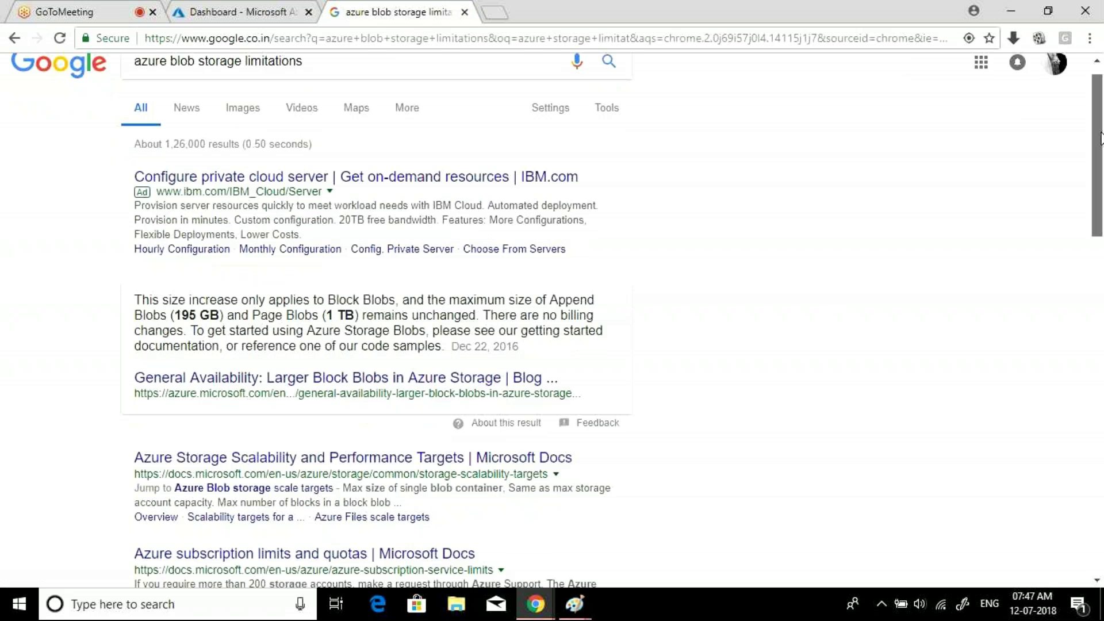
scroll(648, 240, down, 4)
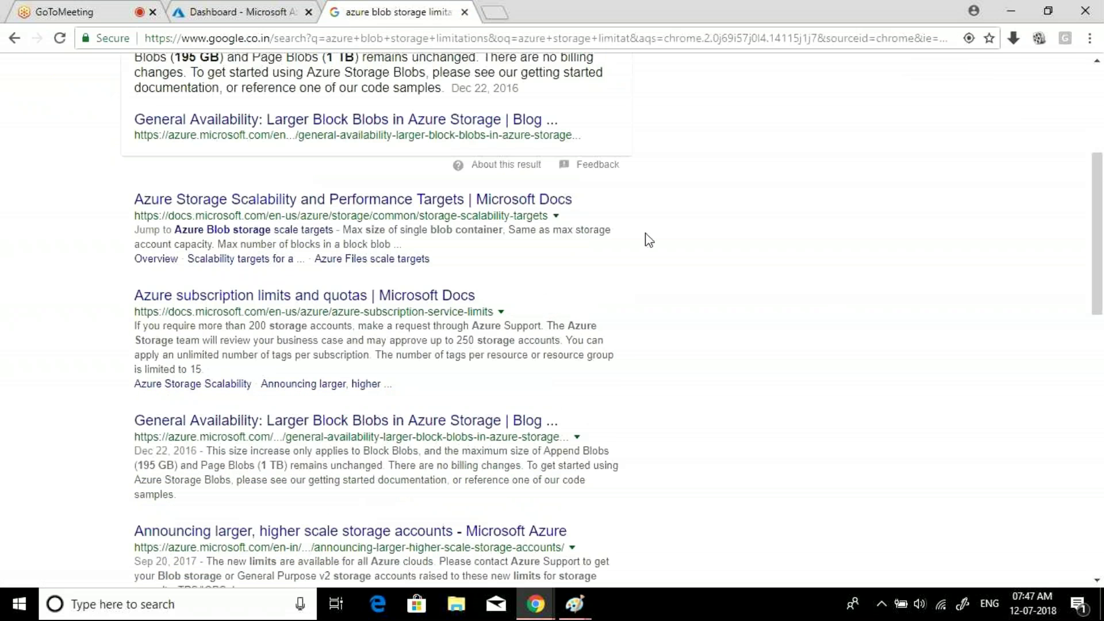
click(365, 296)
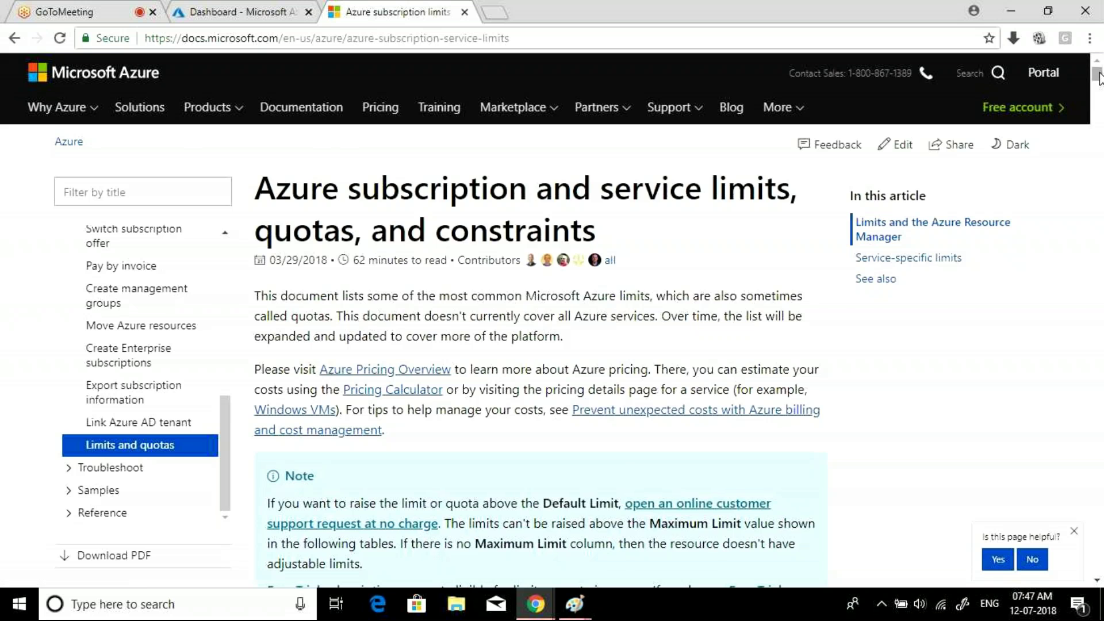
- Jump to the Storage limits section of the service limits article
drag(1099, 78, 1099, 95)
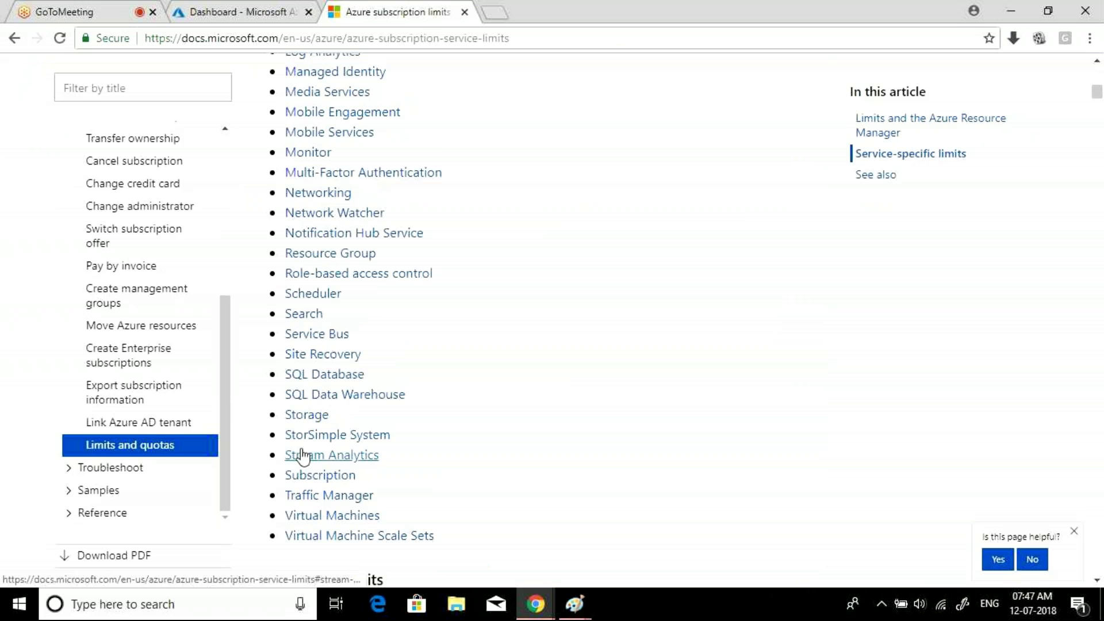
click(303, 424)
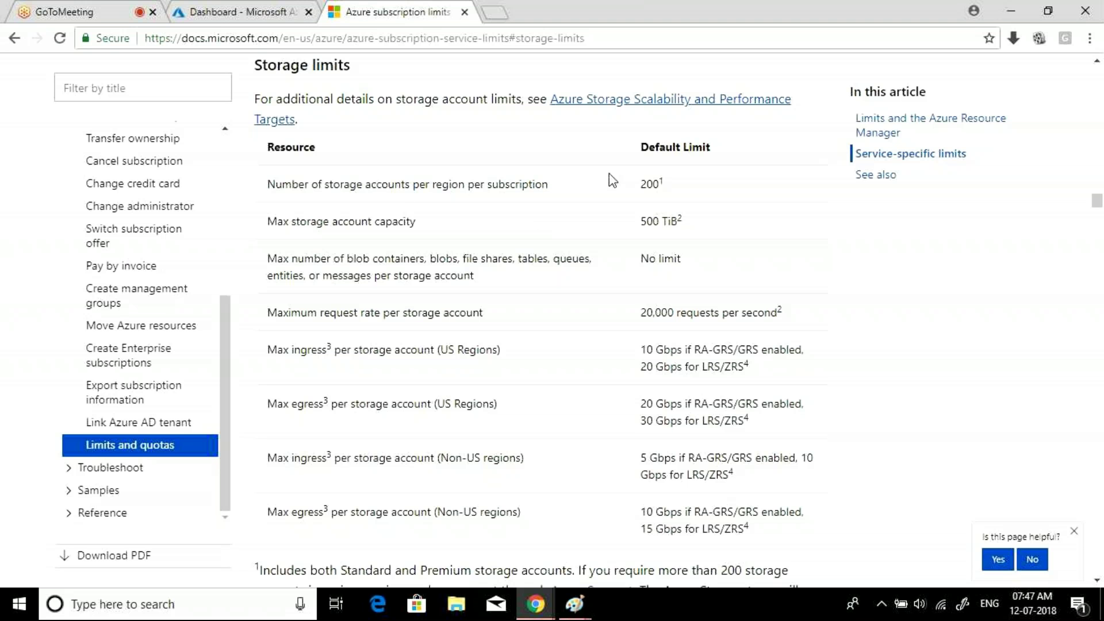
drag(657, 182, 639, 191)
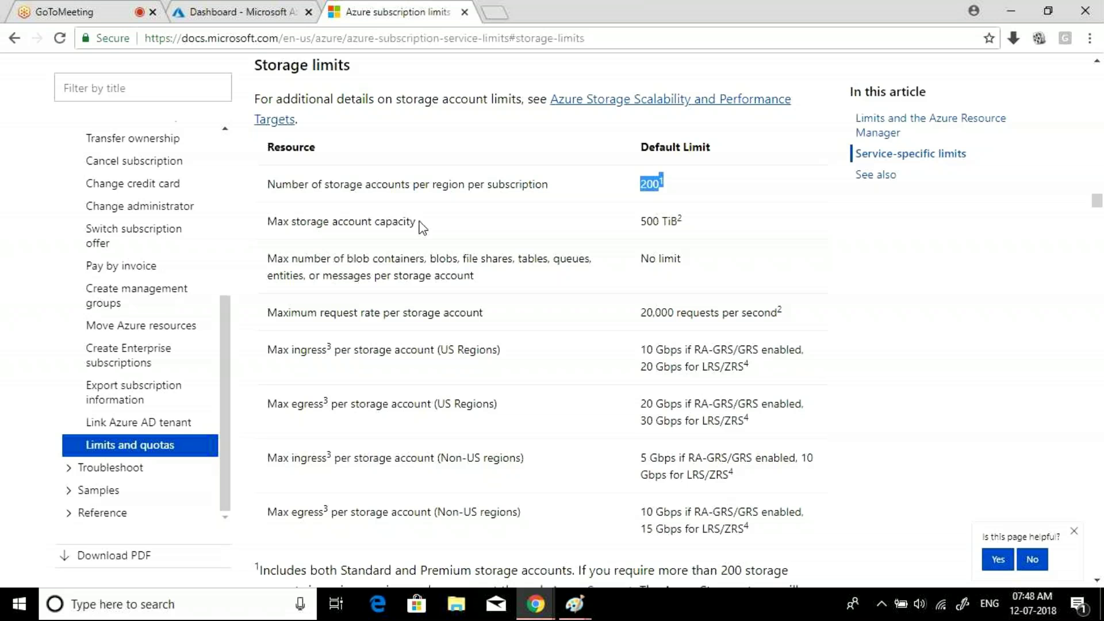
drag(423, 227, 266, 221)
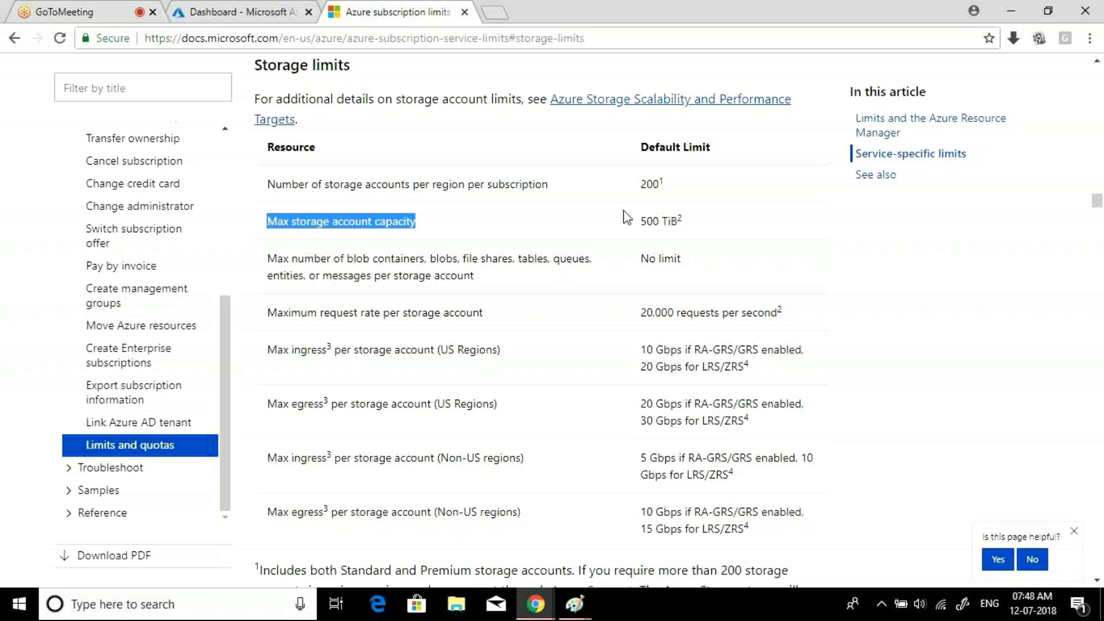
drag(683, 219, 642, 219)
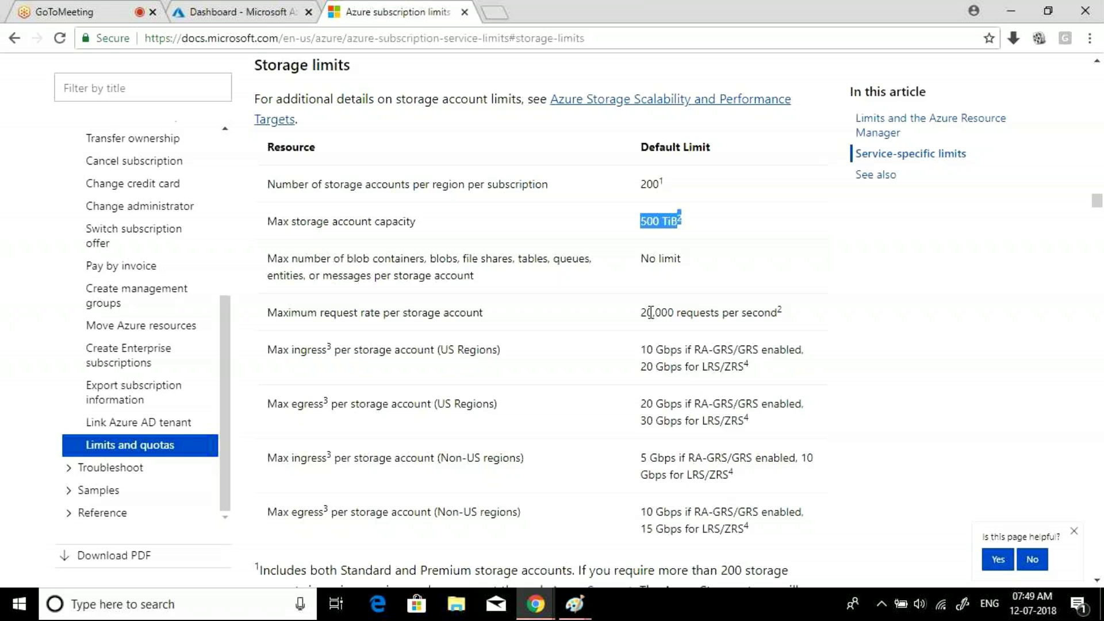
- Review the Storage limits footnotes and copy the section's web address
click(651, 313)
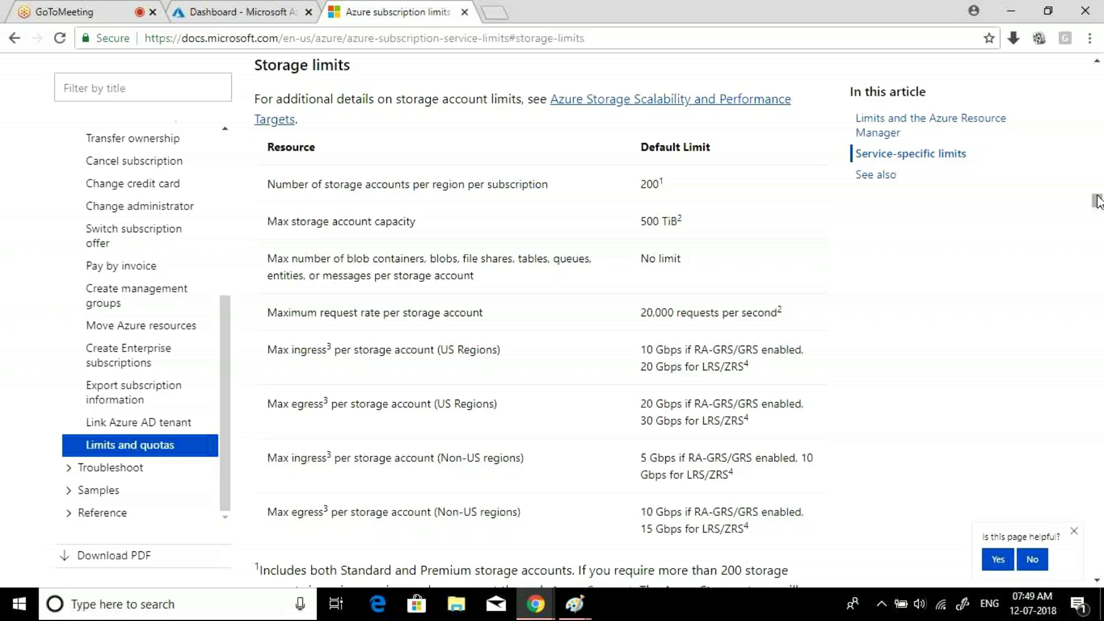
drag(1097, 200, 1097, 199)
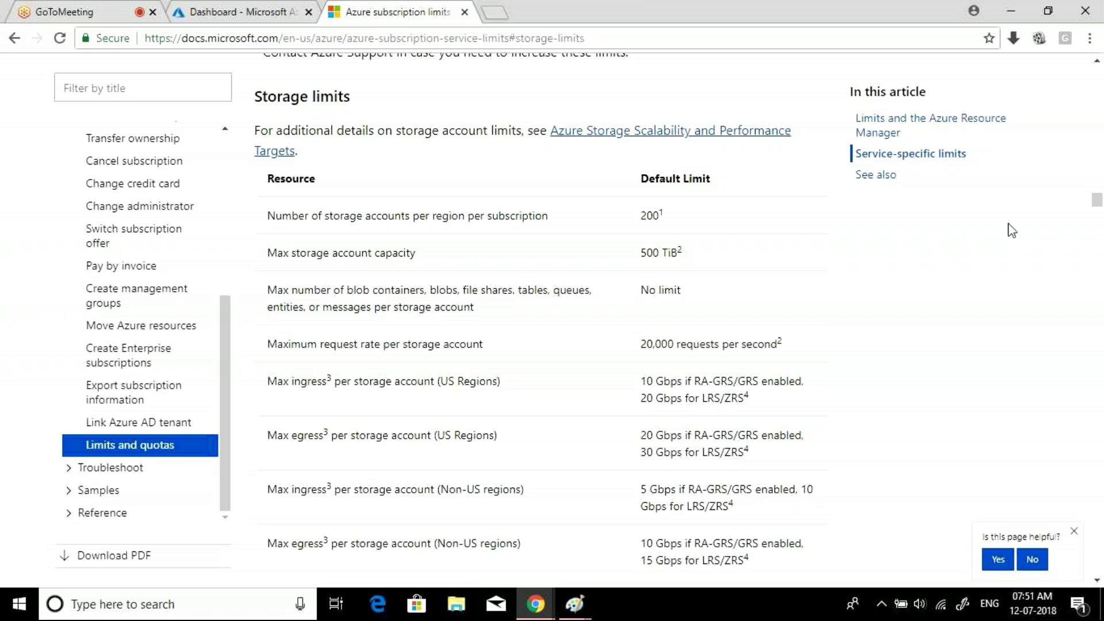
drag(1097, 202, 1097, 208)
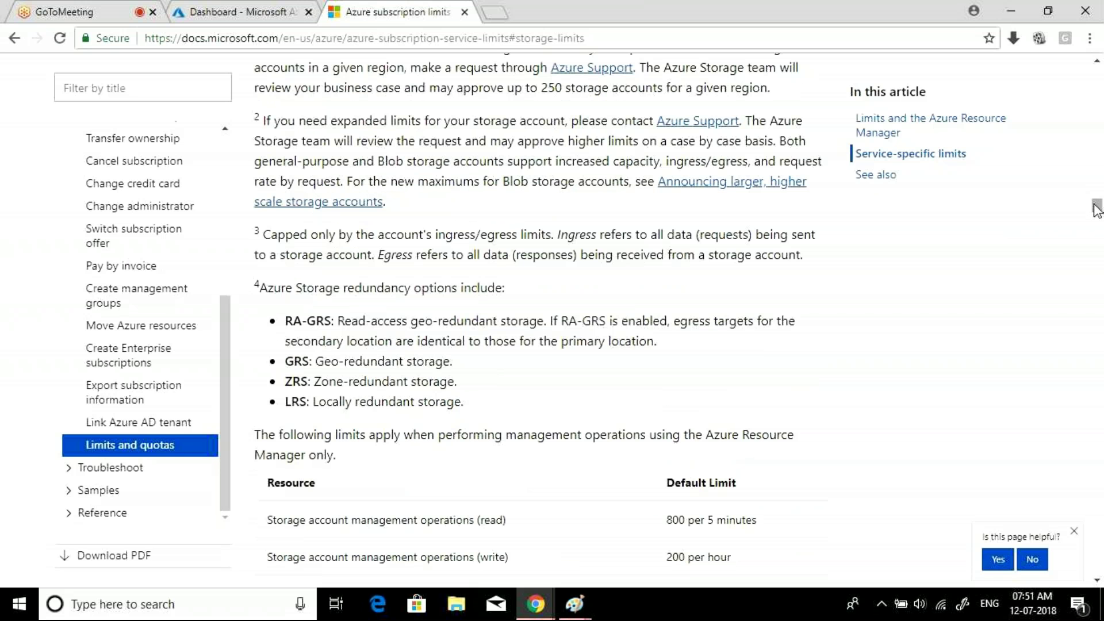
click(596, 38)
key(ctrl+c)
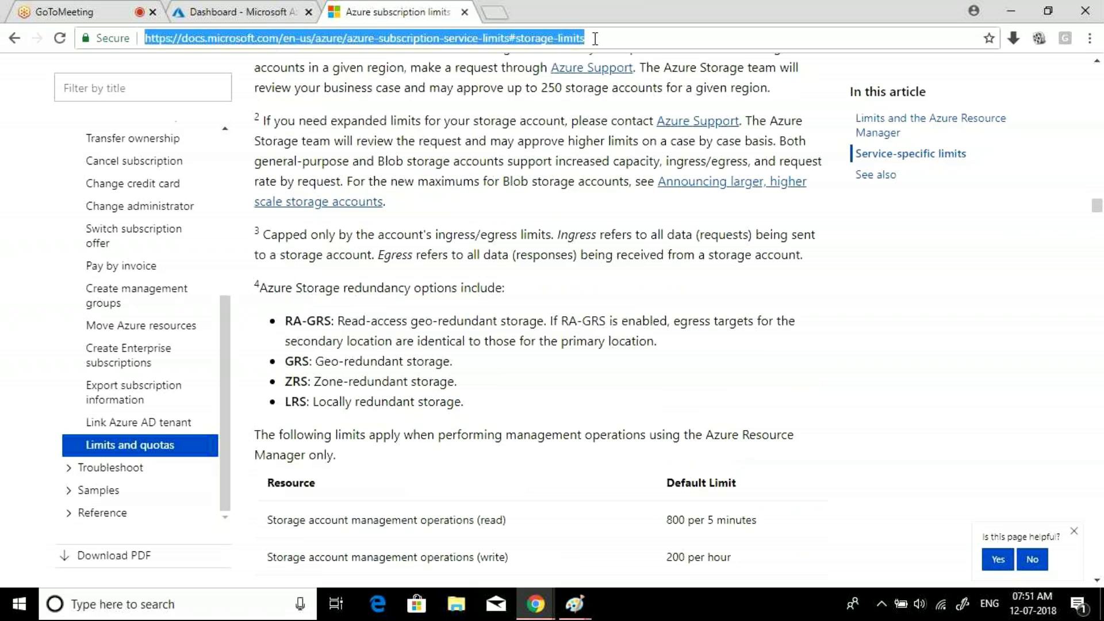
click(540, 607)
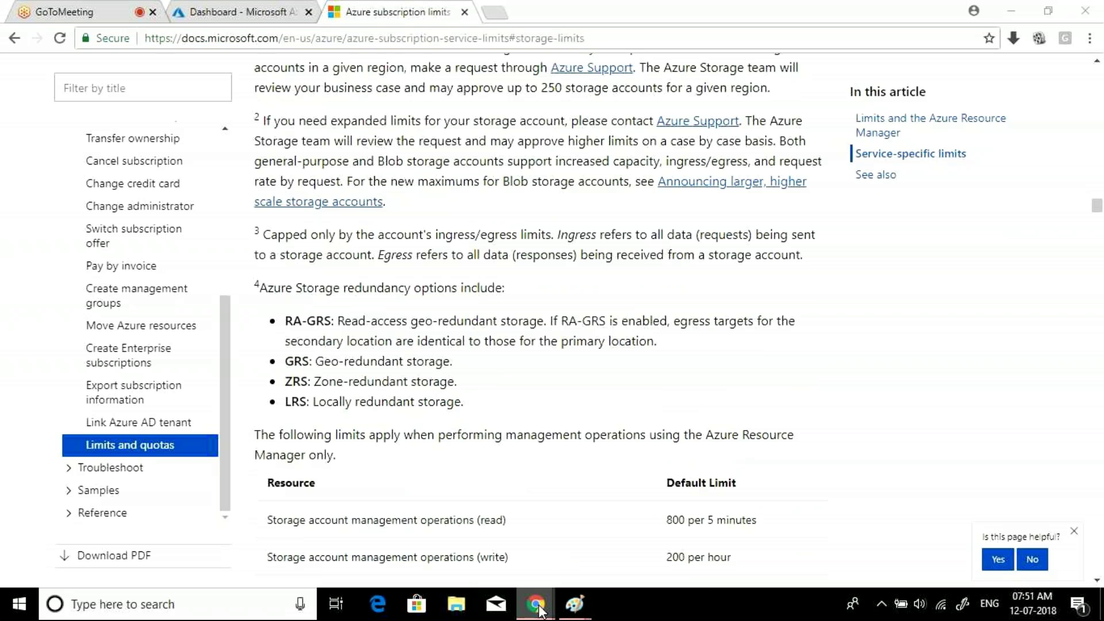
- Post the Storage limits link to everyone in the GoToMeeting chat, then return to Azure
click(639, 526)
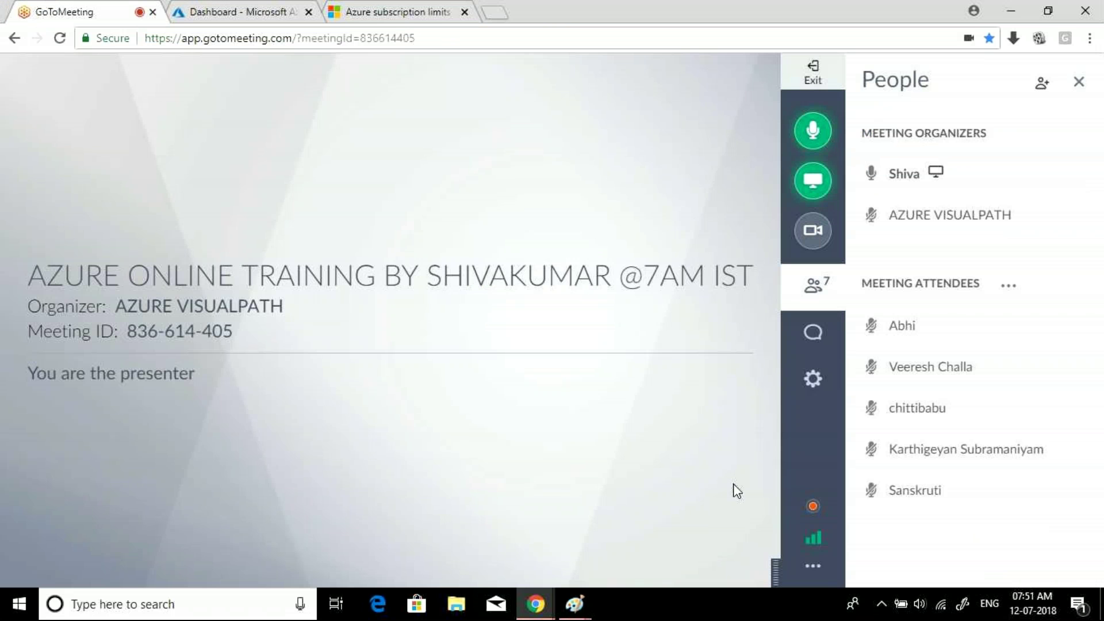
click(813, 333)
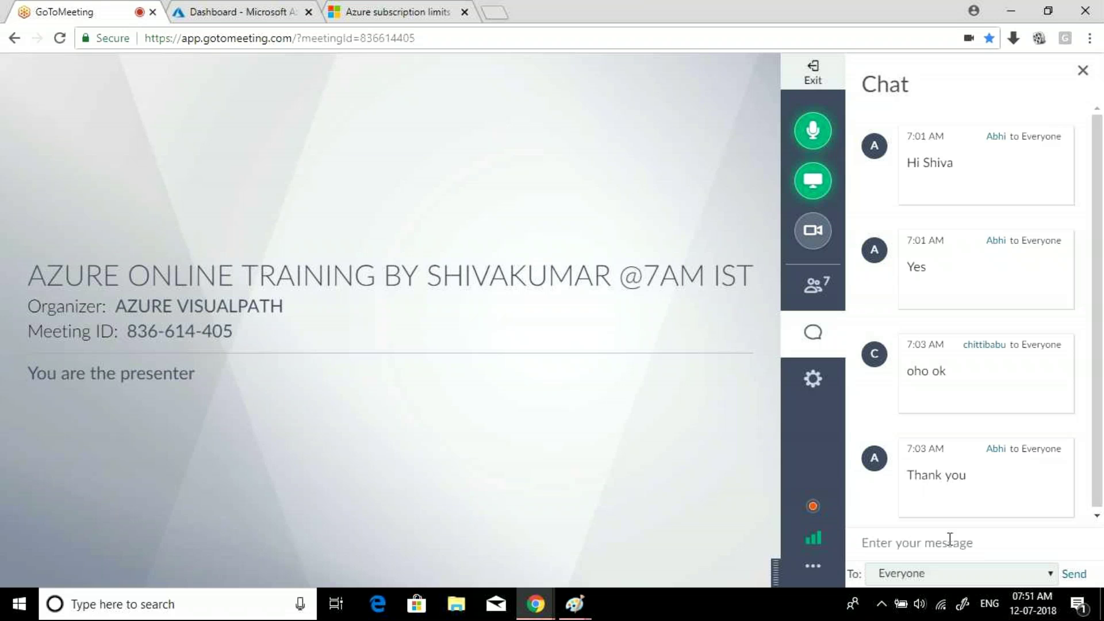
key(ctrl+v)
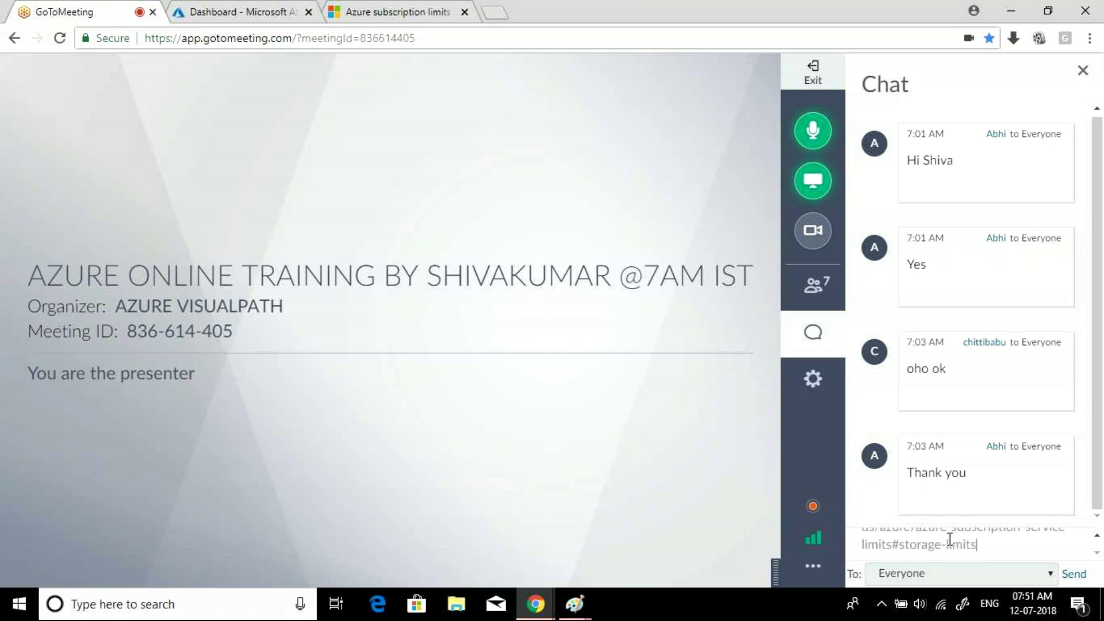
key(Return)
click(253, 10)
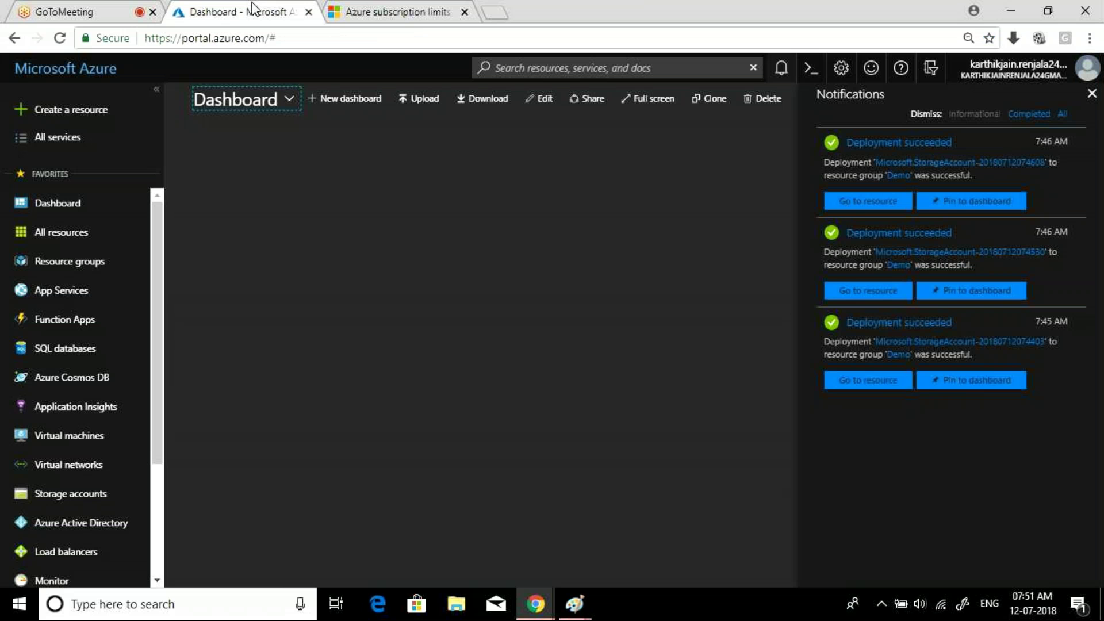
- Go to Resource groups > Demo > demo121 blob containers and begin a new container
click(364, 178)
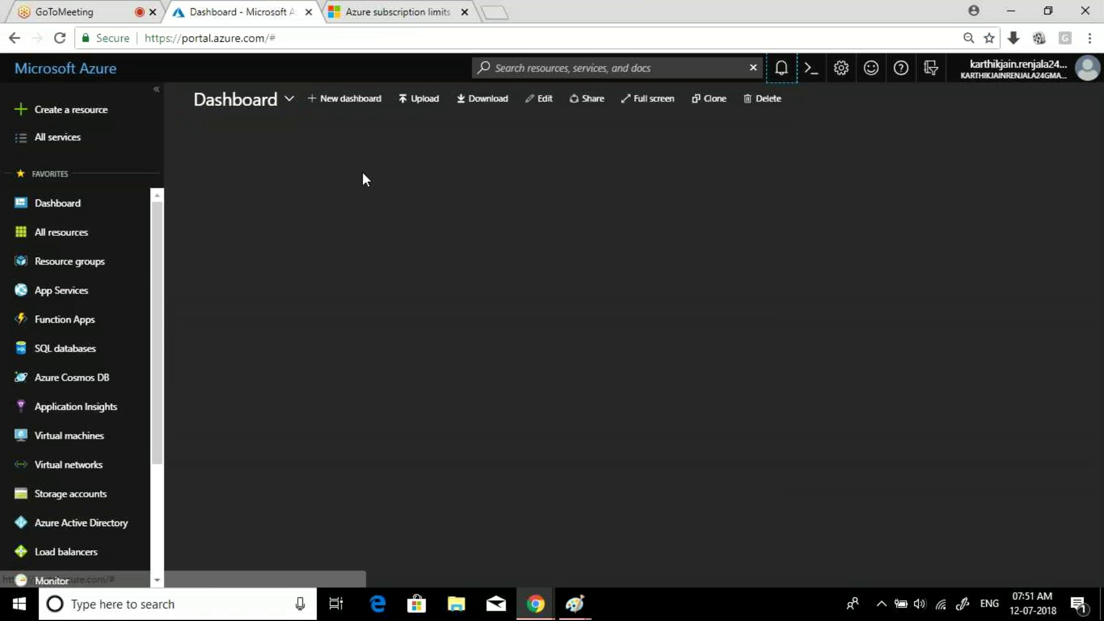
click(72, 262)
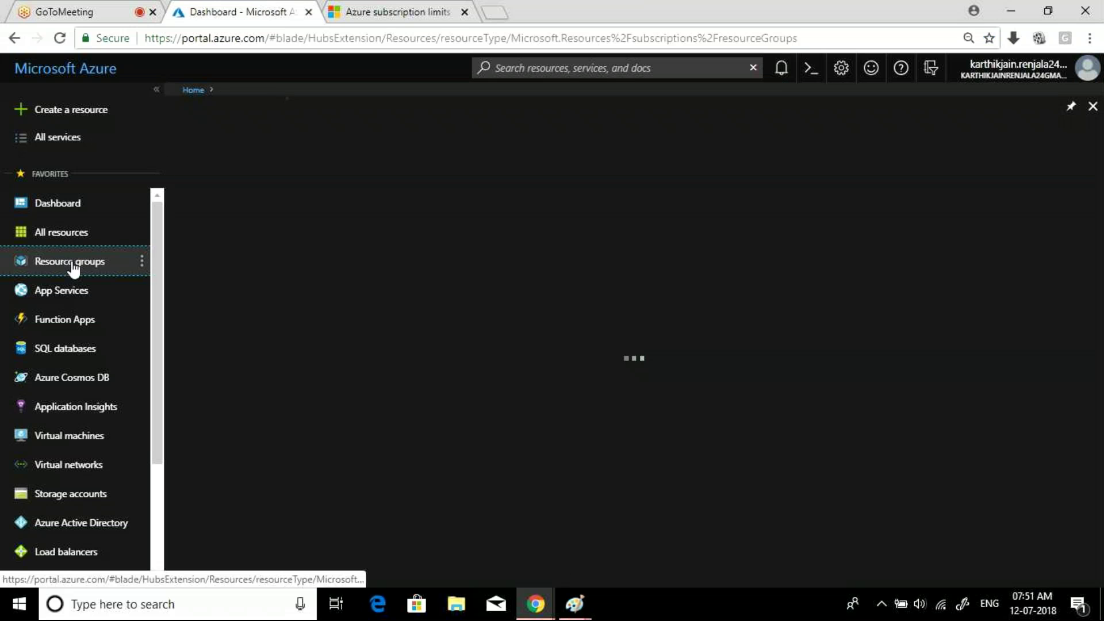
click(243, 265)
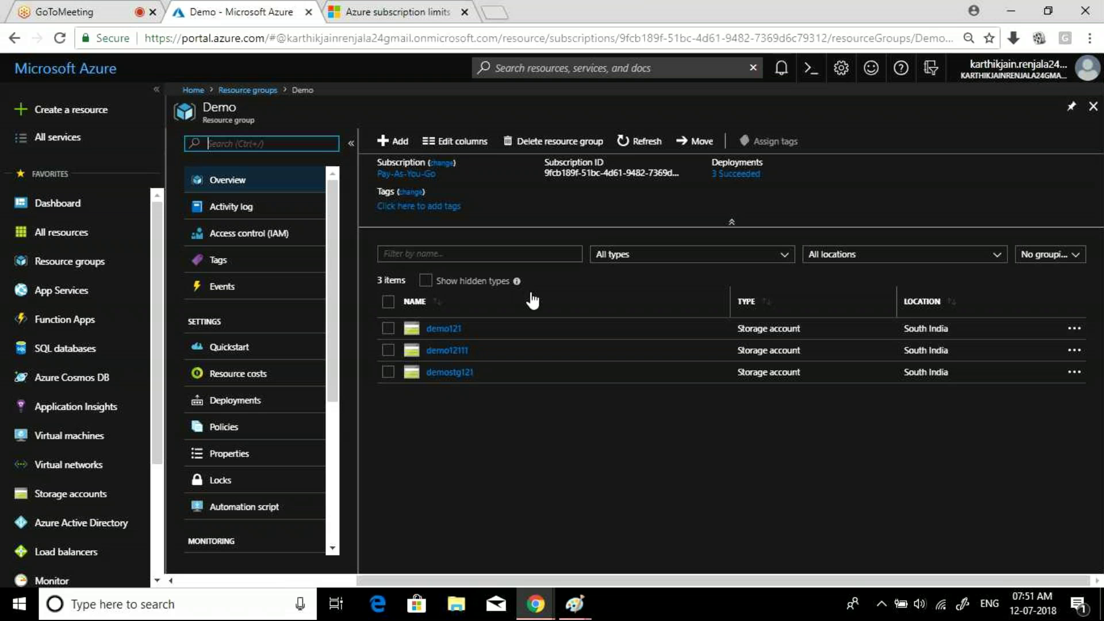
click(439, 334)
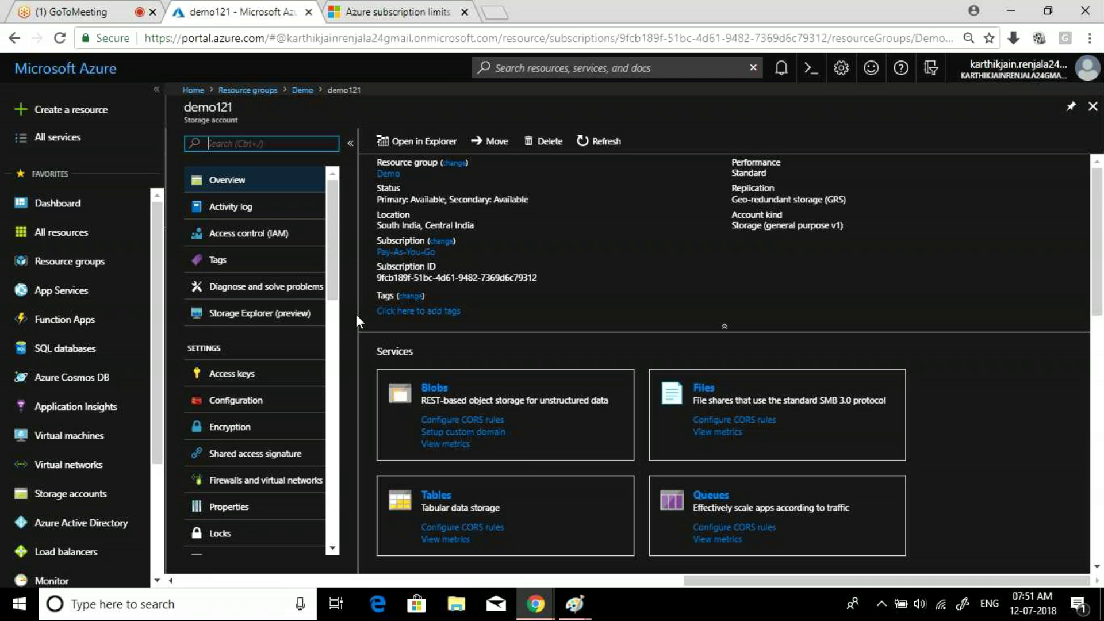
click(435, 391)
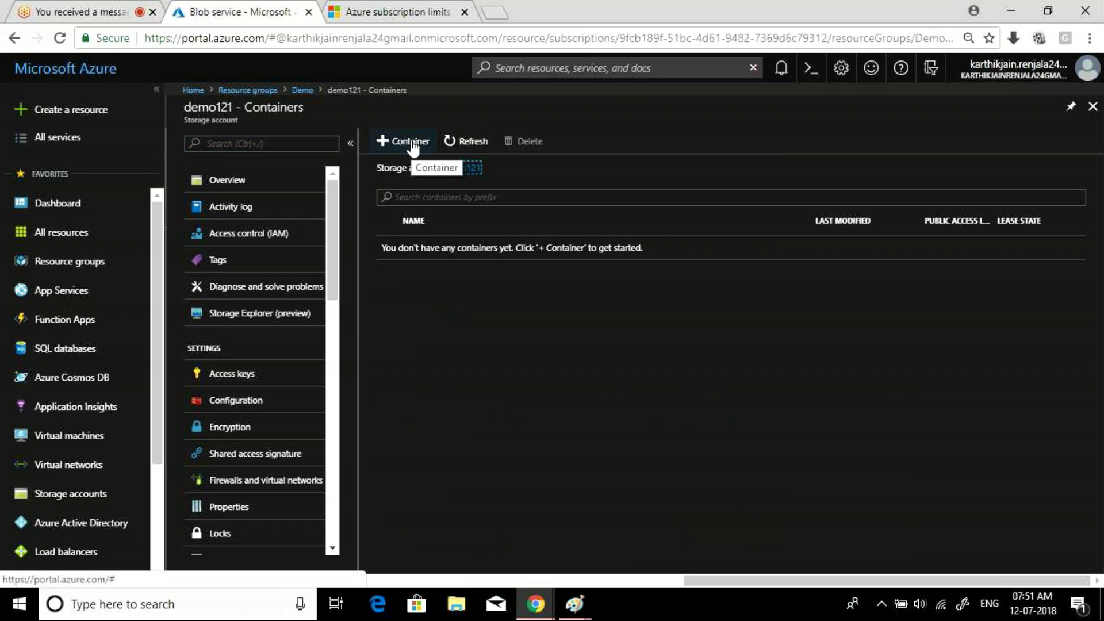
click(412, 144)
- Create a private blob container named 'test' and open it
click(401, 231)
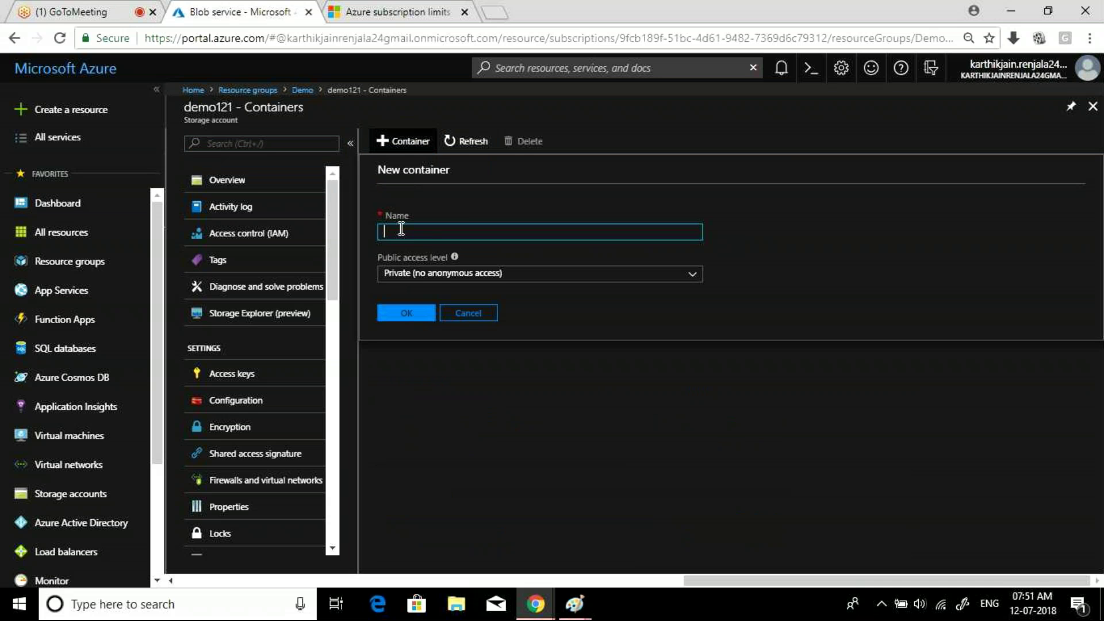
text(test)
click(413, 318)
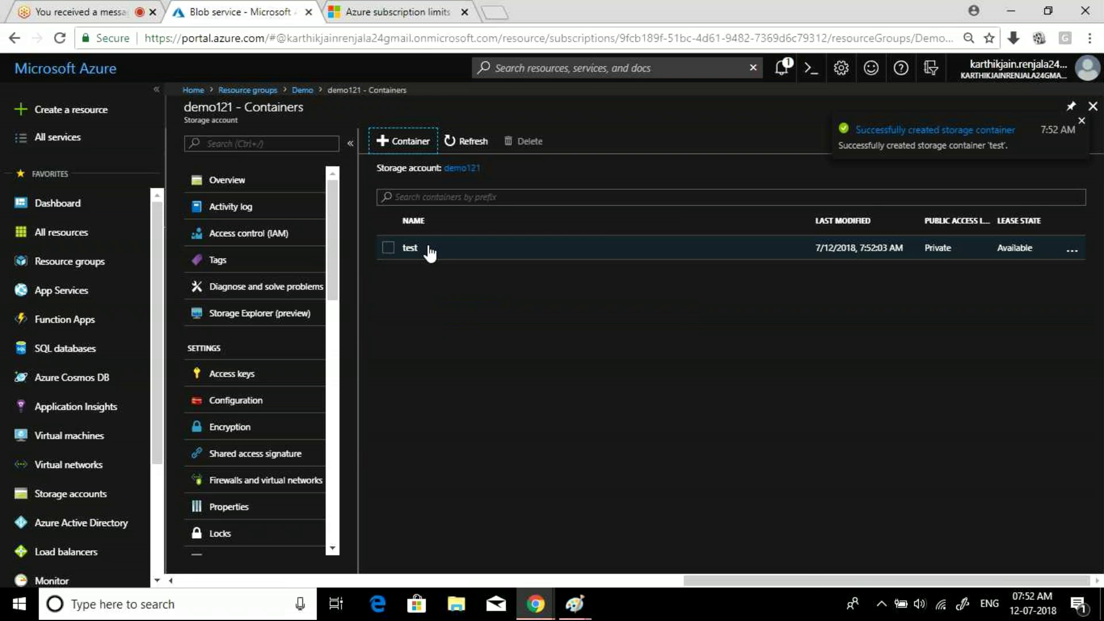
click(410, 248)
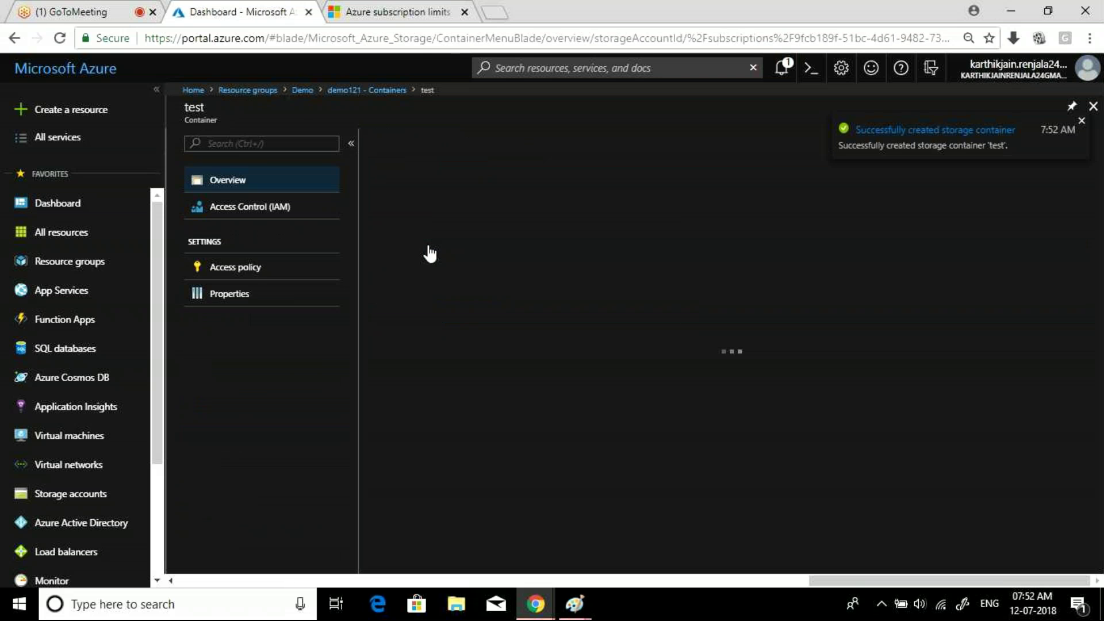
- Close the test container, check public access levels in a new container form, then cancel
click(1093, 106)
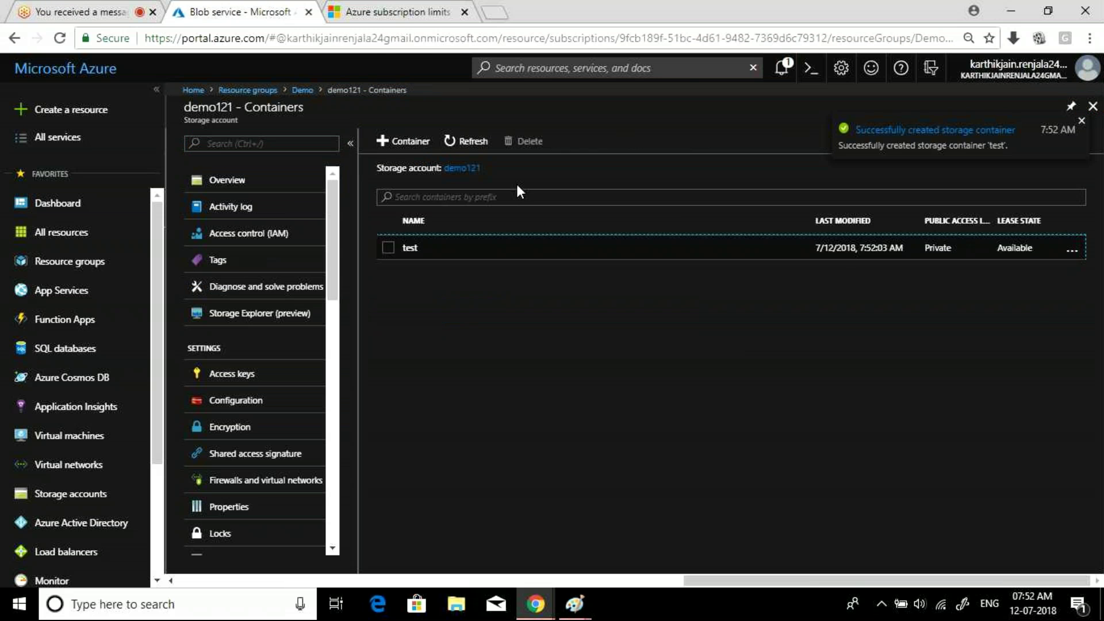
click(422, 145)
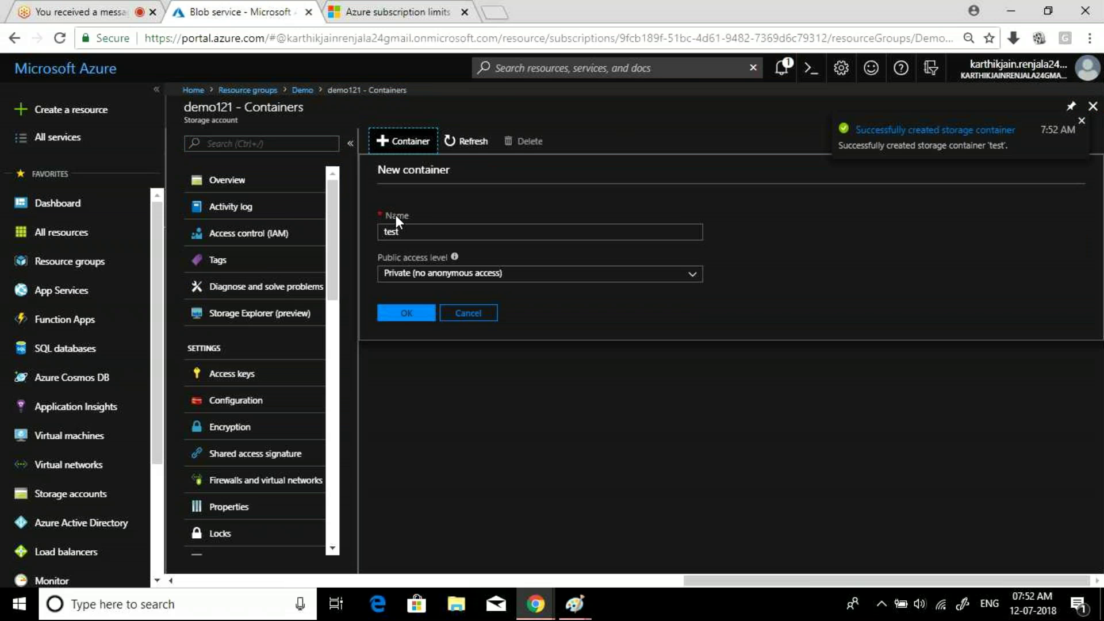
click(449, 281)
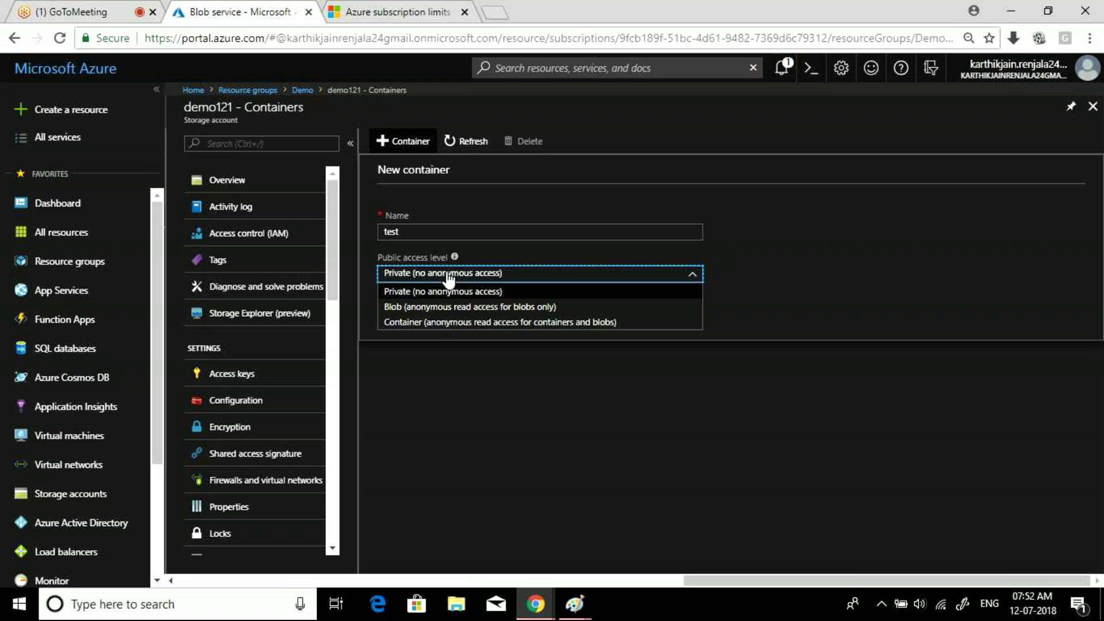
click(448, 280)
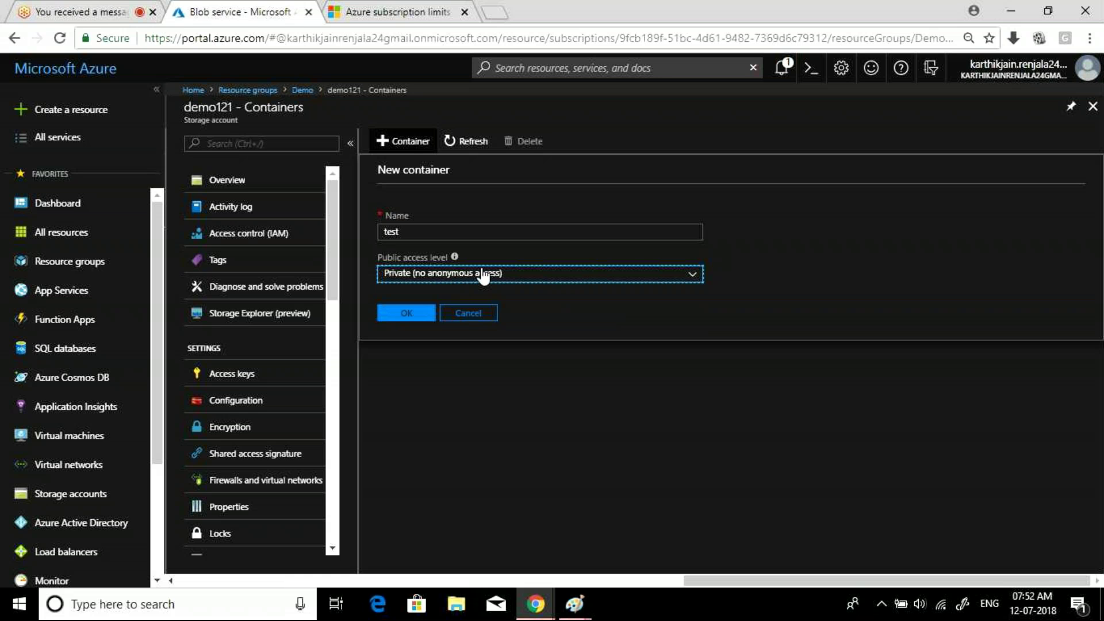
click(470, 314)
click(472, 314)
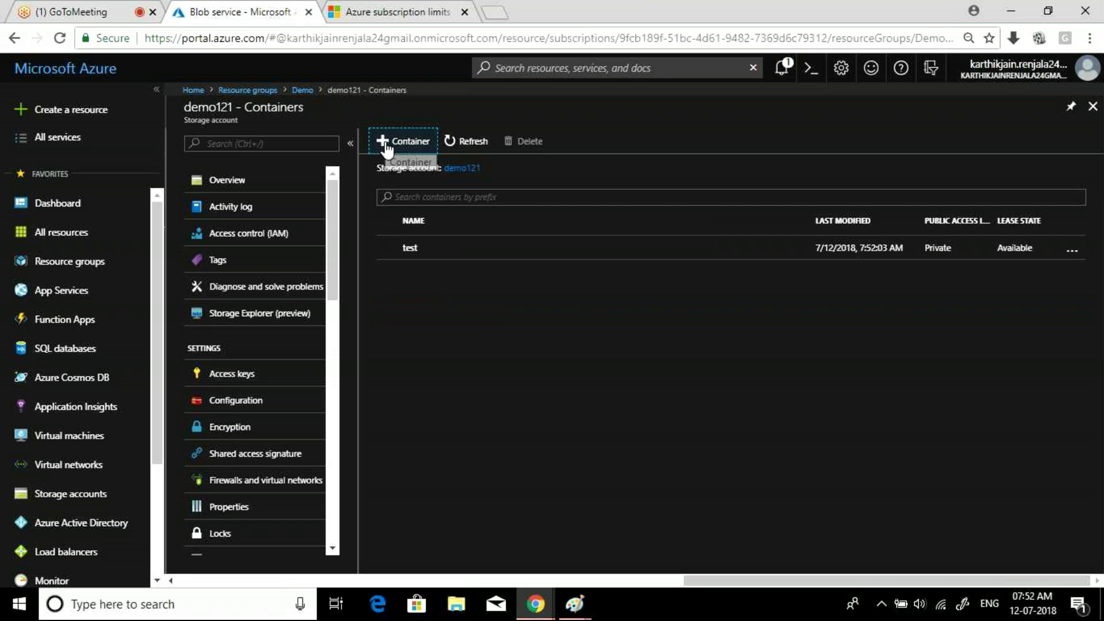
click(387, 144)
- Create a container named test2 with public access level Blob, then open the test container
click(408, 231)
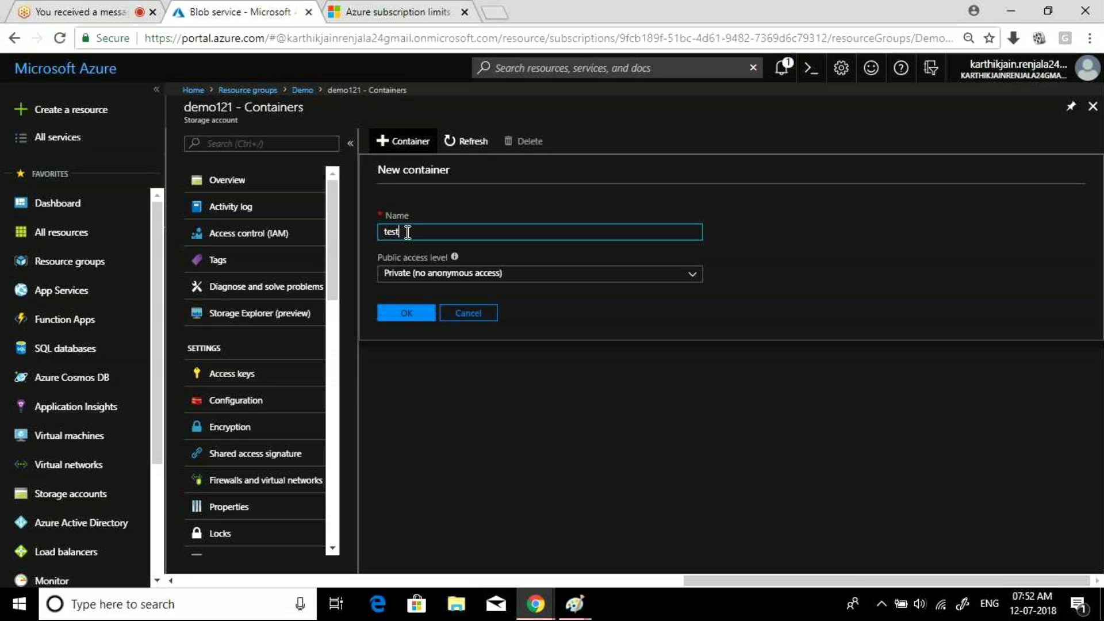
text(2)
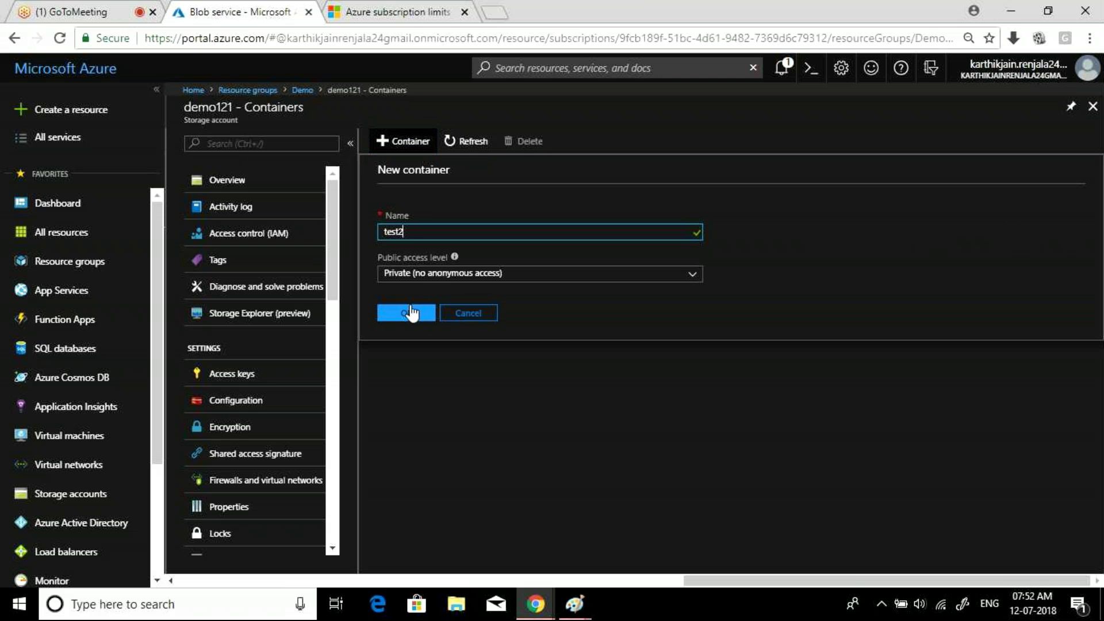
click(430, 273)
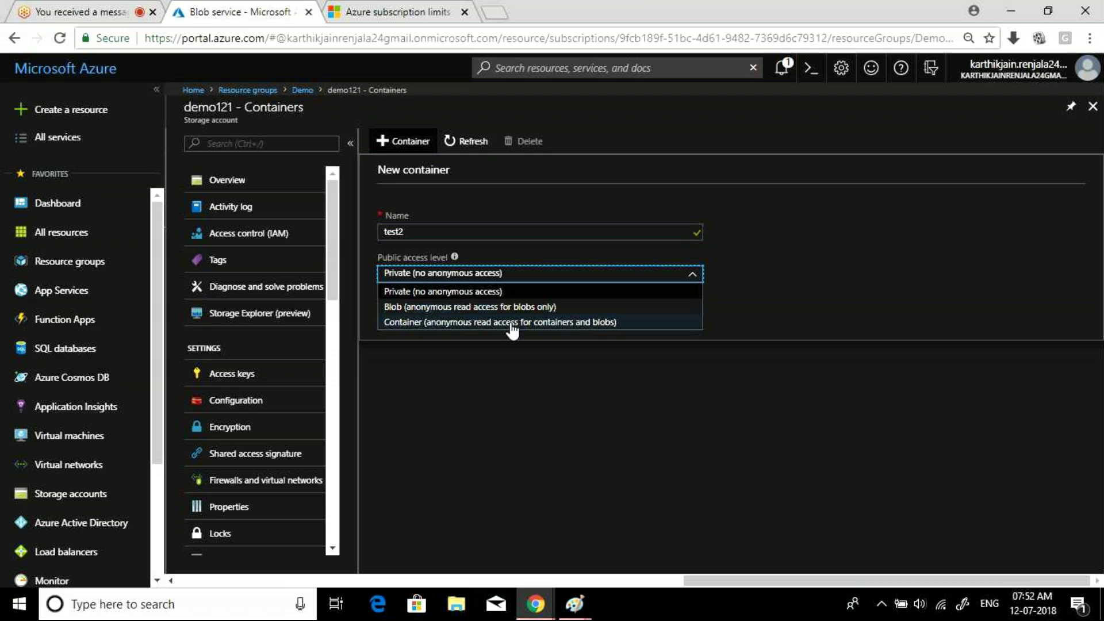
click(481, 310)
click(398, 315)
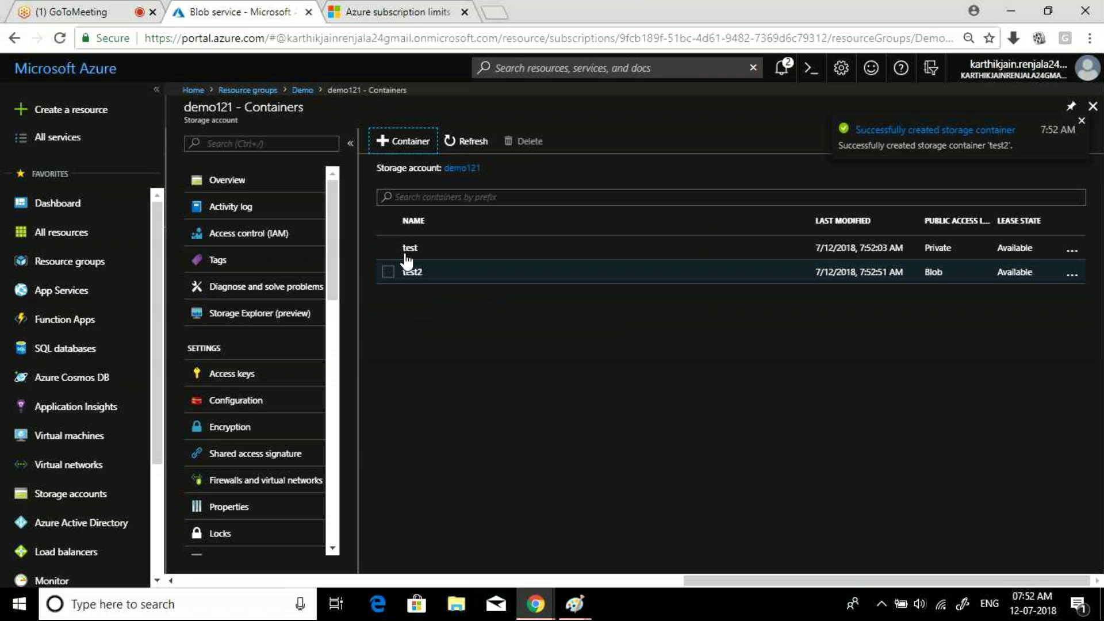
click(410, 253)
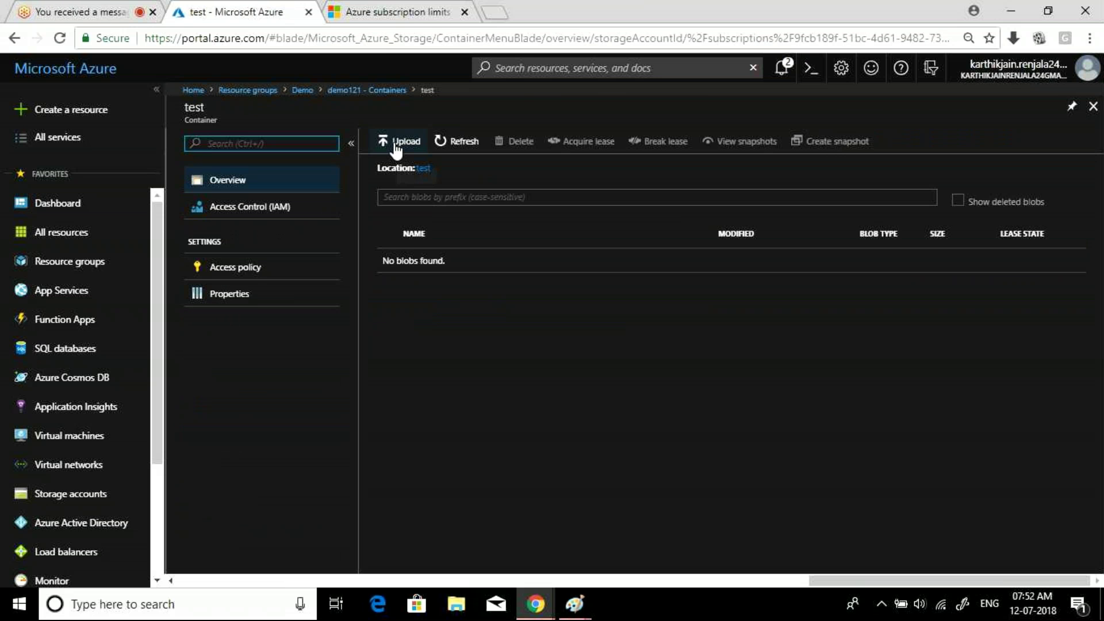
- Open the Upload blob pane for the test container and bring up the file browser
click(396, 142)
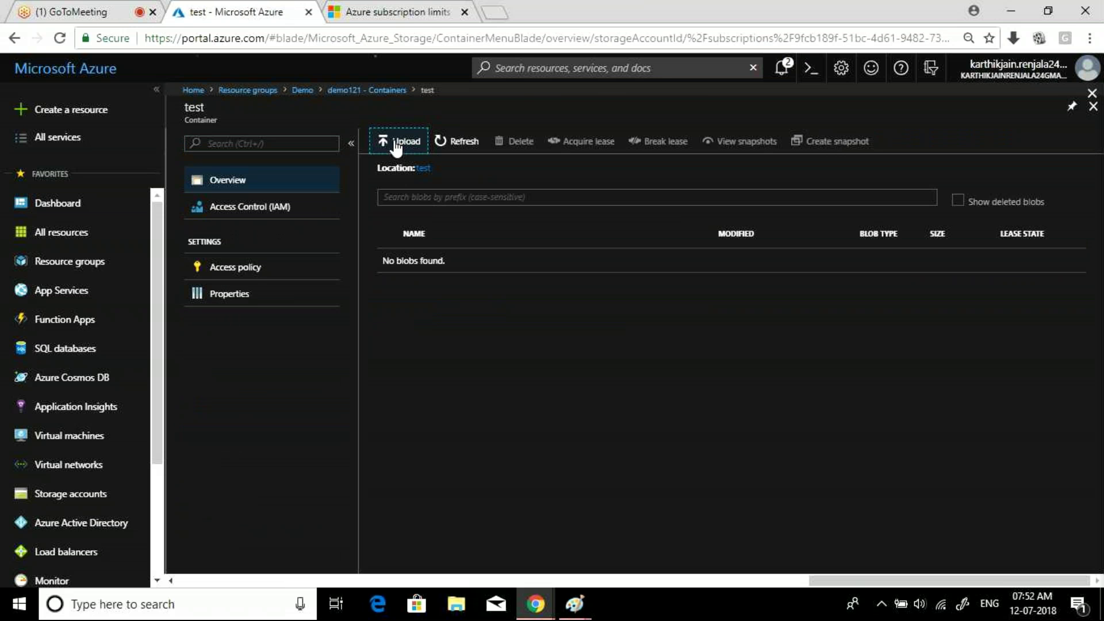
click(1077, 147)
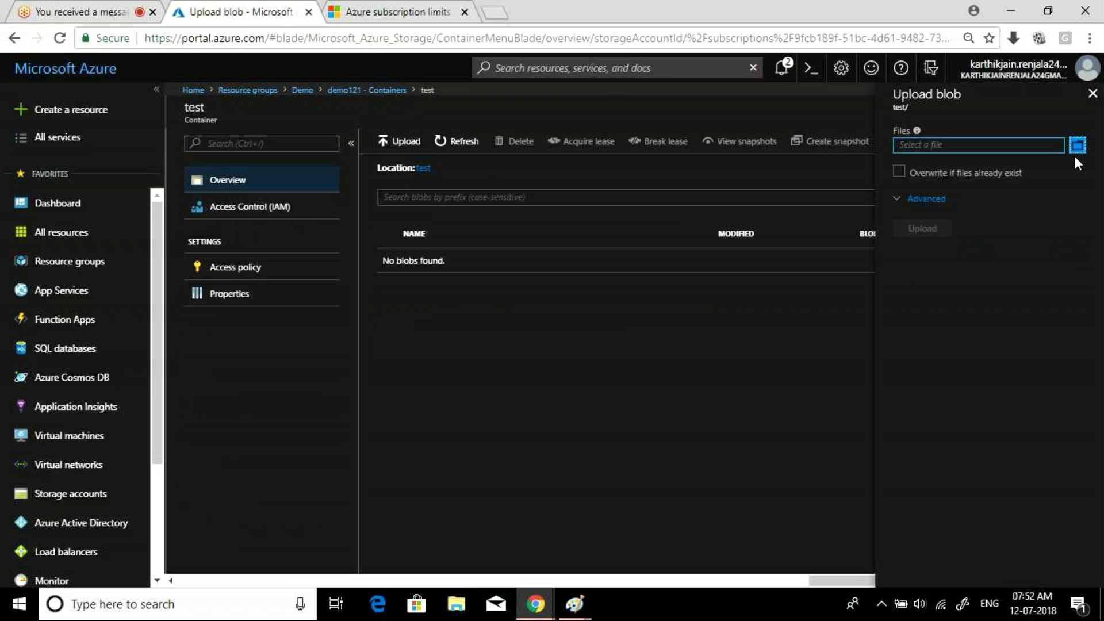
click(1078, 147)
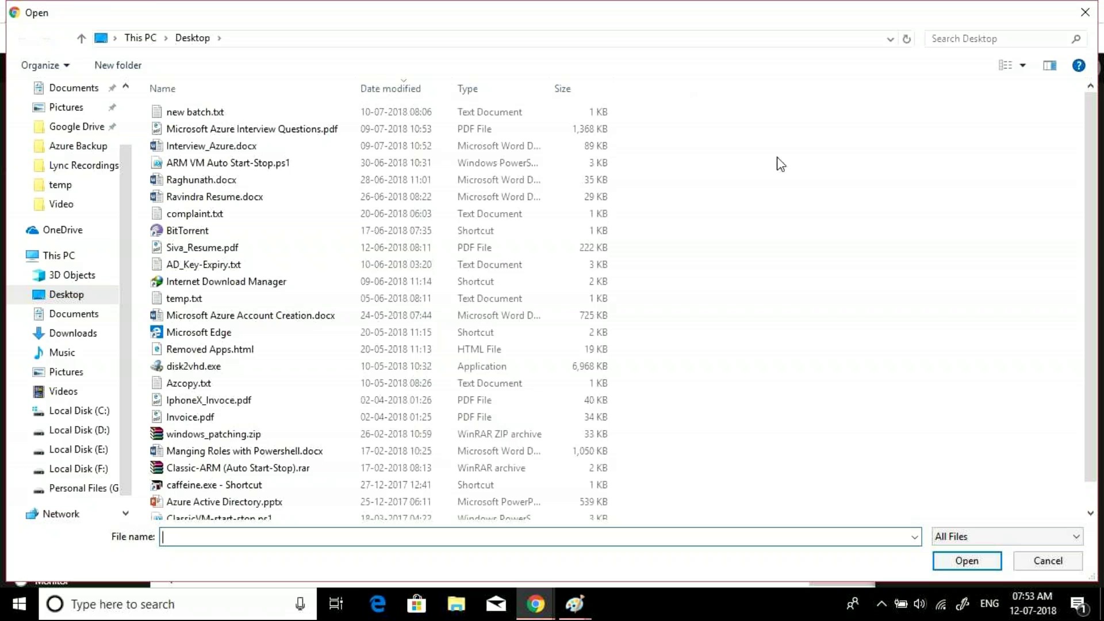
drag(1097, 236, 1096, 275)
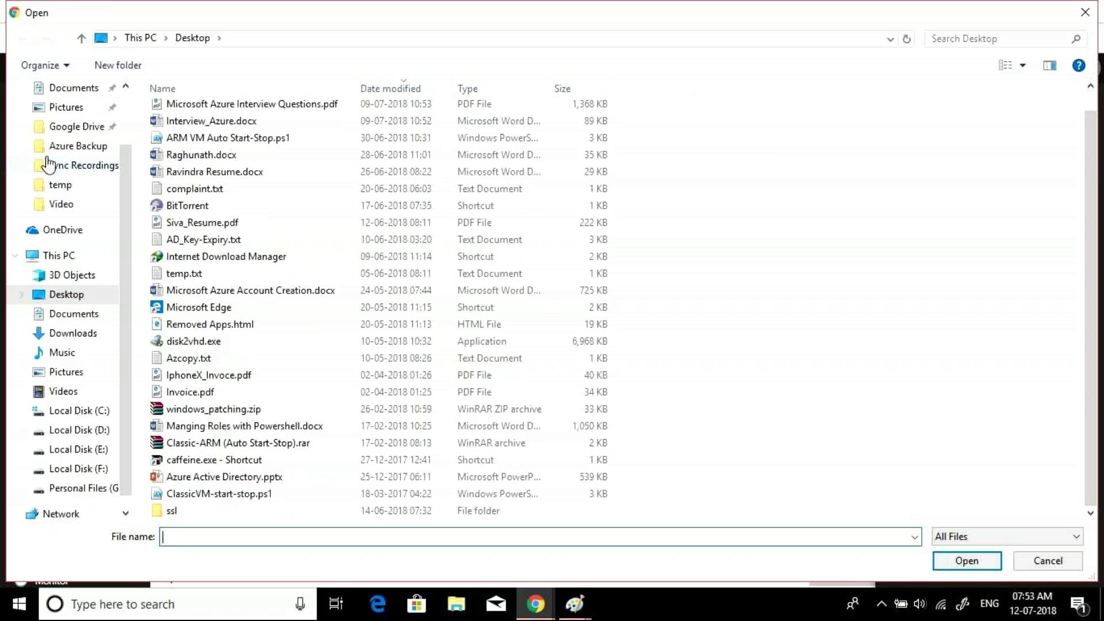
- Browse the Documents, Downloads, Pictures, Videos, Music and Desktop folders, then close the browser without choosing a file
click(75, 314)
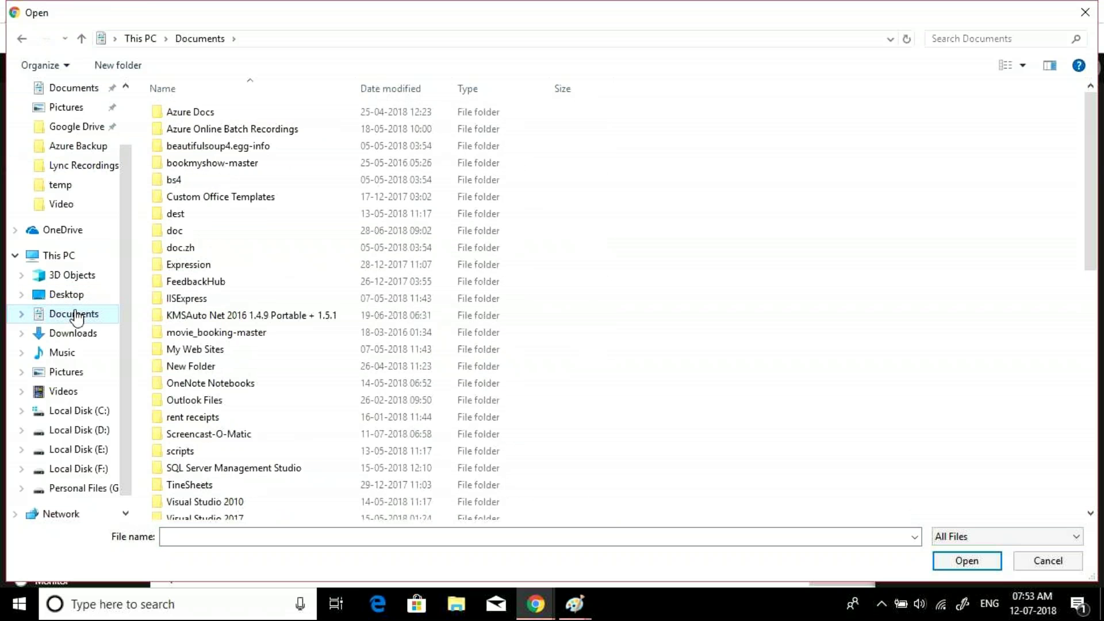
click(76, 334)
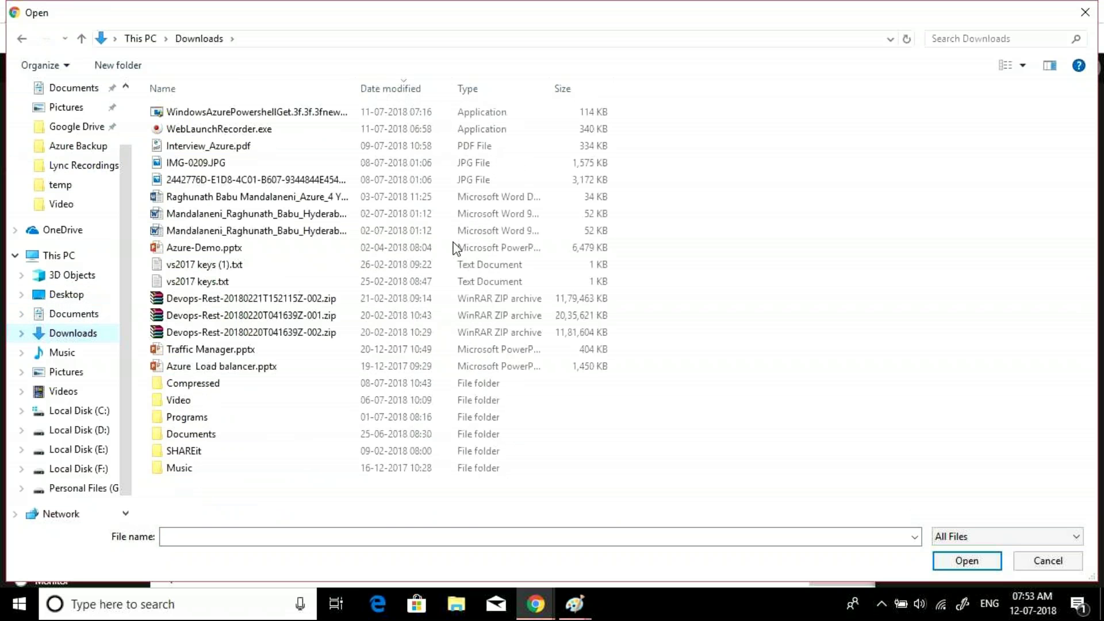
click(66, 373)
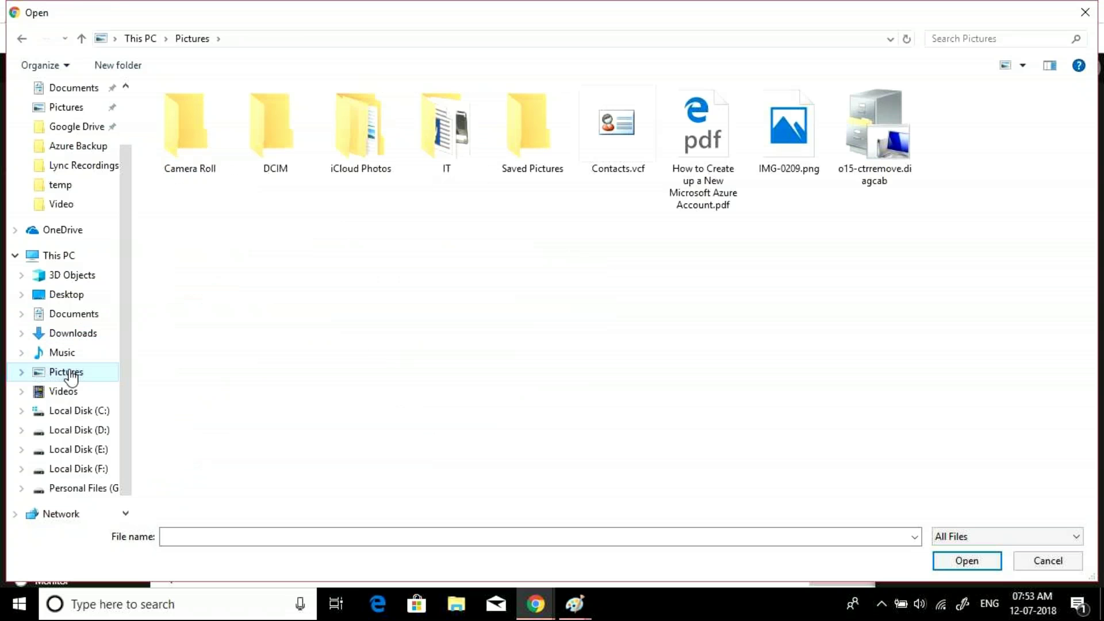
double_click(441, 126)
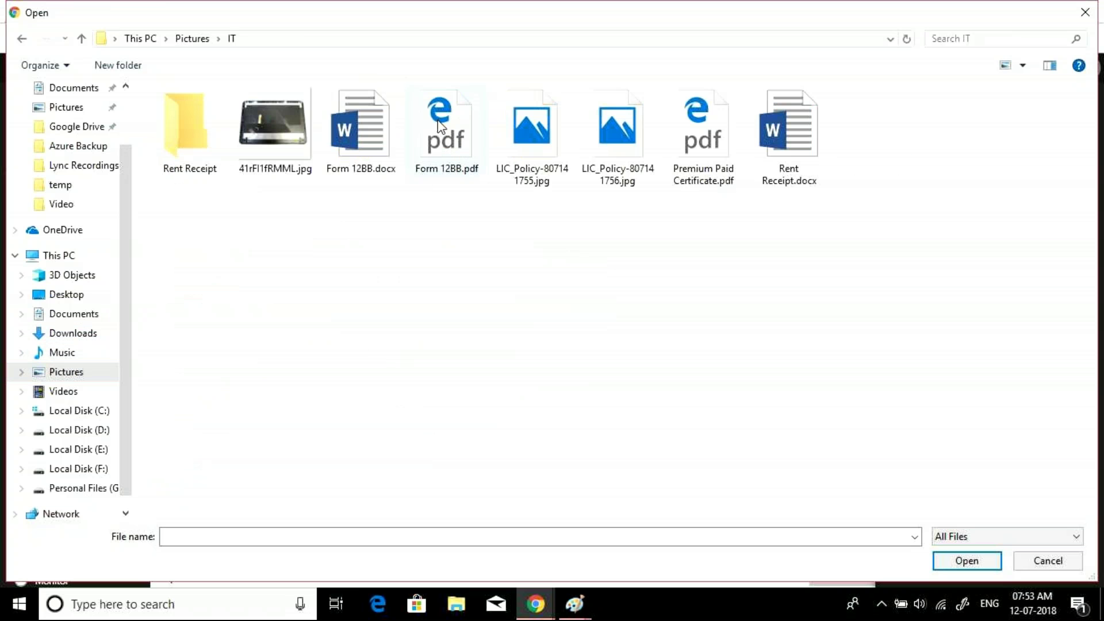
click(22, 39)
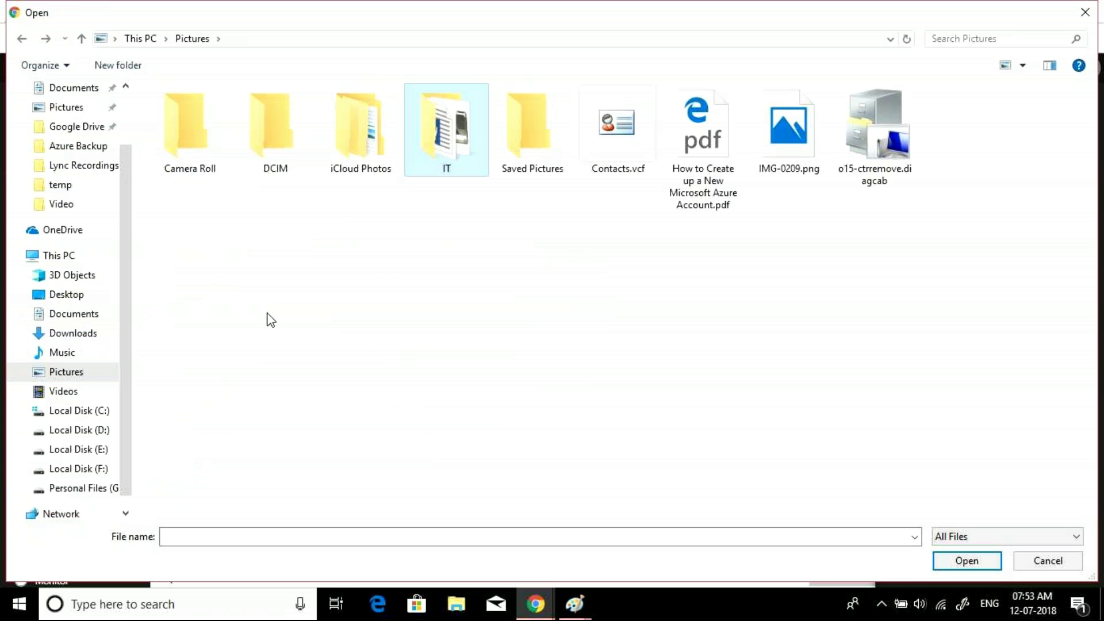
click(63, 391)
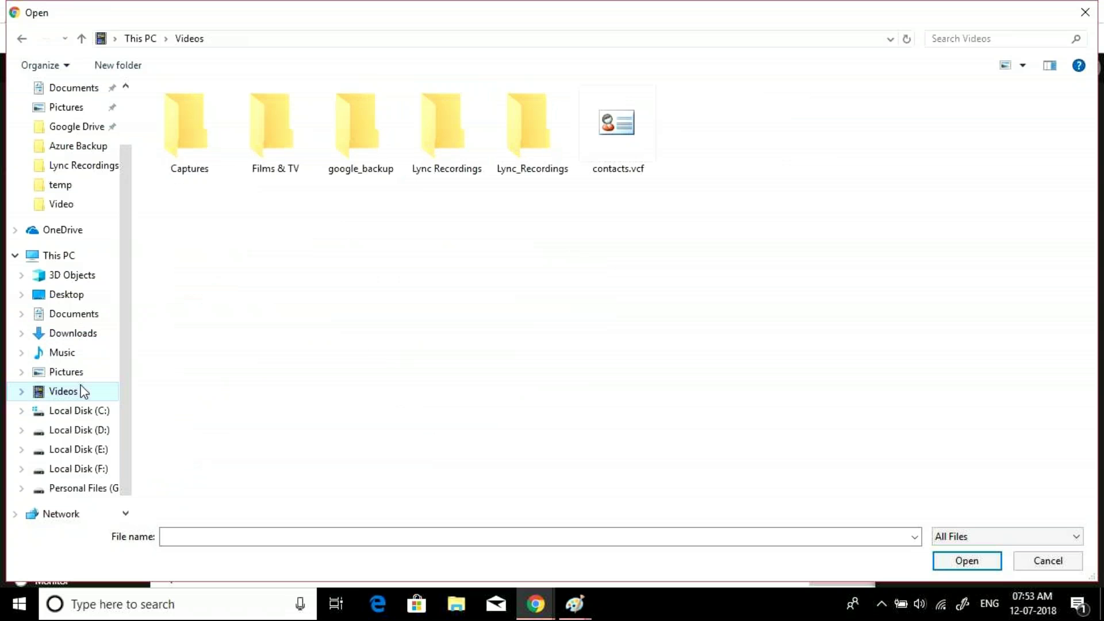
click(62, 353)
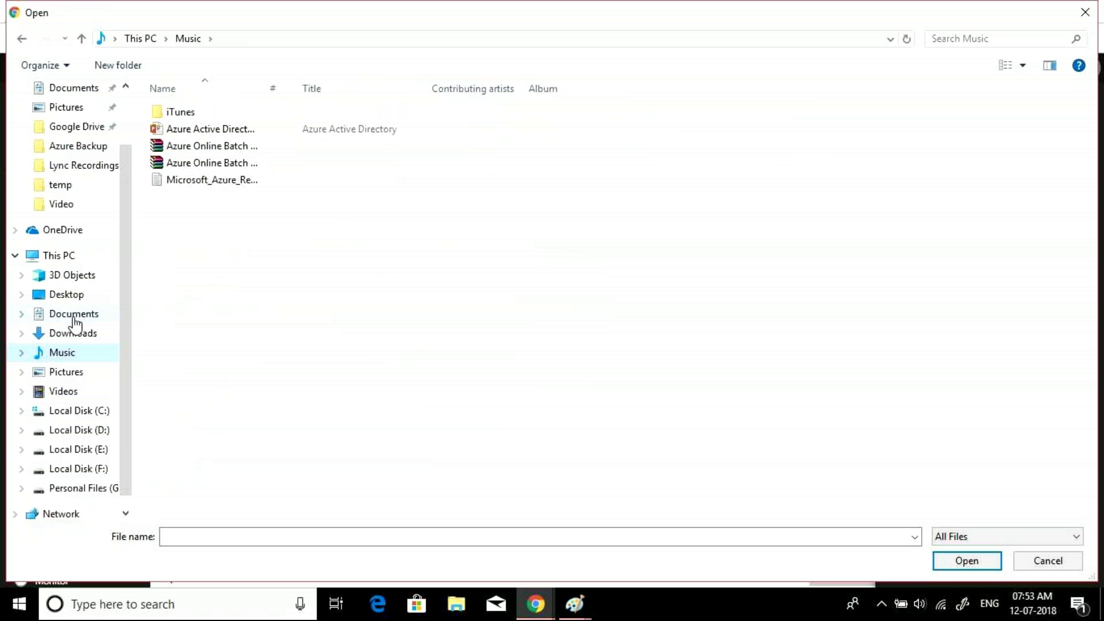
click(66, 295)
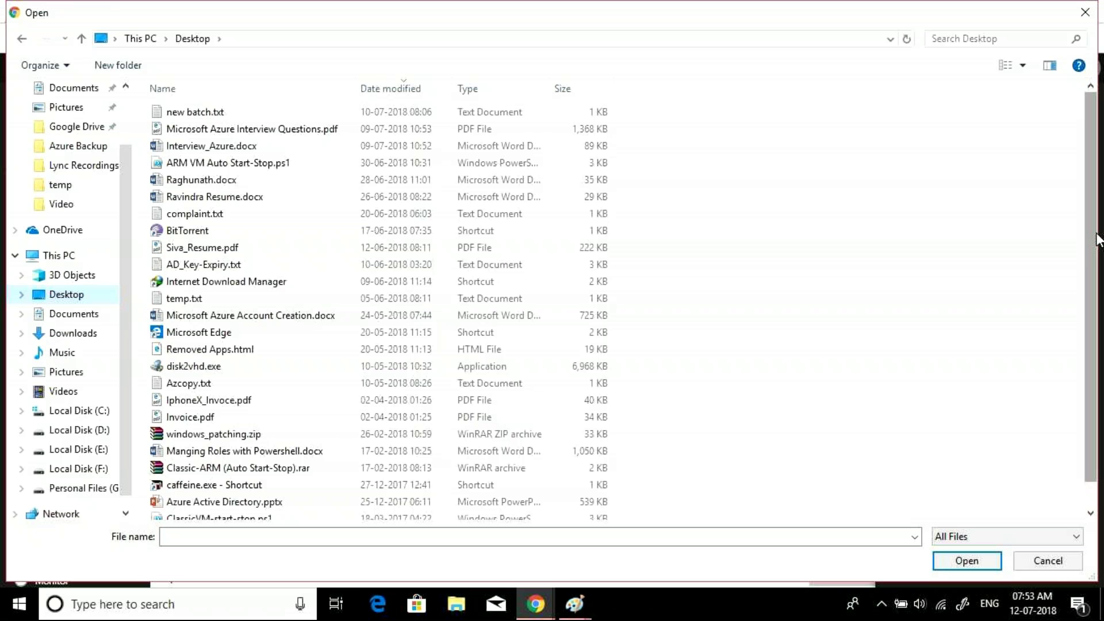
drag(1097, 236, 1101, 348)
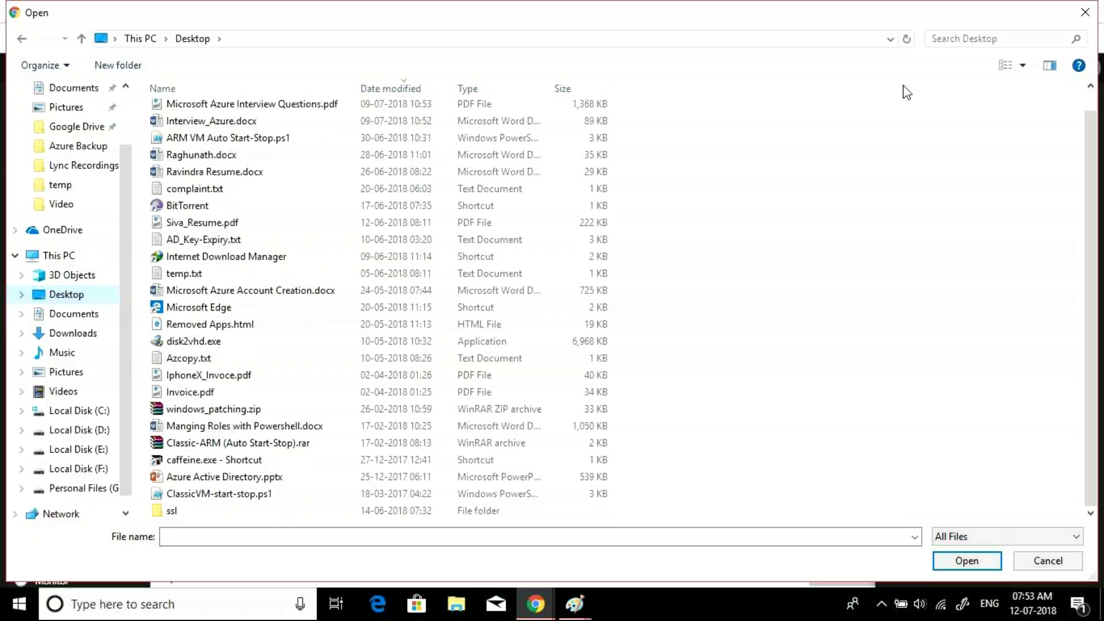
click(1086, 11)
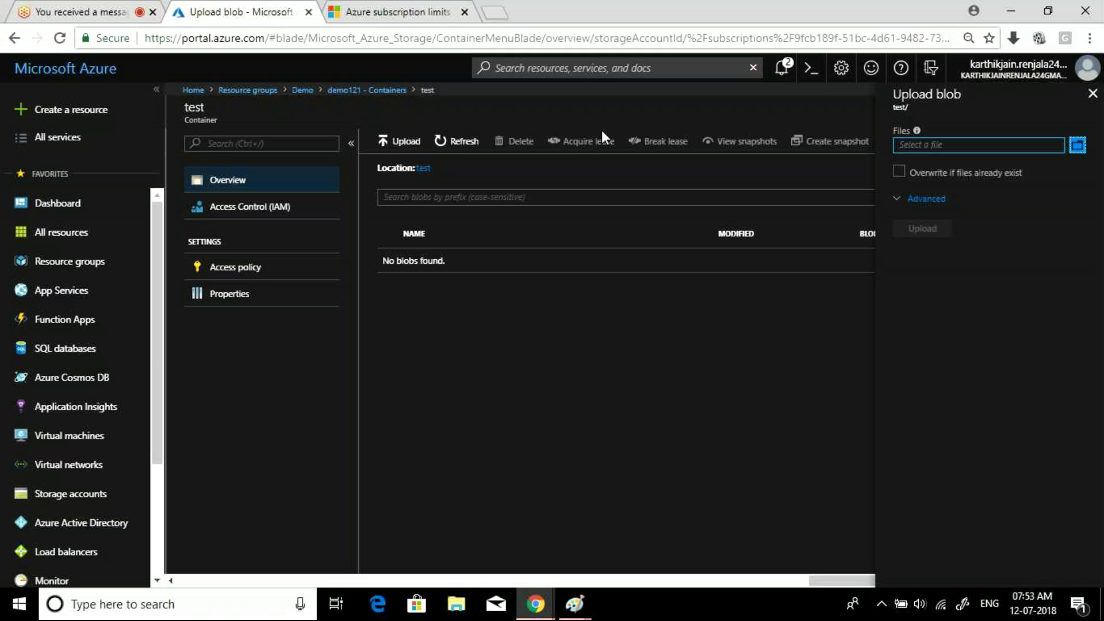
- Search the web for 'azure' in a new browser tab
click(497, 12)
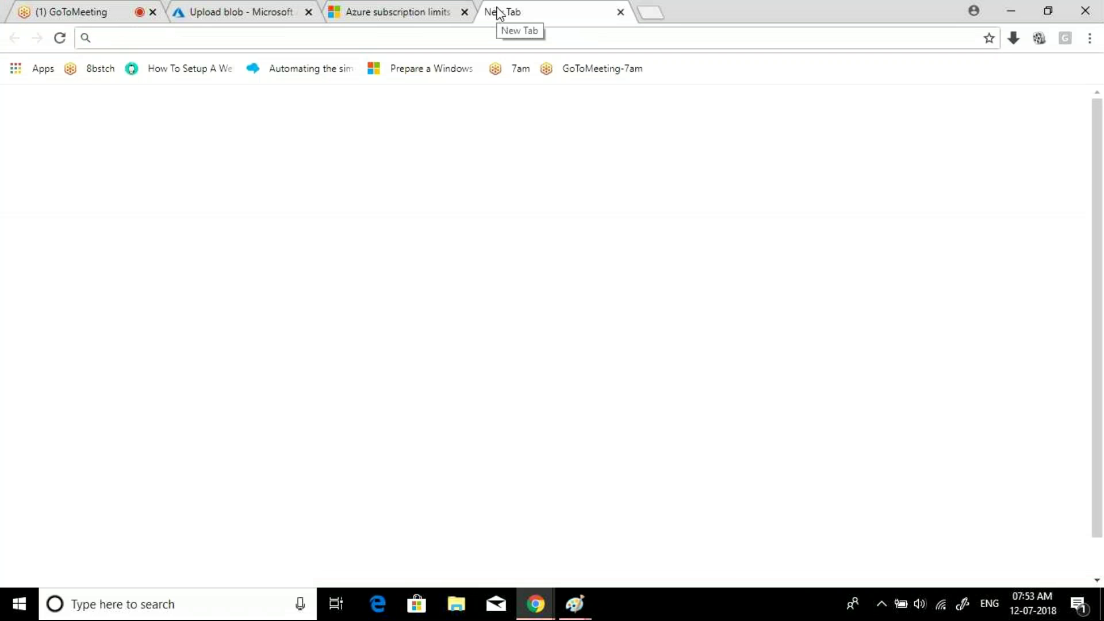
text(azue)
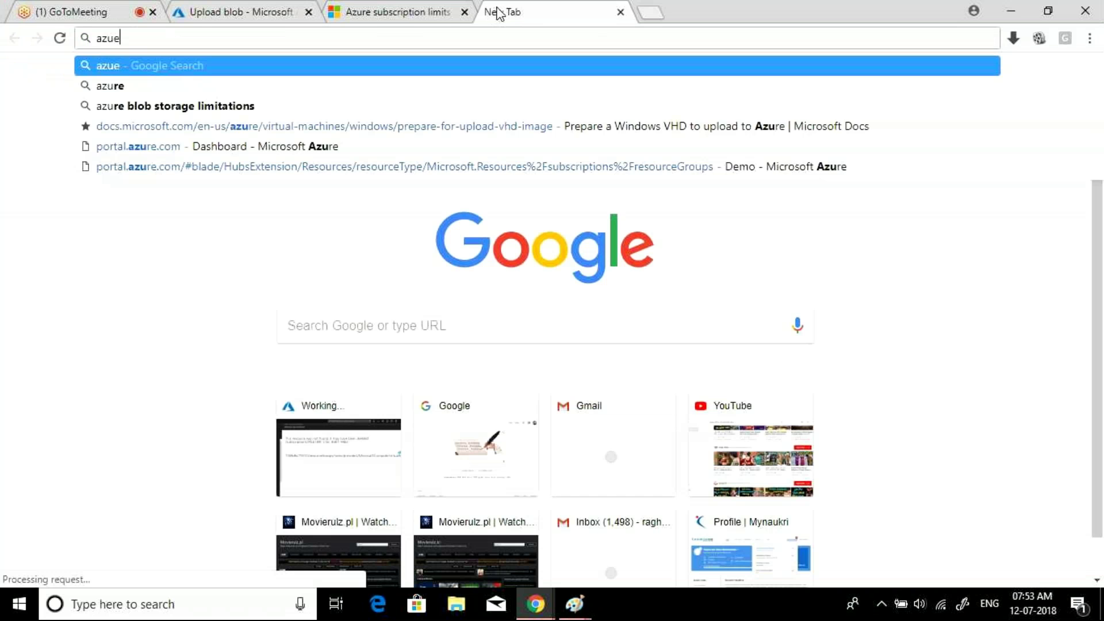
key(BackSpace)
text(re)
key(Return)
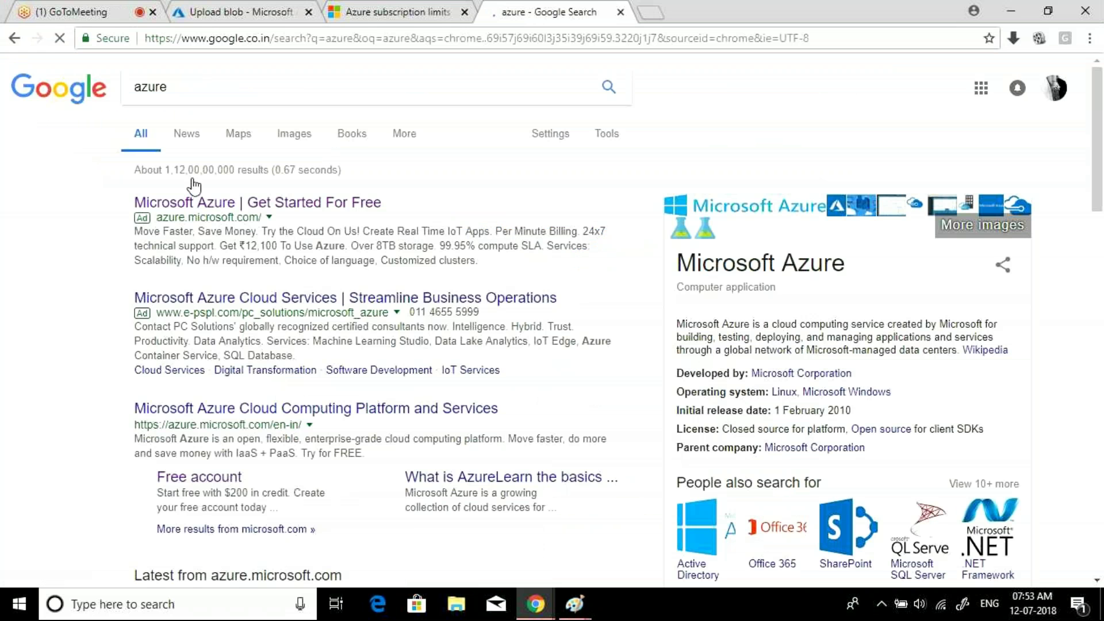
- Save the Azure cloud logo from image results as 1088msftazurelogo.jpg, then return to GoToMeeting
click(293, 136)
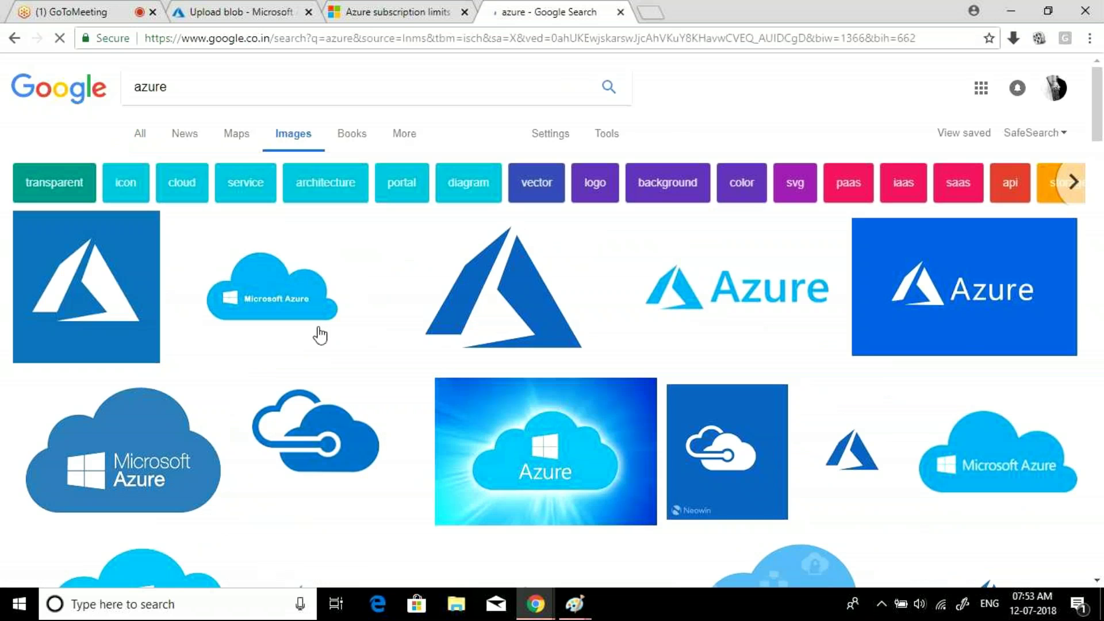
click(534, 429)
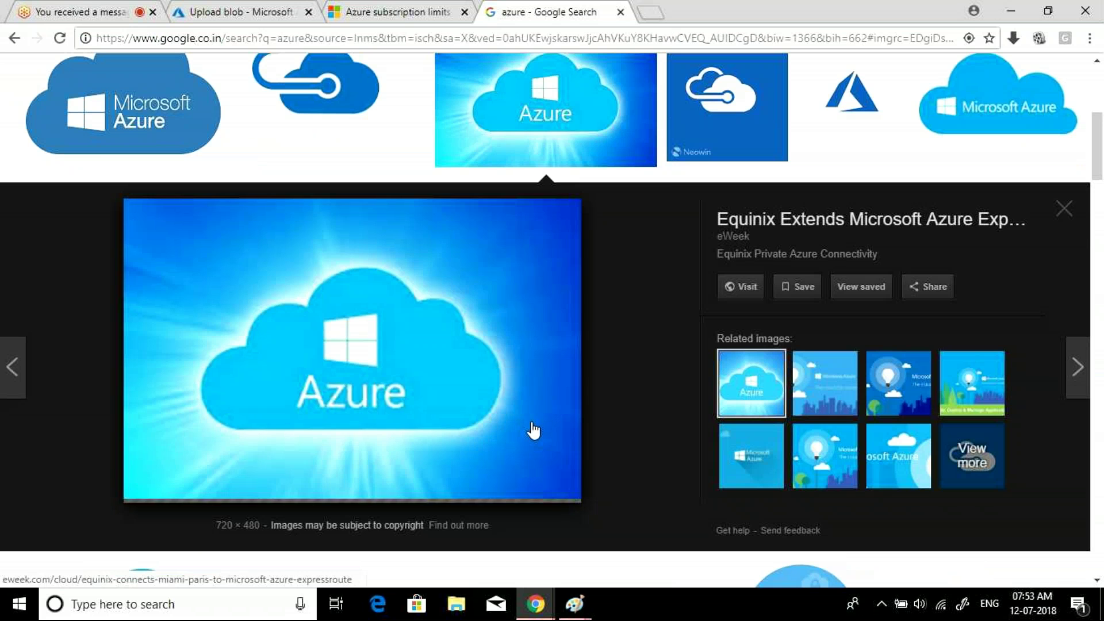
right_click(429, 367)
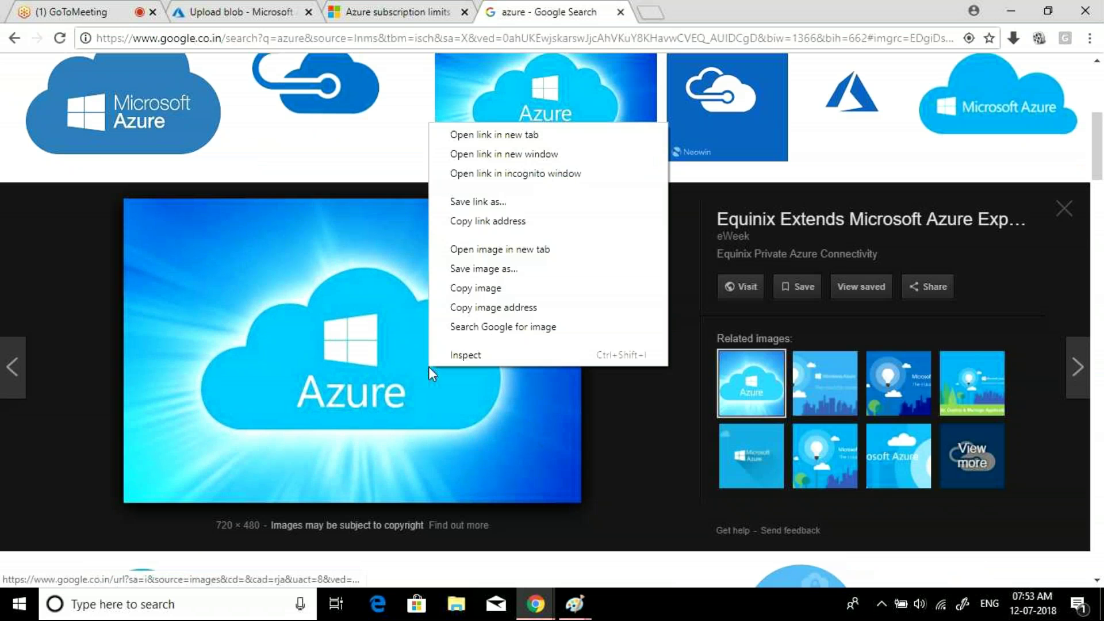
click(484, 269)
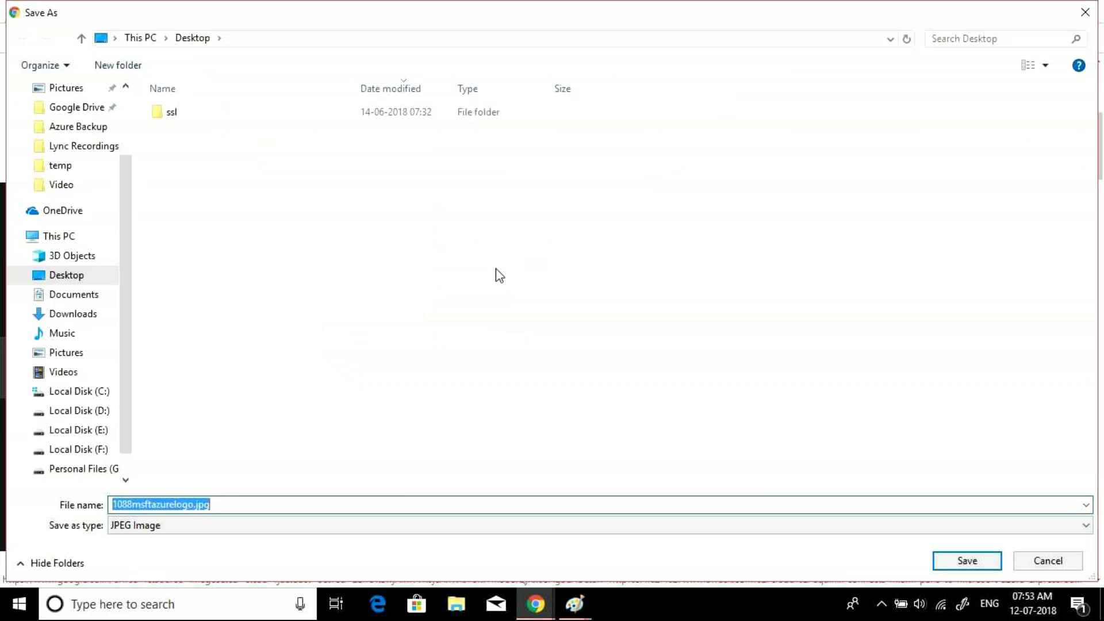
key(Return)
key(ctrl+shift+Tab)
click(46, 5)
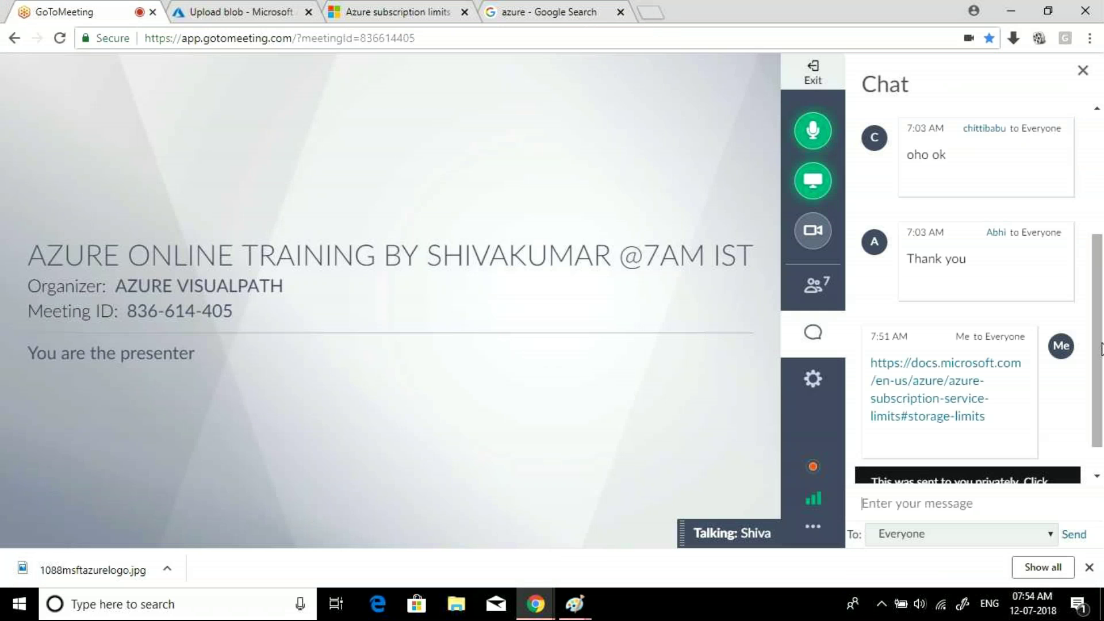
- Upload 1088msftazurelogo.jpg into the test container and go back to the containers list
click(236, 8)
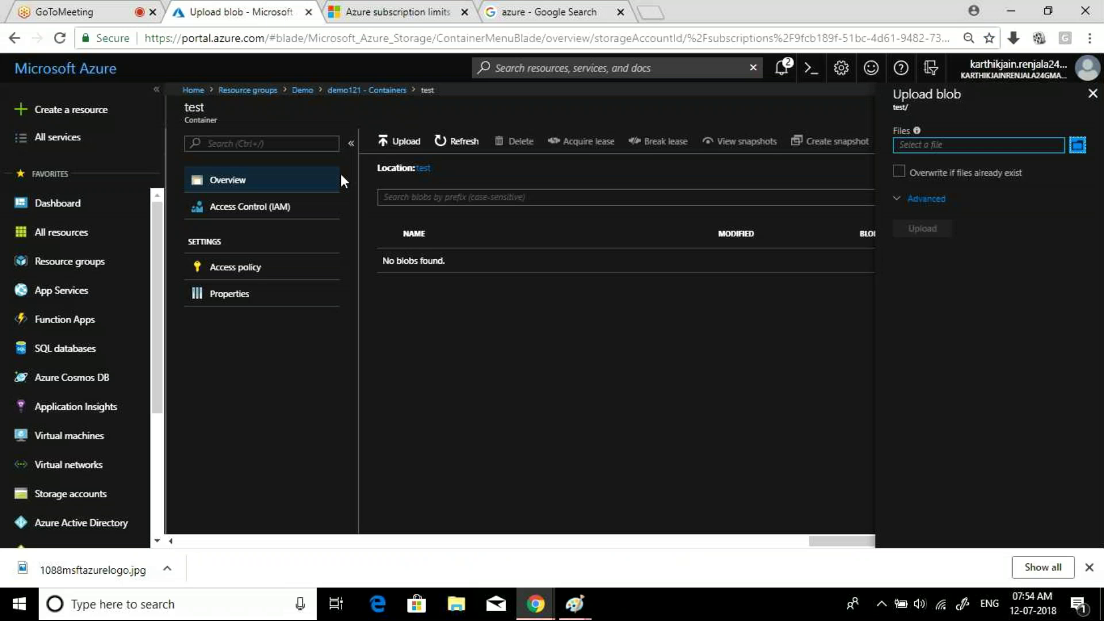
click(1078, 145)
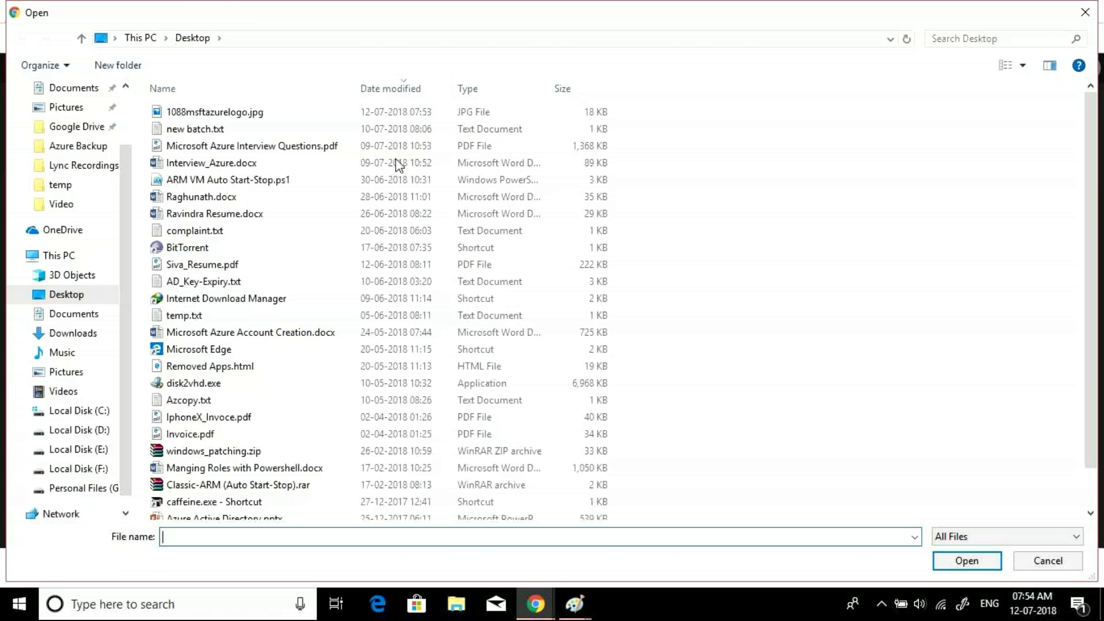
double_click(199, 111)
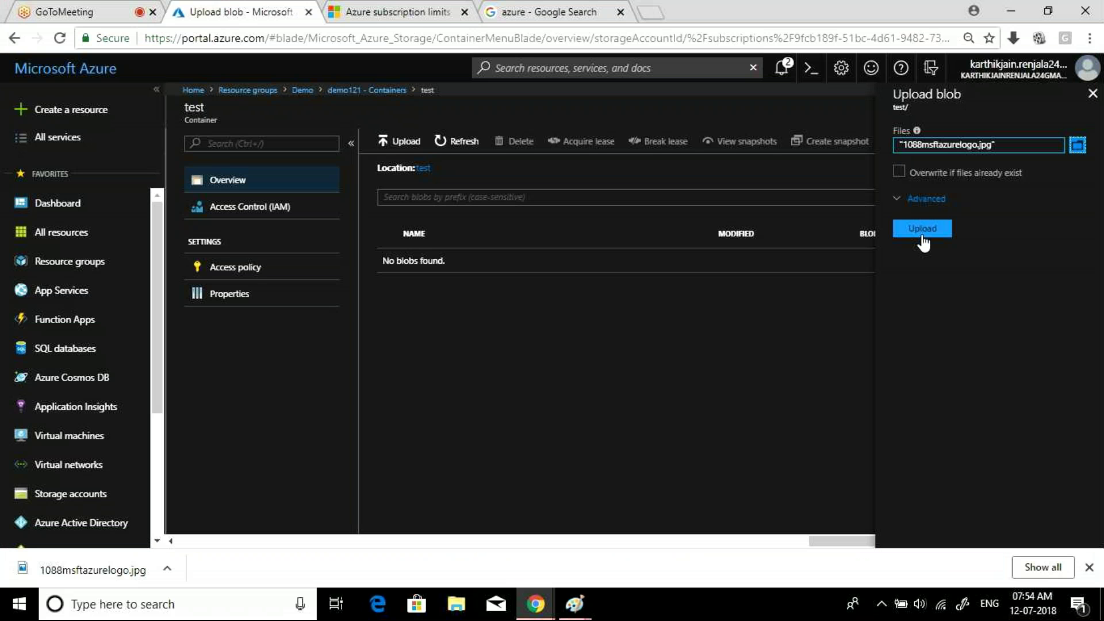
click(917, 233)
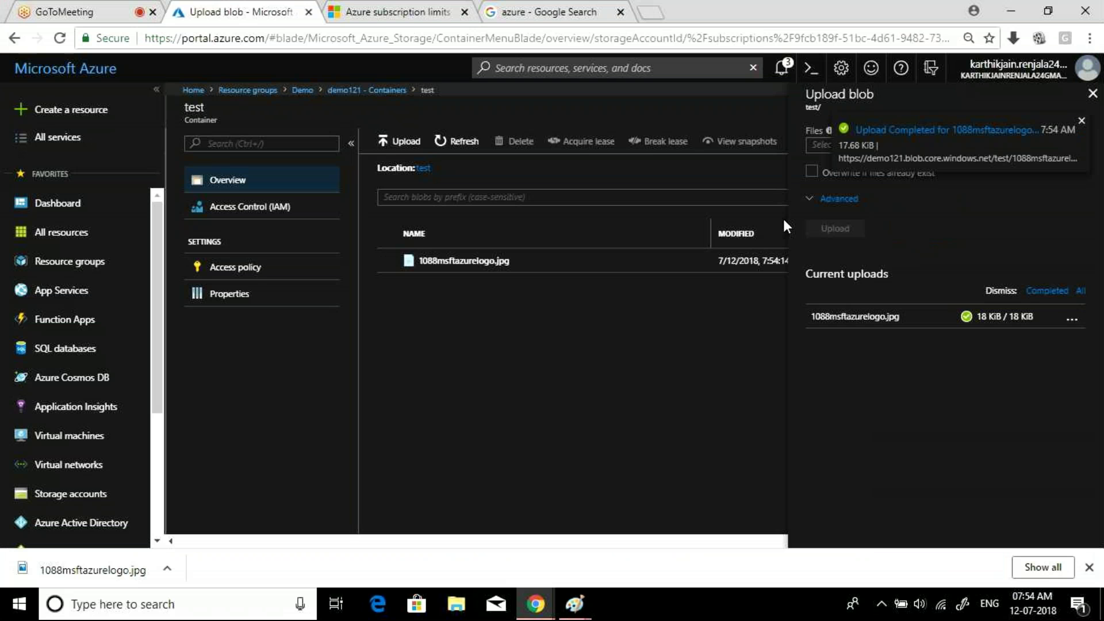
click(1093, 94)
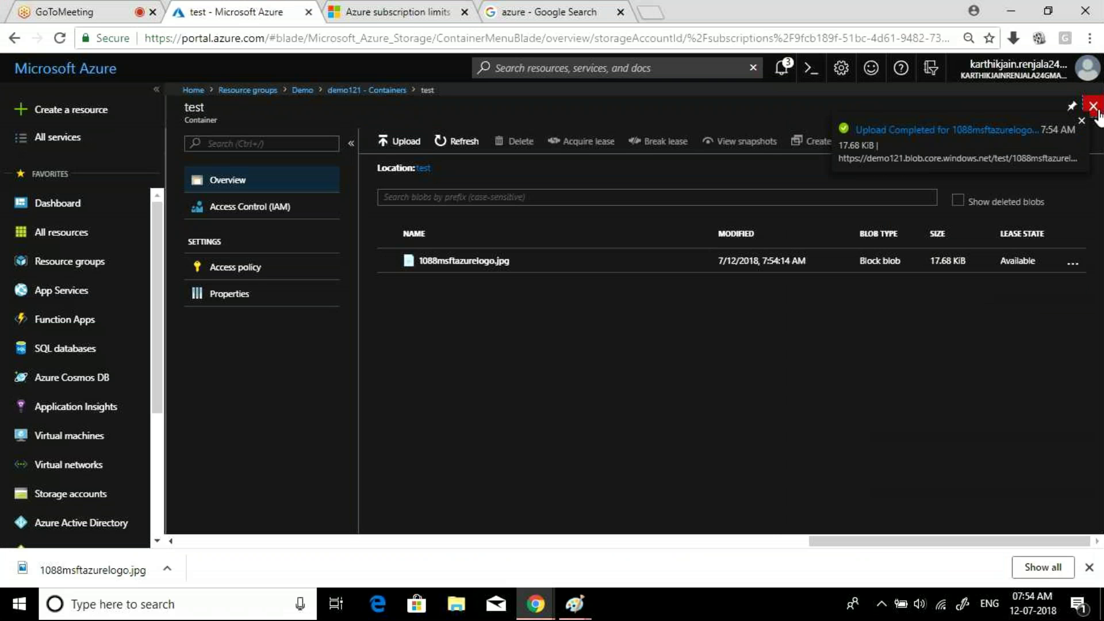
click(1094, 108)
- Upload 1088msftazurelogo.jpg into the test2 container and go back to the containers list
click(443, 276)
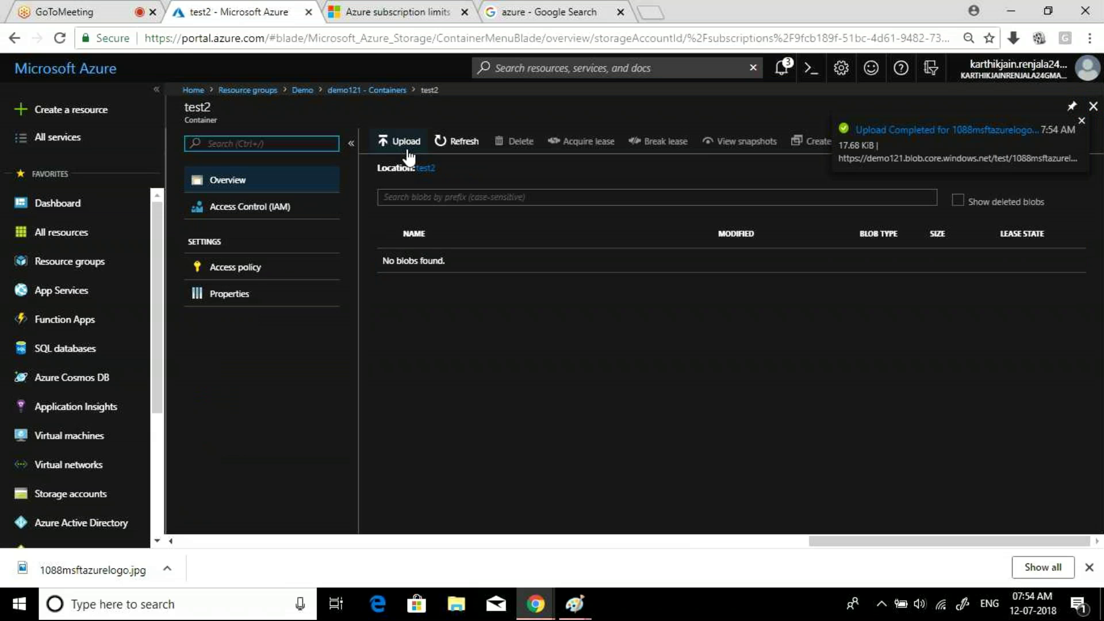
click(401, 143)
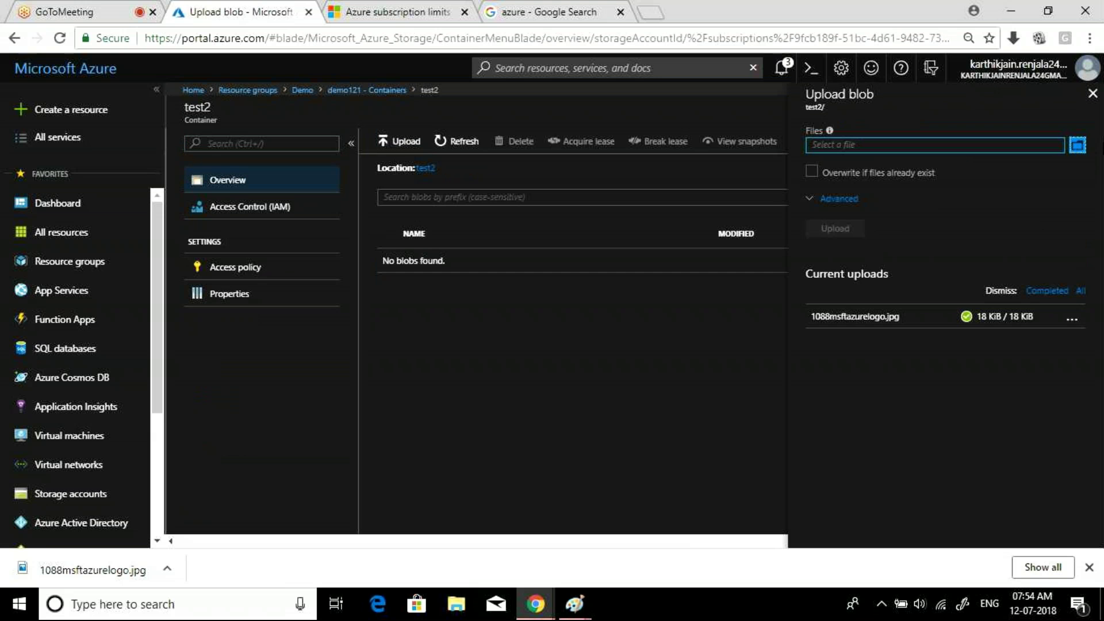
click(1077, 145)
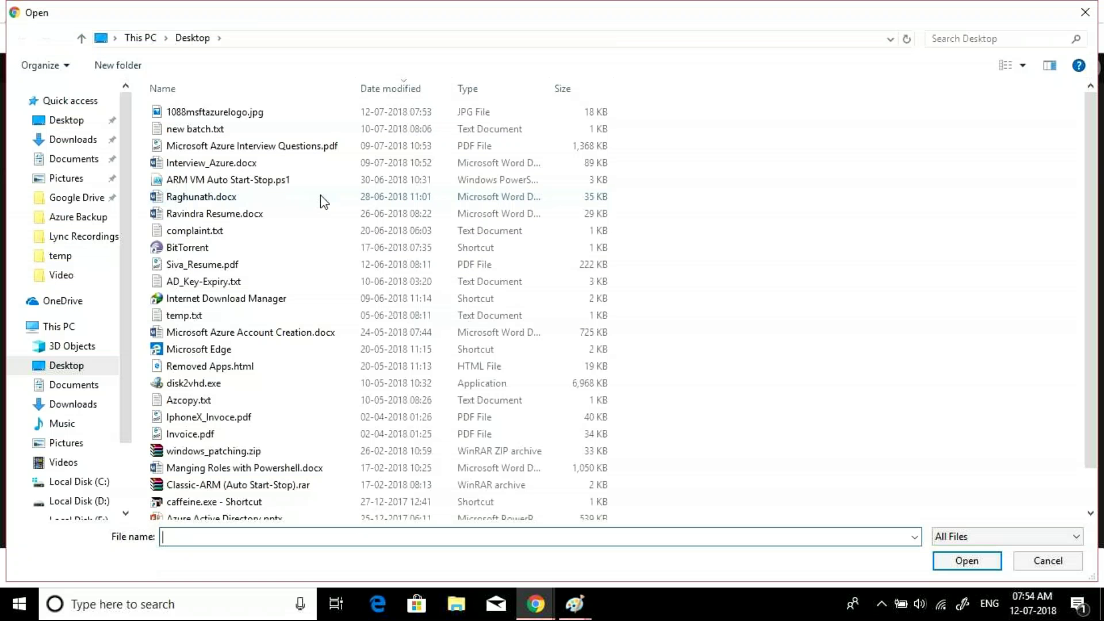
double_click(214, 113)
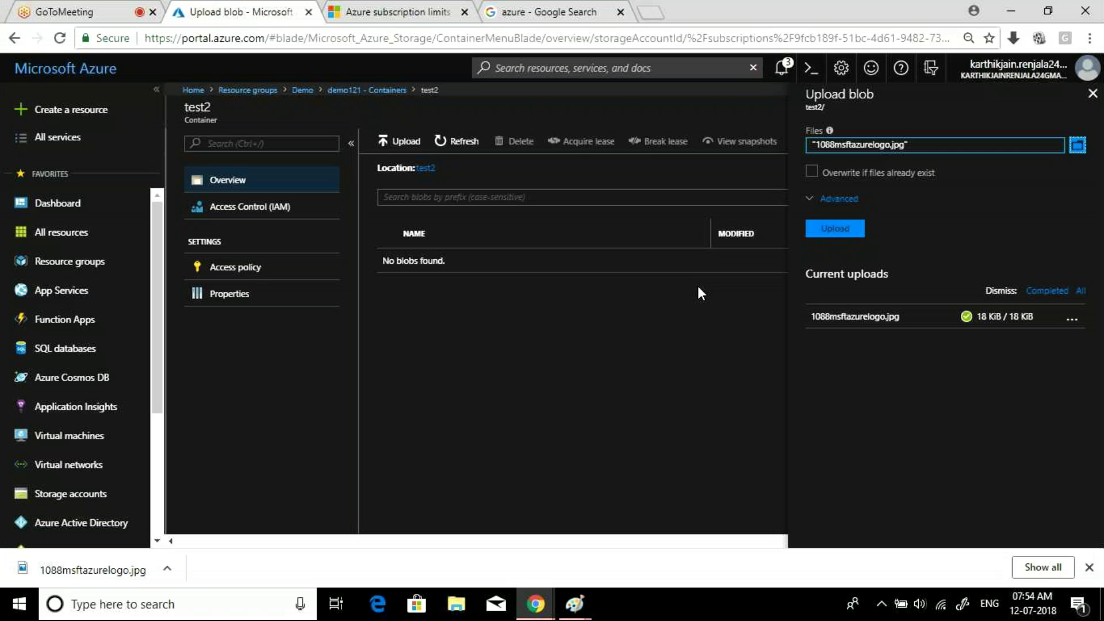
click(826, 233)
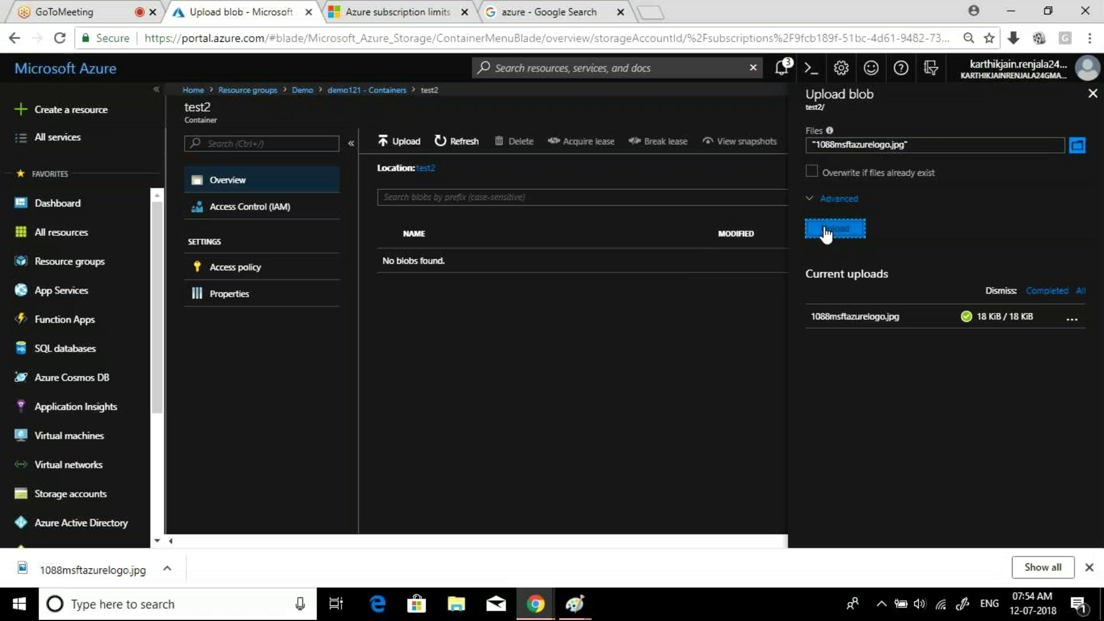
click(1092, 94)
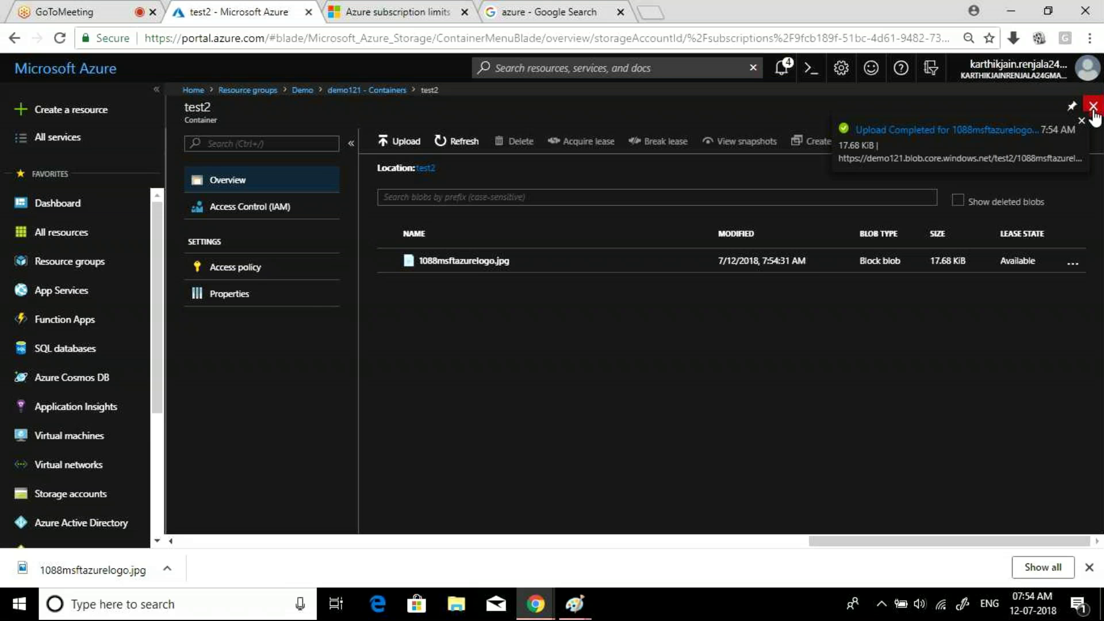
click(1093, 109)
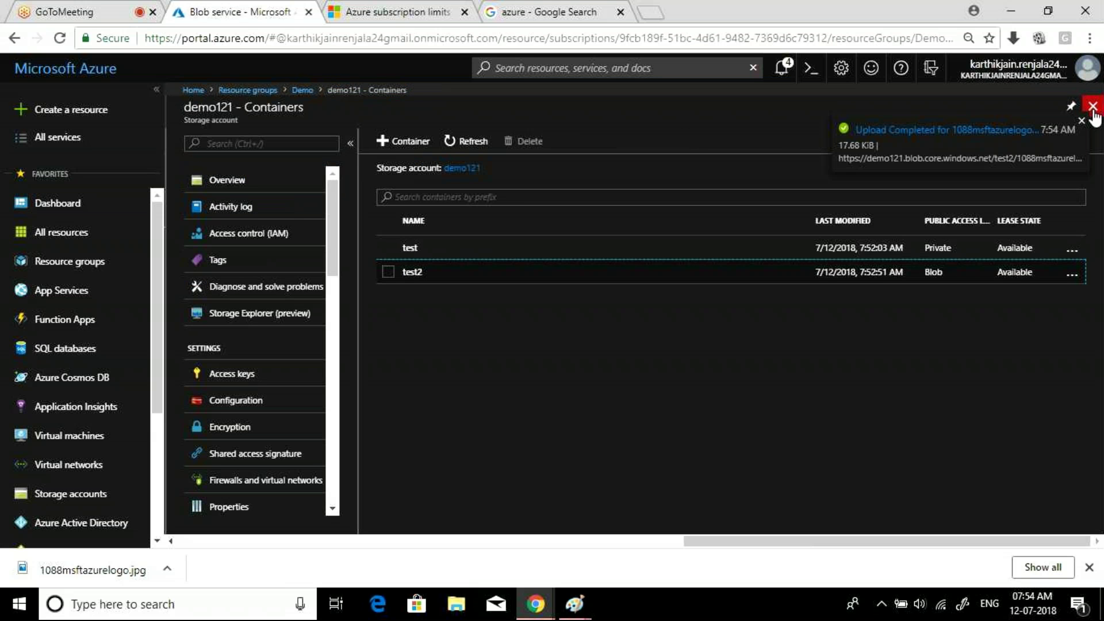
- Copy the URL of 1088msftazurelogo.jpg in the test container and open a blank browser tab
click(420, 252)
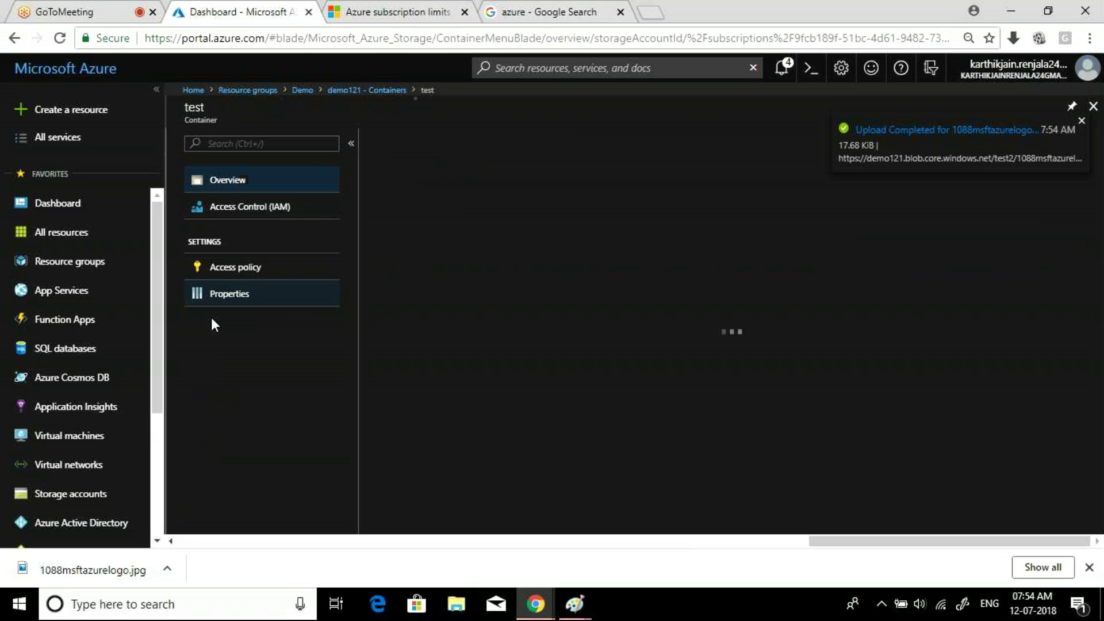
click(443, 266)
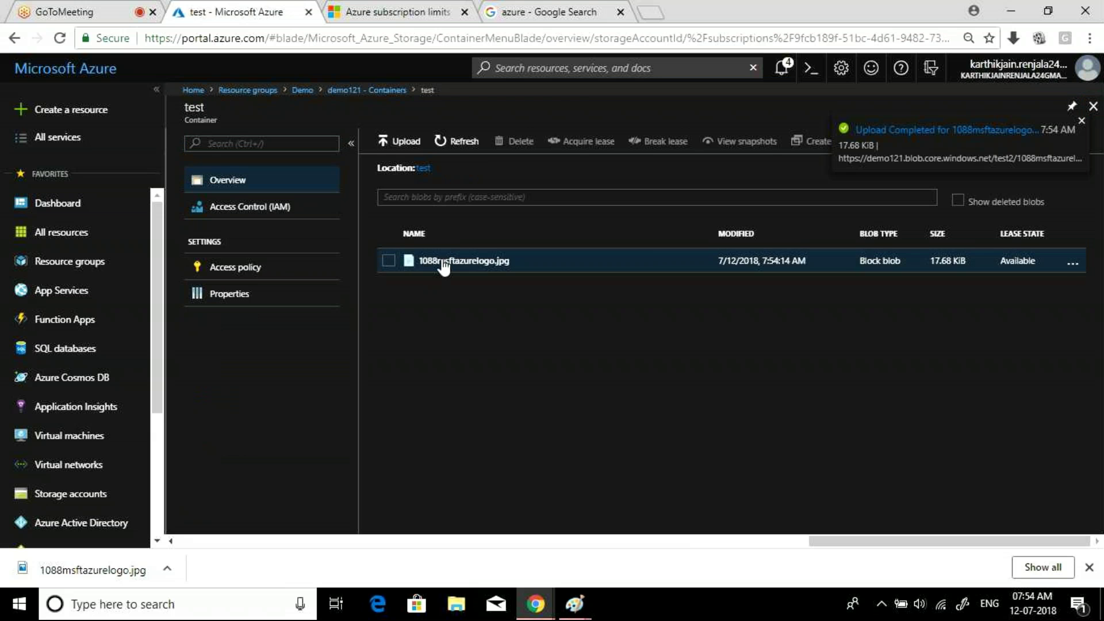
click(444, 264)
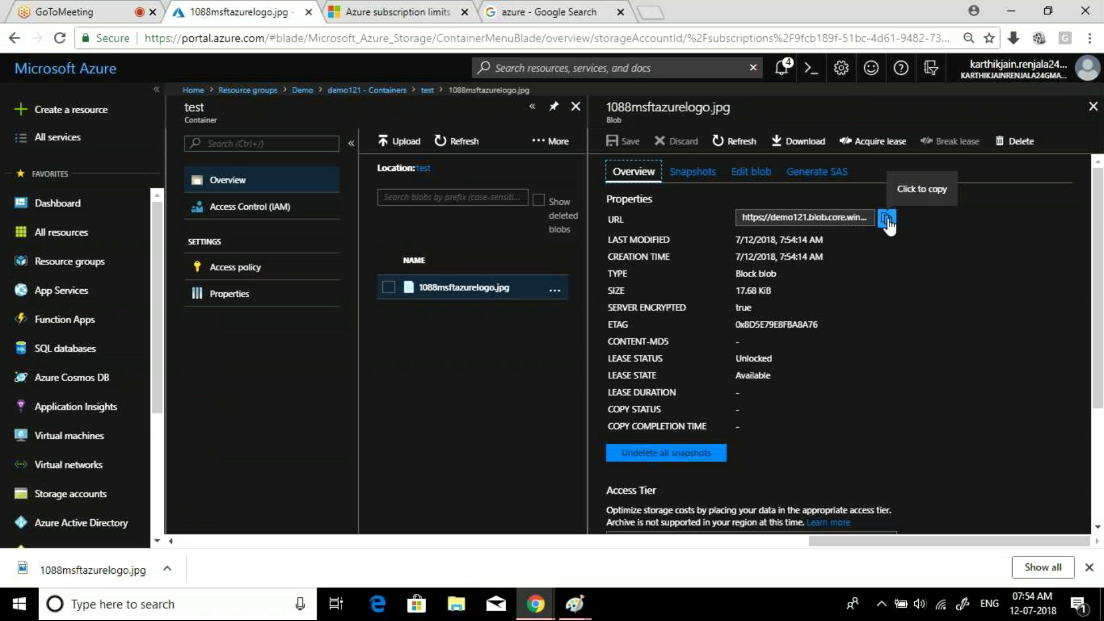
click(887, 219)
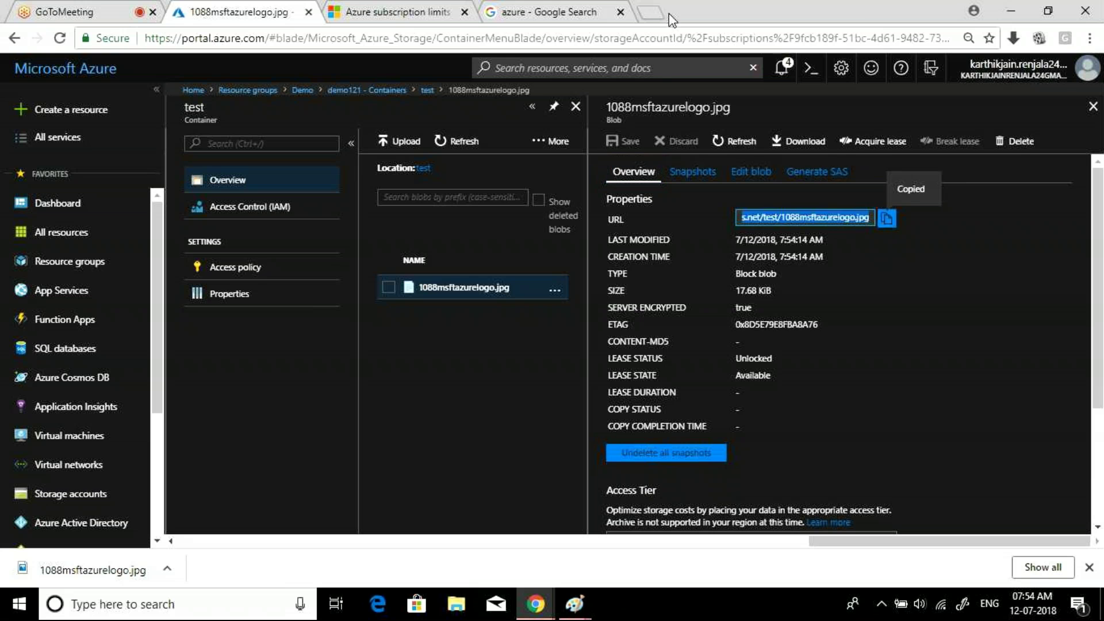
click(651, 13)
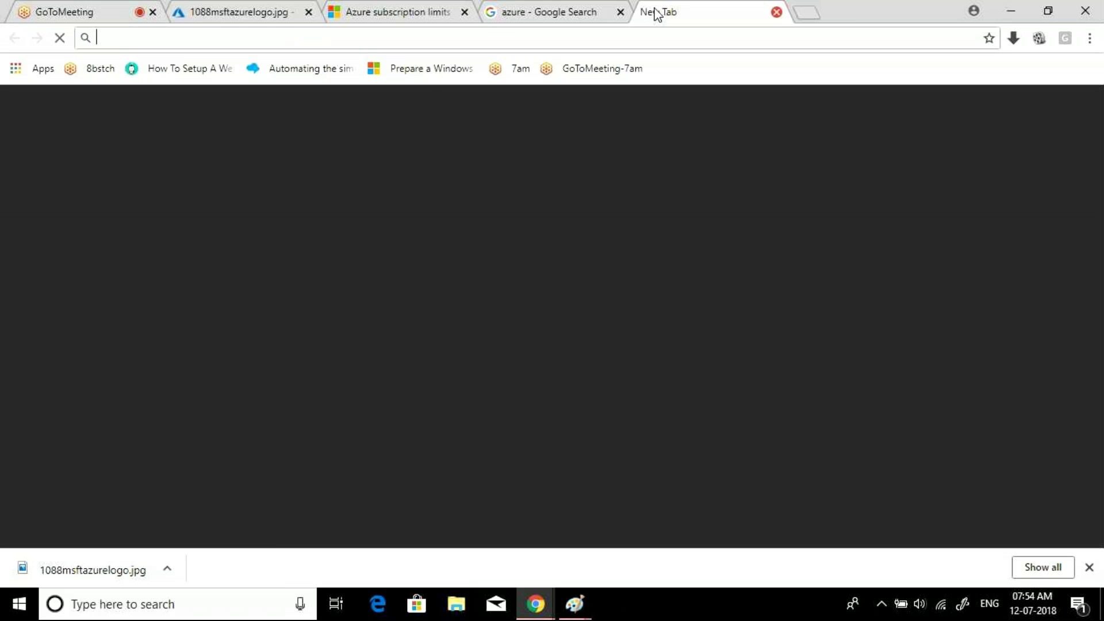
- Paste and load the test blob URL, which returns a ResourceNotFound error
key(ctrl+v)
key(Return)
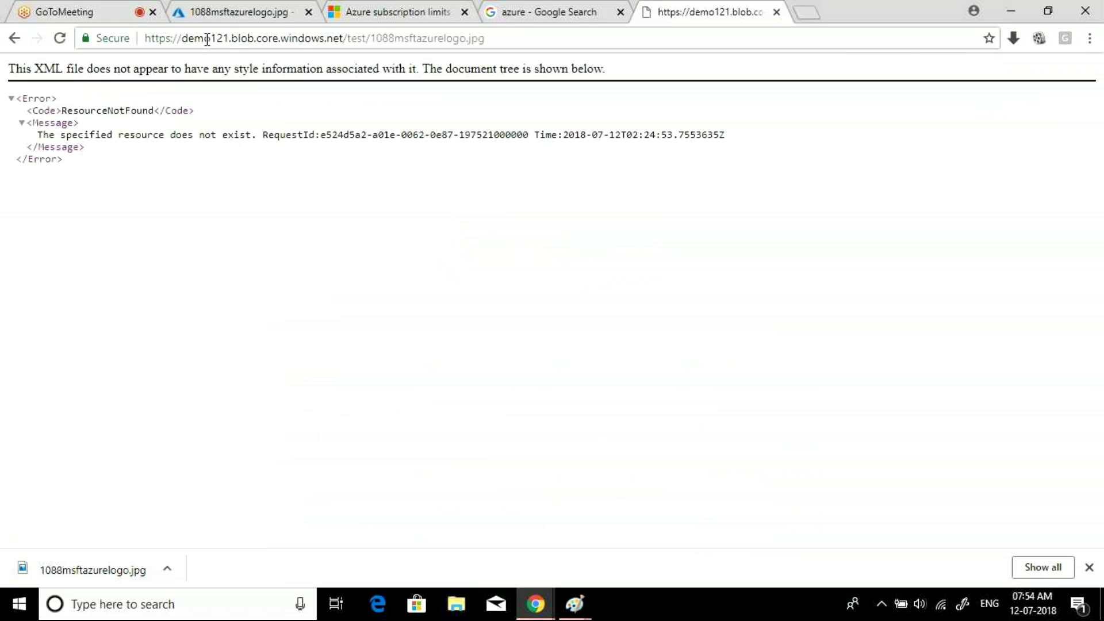
drag(183, 39, 486, 39)
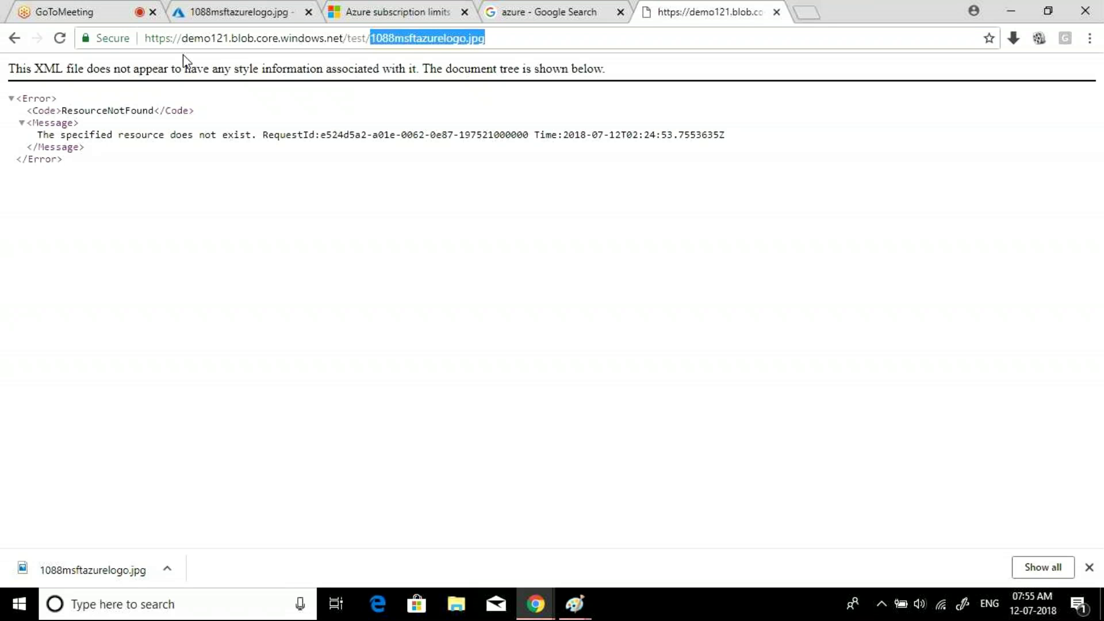
click(232, 39)
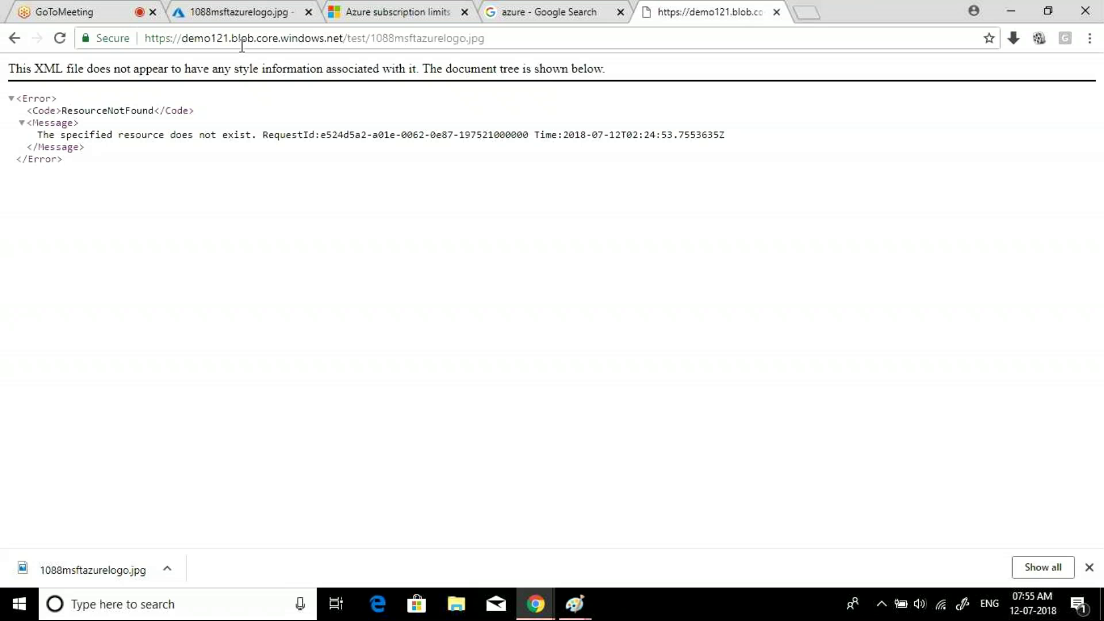
- Insert '.secondary' after demo121 in the blob URL and load it, which cannot be reached
text(.)
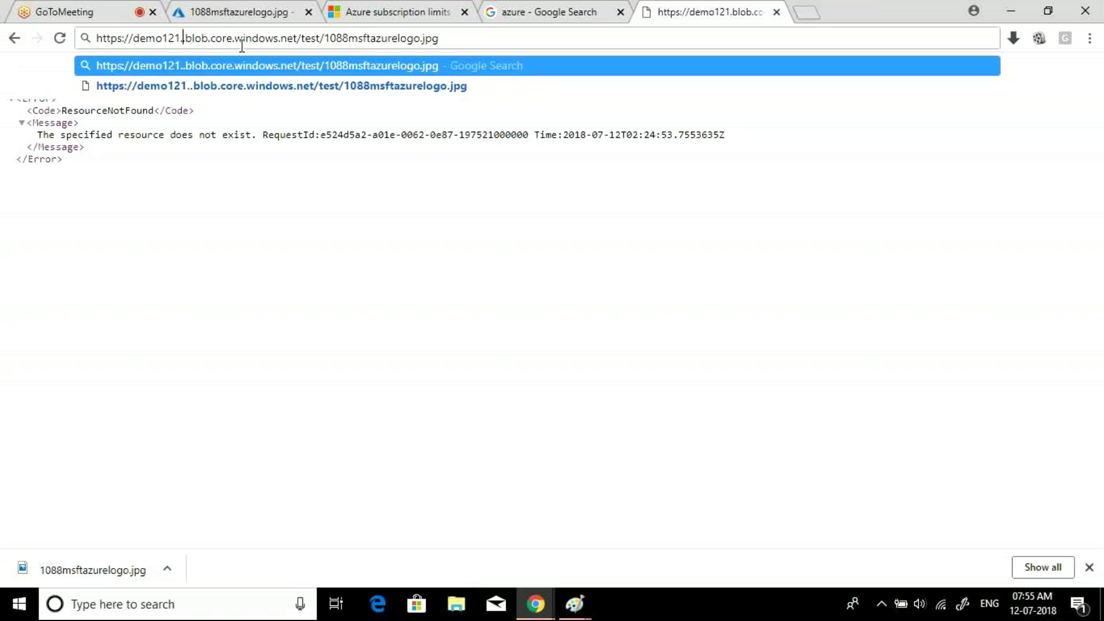
text(seco)
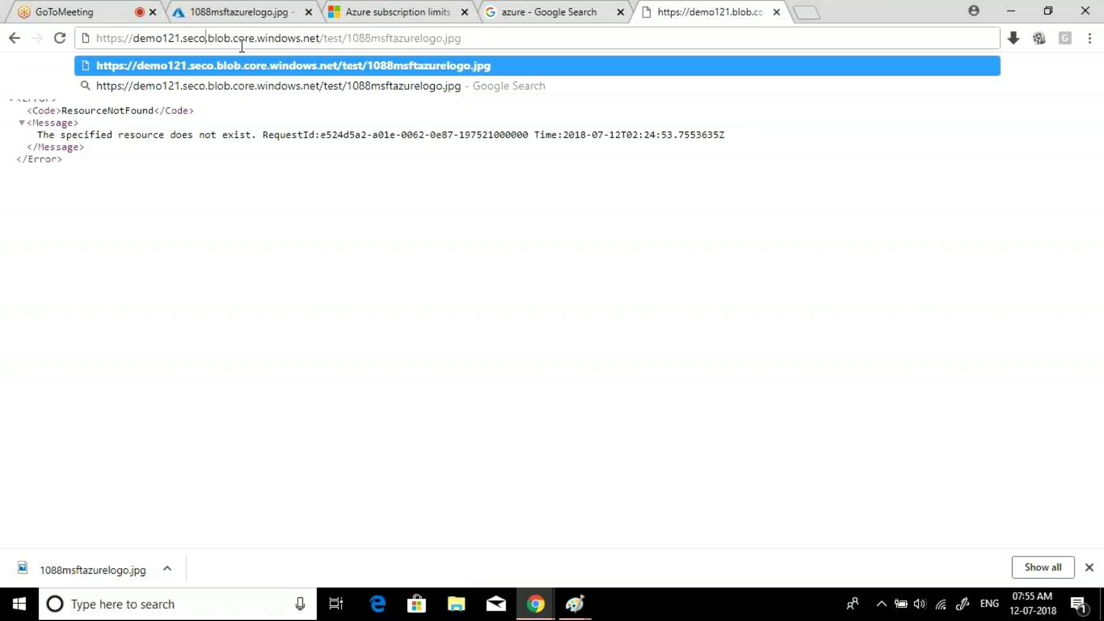
text(ndary)
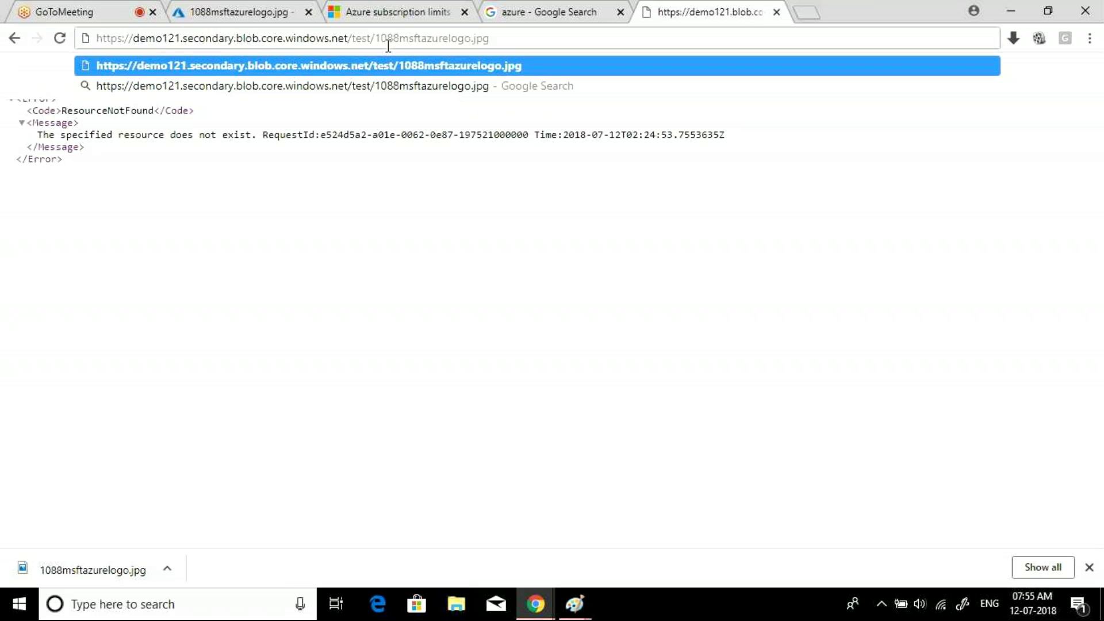
key(Return)
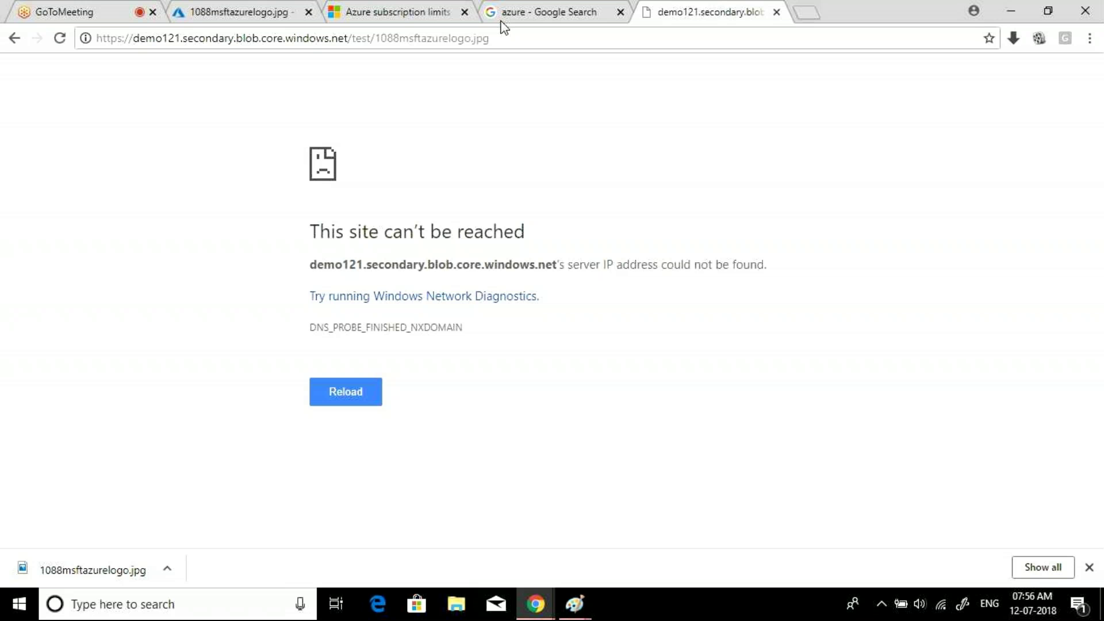
- In the portal, open test2's 1088msftazurelogo.jpg blob, copy its URL, and open a new tab
click(240, 12)
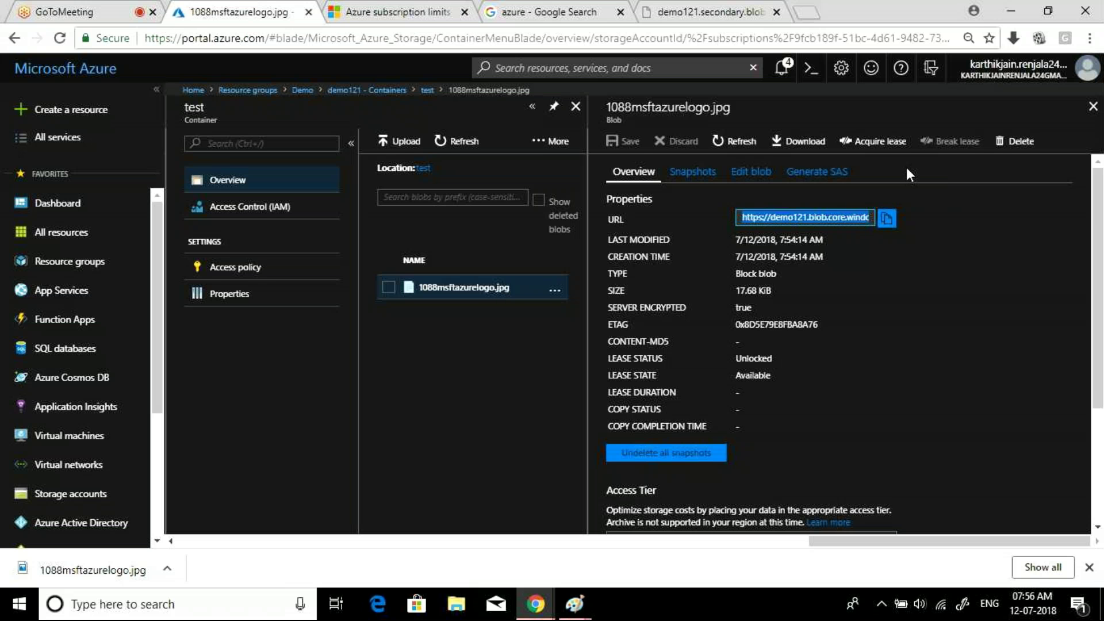
click(1093, 107)
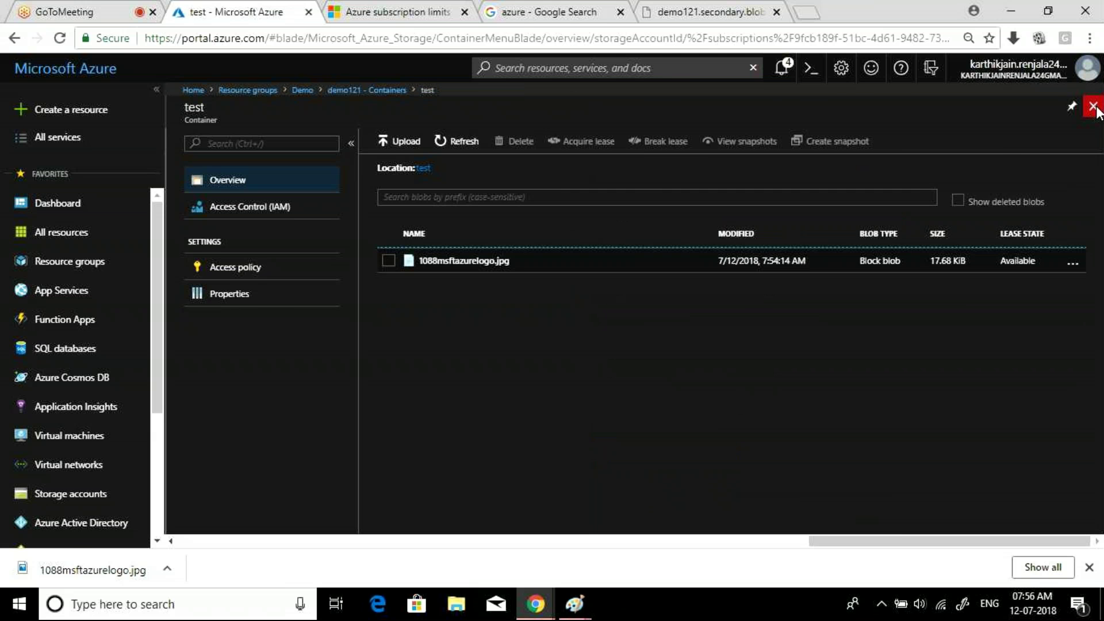
click(1095, 107)
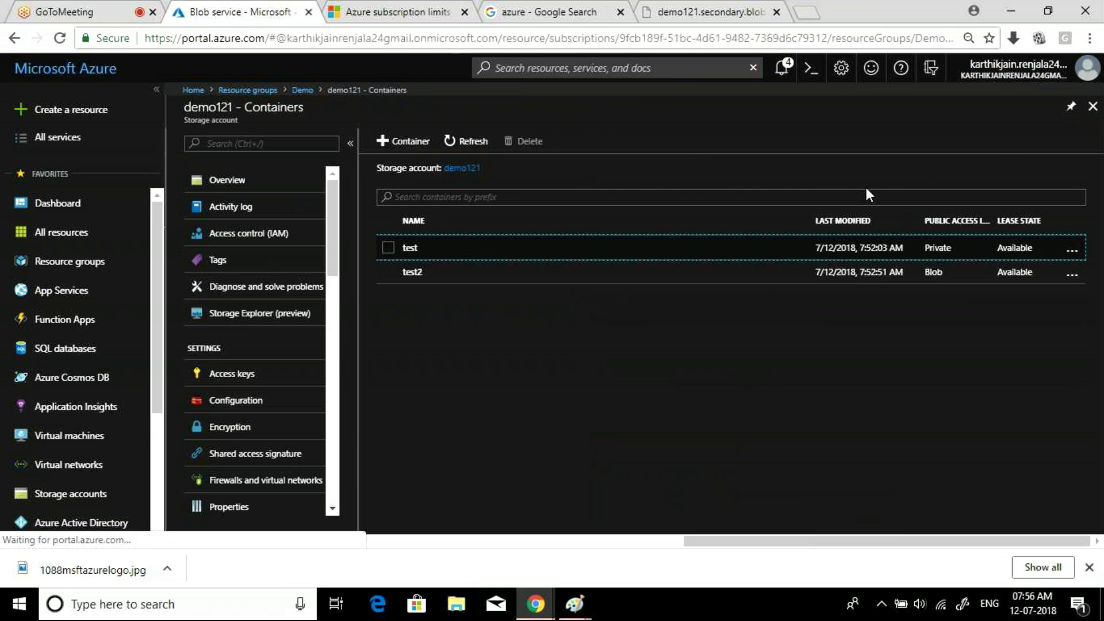
click(417, 279)
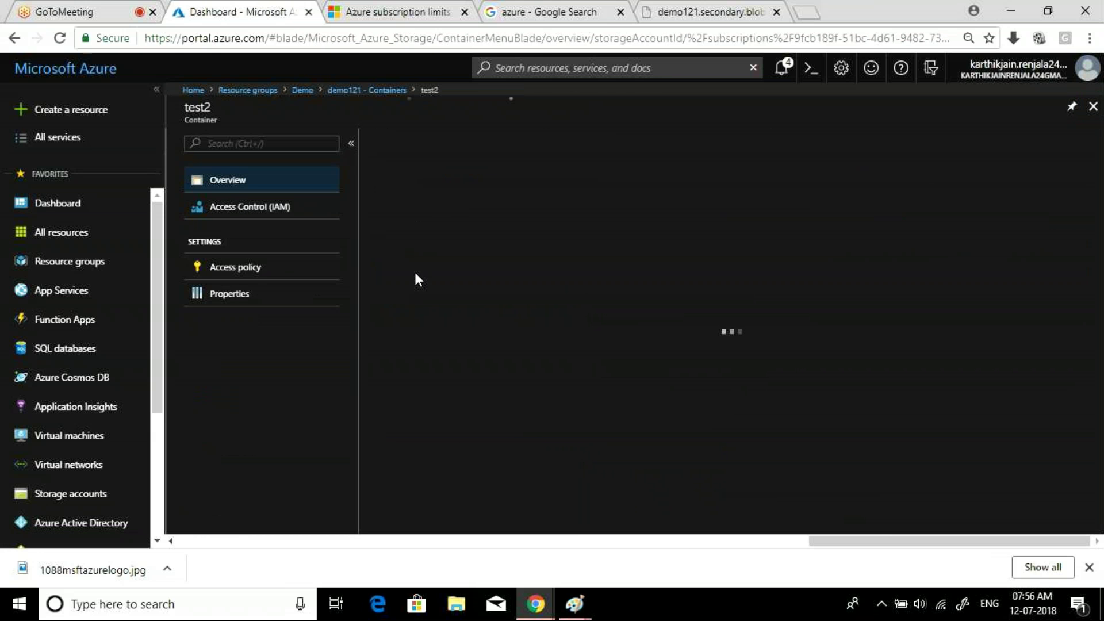
click(461, 268)
click(463, 265)
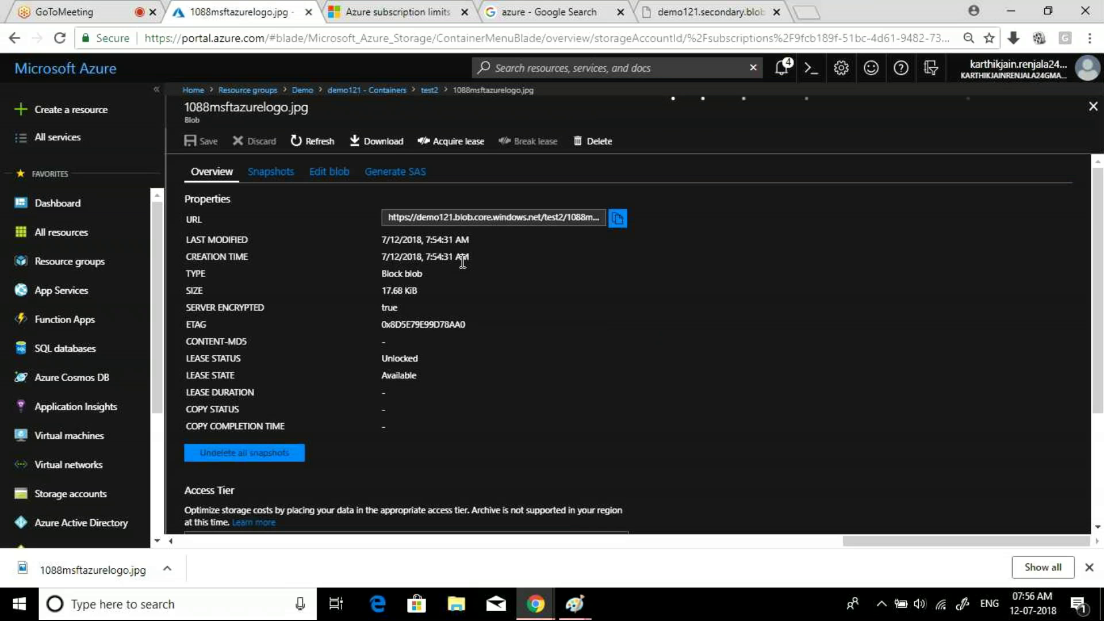
click(618, 219)
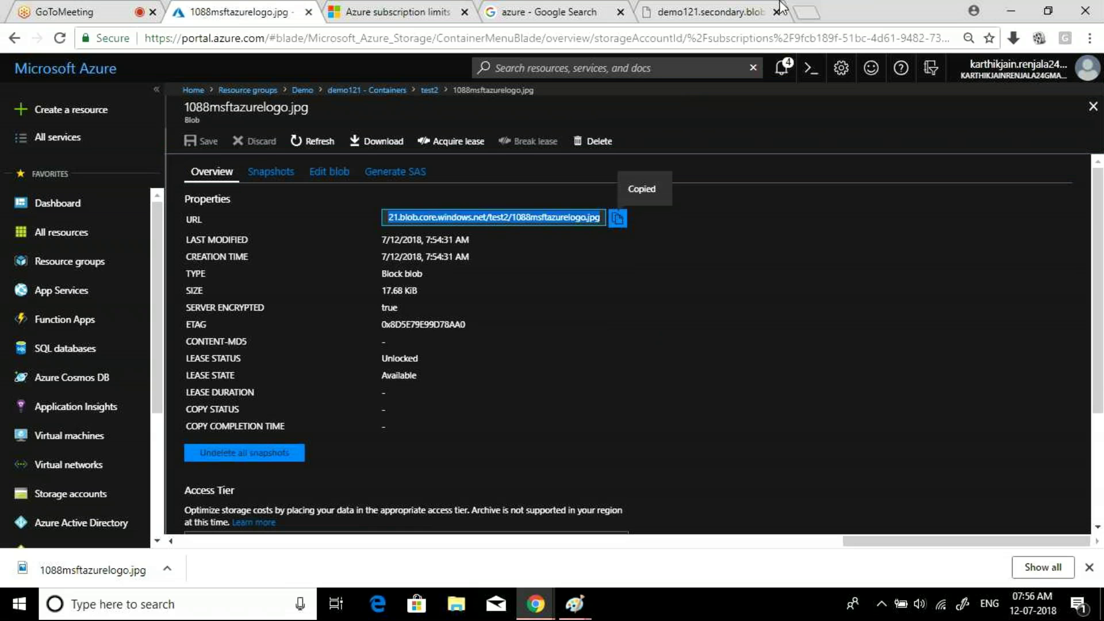
click(809, 14)
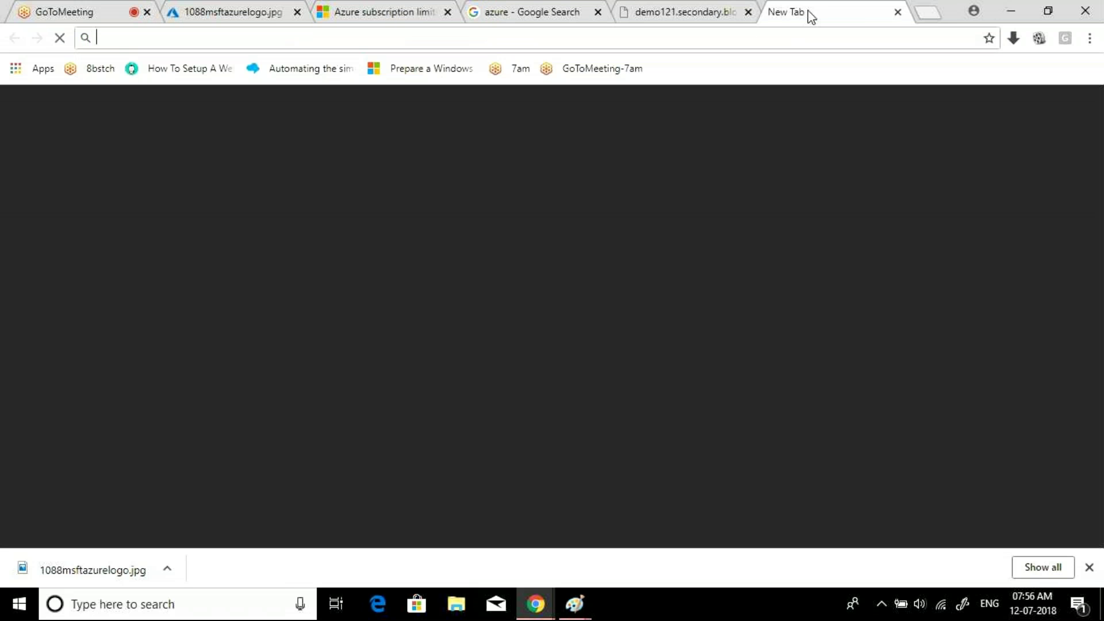
- Paste and load the test2 blob URL, which displays the Azure cloud logo
key(ctrl+v)
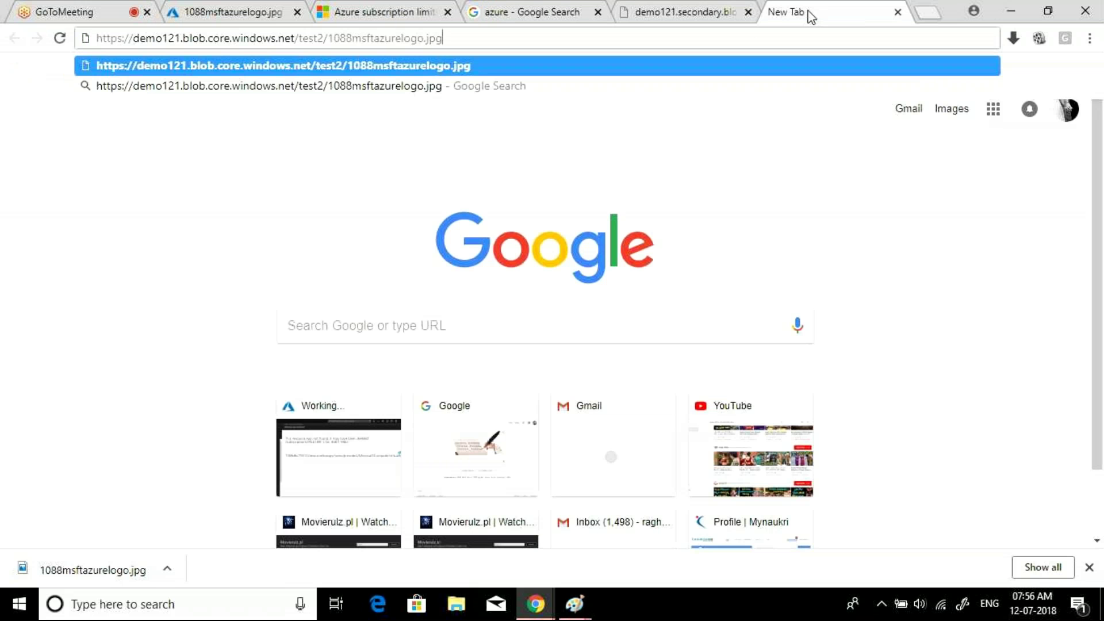
key(Return)
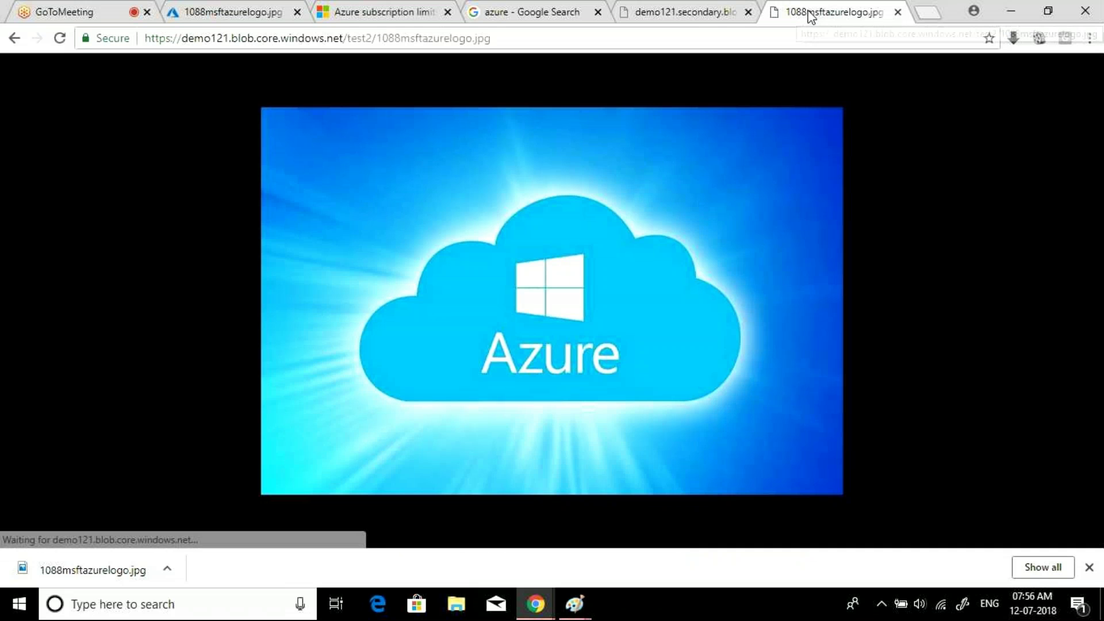
click(690, 7)
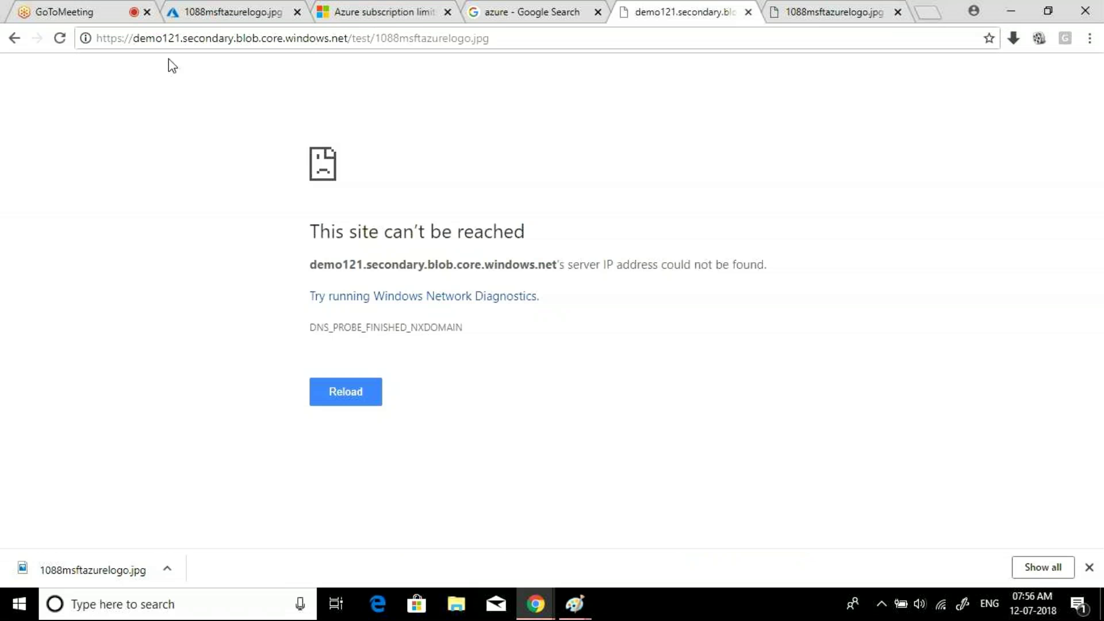
- Remove 'secondary' and the extra dot from the test blob URL and reload, getting ResourceNotFound
drag(234, 40, 185, 39)
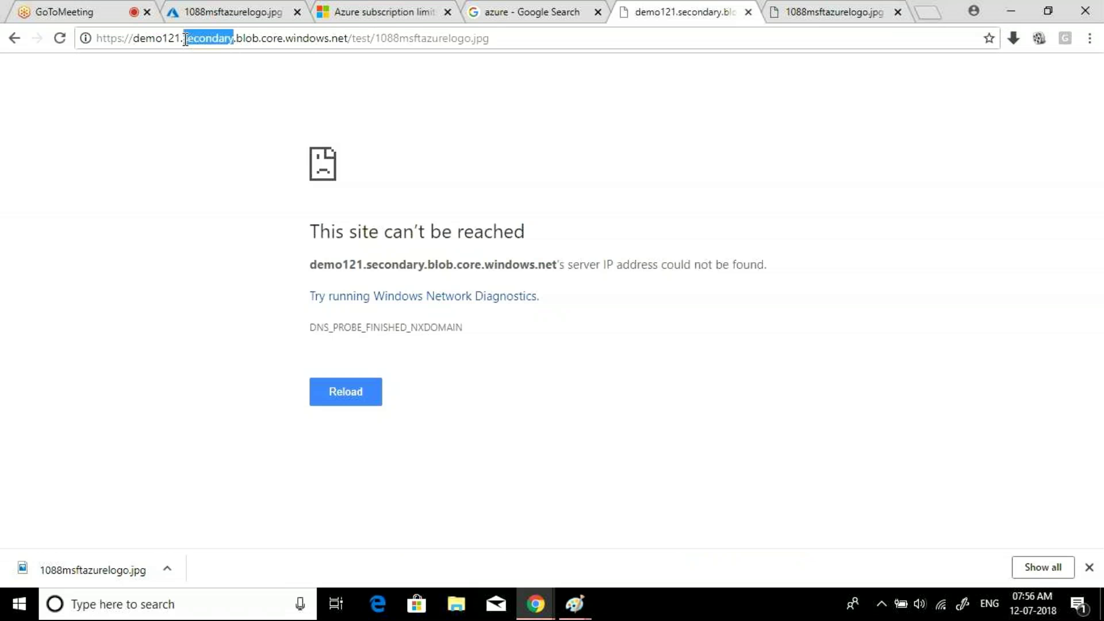
key(BackSpace)
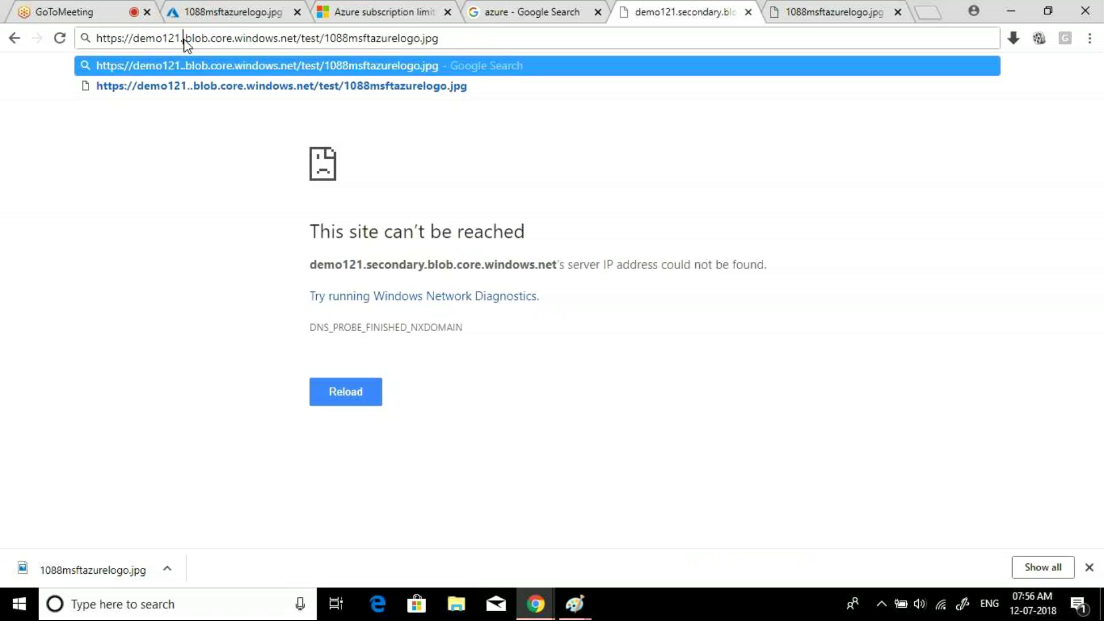
key(BackSpace)
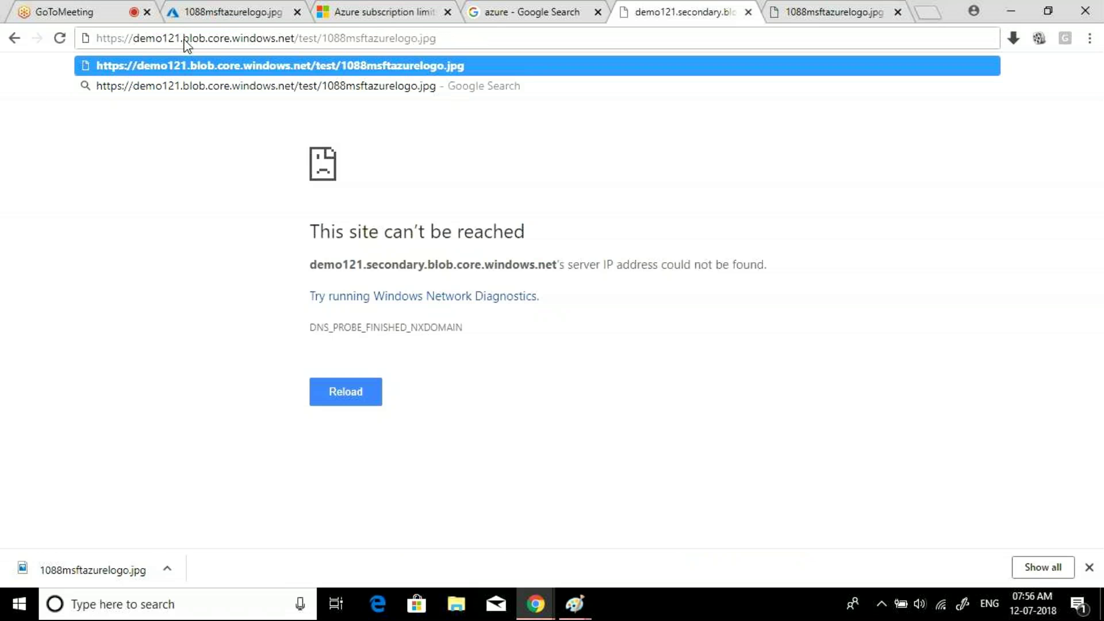
click(452, 38)
key(Return)
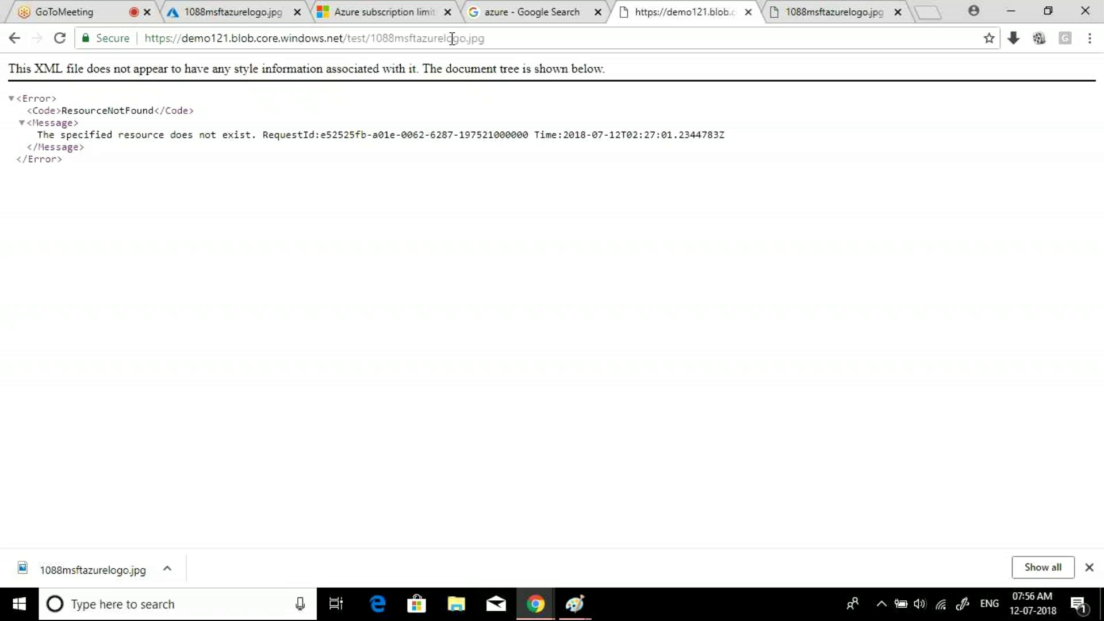
click(837, 12)
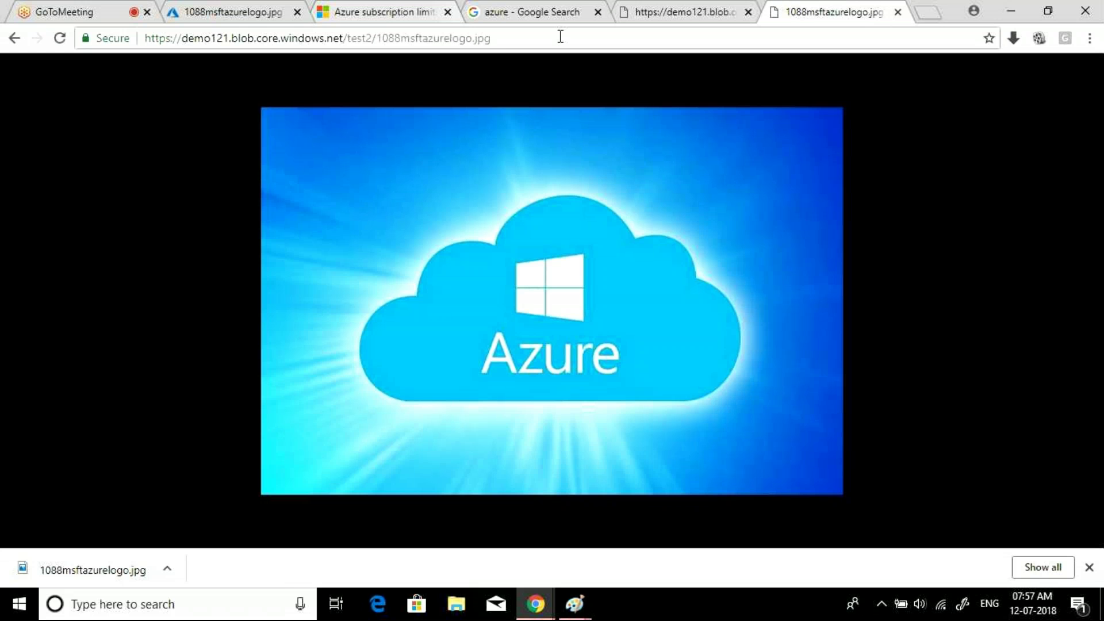
- Compare the test2 and test blob URLs across both tabs, then return to the Azure portal
click(502, 39)
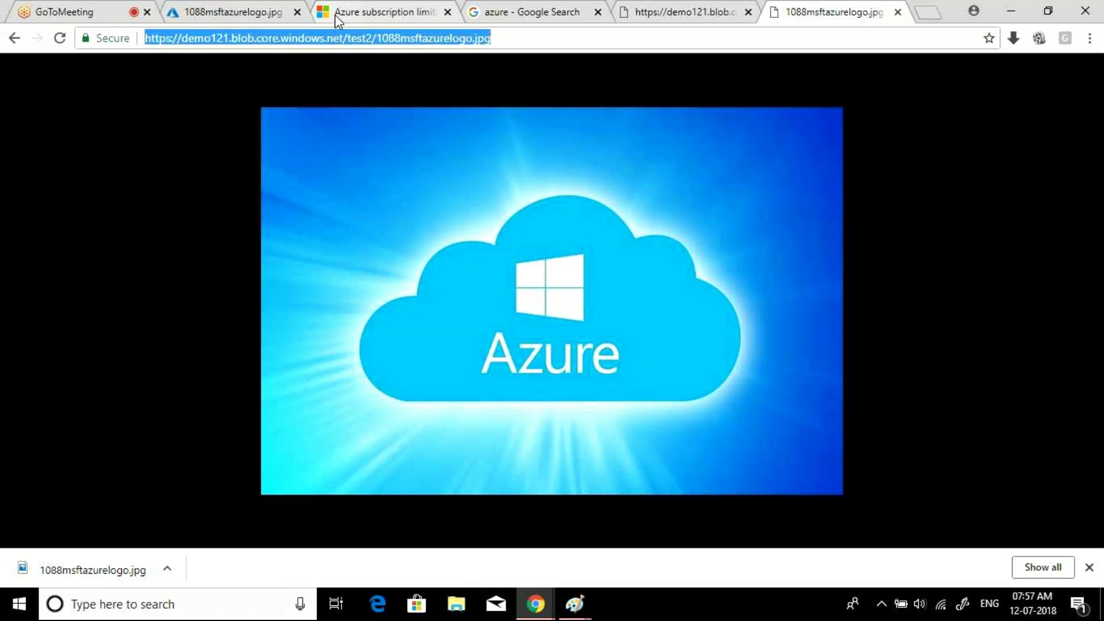
click(713, 8)
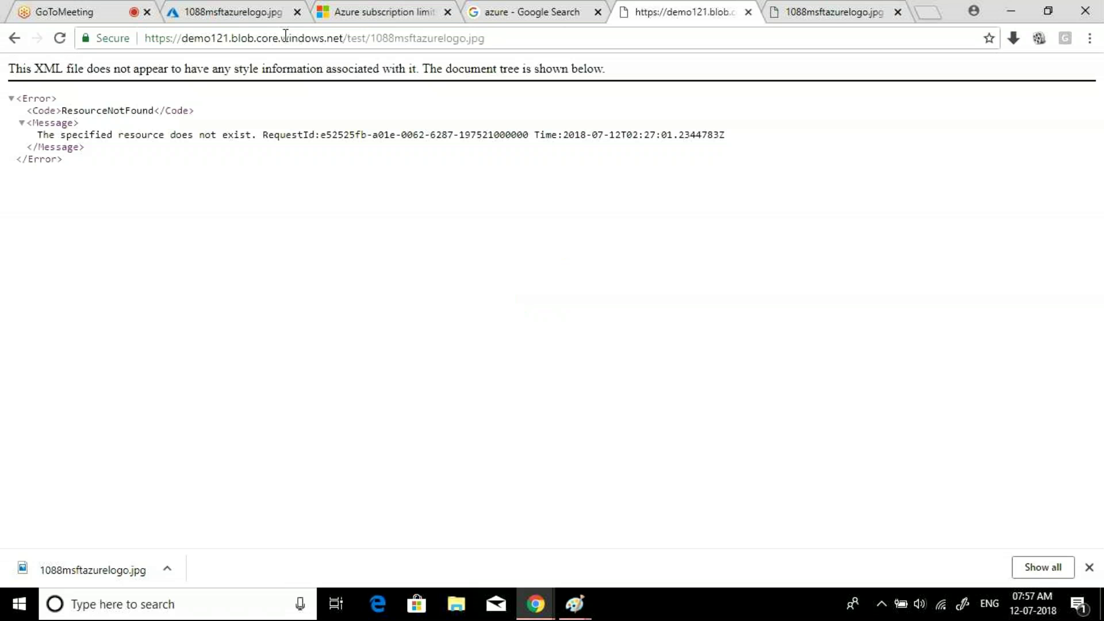
click(356, 40)
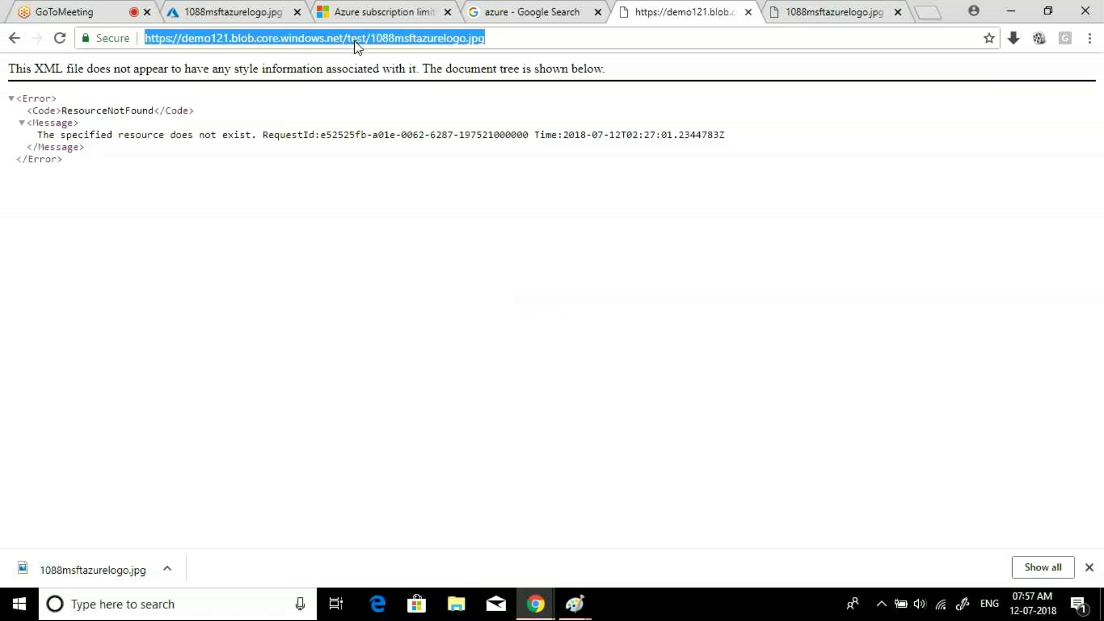
click(828, 11)
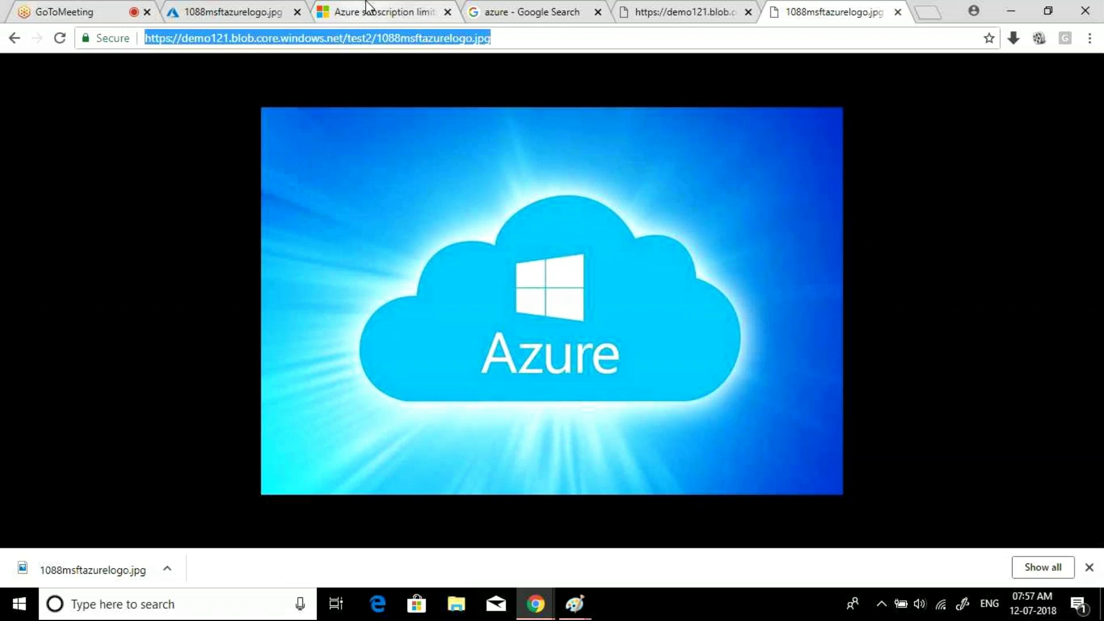
click(236, 12)
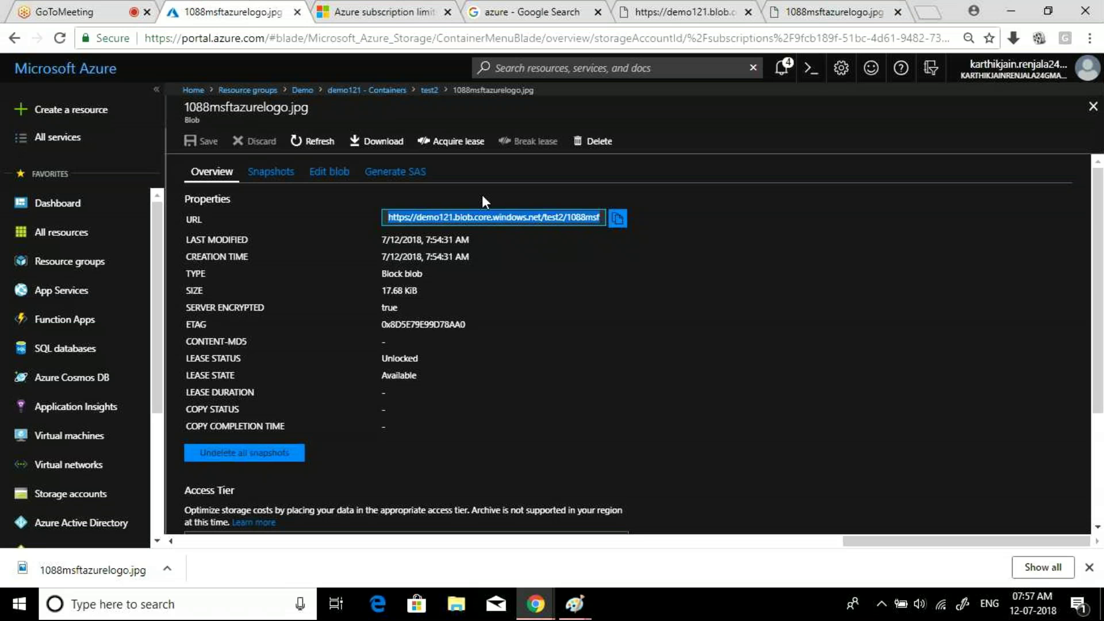
- Close the test2 blades, open the private test container, then return via the ResourceNotFound tab to the Azure logo
click(921, 123)
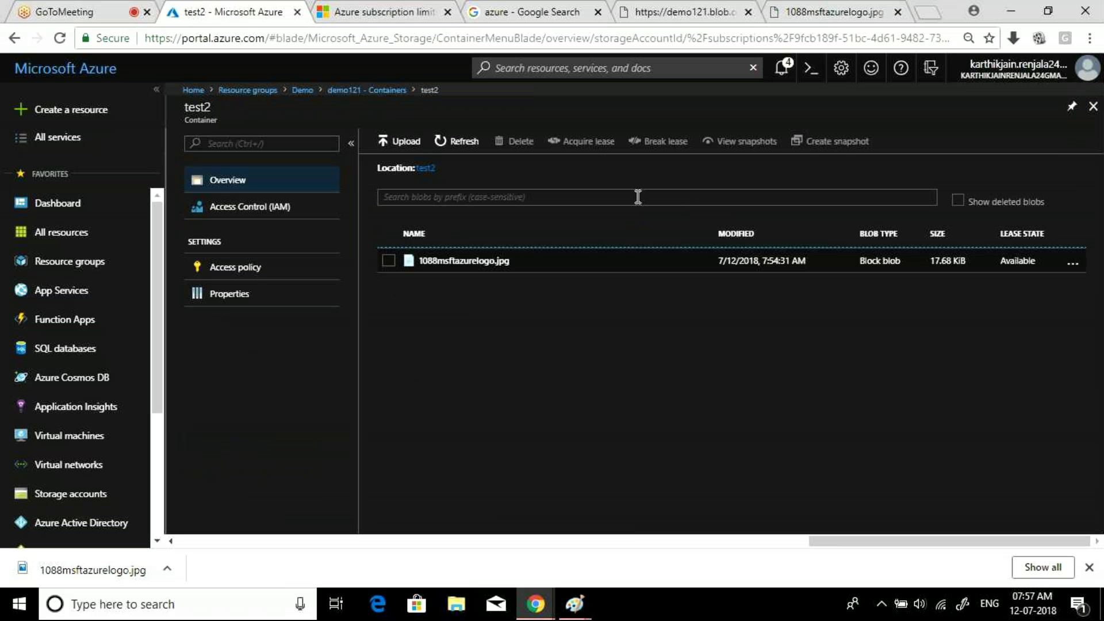
click(1094, 107)
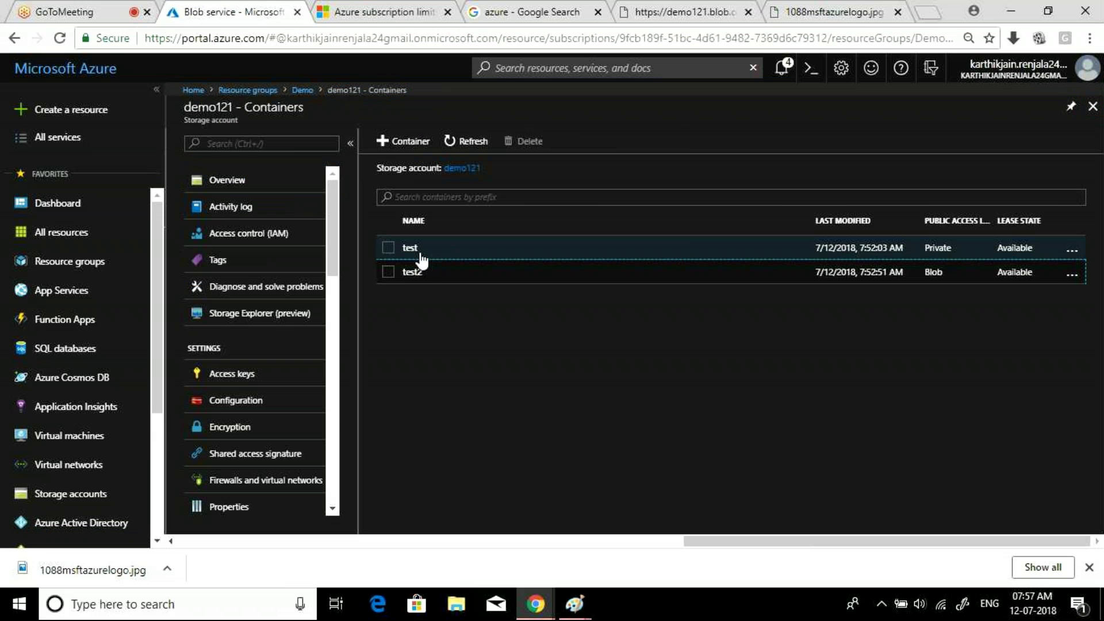
click(417, 254)
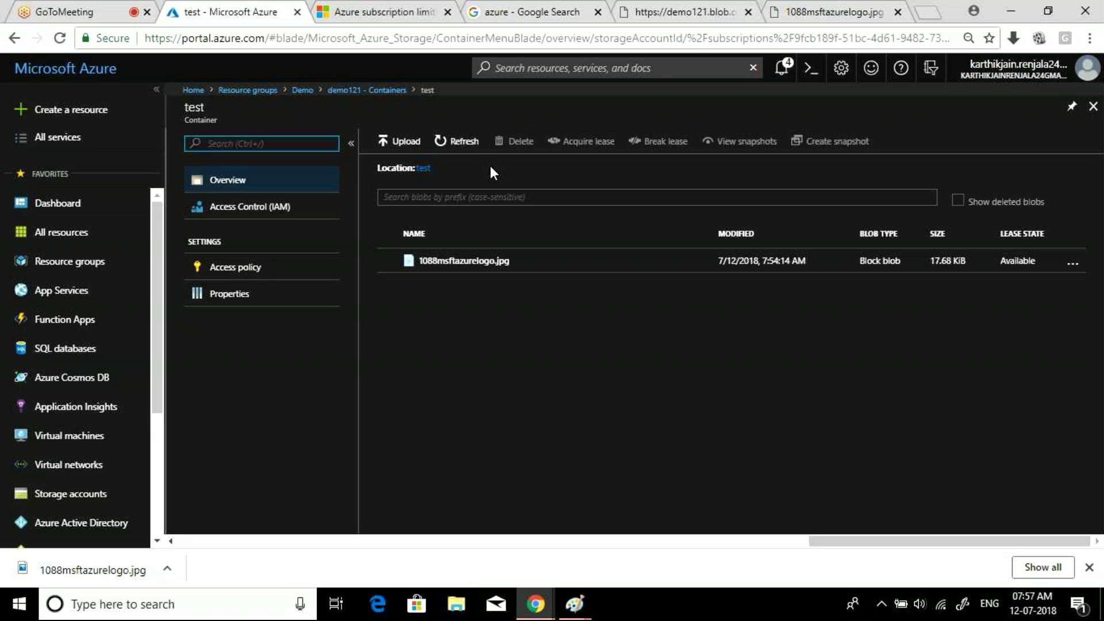
click(698, 12)
click(796, 12)
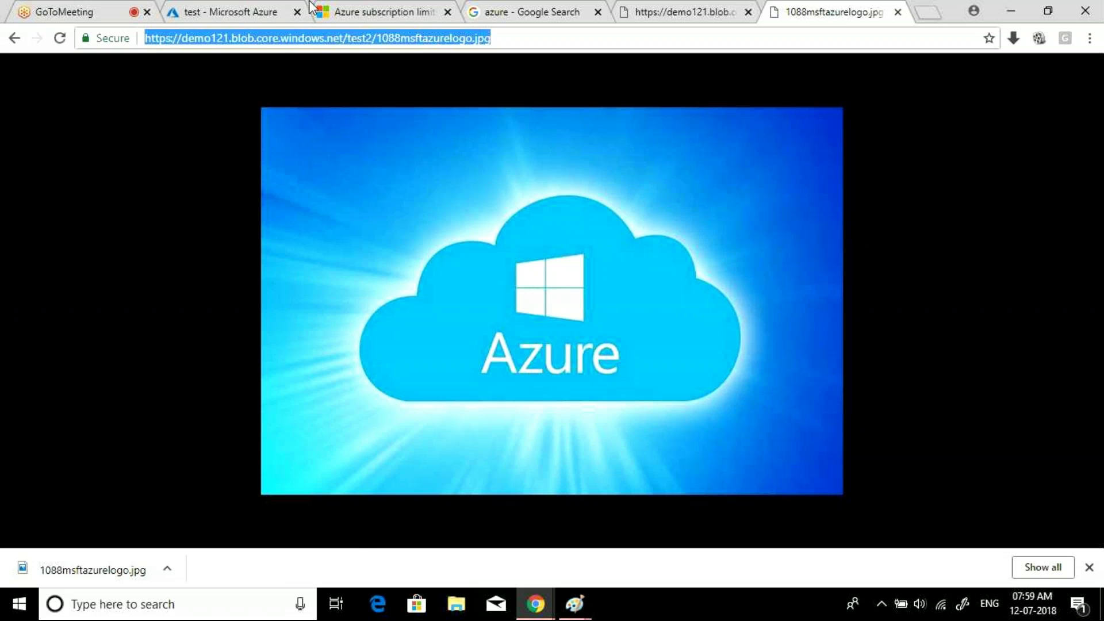
- Go back to the portal tab and close the test container blade to return to demo121's containers
click(241, 8)
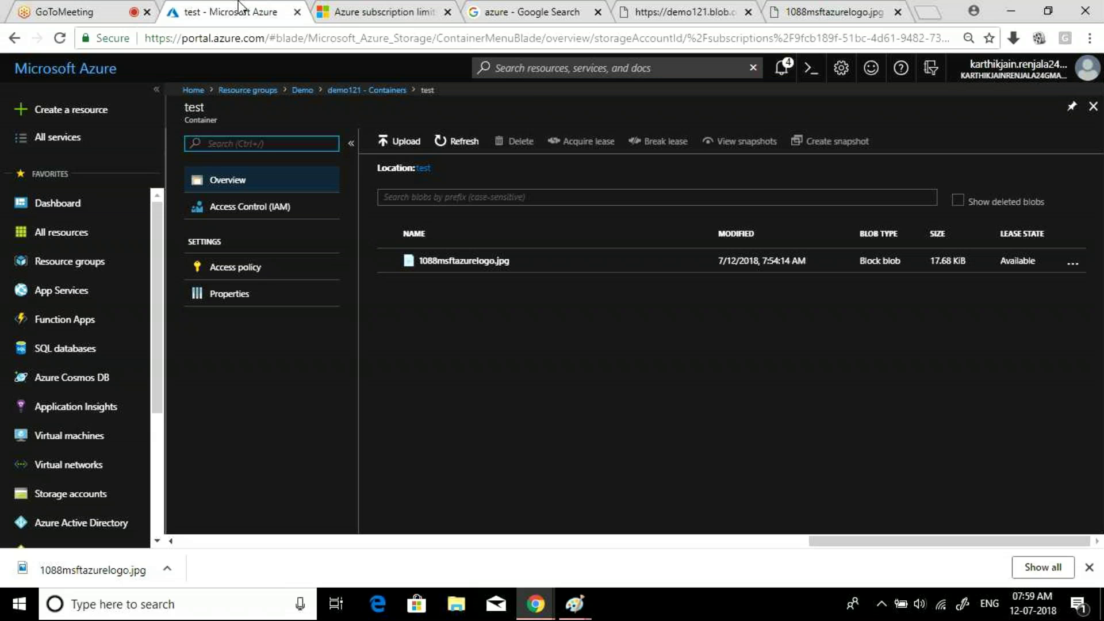
click(1093, 107)
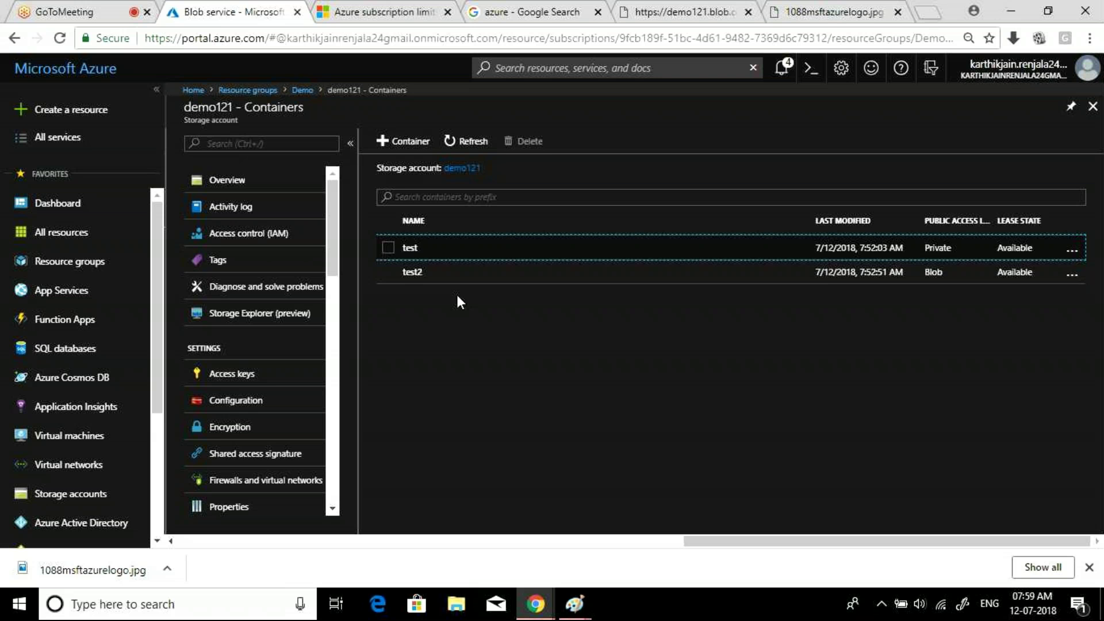
- Close the logo image, blob URL, Google search and subscription-limits tabs, then open a blank tab and return to the containers page
click(898, 12)
click(776, 12)
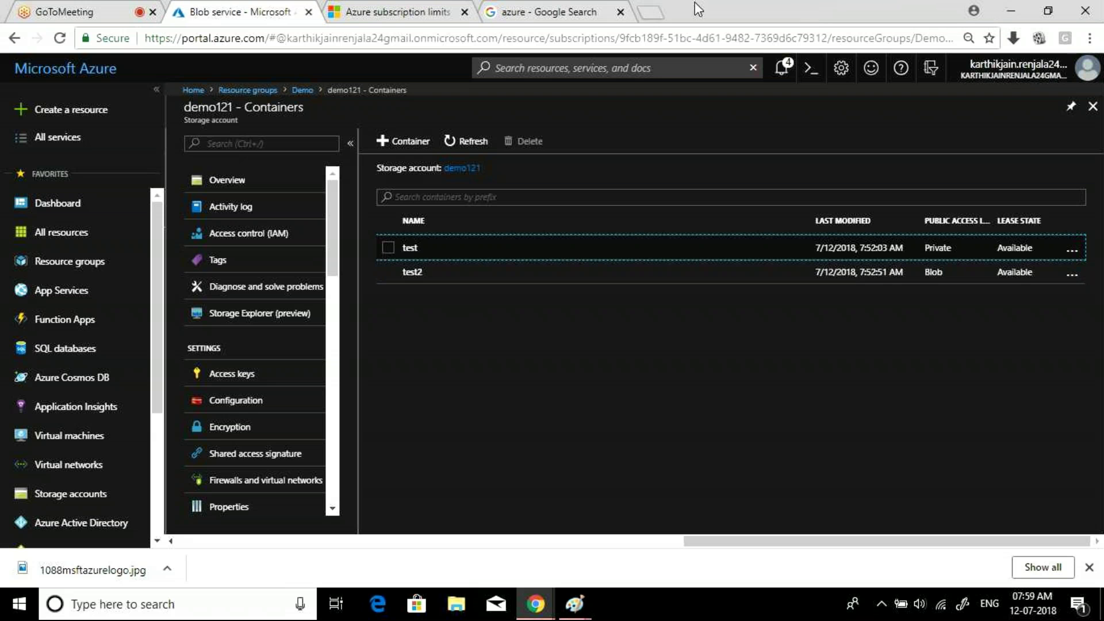
click(620, 12)
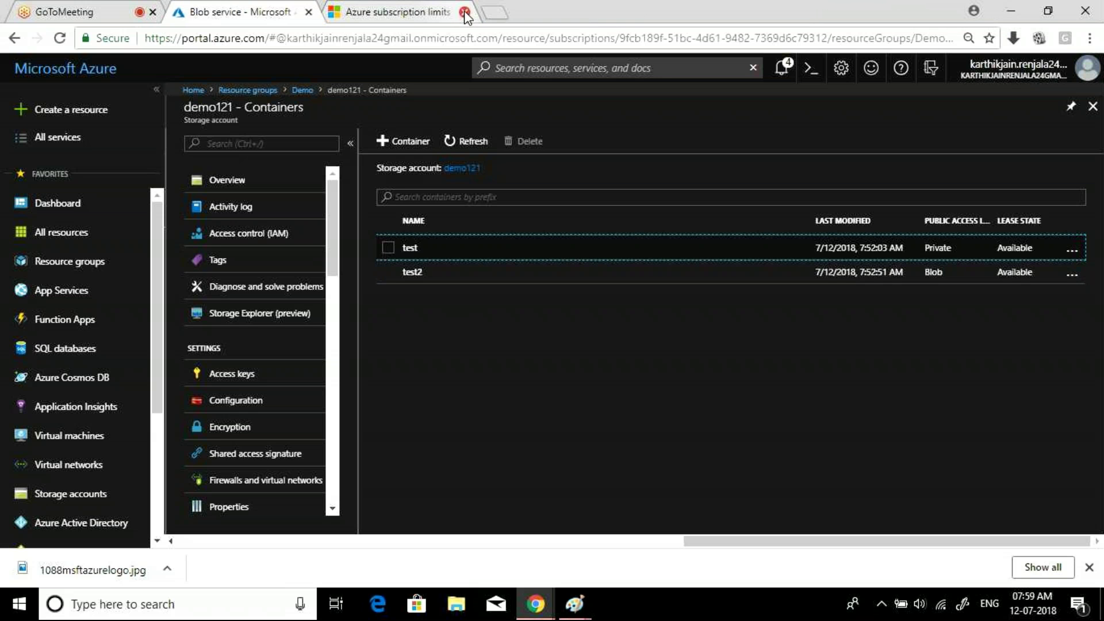
click(464, 13)
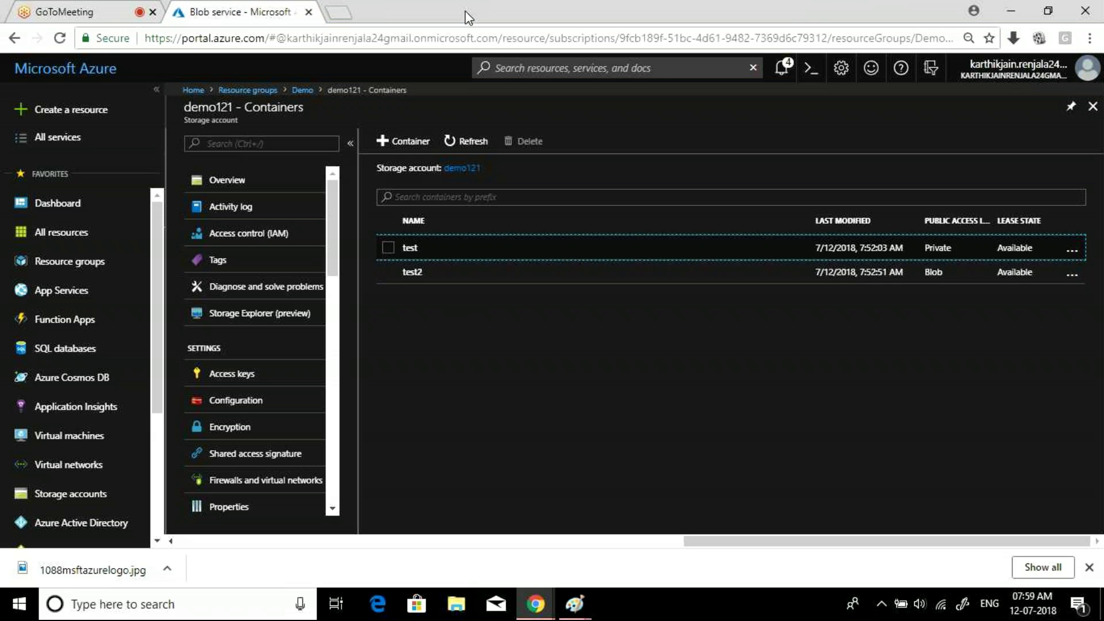
click(347, 8)
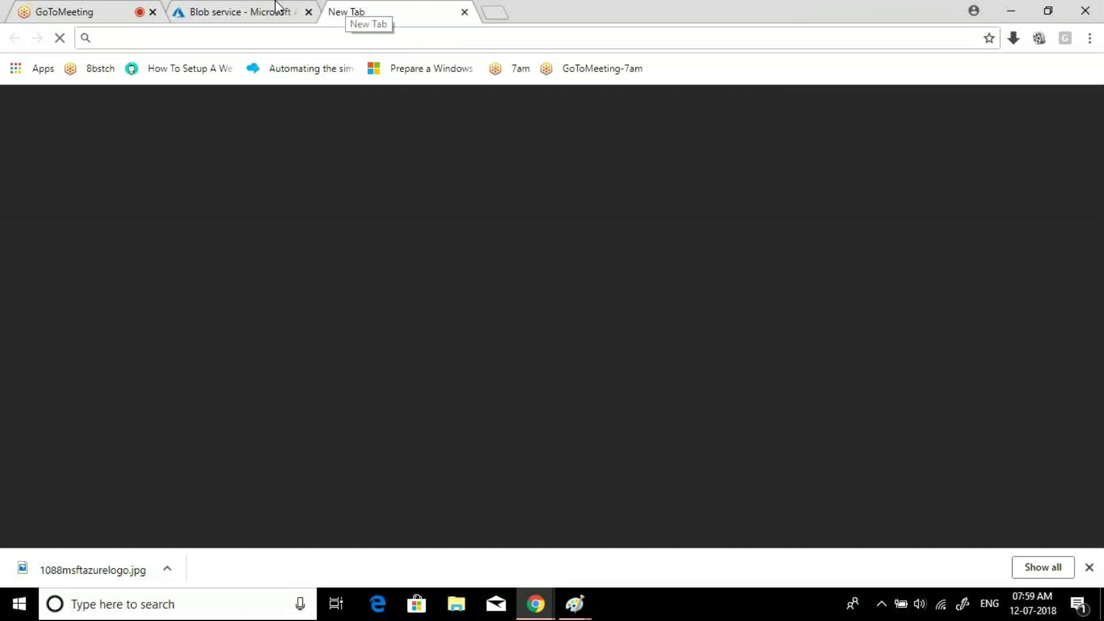
click(259, 8)
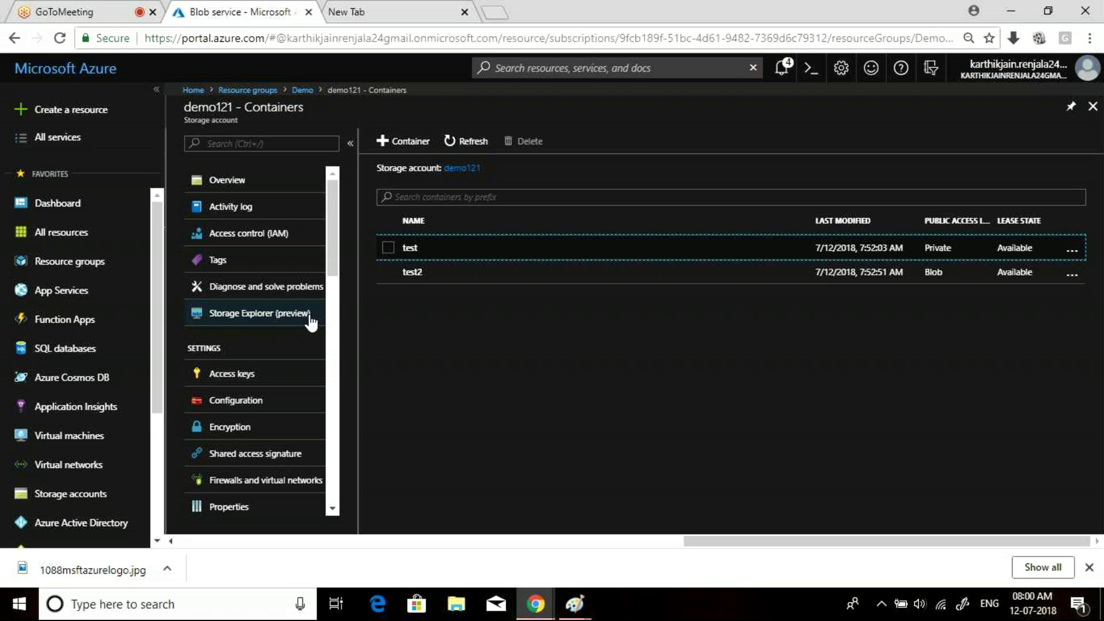
- In demo121's Storage Explorer (preview), copy the 1088msftazurelogo.jpg blob from the test container
click(262, 315)
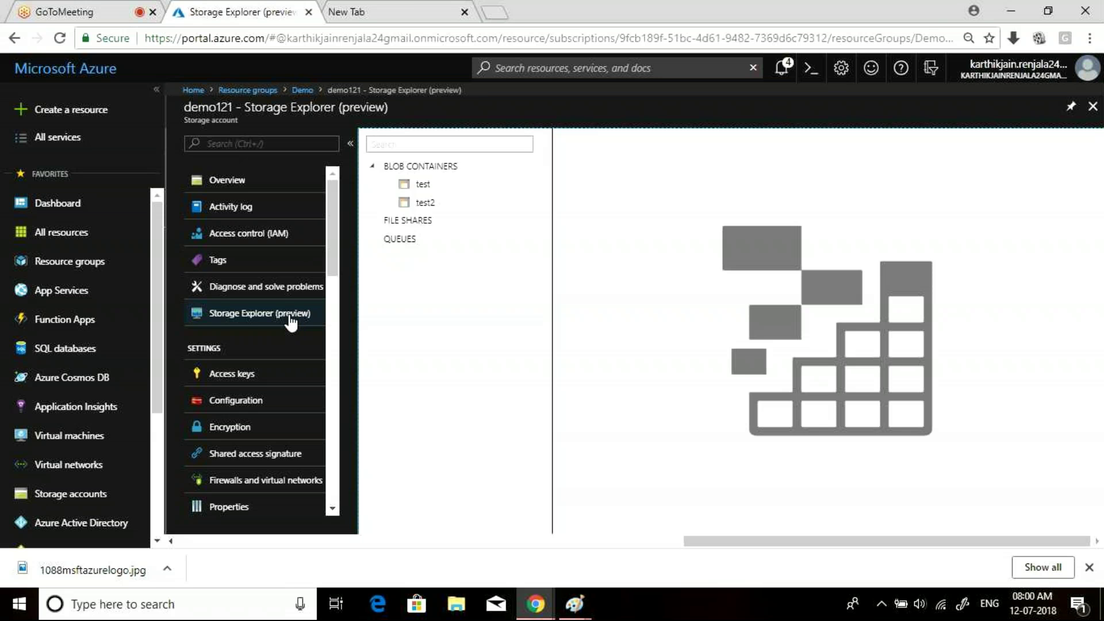
click(442, 192)
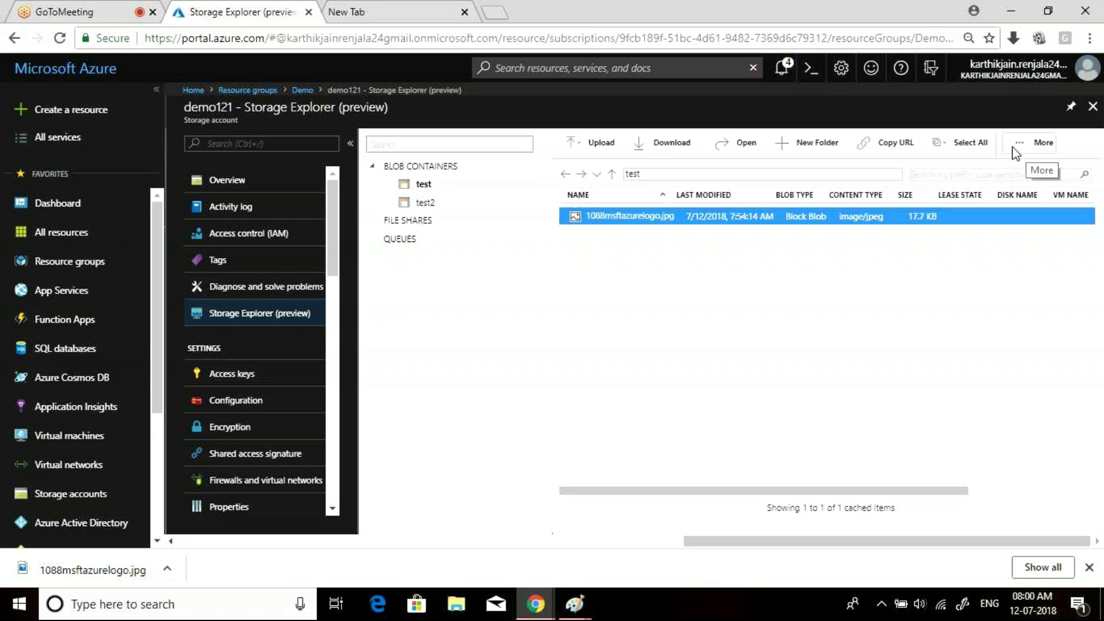
right_click(689, 226)
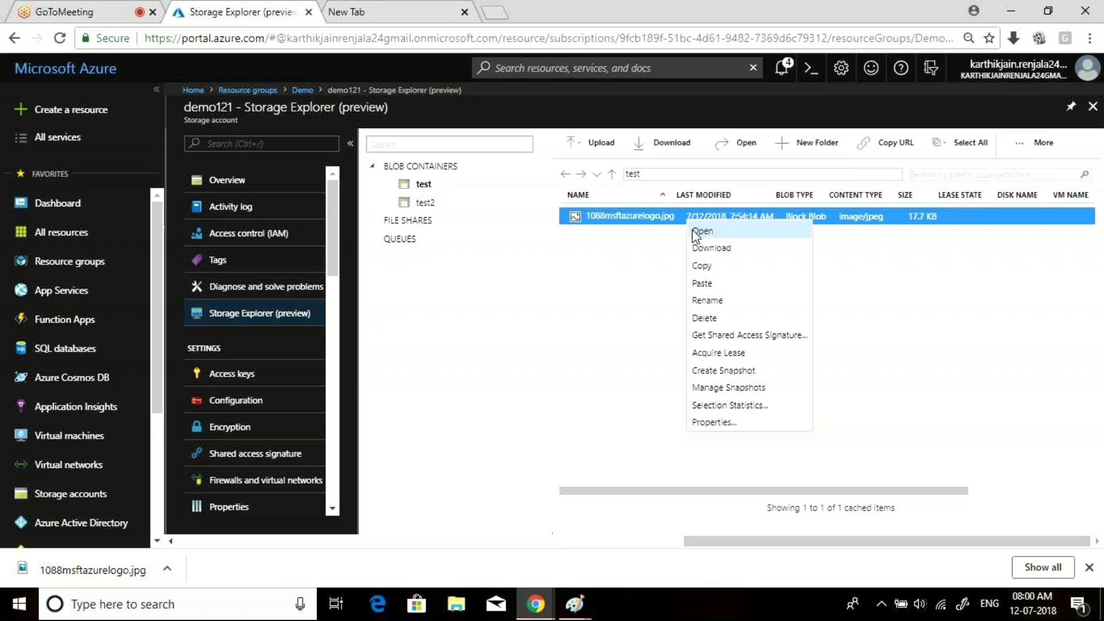
click(716, 266)
- Paste the logo blob into test2 via More > Paste, then refresh to show its 8:01 AM time
click(424, 203)
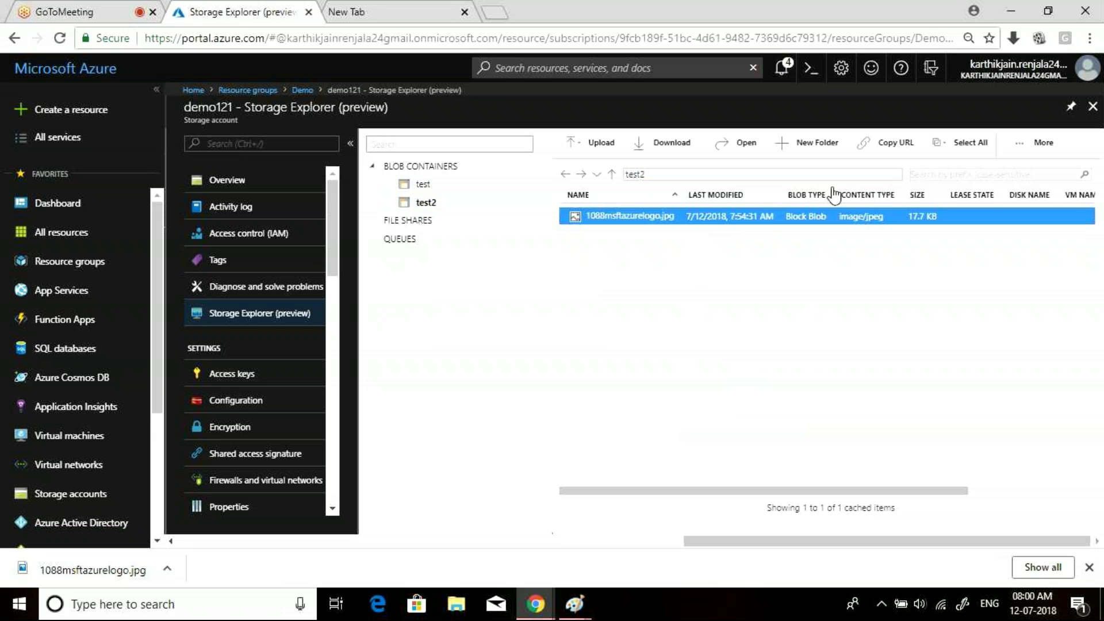
click(918, 198)
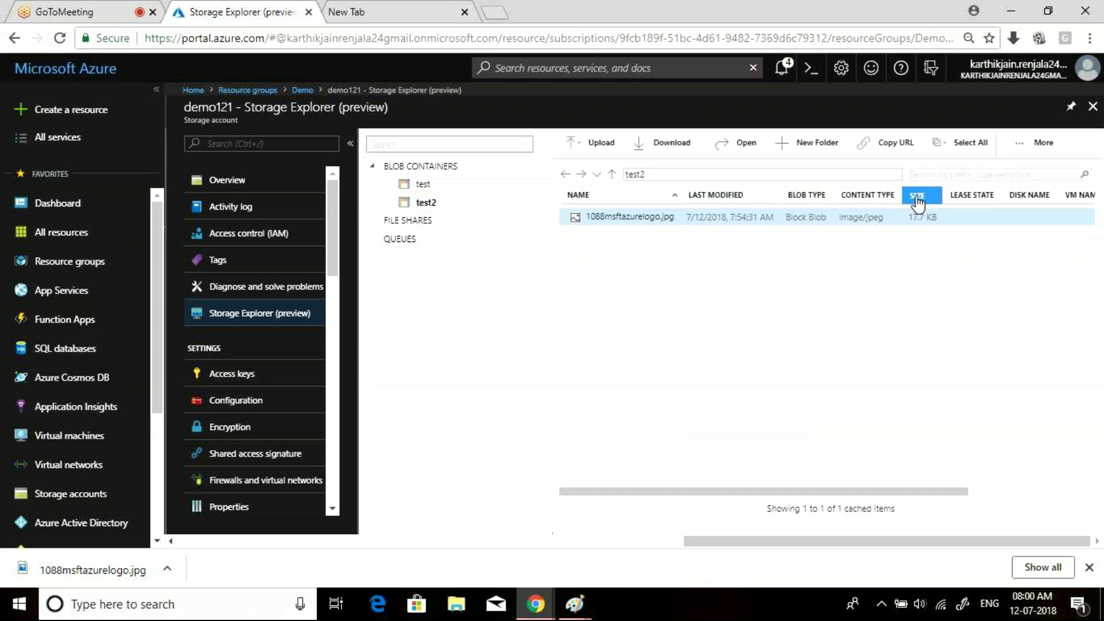
click(1021, 149)
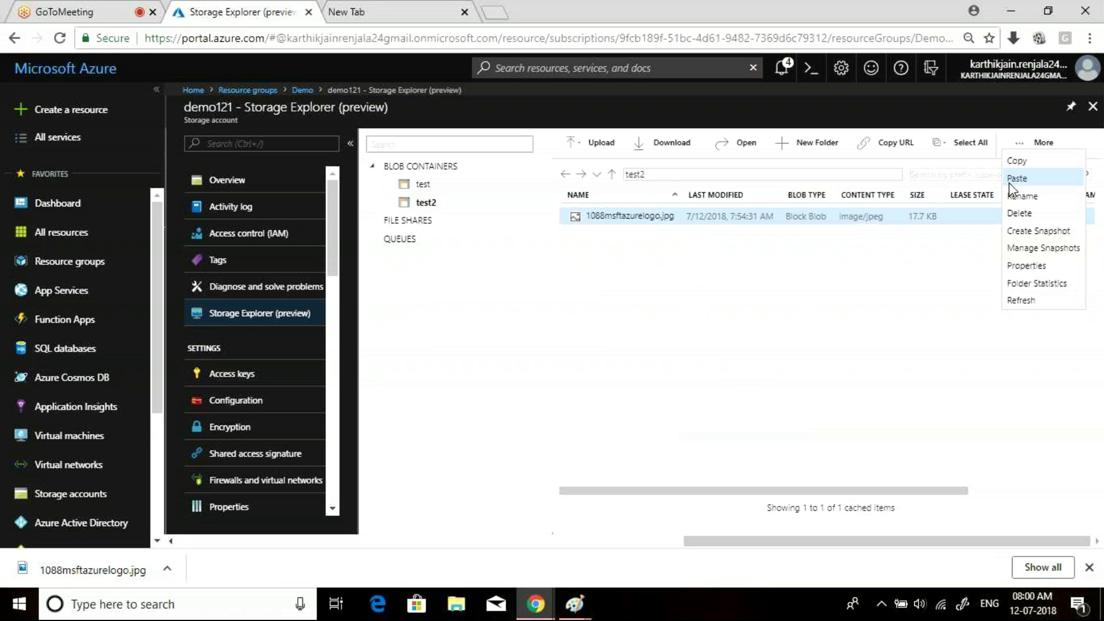
click(1016, 178)
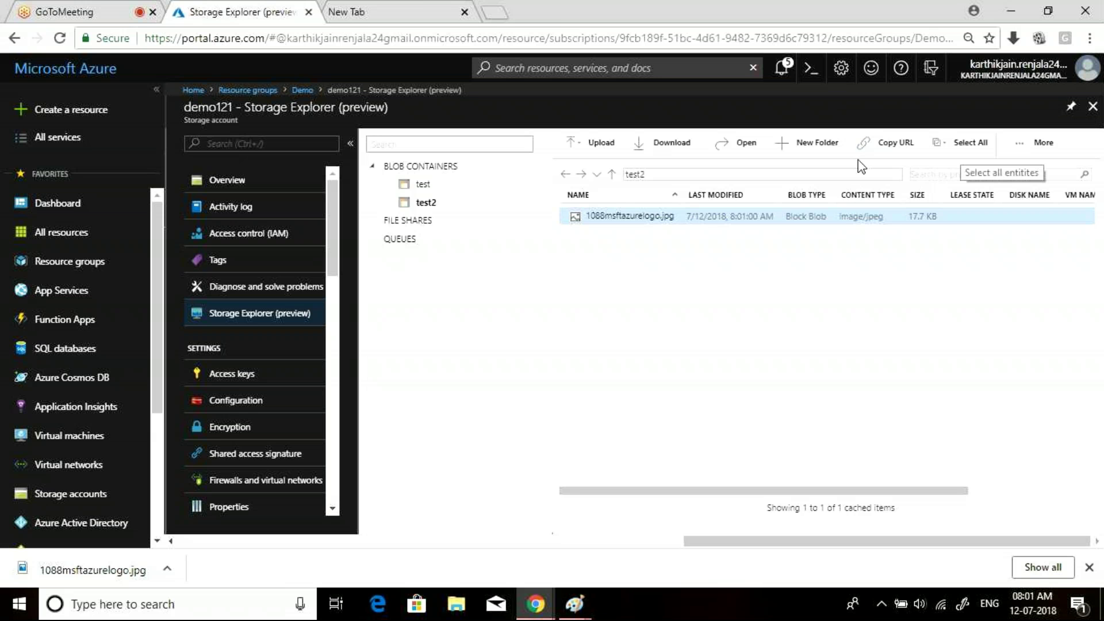
click(1035, 144)
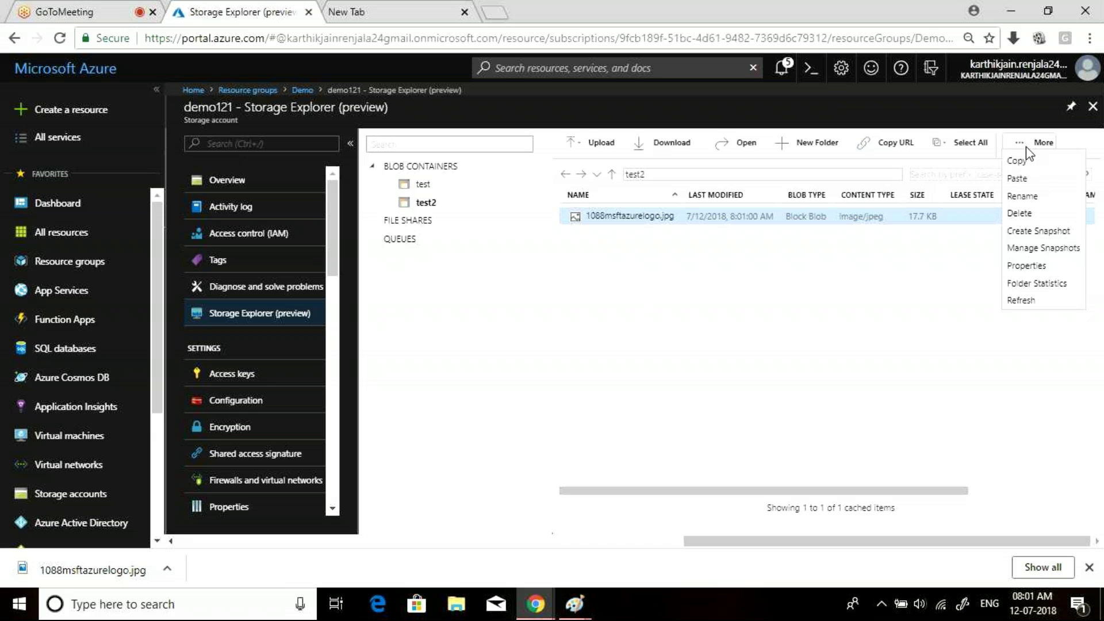
click(1022, 299)
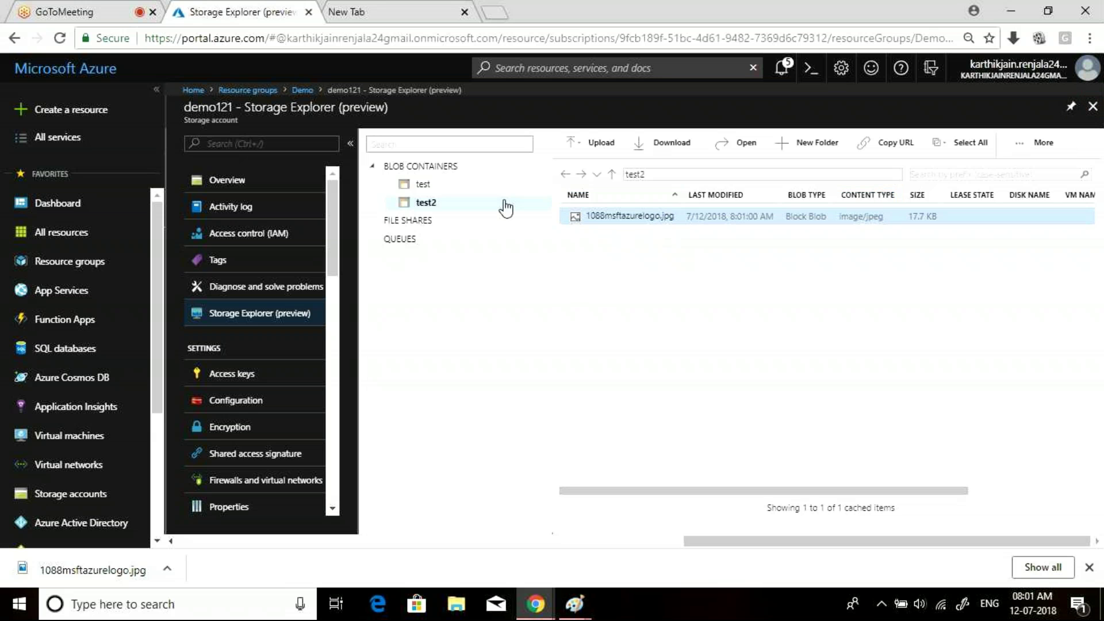
- Search the web for 'azure sdk' in the new tab and open the Azure SDK Downloads result
key(super)
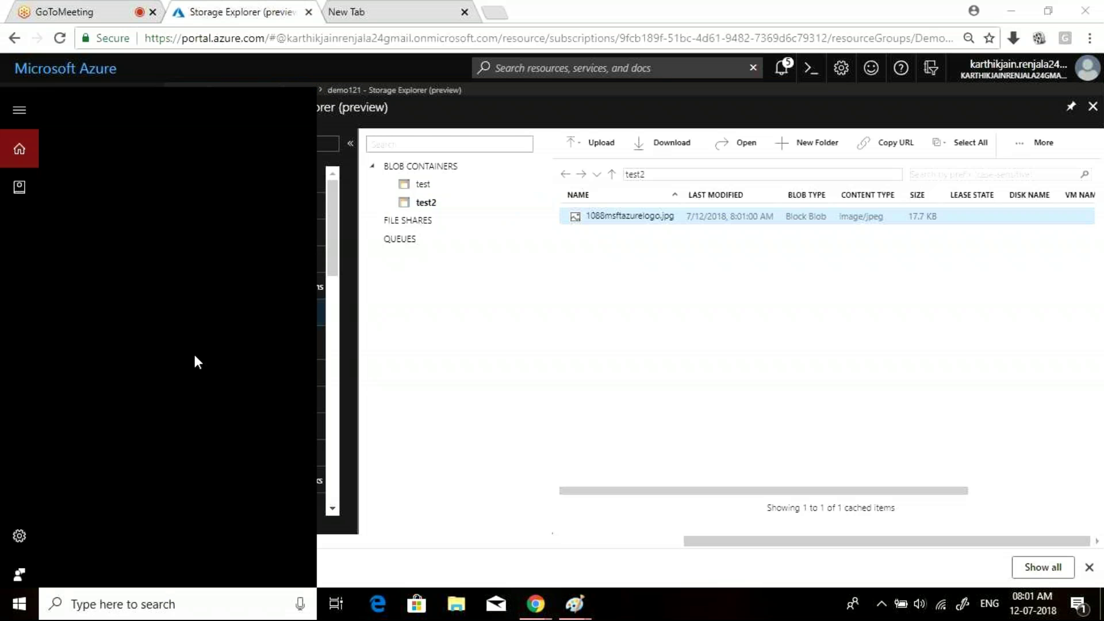
click(354, 3)
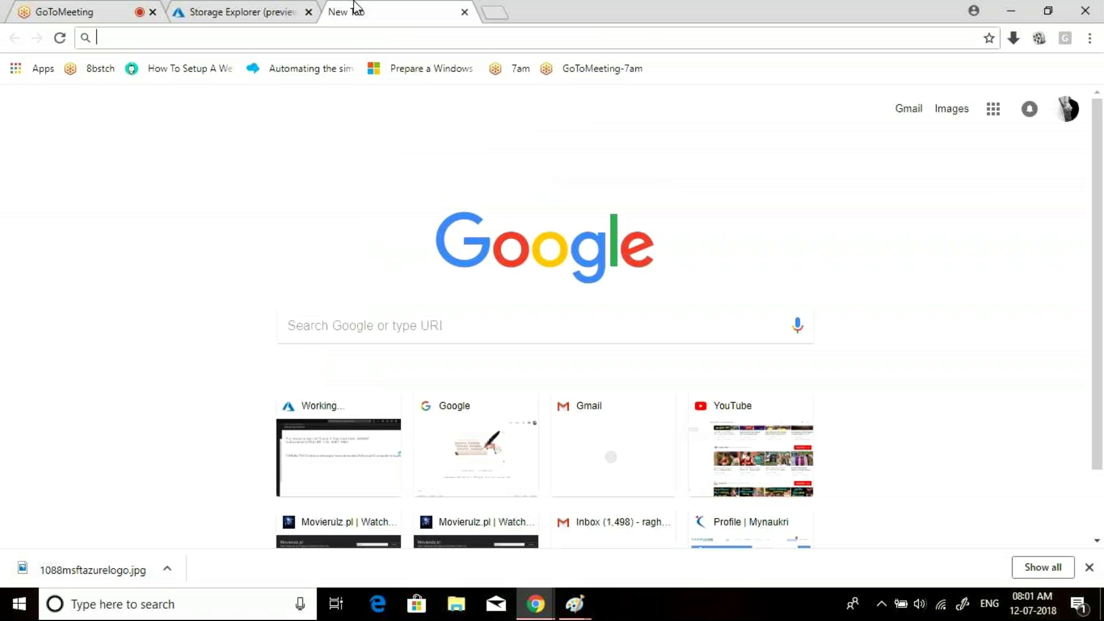
text(azure )
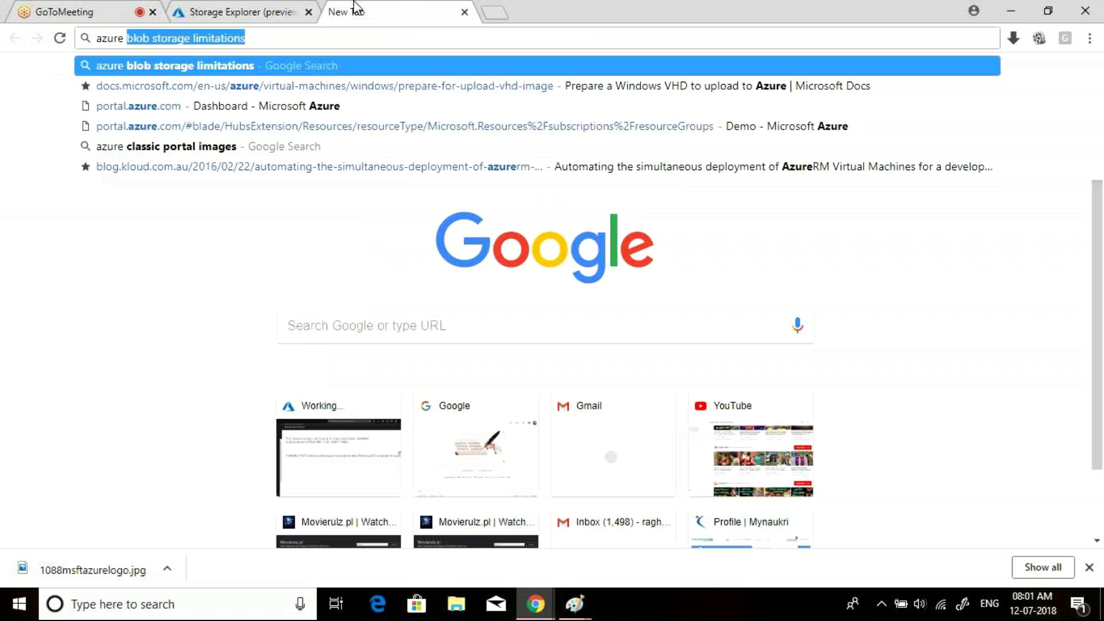
text(sd)
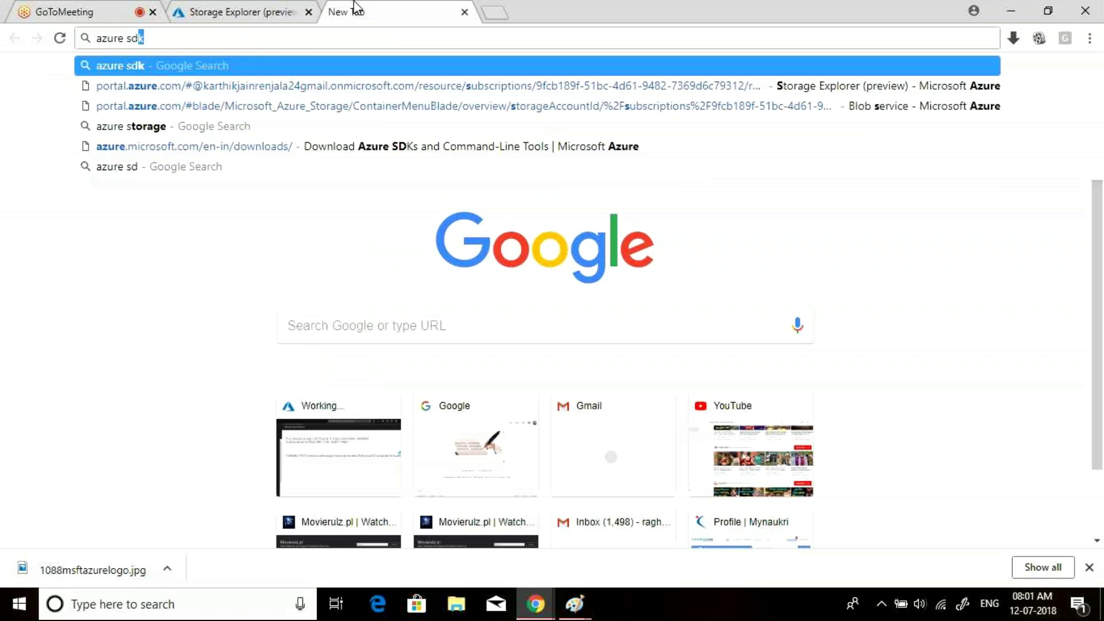
key(Return)
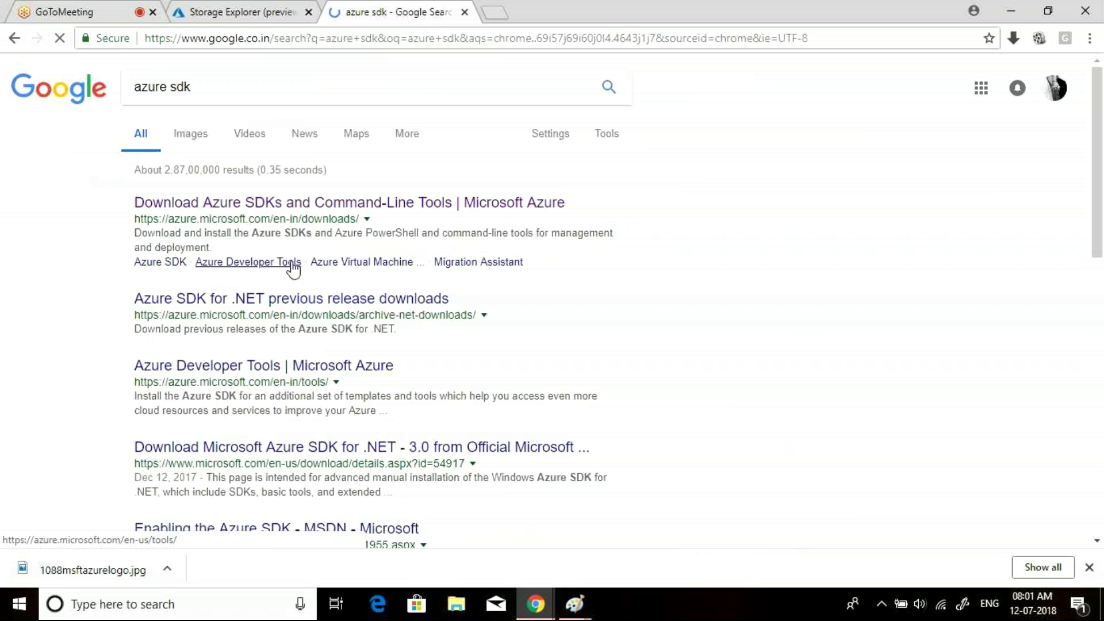
click(271, 207)
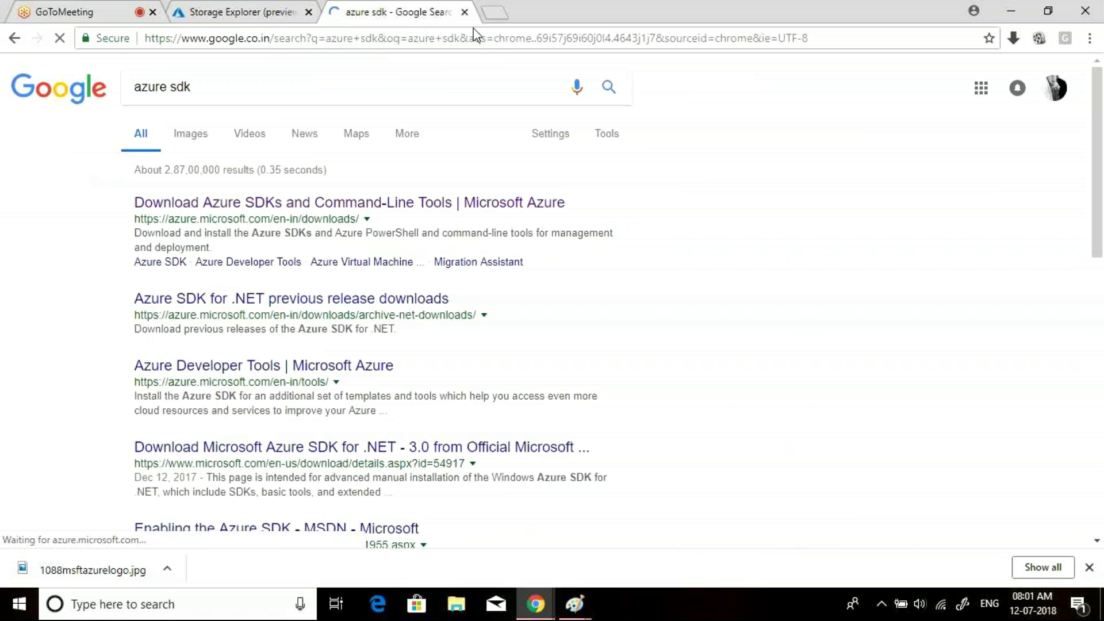
- Copy the Downloads page address and post it in the GoToMeeting chat
click(441, 39)
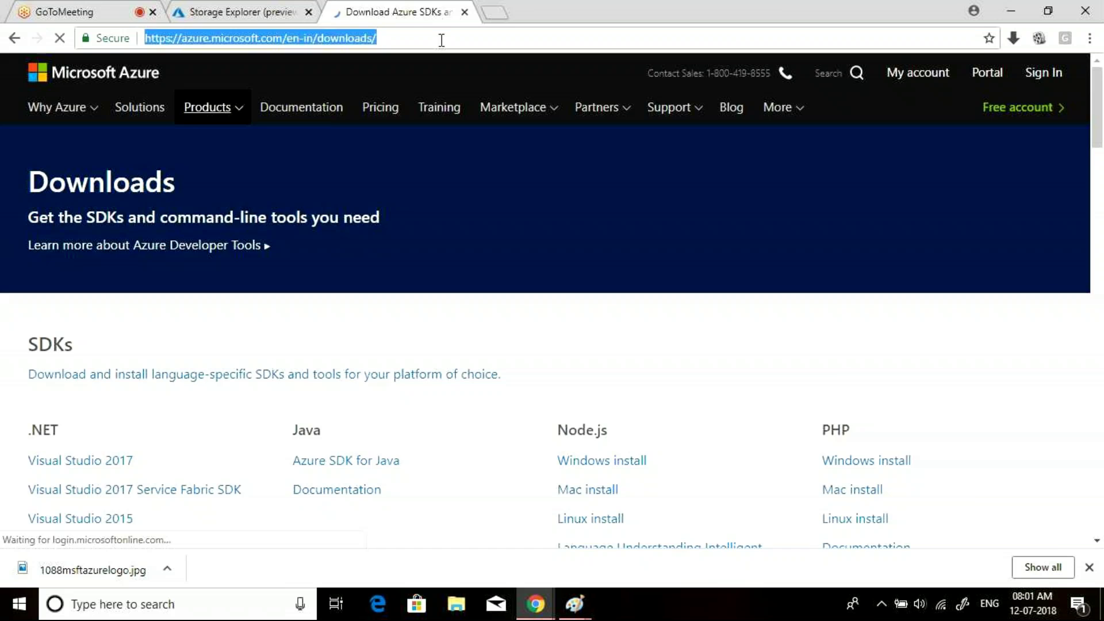
click(63, 11)
click(900, 507)
key(ctrl+v)
key(Return)
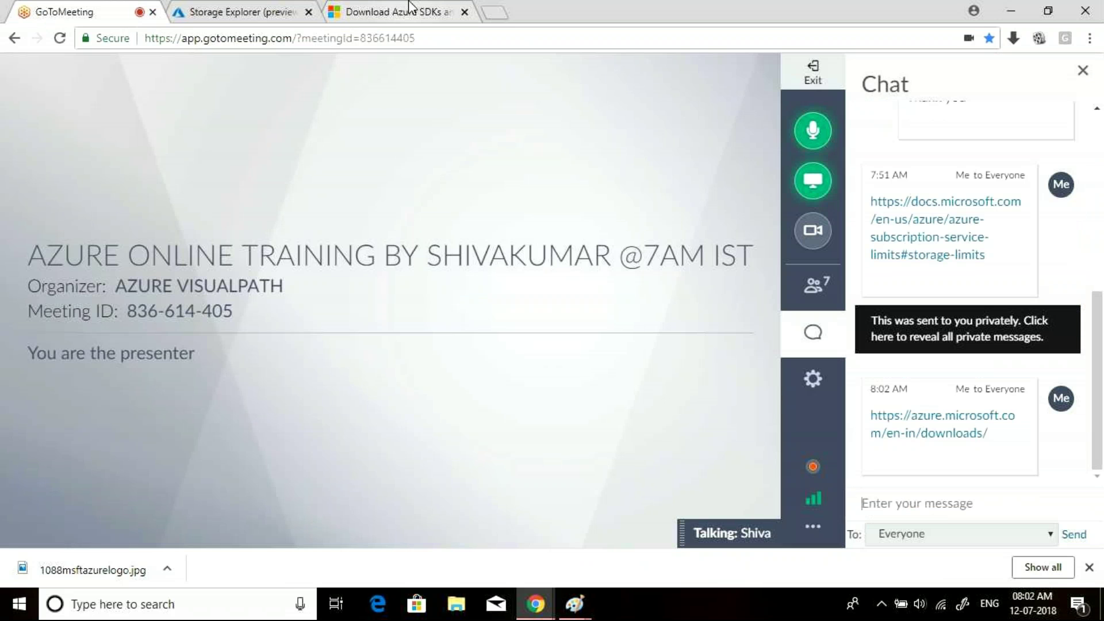
- Scroll the Downloads page to the Standalone Tools section with the Storage Explorer installs
click(410, 7)
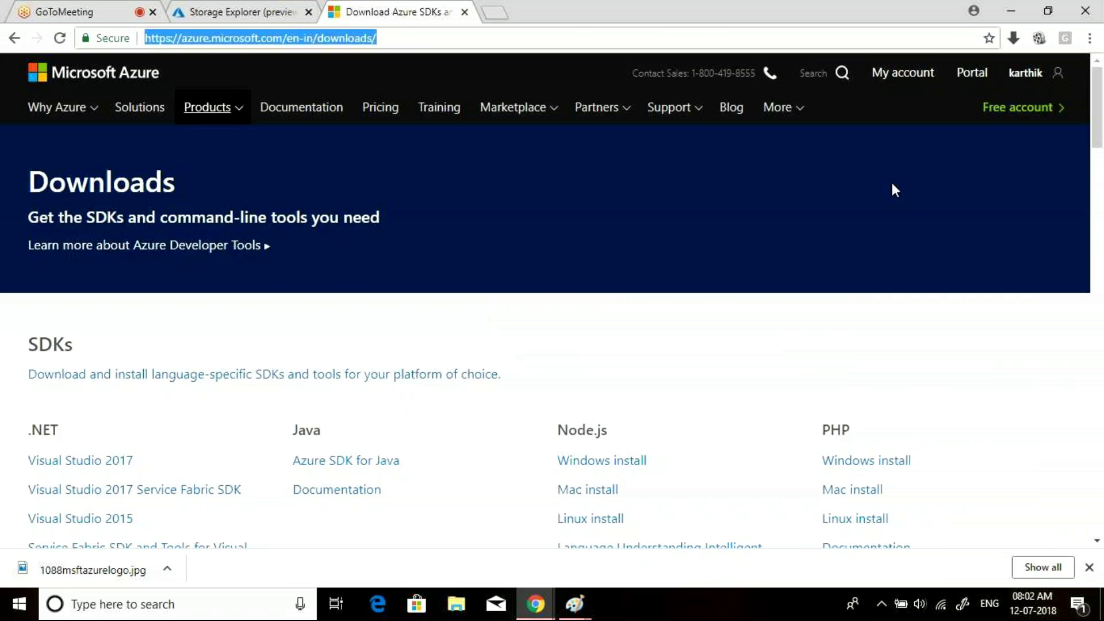
click(1103, 345)
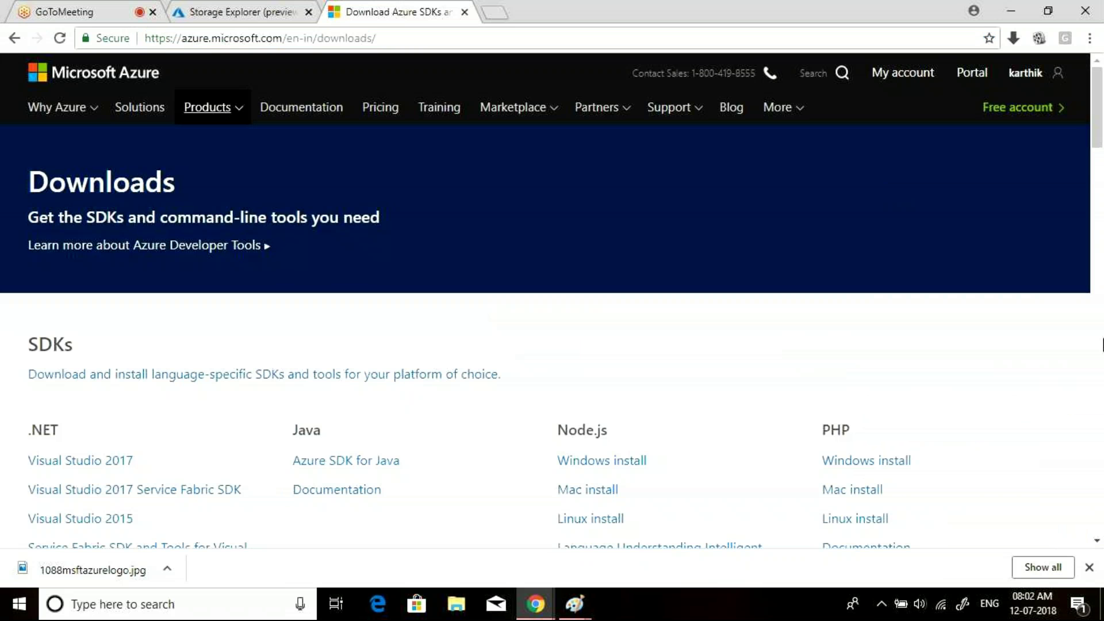
click(1103, 345)
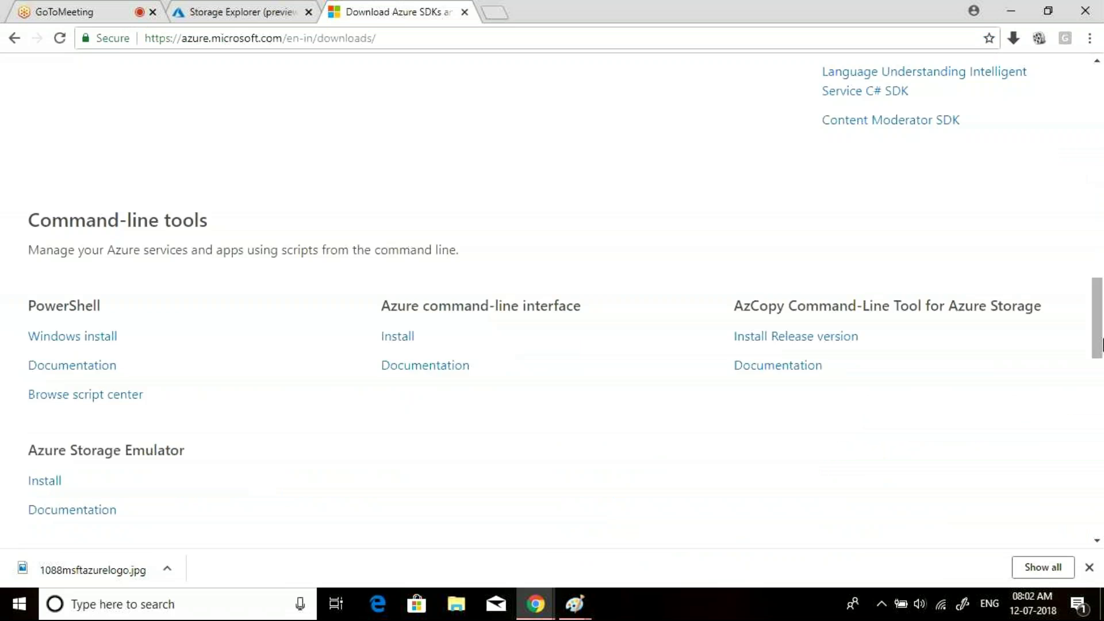
drag(1102, 345, 1103, 448)
scroll(364, 227, down, 3)
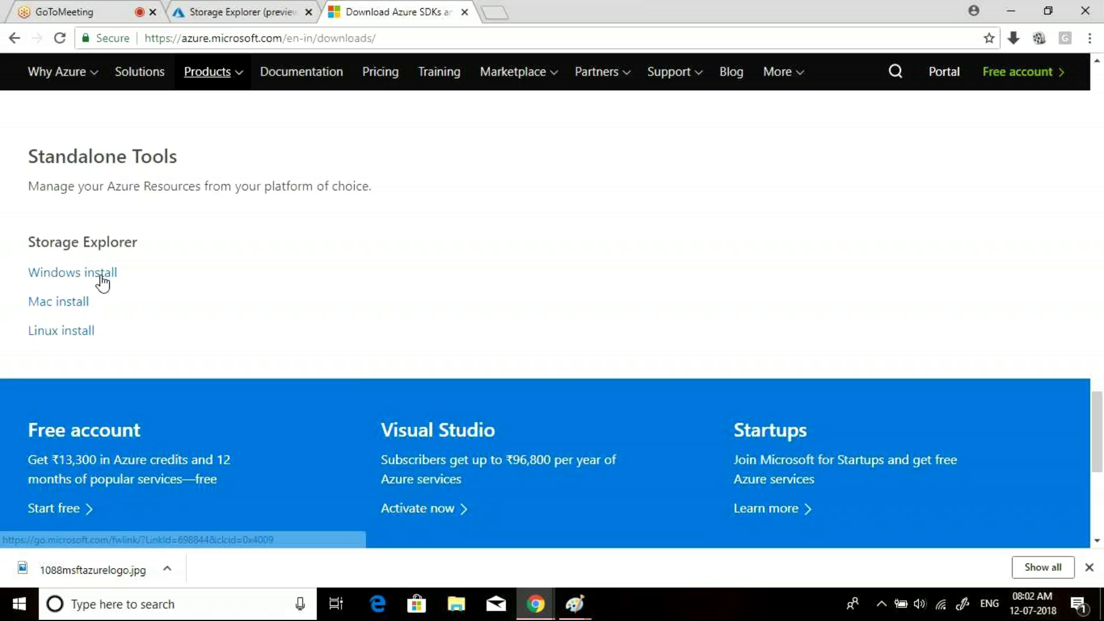
- Launch Microsoft Azure Storage Explorer from a Start search for 'st', then return to the portal's Storage Explorer tab
click(192, 608)
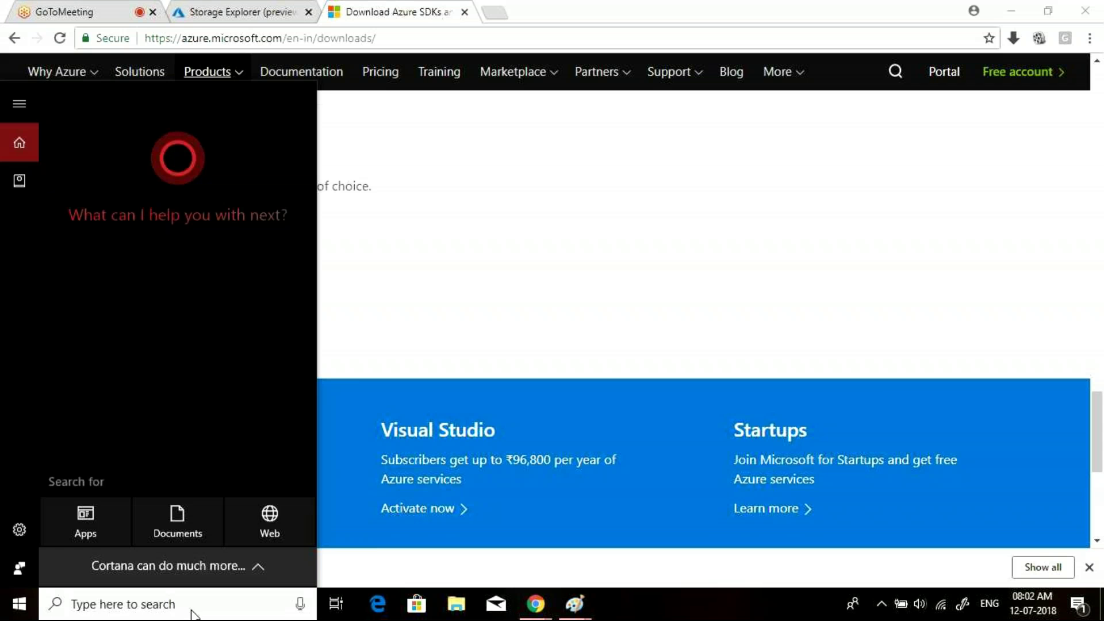
text(st)
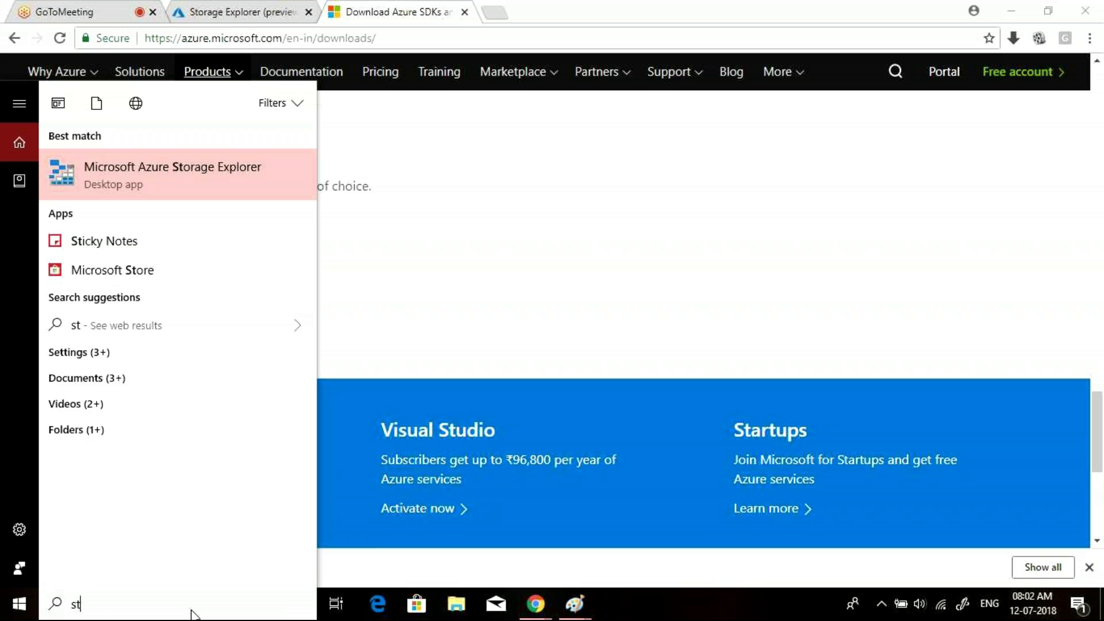
text(r\\\)
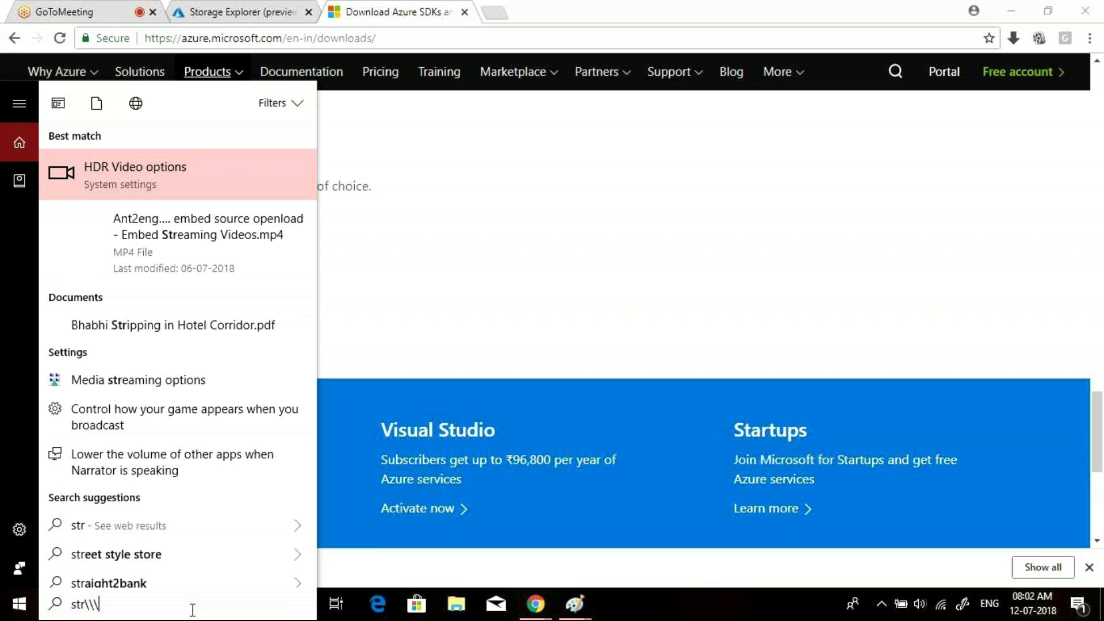
key(BackSpace)
key(BackSpace)
key(BackSpace)
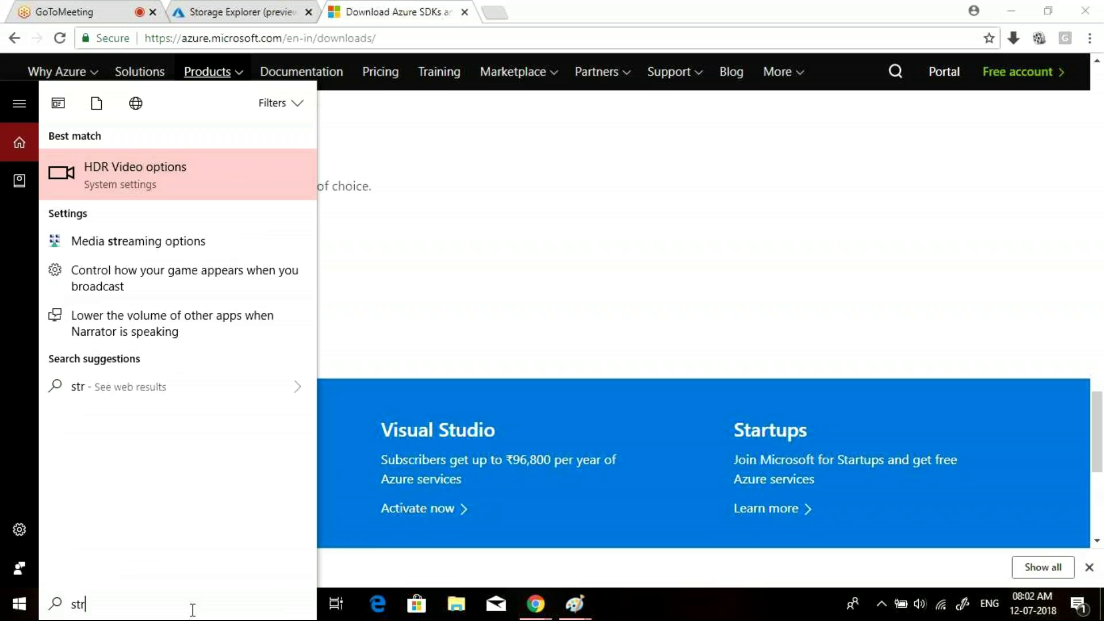
key(BackSpace)
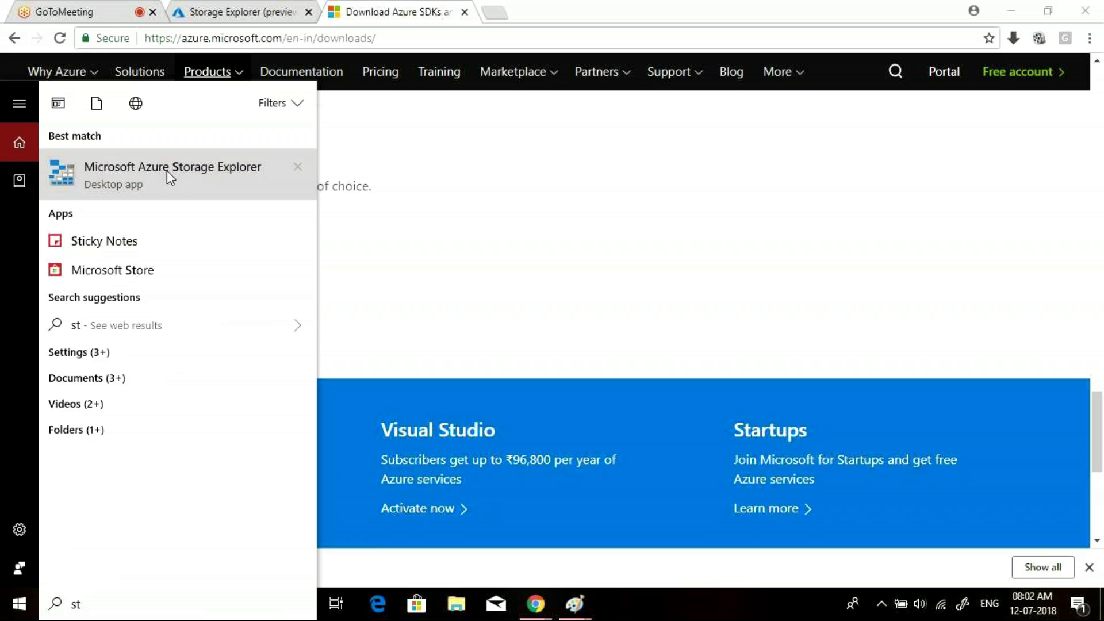
click(167, 170)
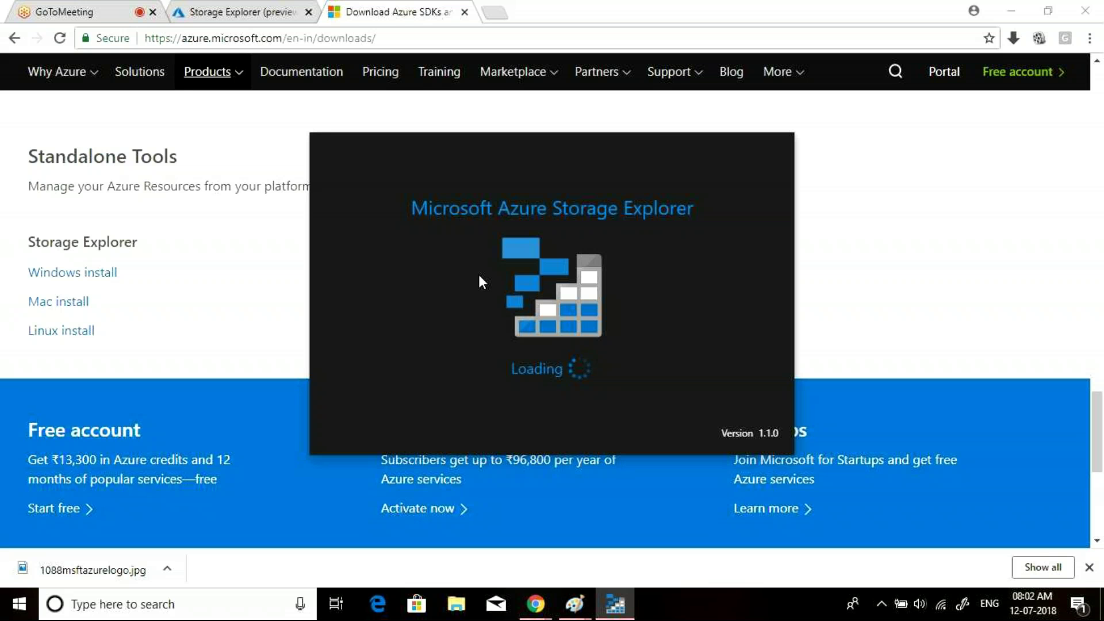
click(219, 8)
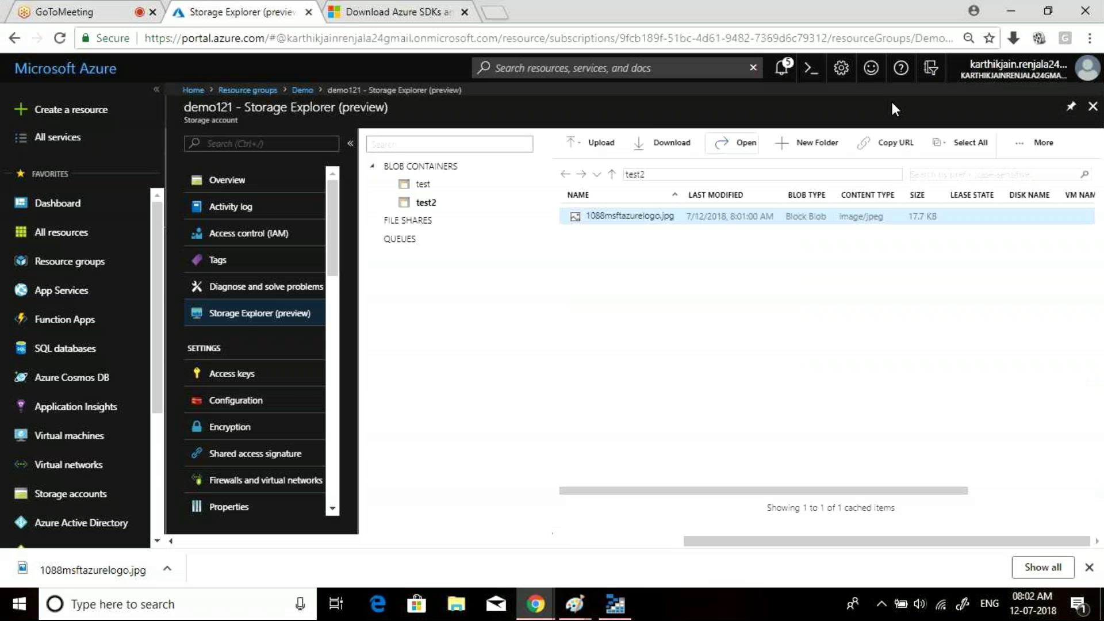
- Close the test2 explorer blade, then reopen Storage Explorer (preview) from the demo121 account menu
click(1093, 106)
click(443, 330)
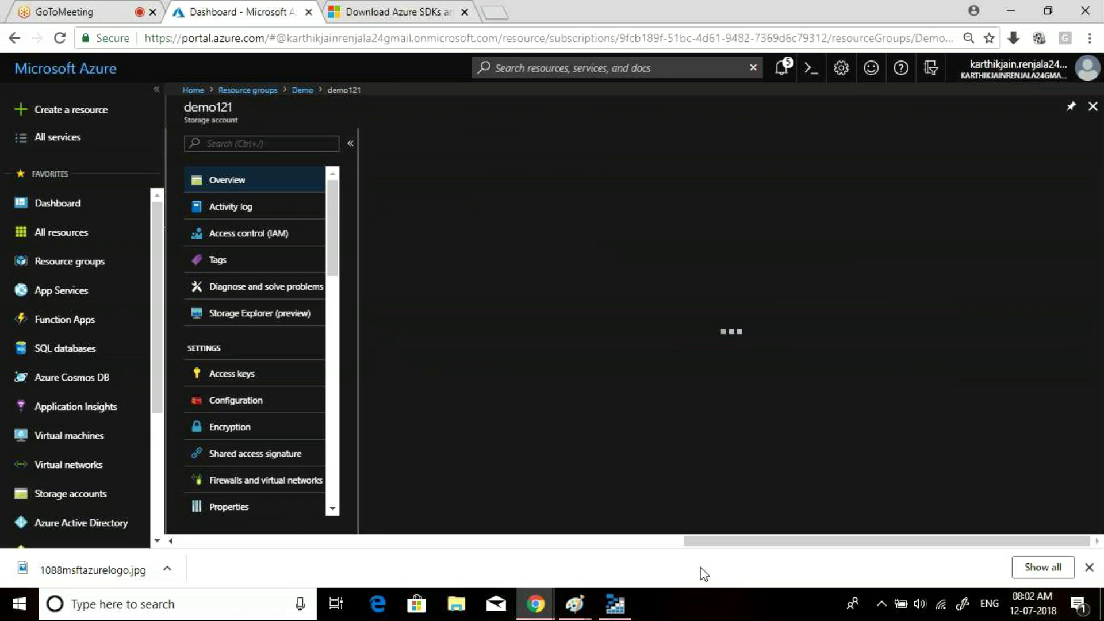
mouse_move(575, 604)
click(615, 604)
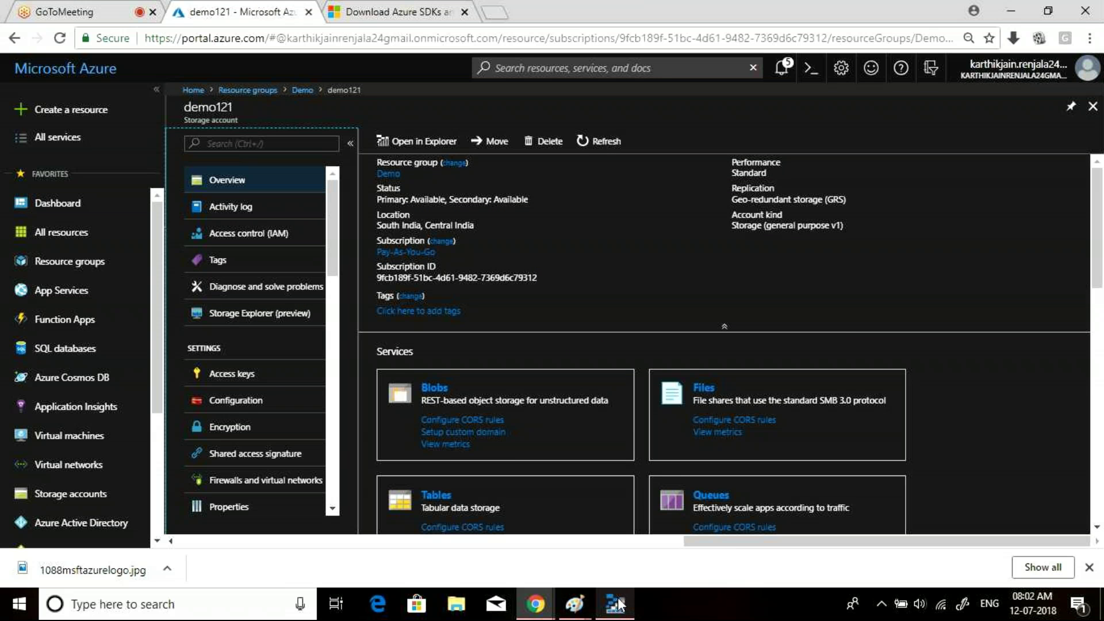
mouse_move(619, 605)
click(246, 312)
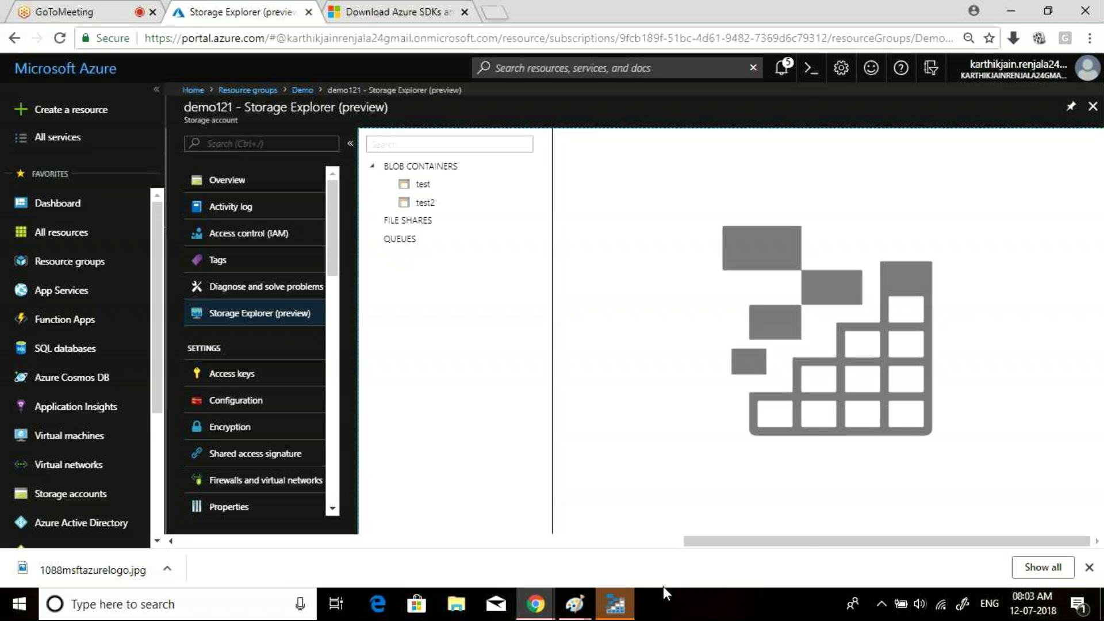
- Bring the Storage Explorer desktop app forward and dismiss the 'Version 1.3.0 is available' banner
click(621, 611)
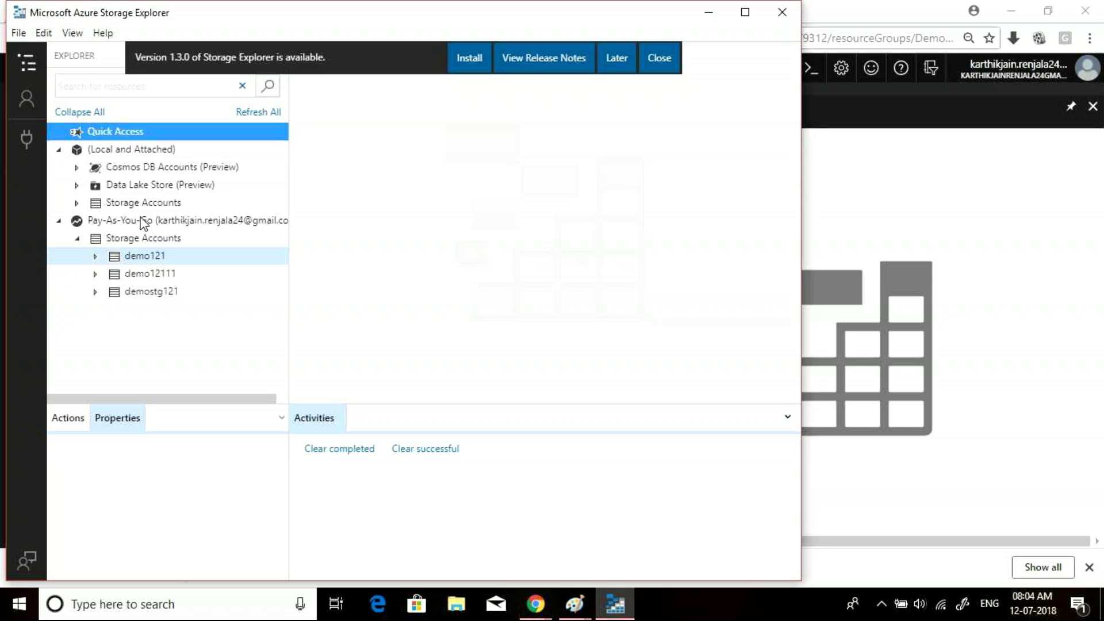
click(657, 57)
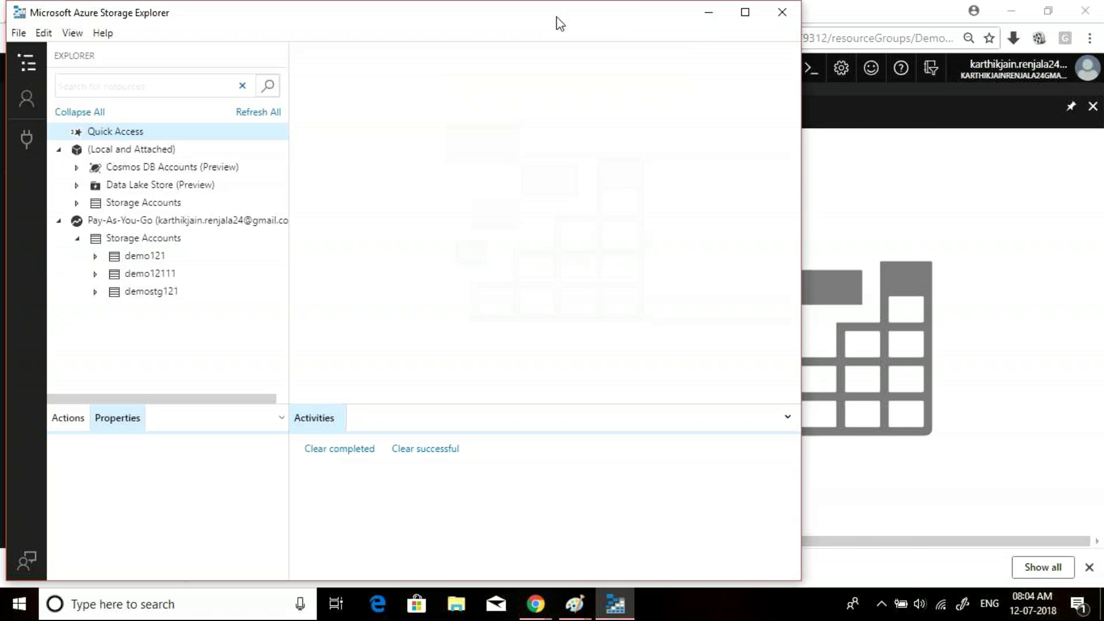
- Open Account Management and start adding an account, then cancel sign-in, keeping only the Pay-As-You-Go subscription
drag(559, 13, 667, 16)
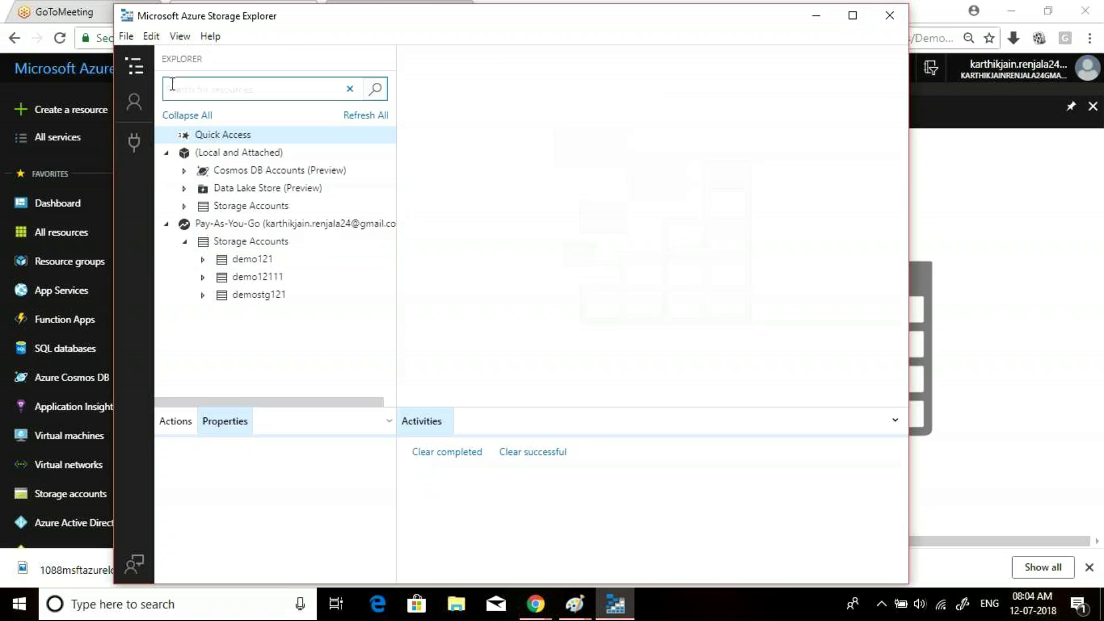
click(144, 101)
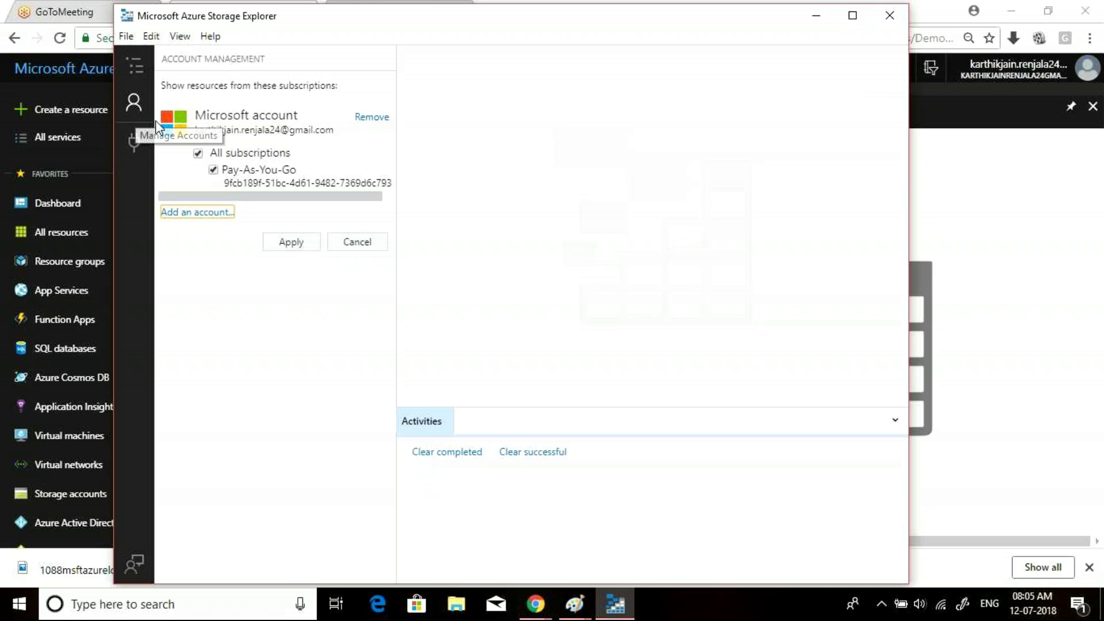
click(194, 213)
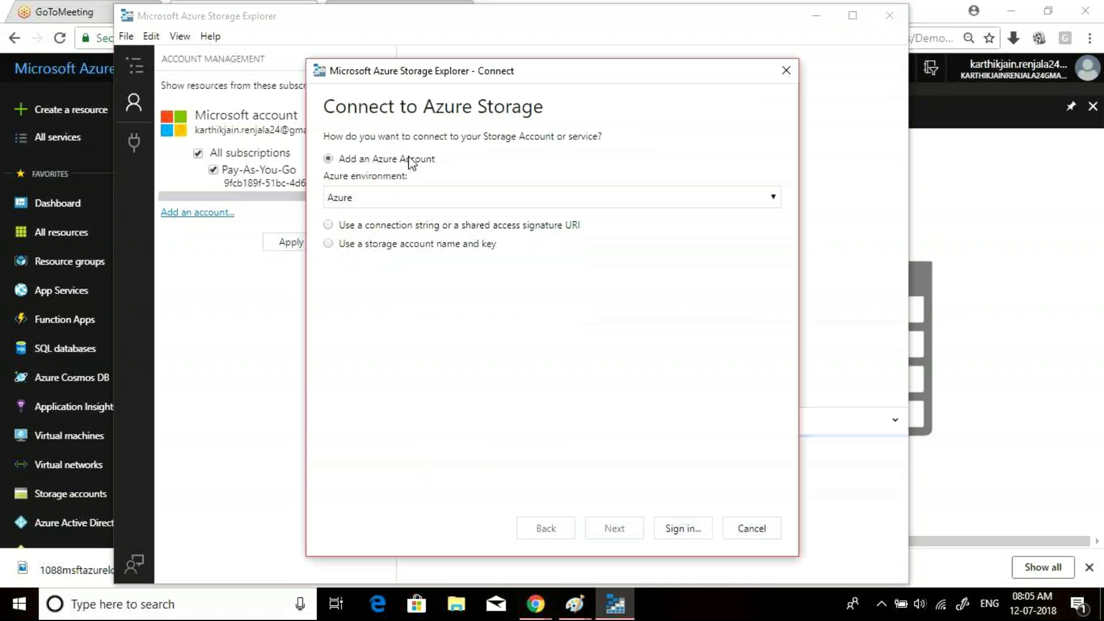
click(698, 527)
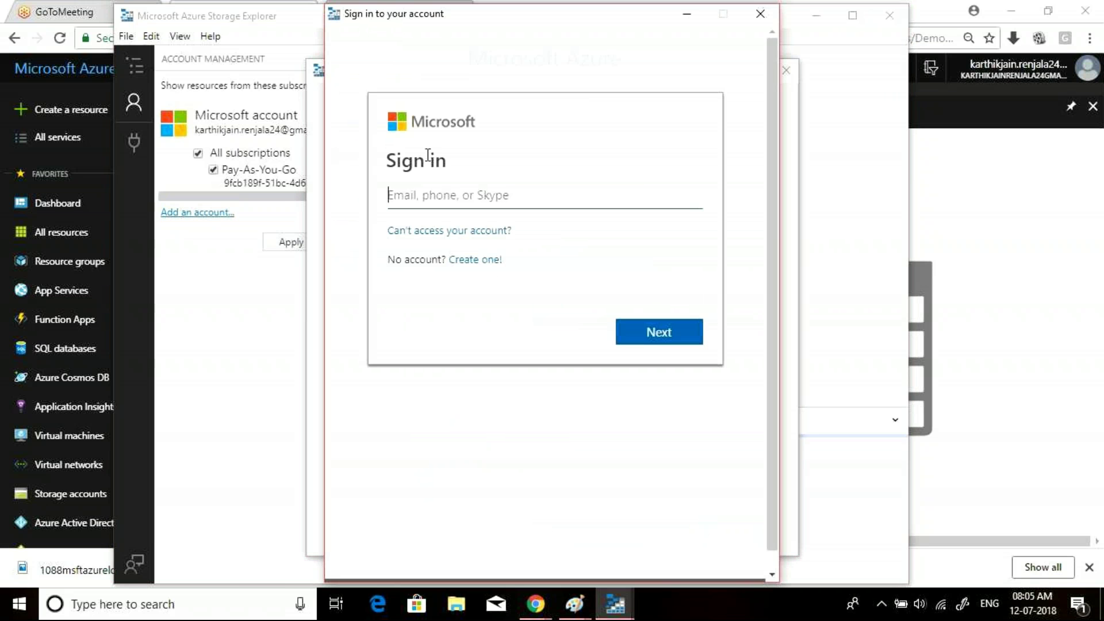
click(761, 14)
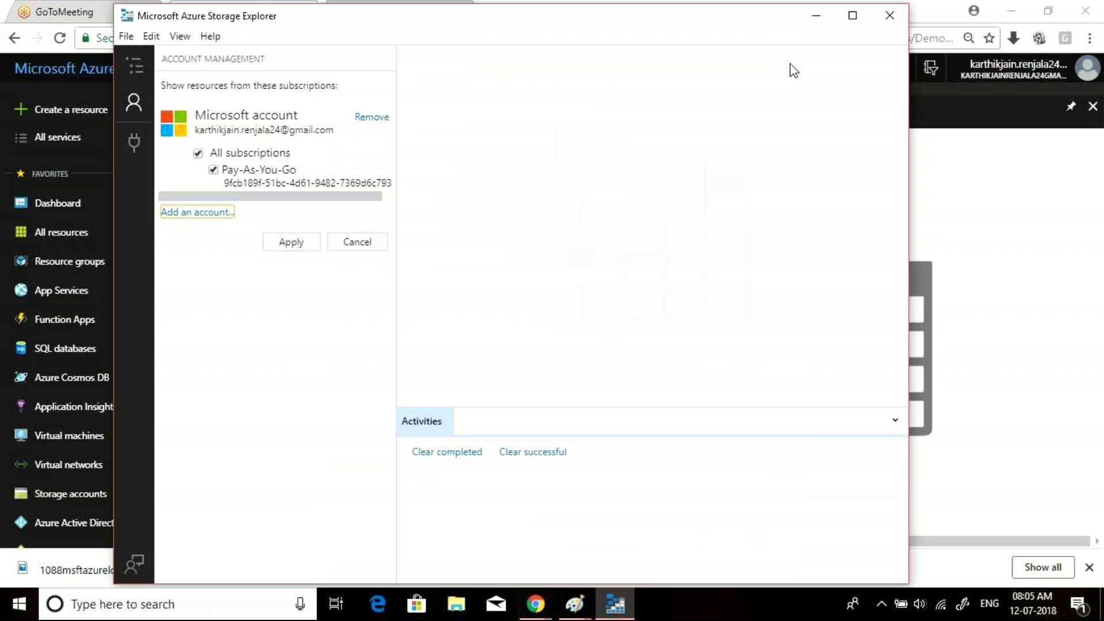
click(197, 212)
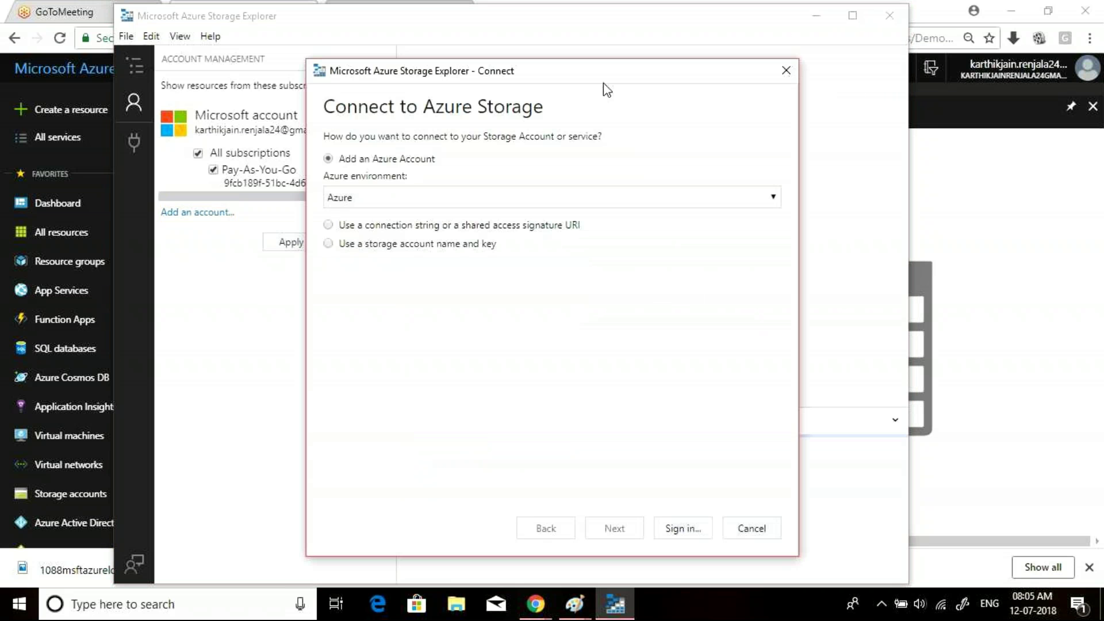
click(786, 70)
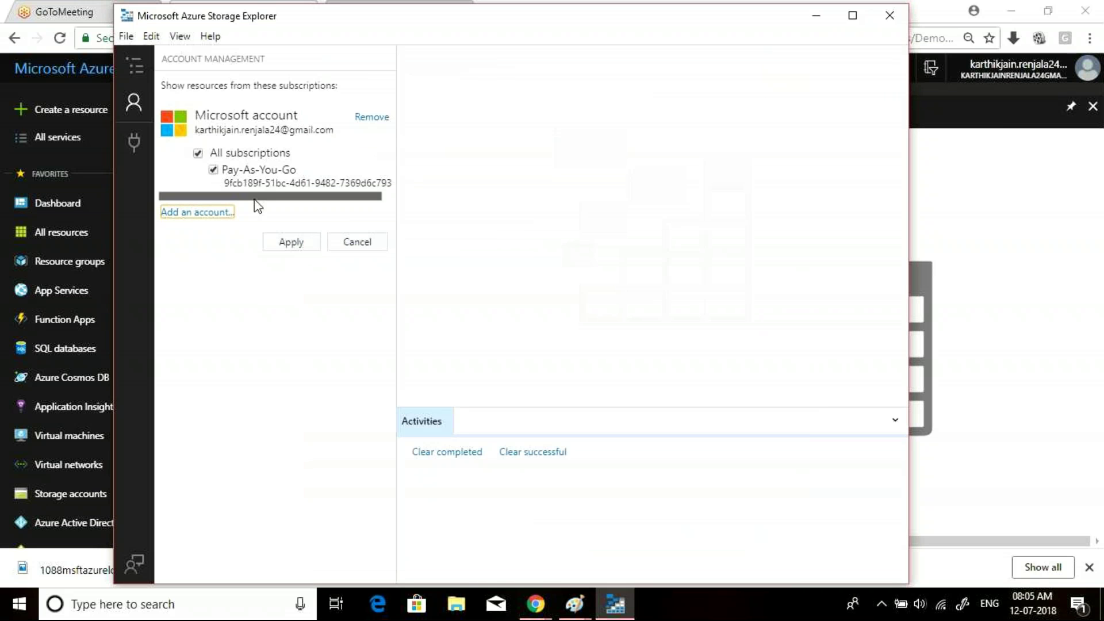
click(133, 103)
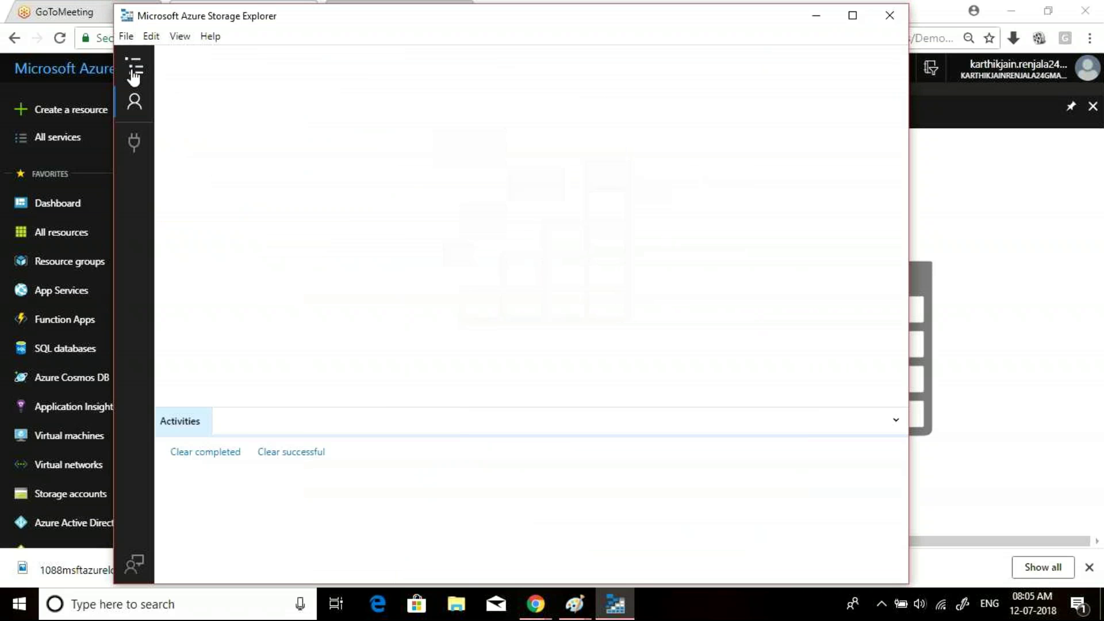
- Expand demo121 > Blob Containers, open test and test2, and copy the 1088msftazurelogo.jpg blob
click(133, 69)
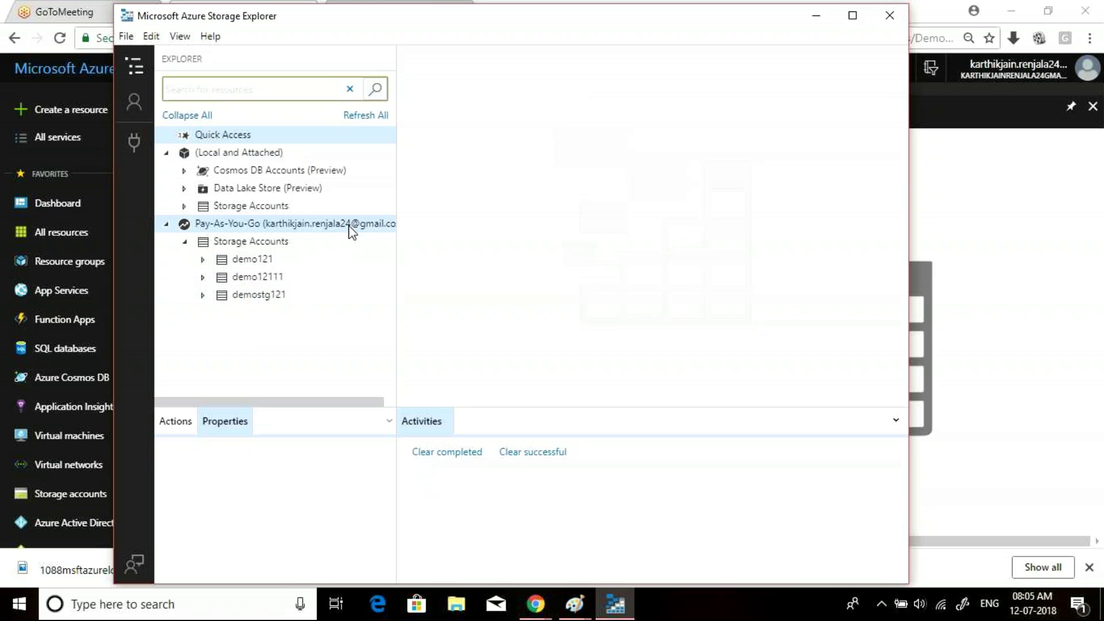
click(204, 260)
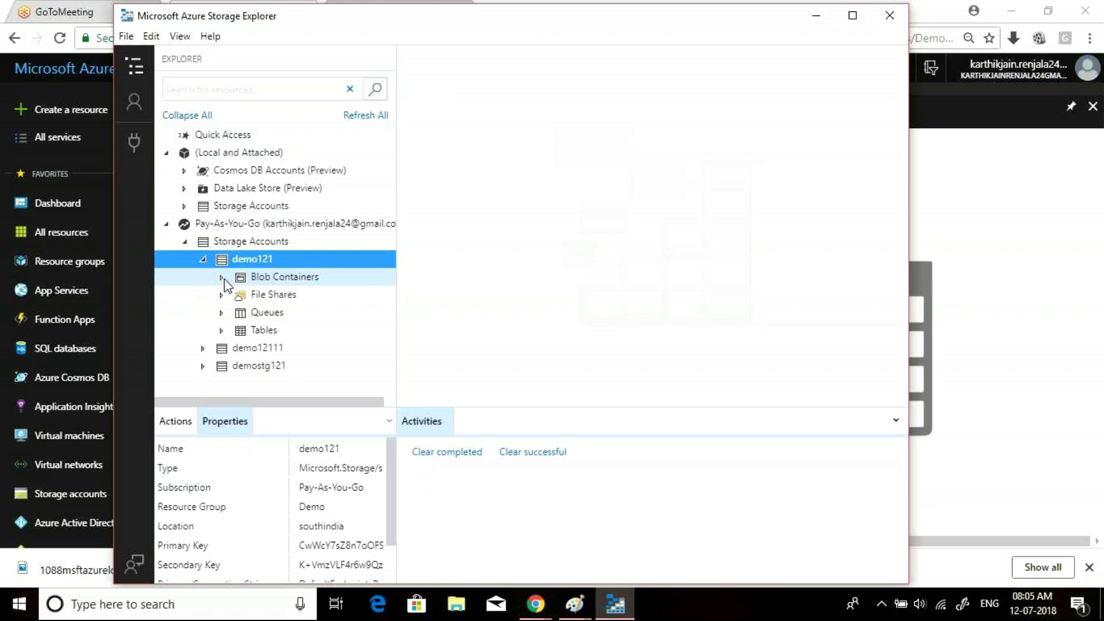
click(222, 278)
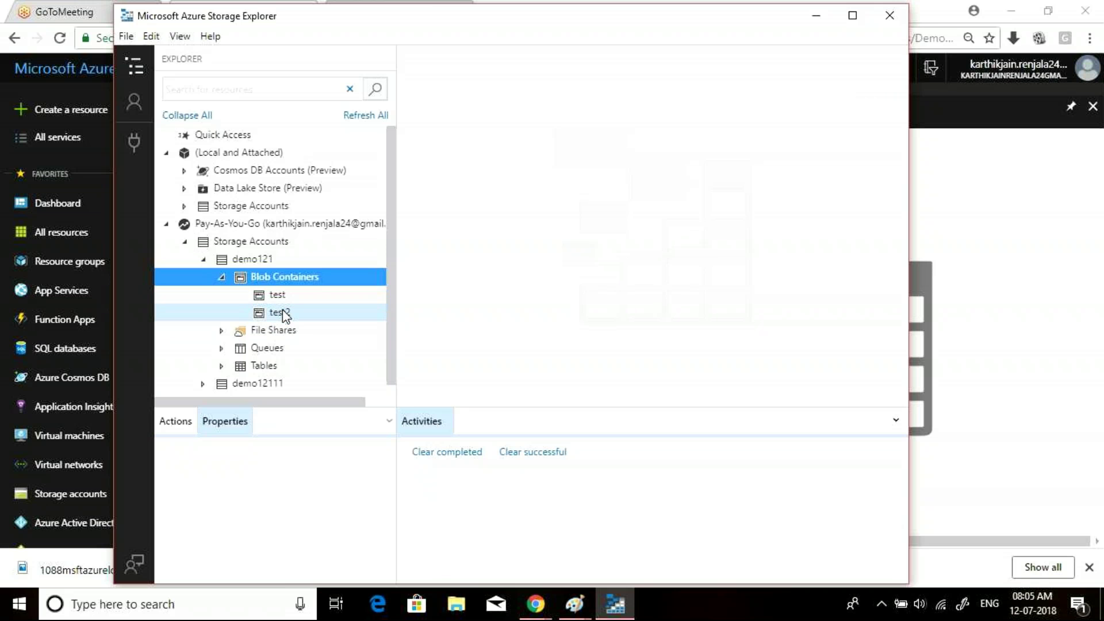
click(280, 299)
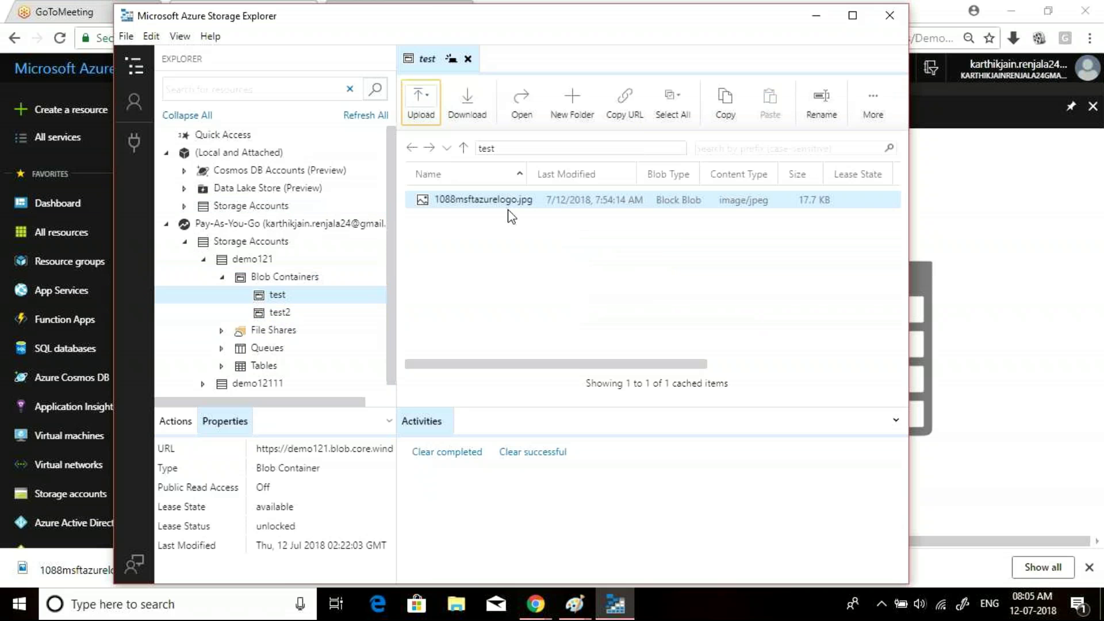
click(279, 313)
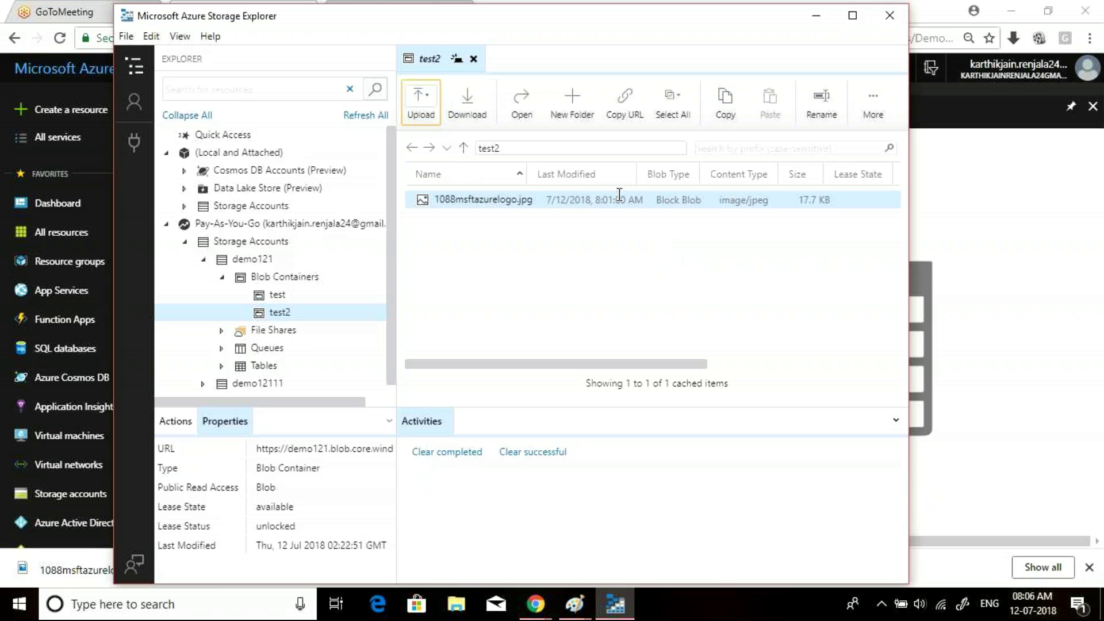
click(735, 114)
click(322, 280)
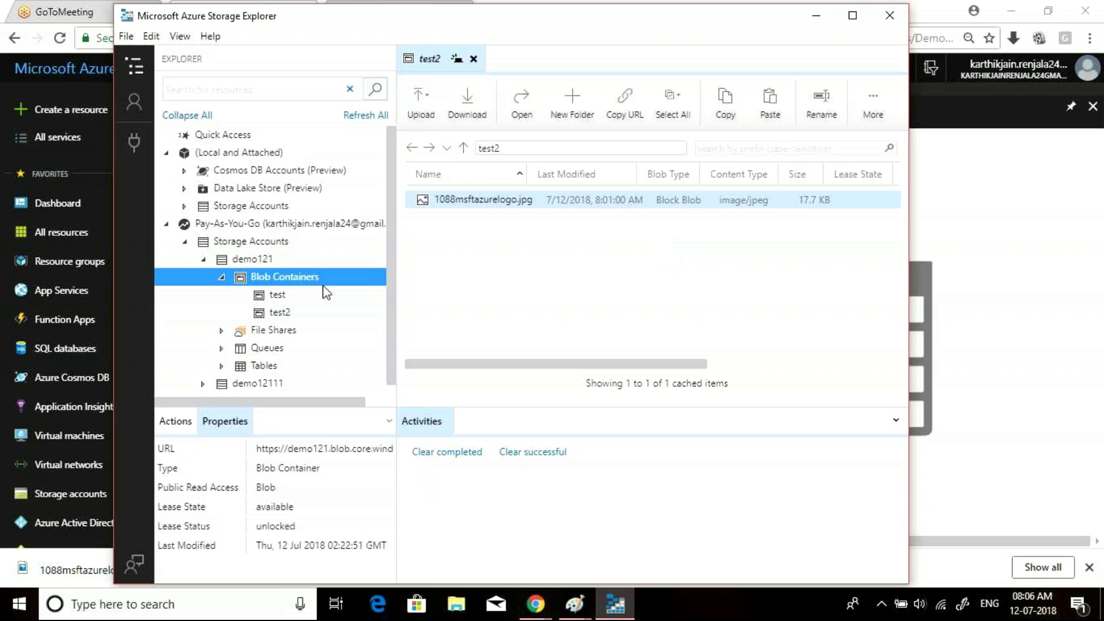
- Paste the copied blob into the test container, review the already-exists conflict in Activities, then minimize
click(302, 298)
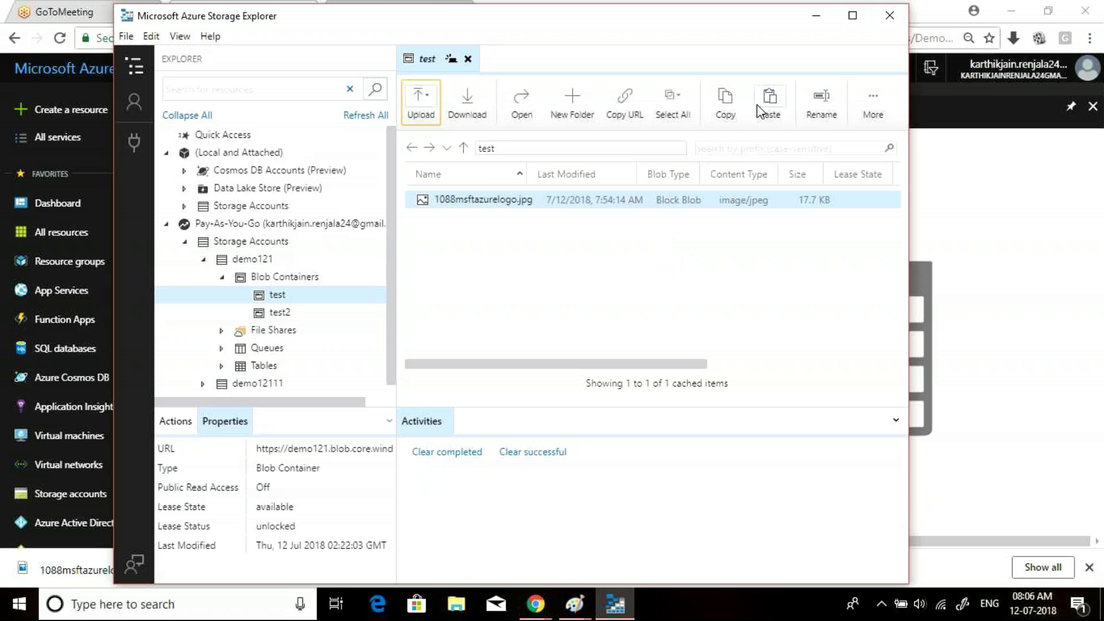
click(757, 105)
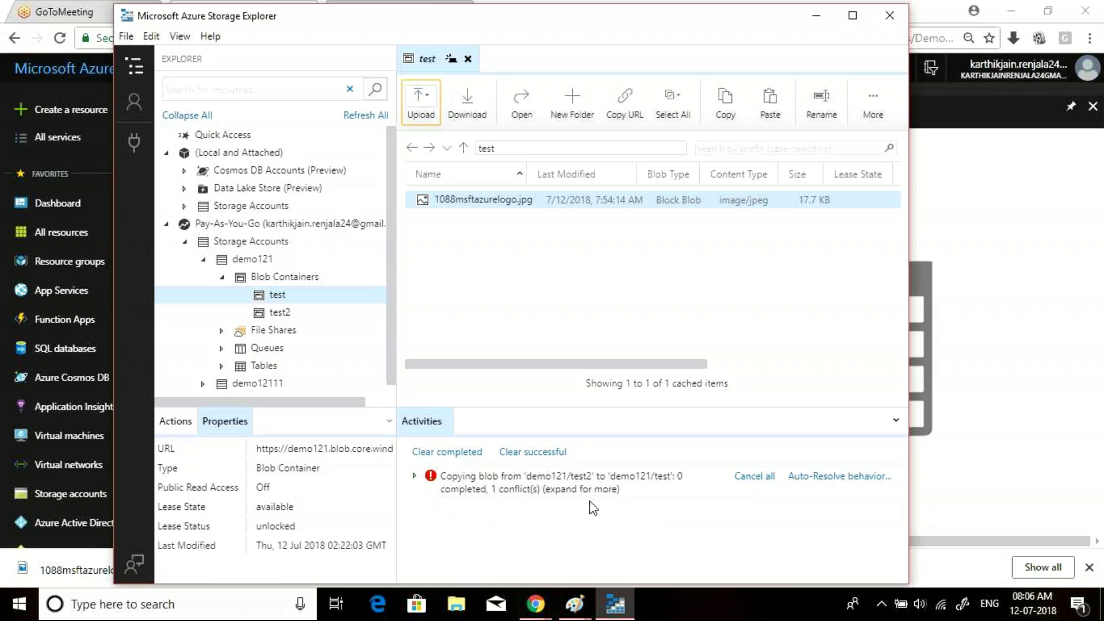
click(654, 472)
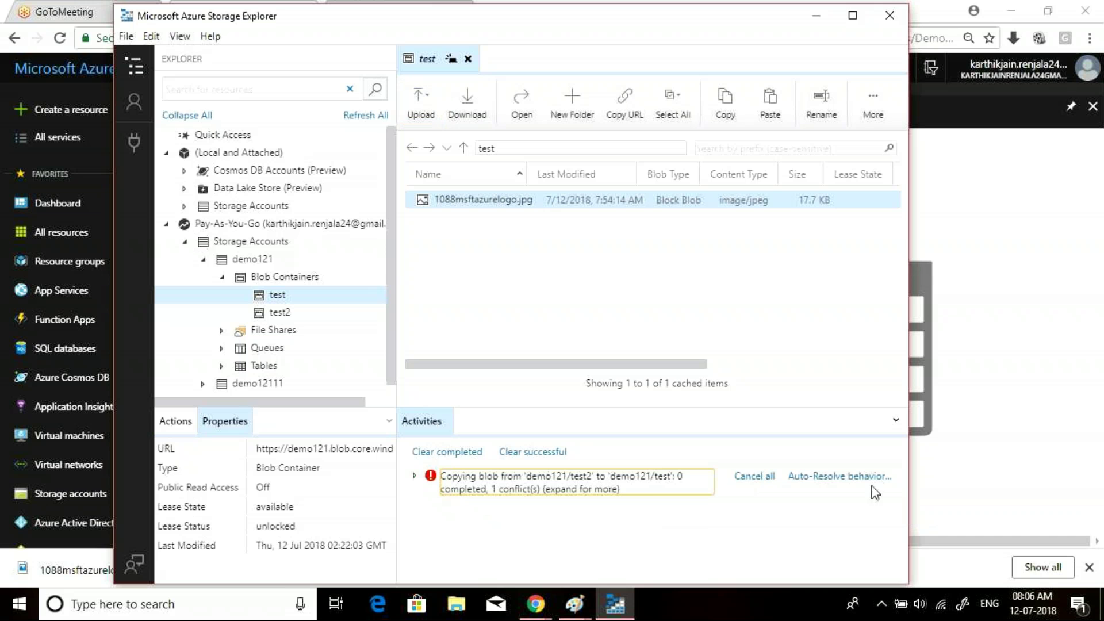
click(414, 476)
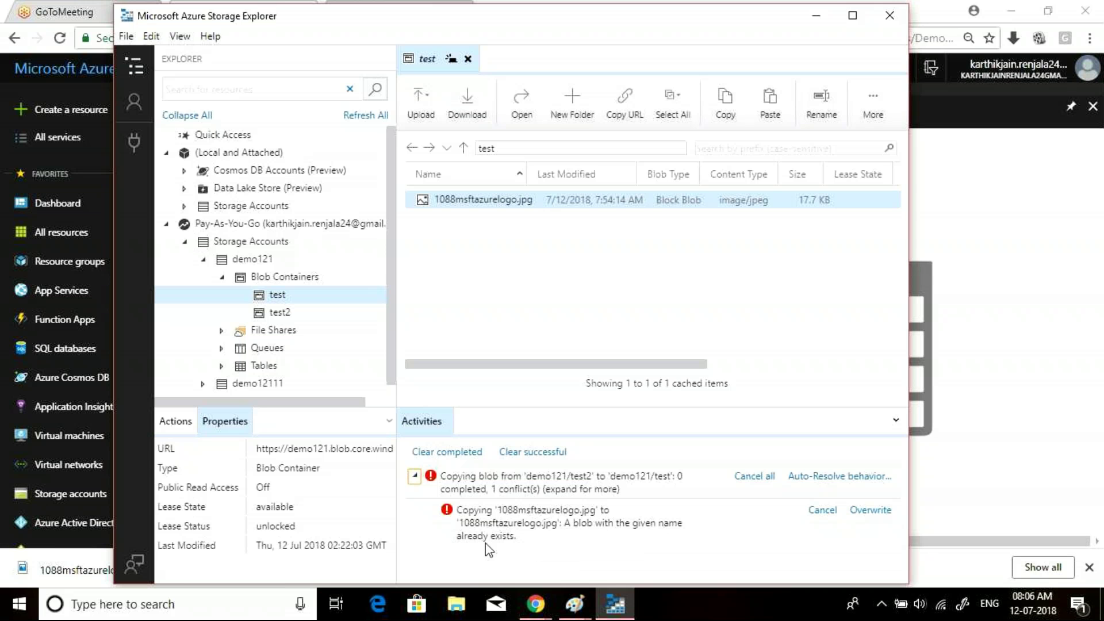
click(809, 23)
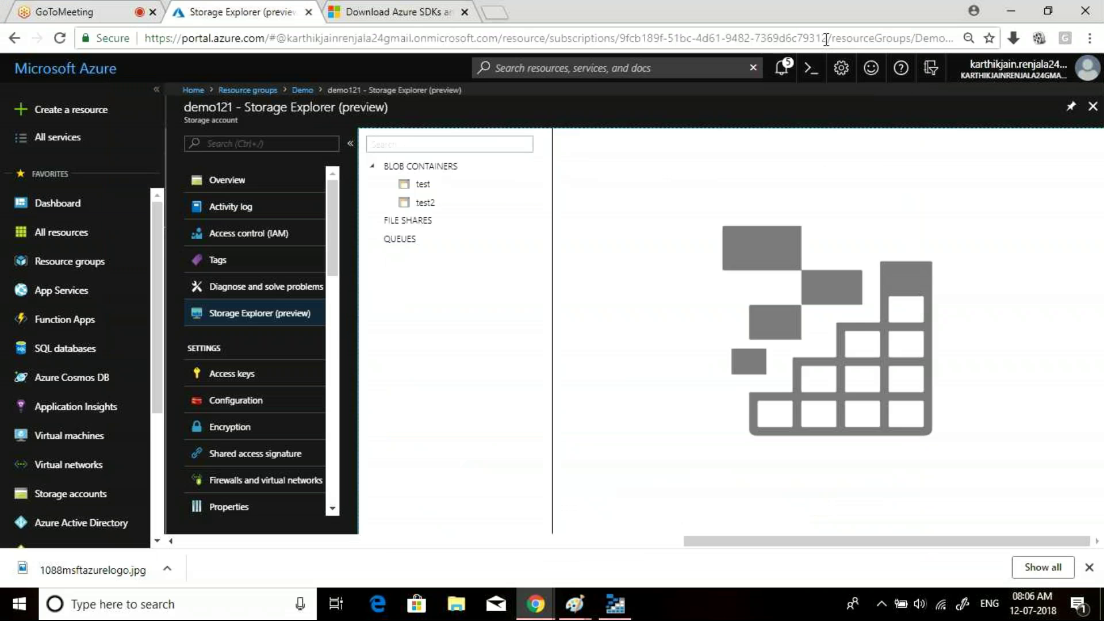
- Check the portal notifications, then restore the Storage Explorer desktop window from the taskbar
click(781, 67)
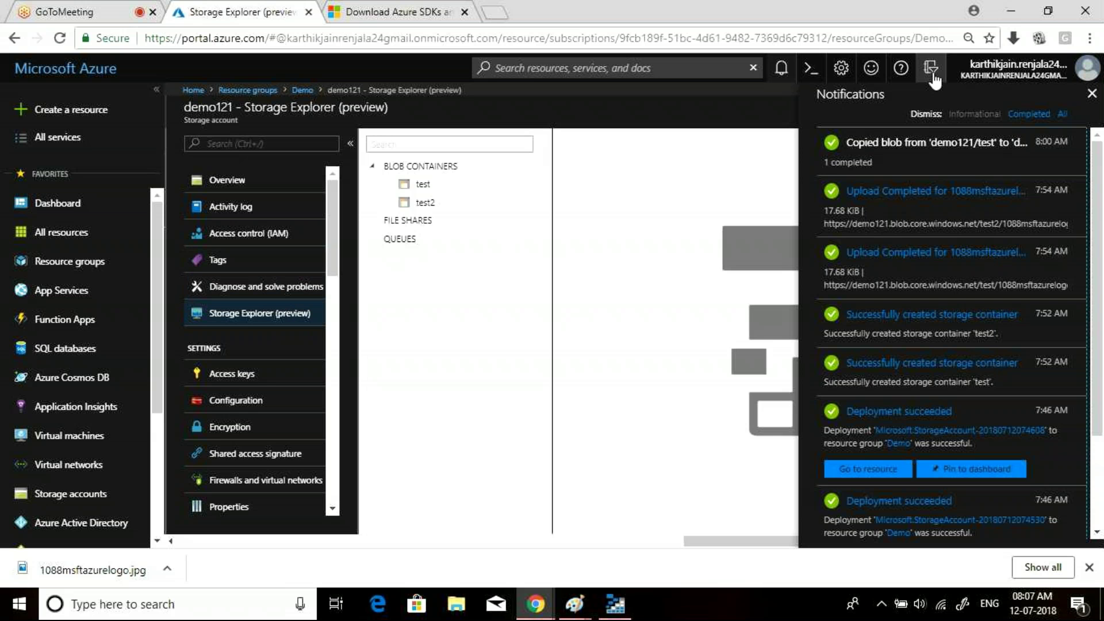
scroll(292, 271, down, 10)
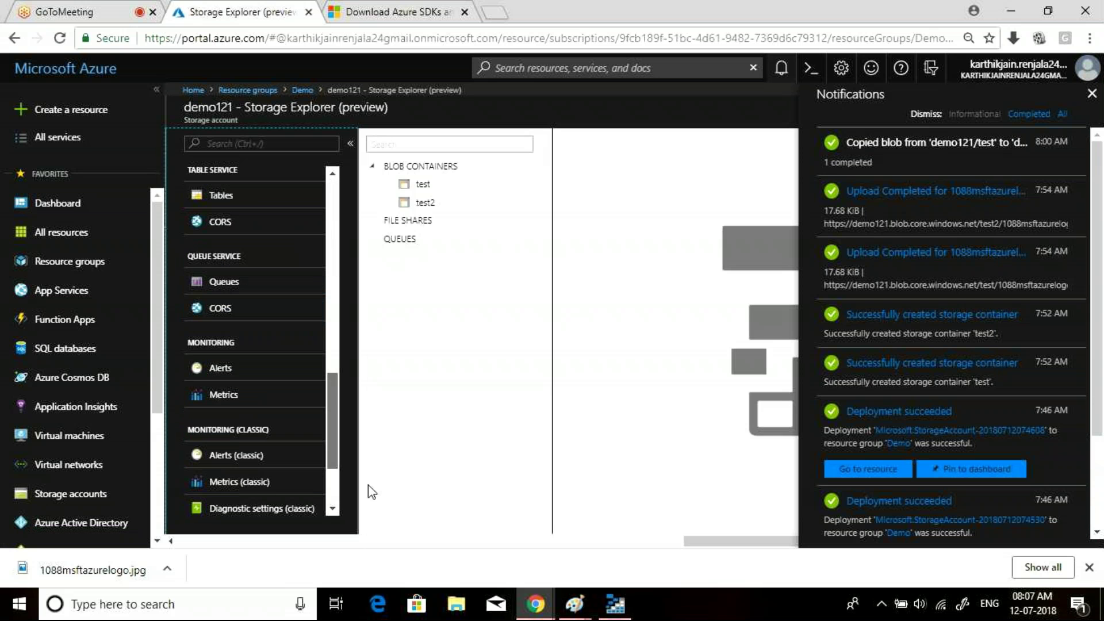
scroll(317, 494, down, 2)
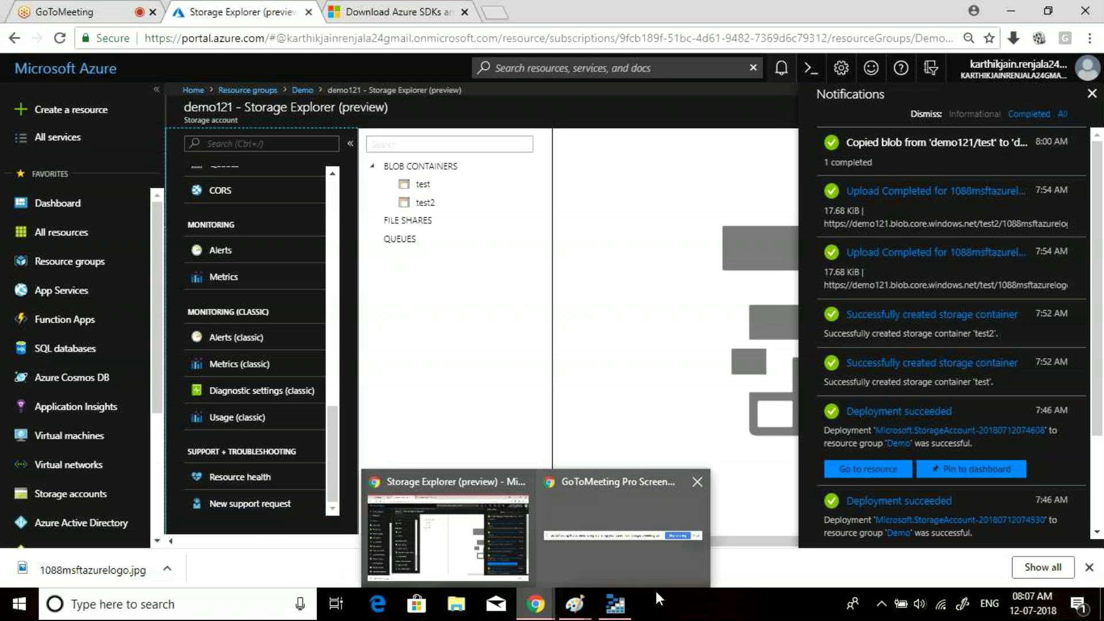
click(616, 617)
click(616, 617)
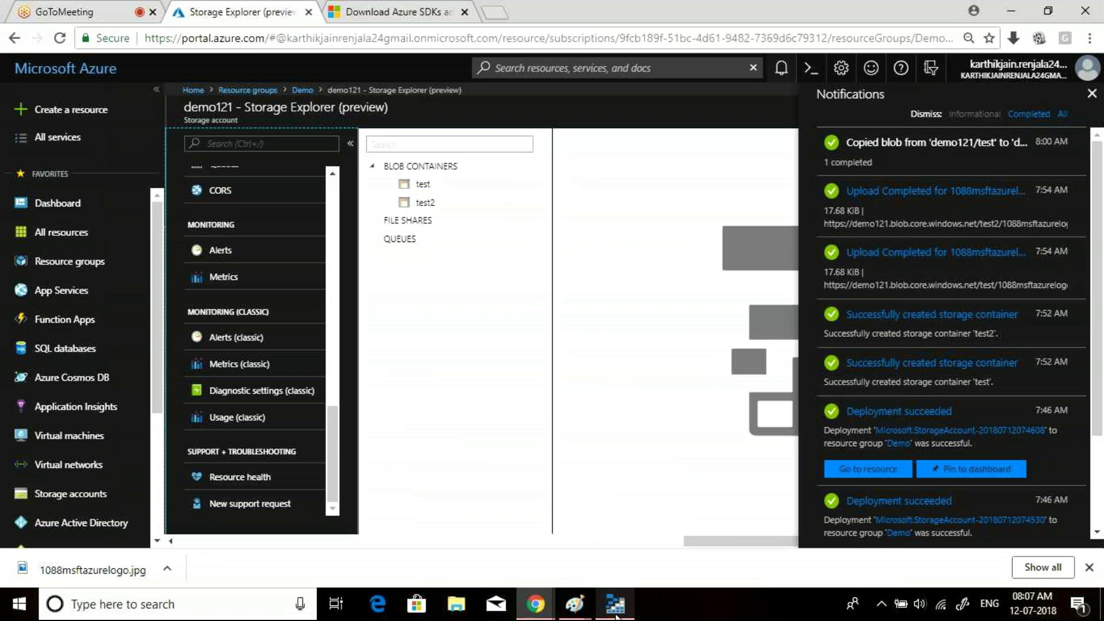
click(615, 617)
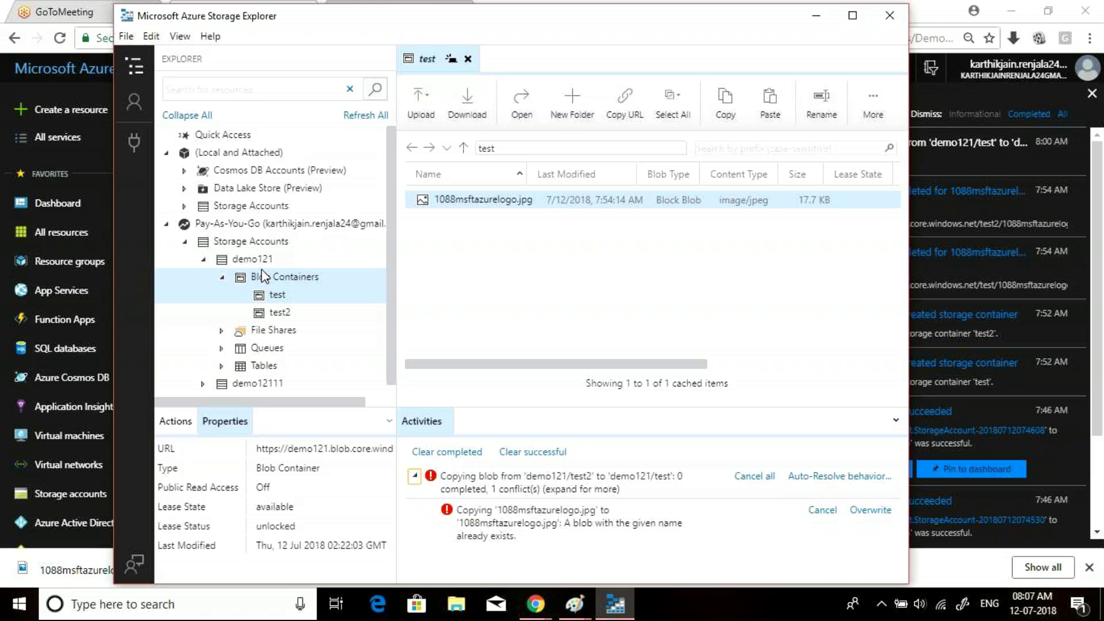
- Collapse Blob Containers and the demo121 account in the tree, then minimise Storage Explorer
click(222, 278)
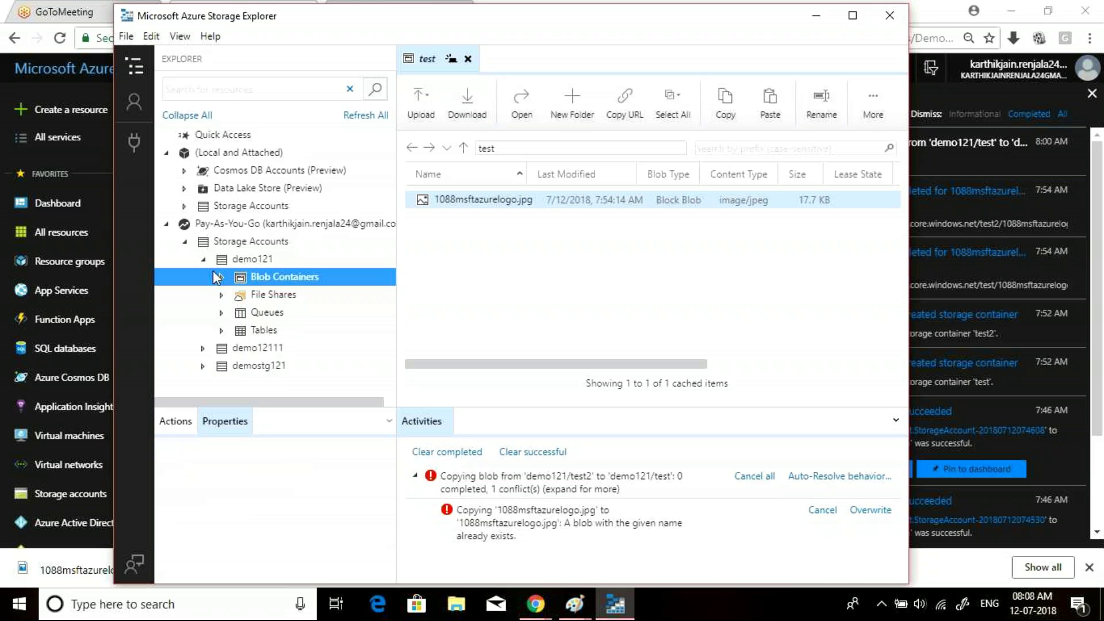
click(206, 260)
click(204, 260)
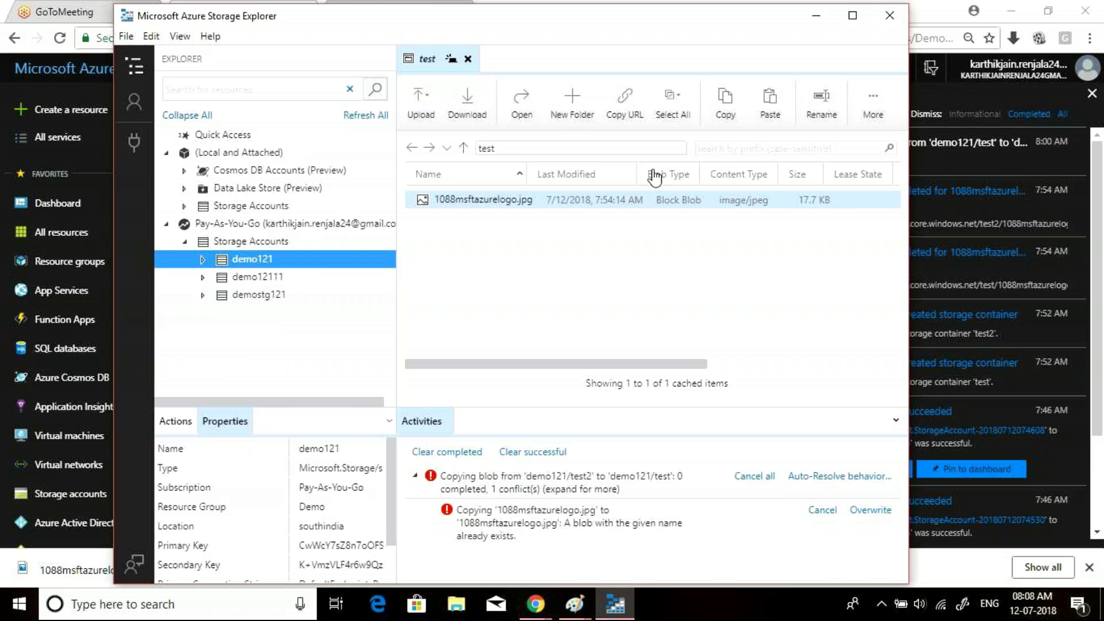
click(816, 16)
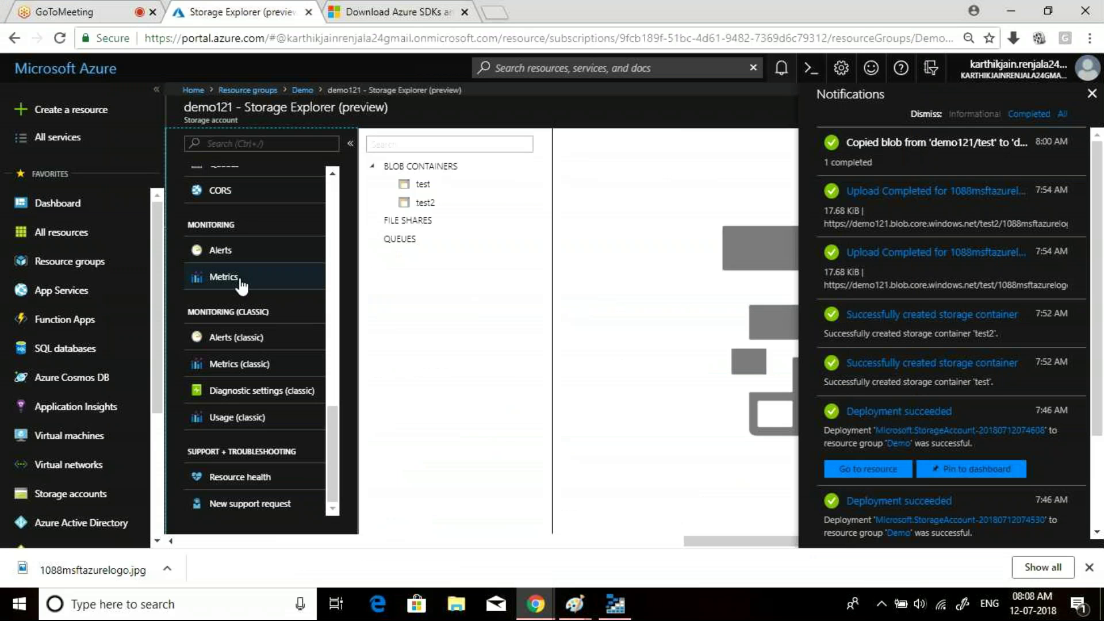
- Scroll the storage account menu back to the top and restore the Storage Explorer window
click(333, 221)
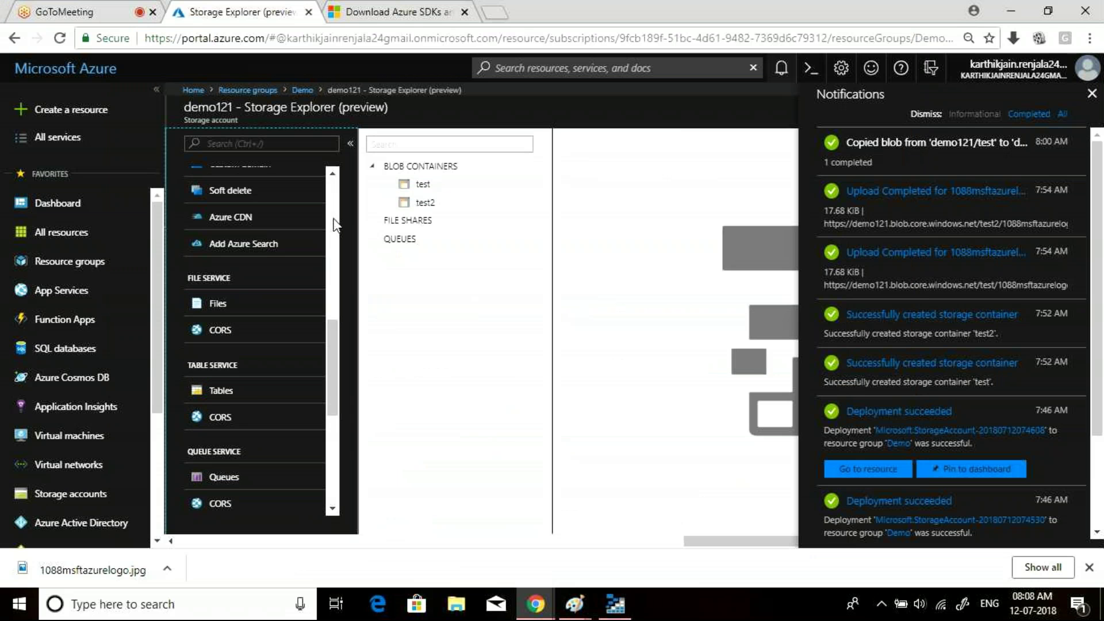
scroll(335, 224, up, 6)
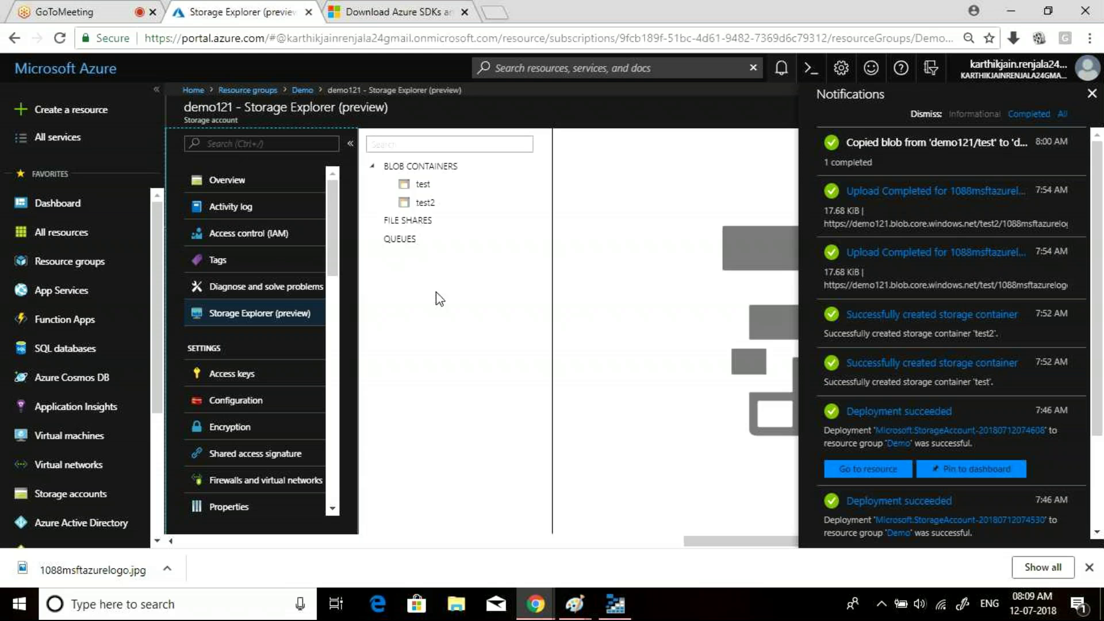
click(615, 604)
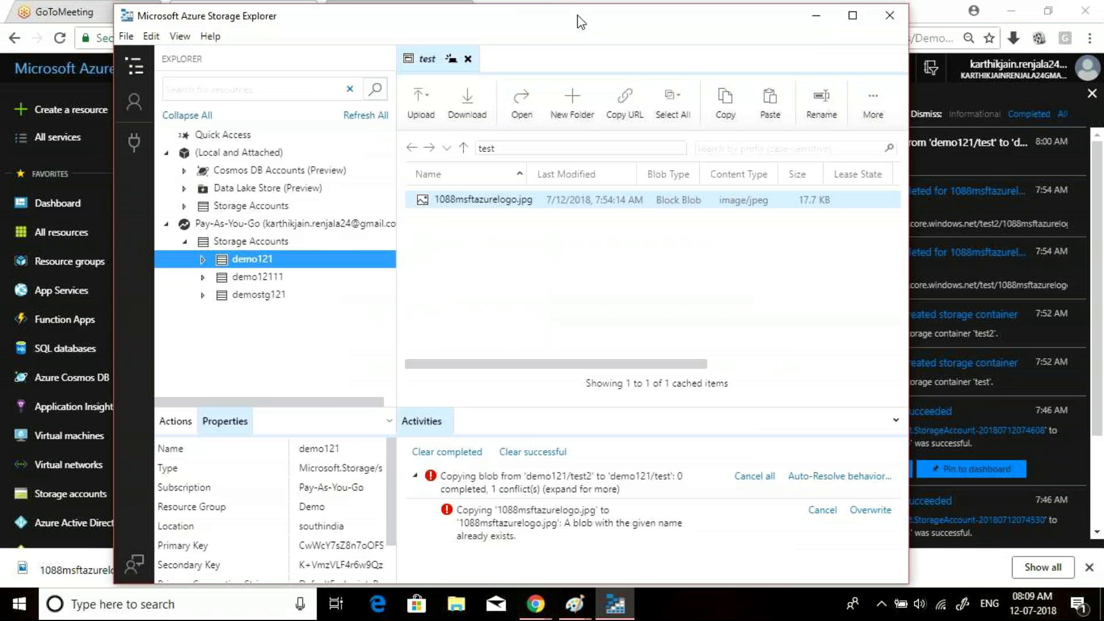
- Close the portal notifications, restore Storage Explorer, and expand demo121's Blob Containers to show test and test2
drag(577, 22, 638, 26)
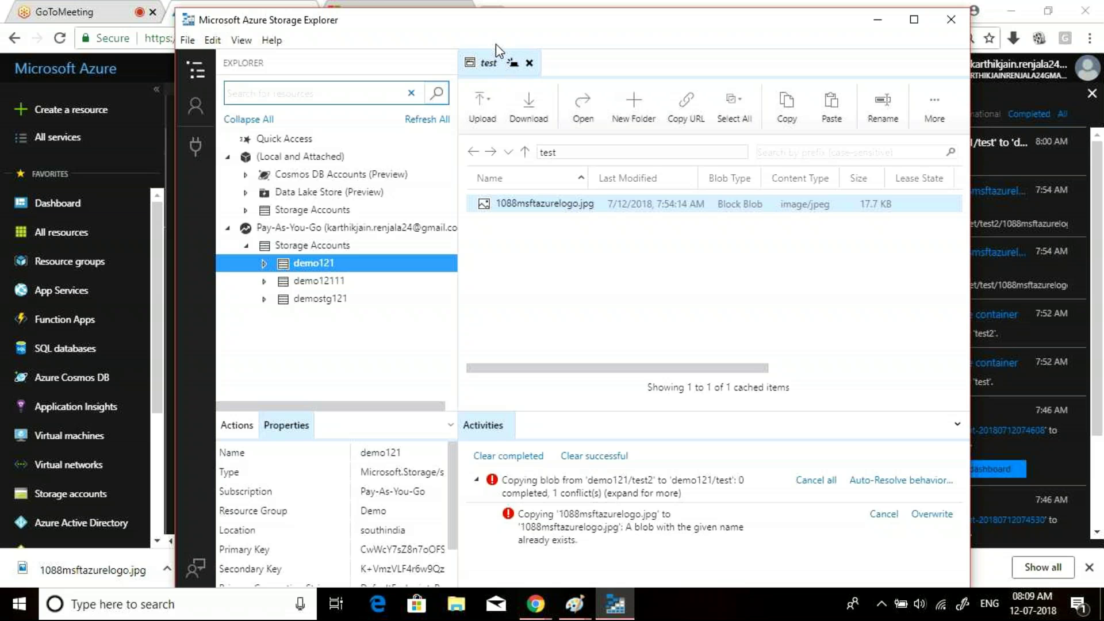
click(878, 18)
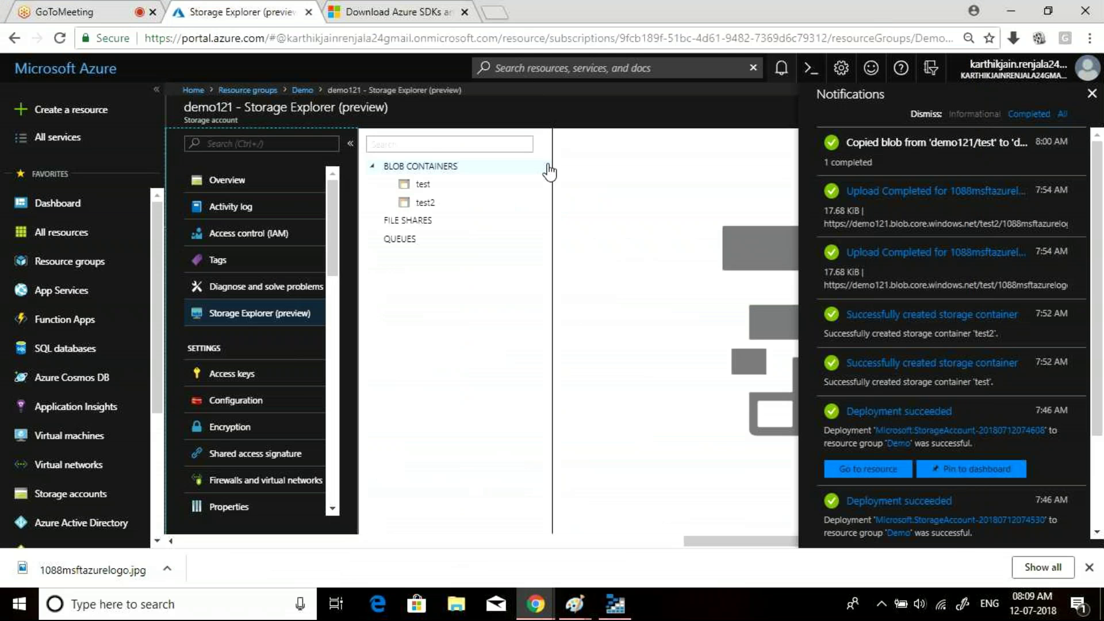
click(1092, 93)
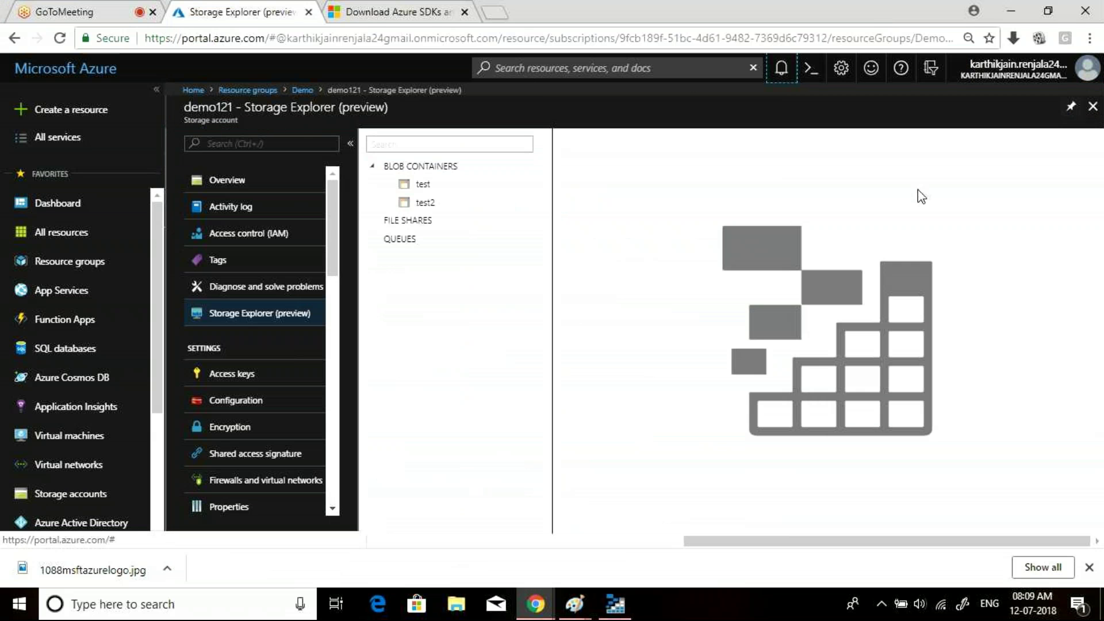
click(615, 604)
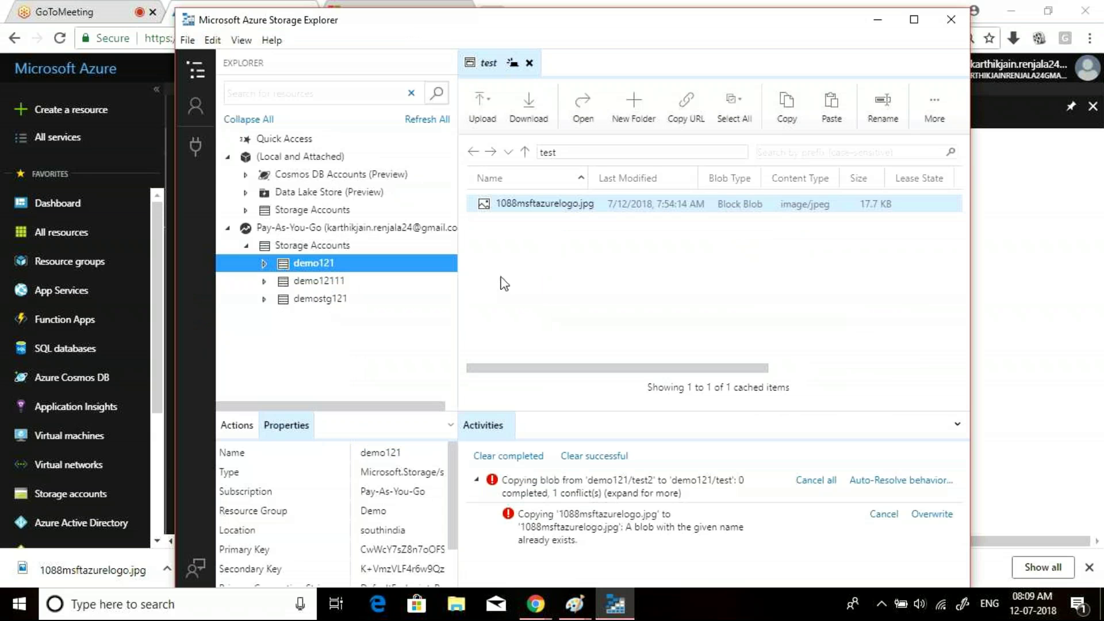
click(264, 263)
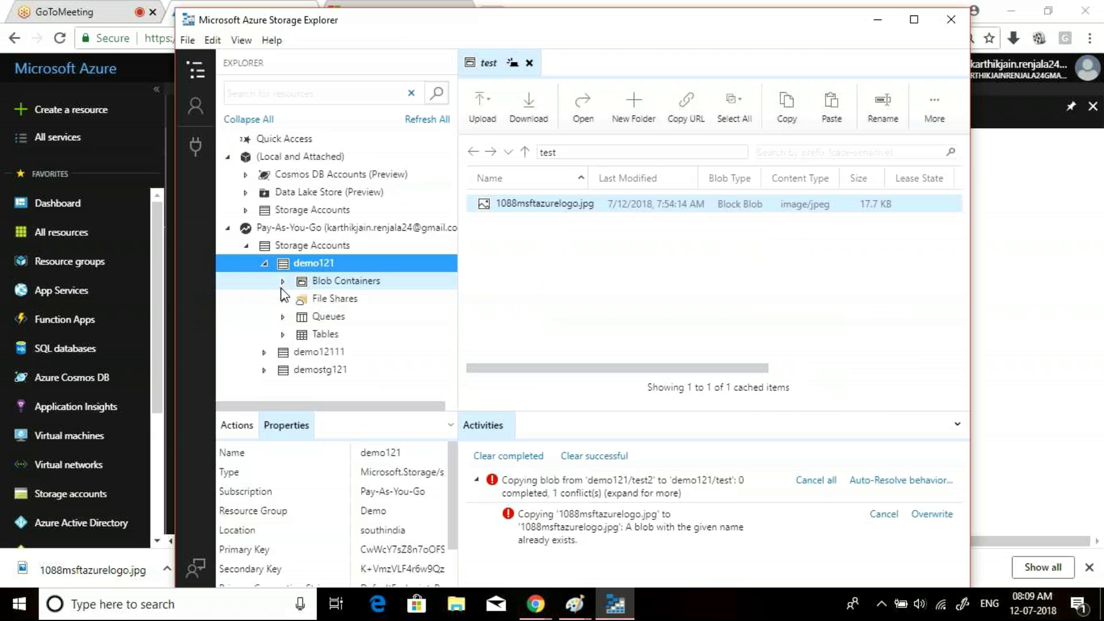
click(283, 283)
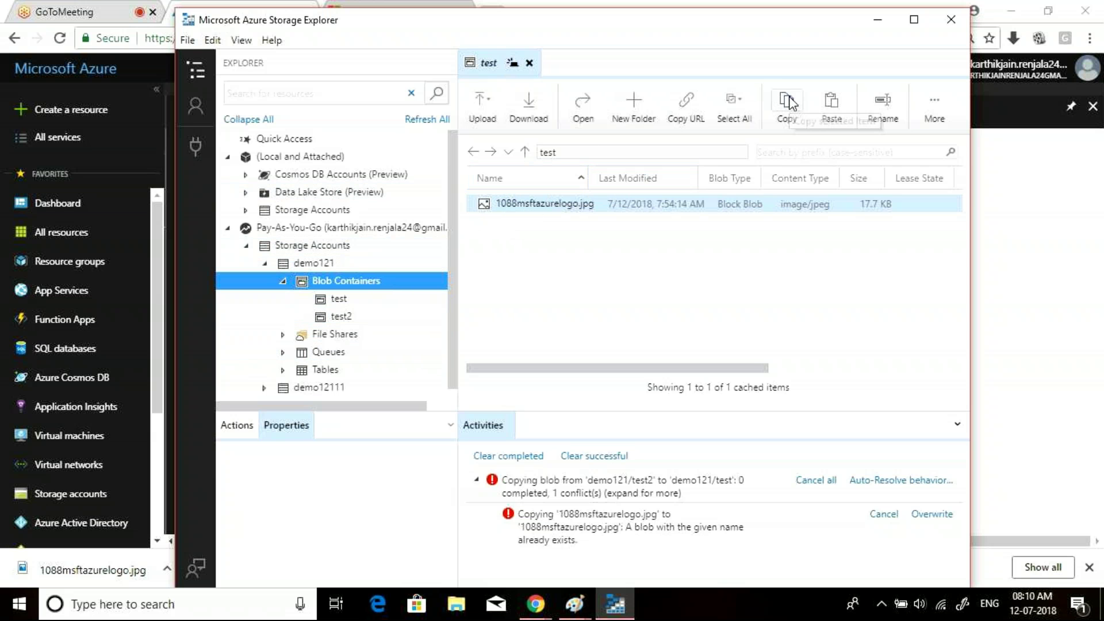
- Create blob container 1213 in demo121 and paste 1088msftazurelogo.jpg into it
right_click(349, 285)
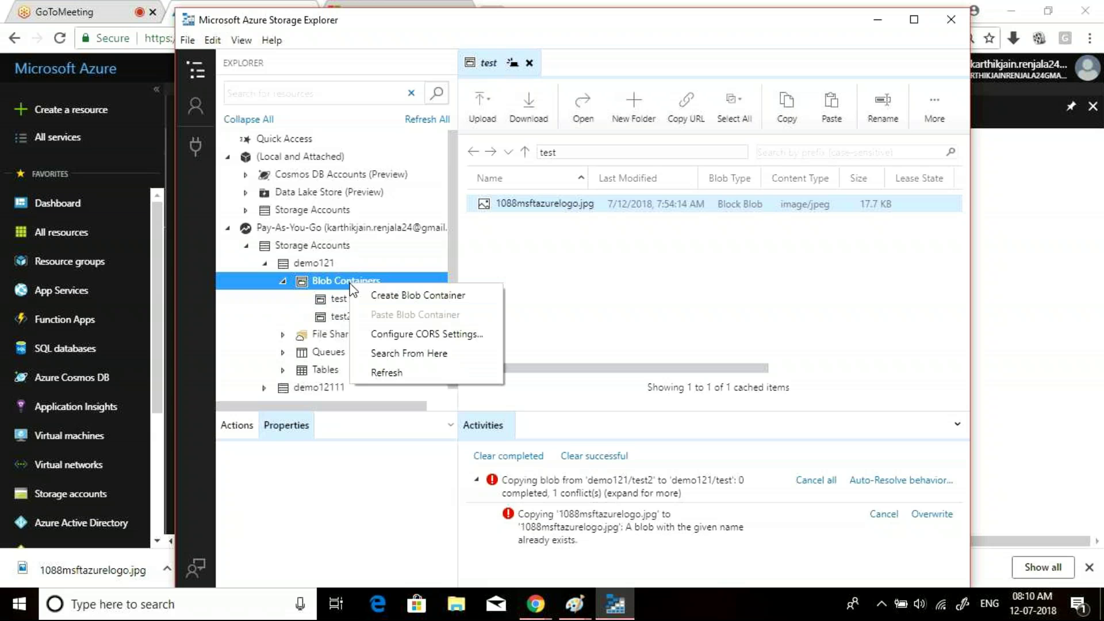
click(414, 296)
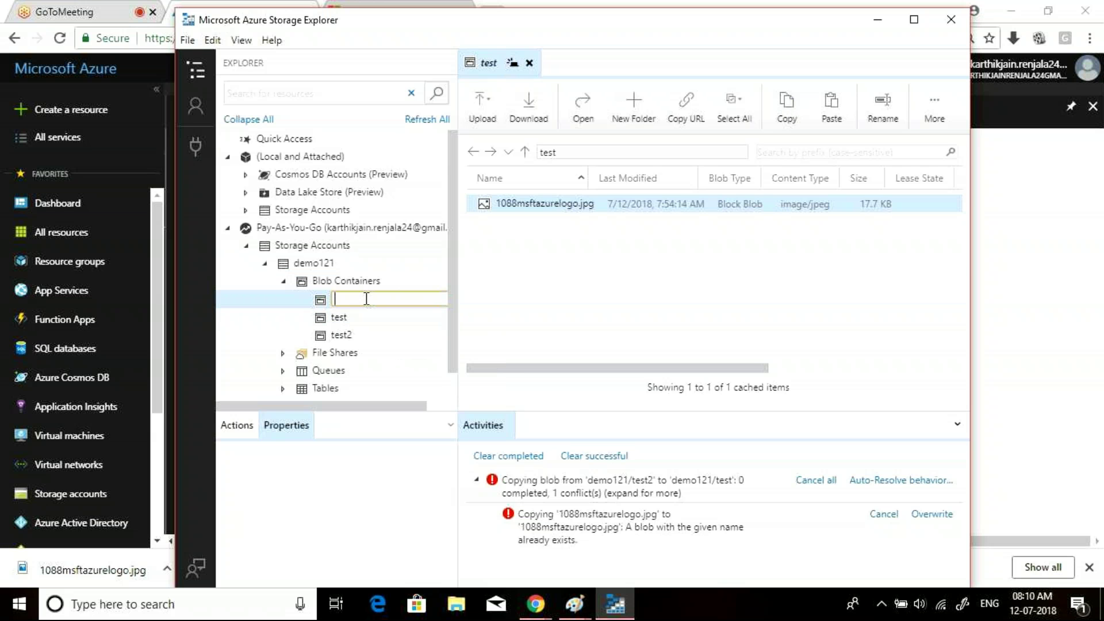
text(1213)
click(507, 310)
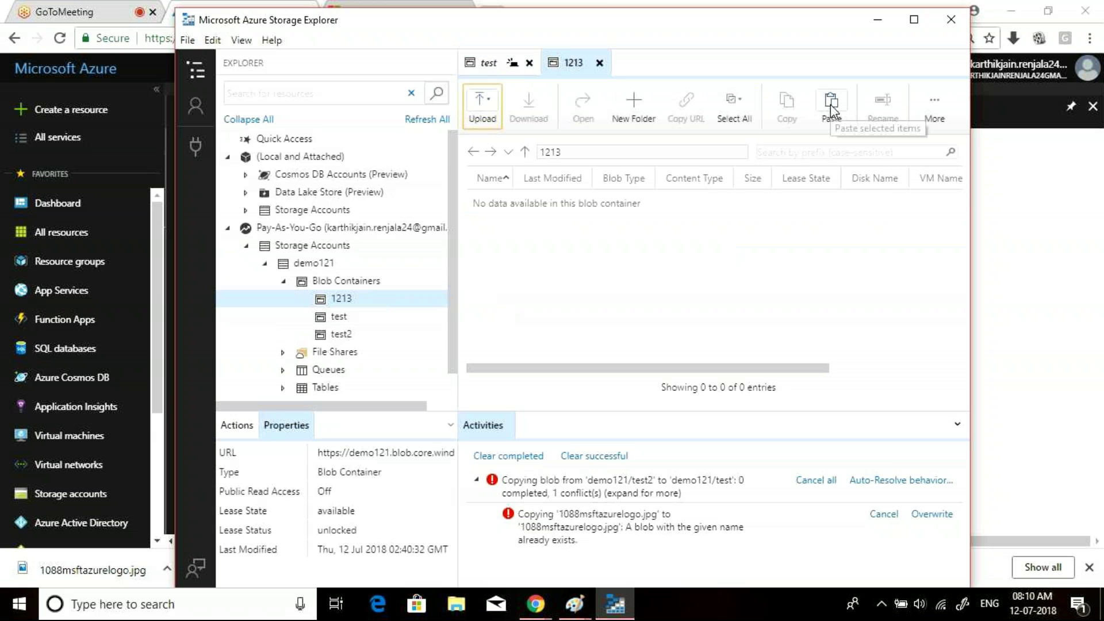
click(832, 103)
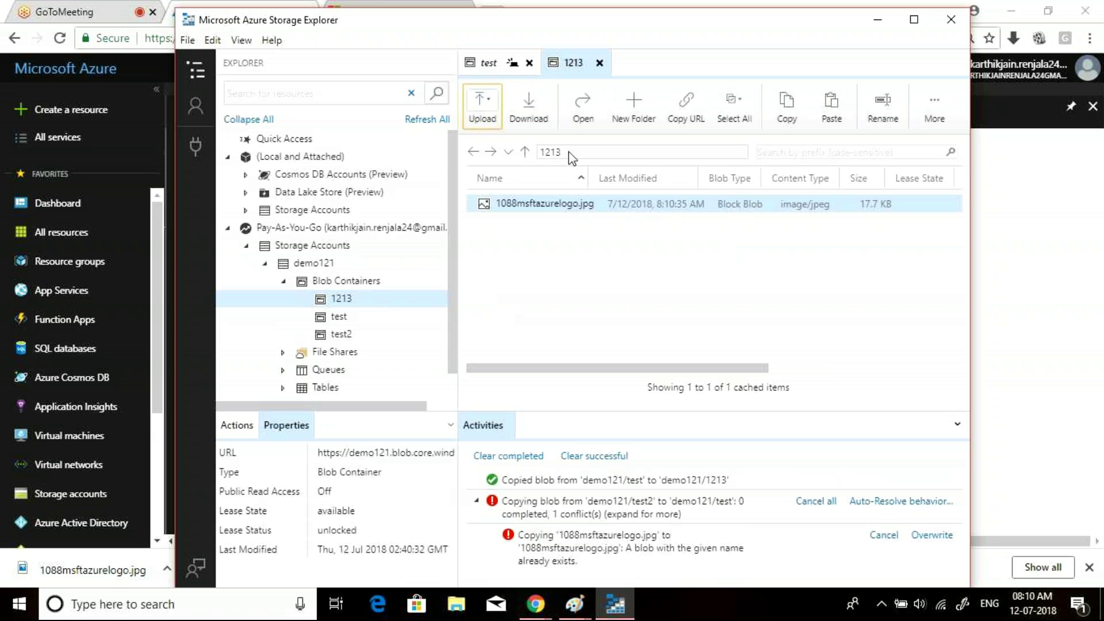
right_click(528, 205)
- Rename the blob in container 1213 to sdafsd.jpg and copy it
click(562, 305)
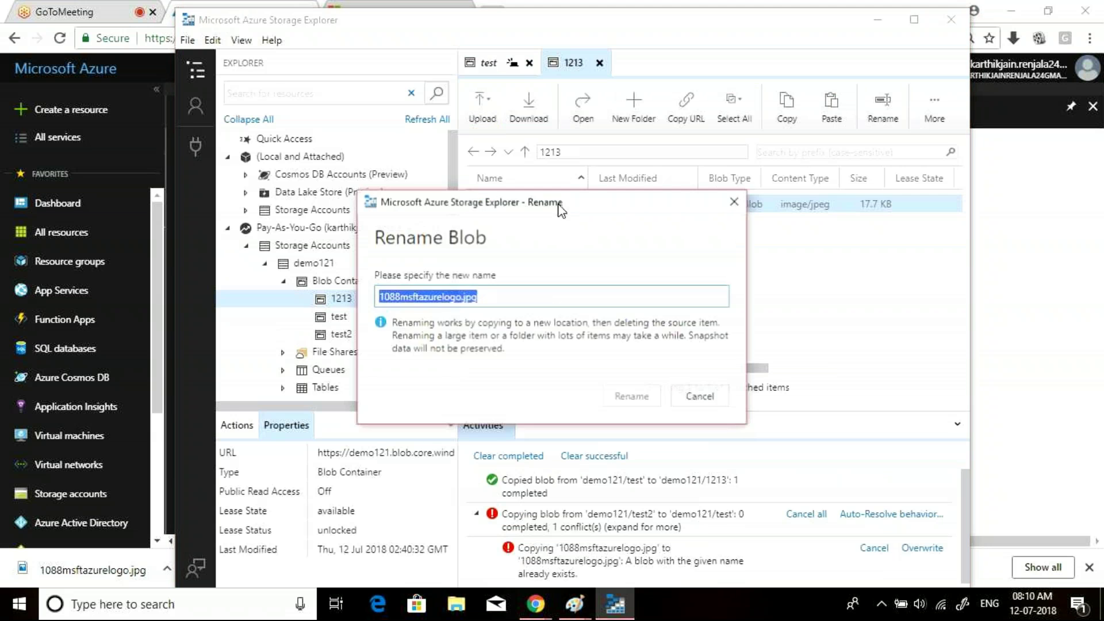
click(461, 297)
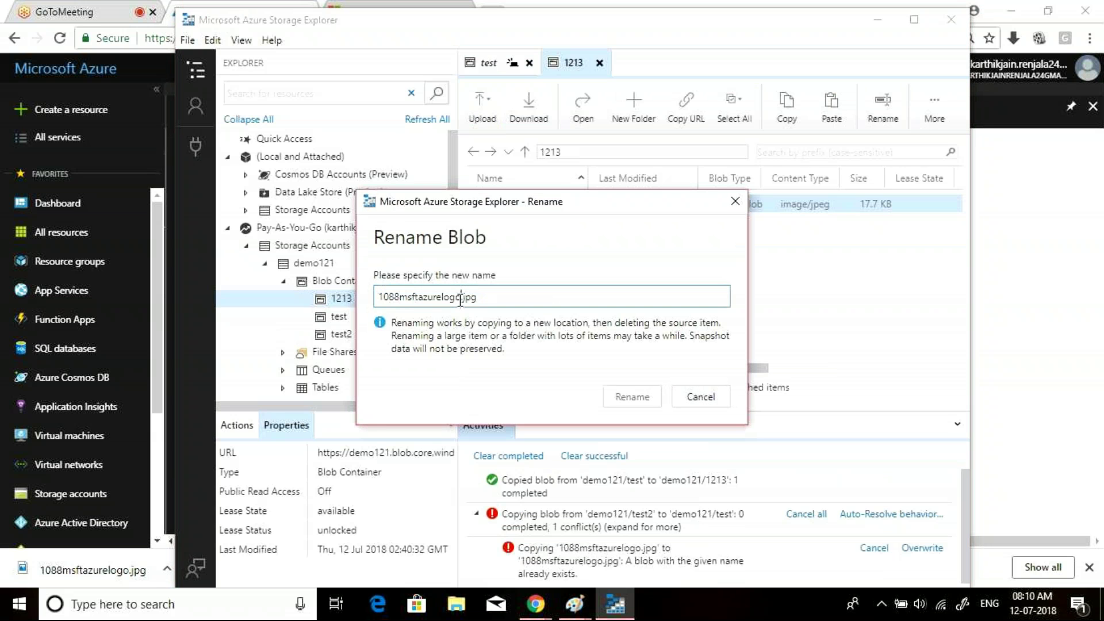
drag(460, 297, 284, 313)
key(BackSpace)
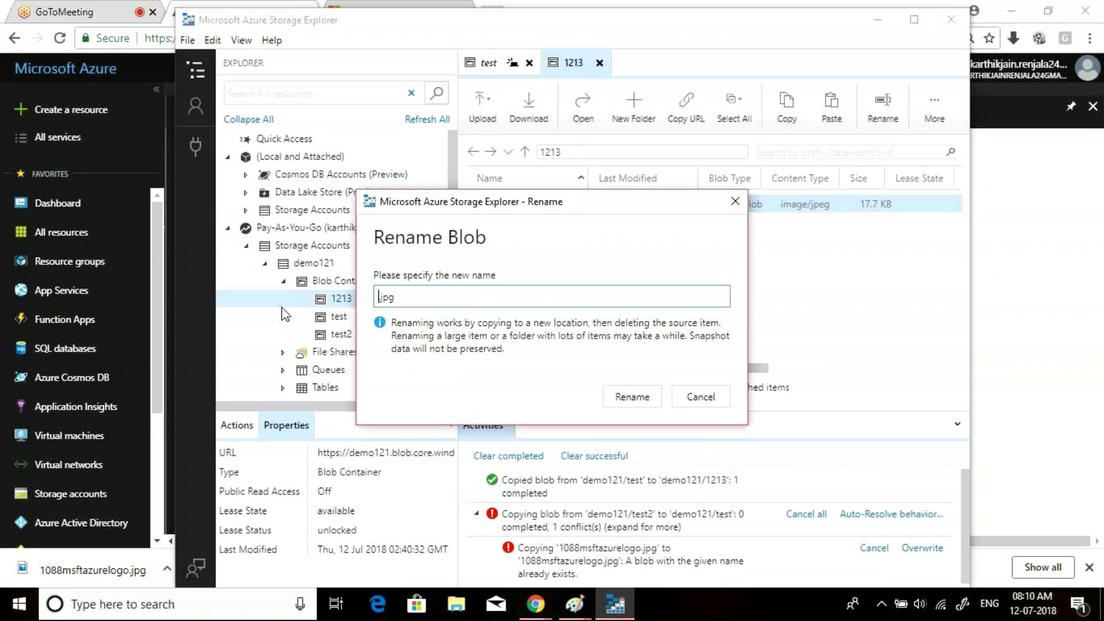
text(sdafsd)
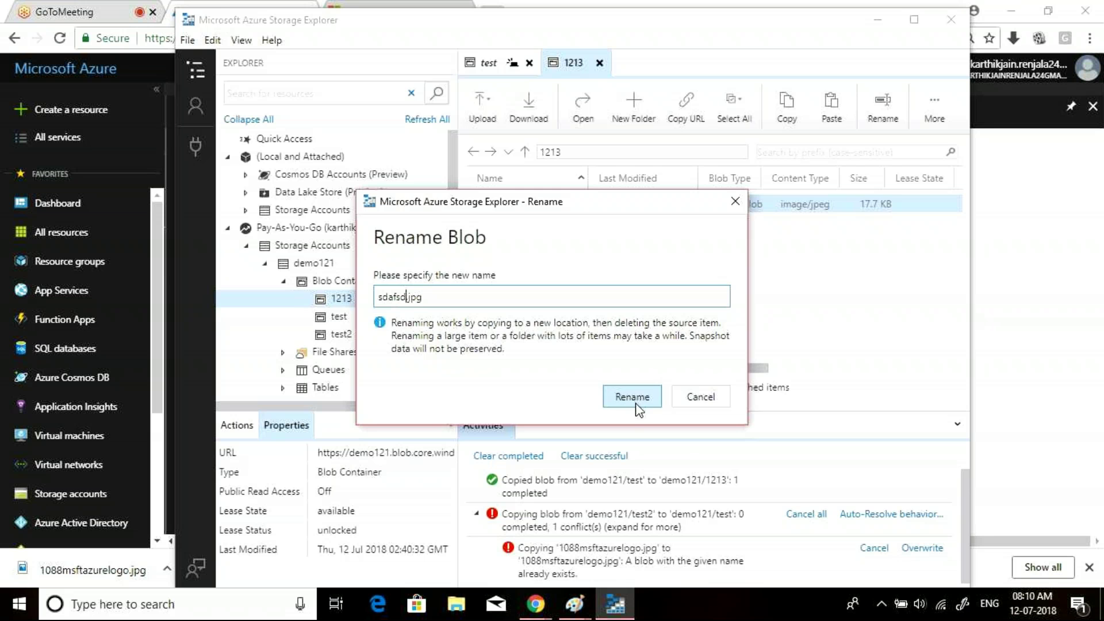
click(632, 397)
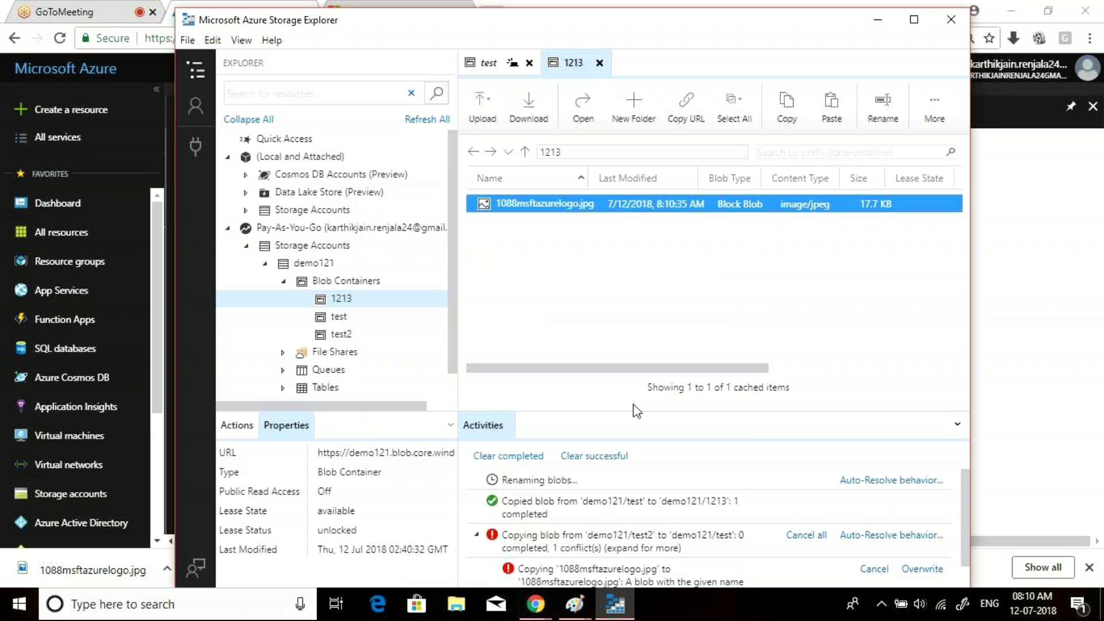
click(790, 110)
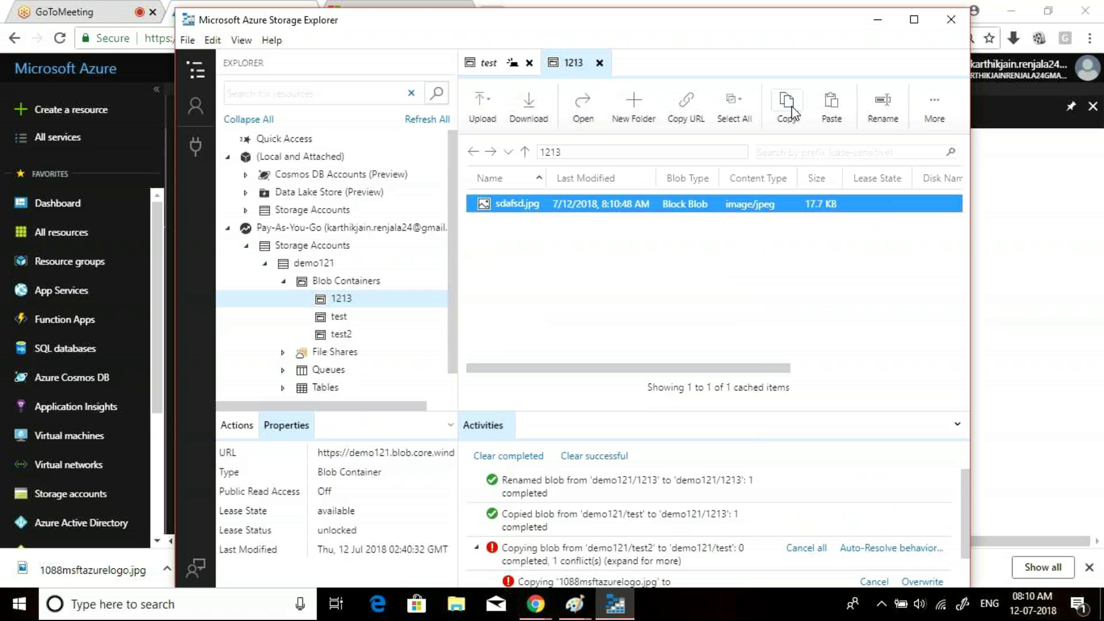
- Paste sdafsd.jpg into test2, then return to the test container and select 1088msftazurelogo.jpg
click(343, 335)
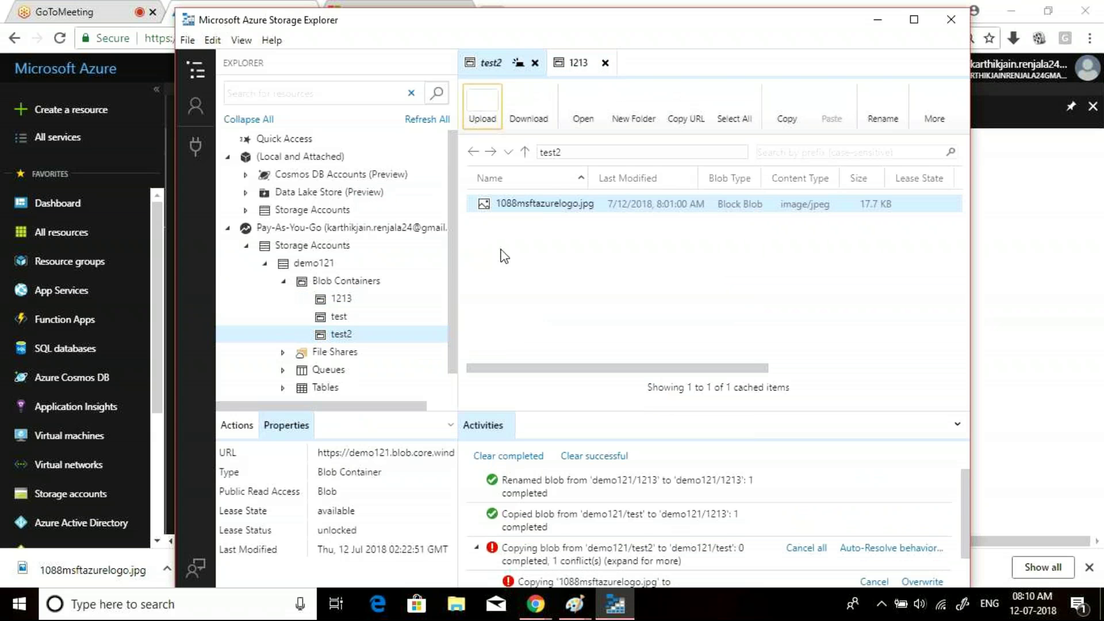
click(826, 111)
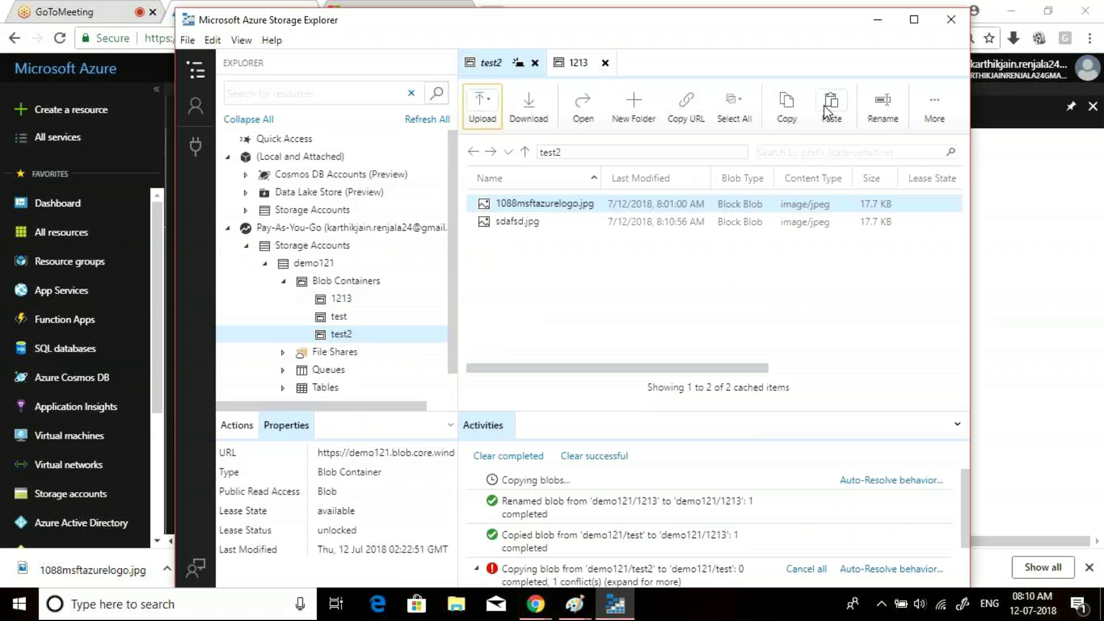
click(346, 300)
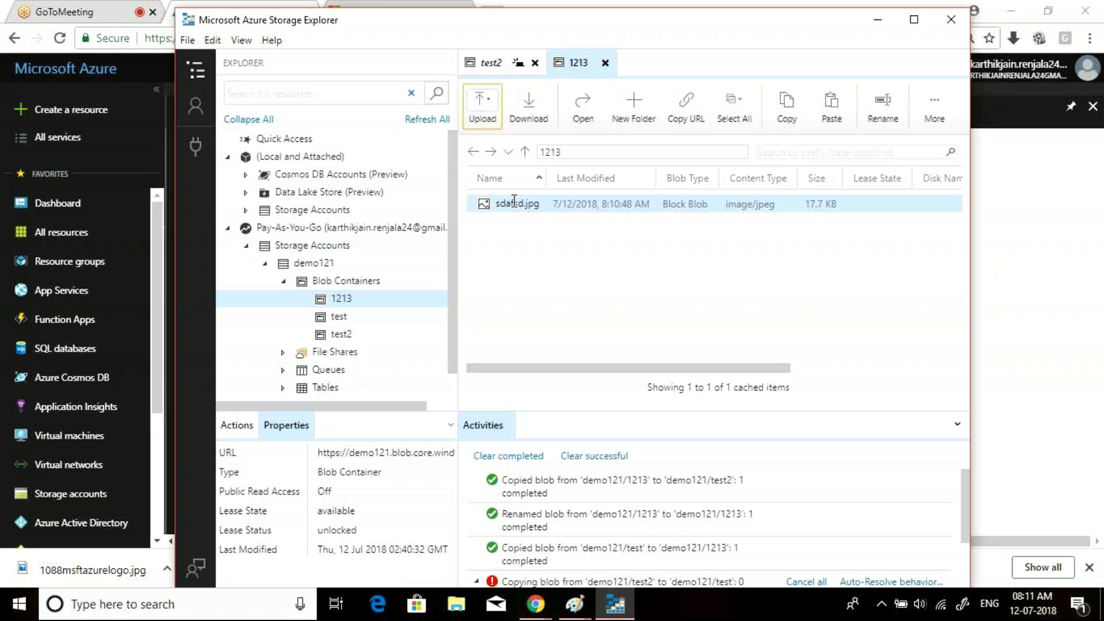
click(339, 316)
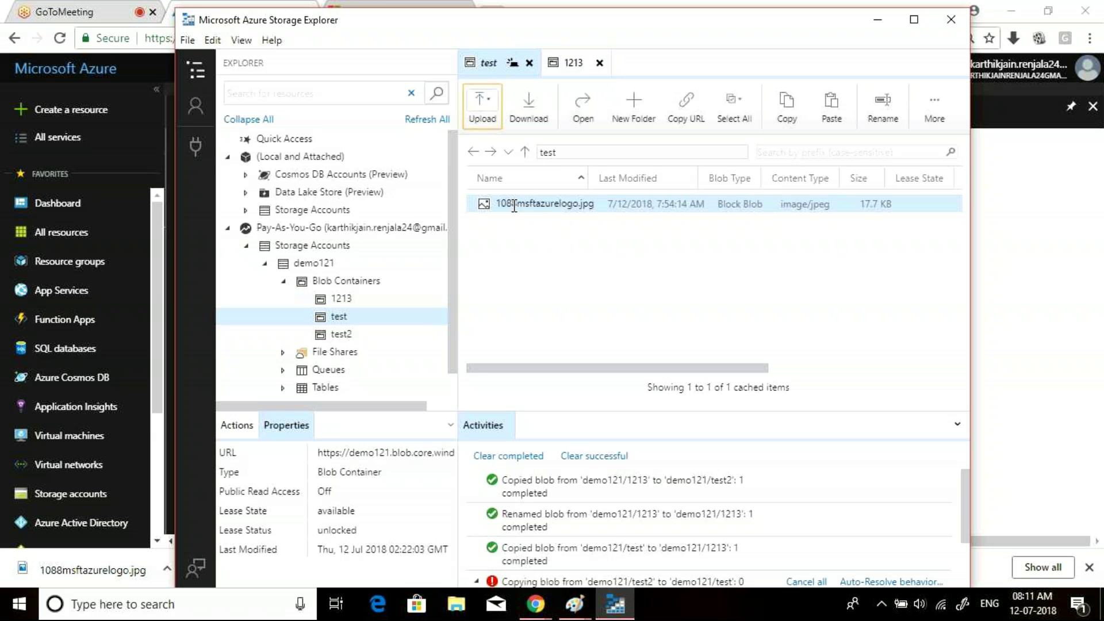
click(344, 336)
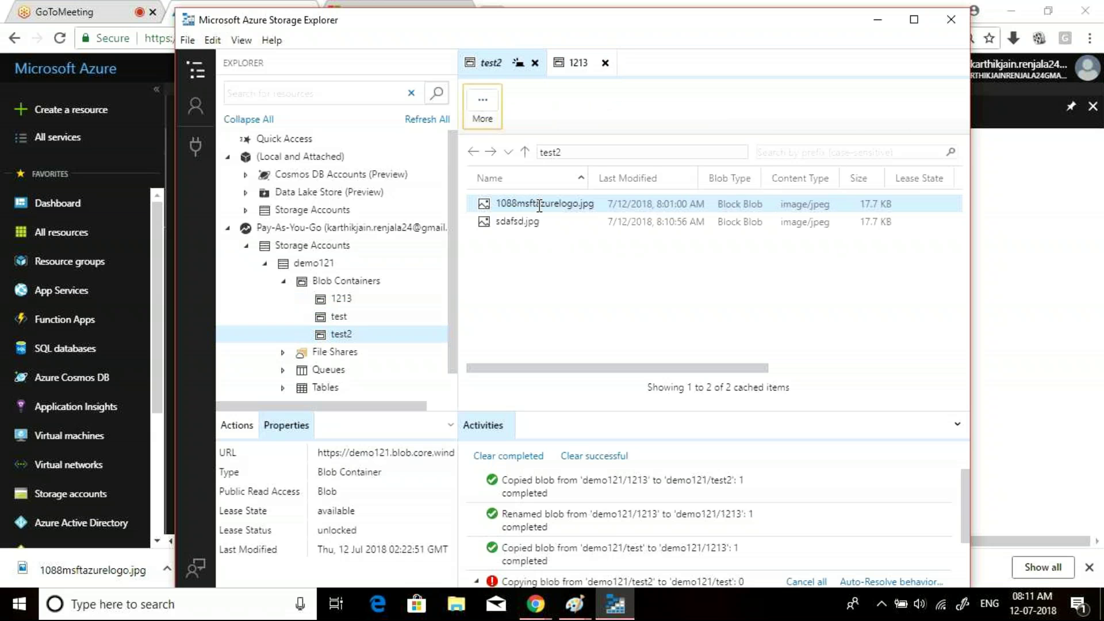
click(360, 317)
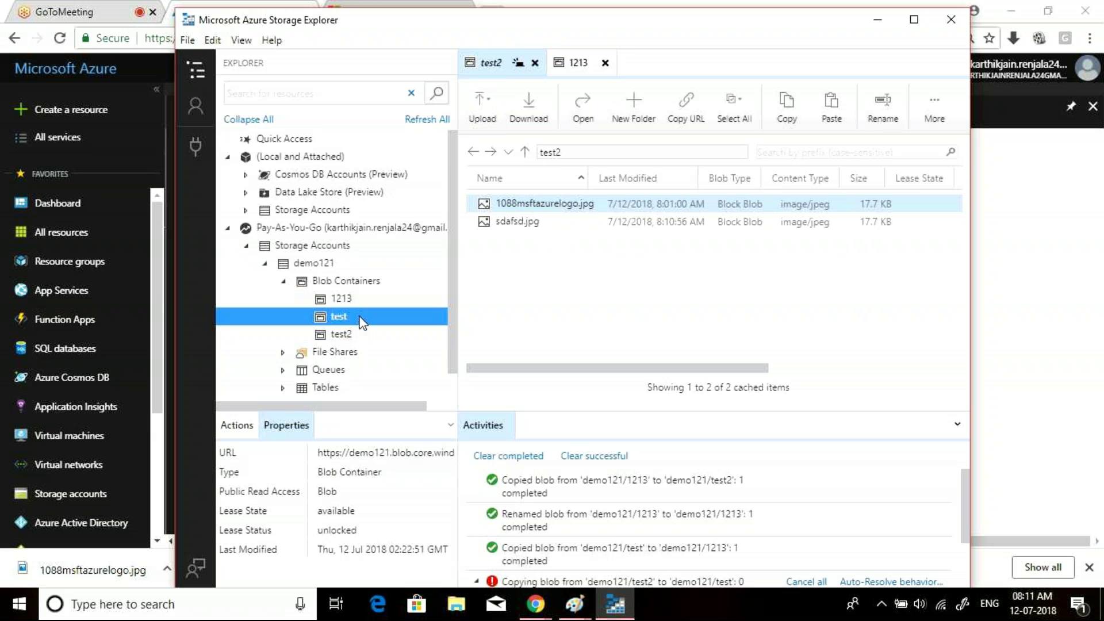
click(523, 204)
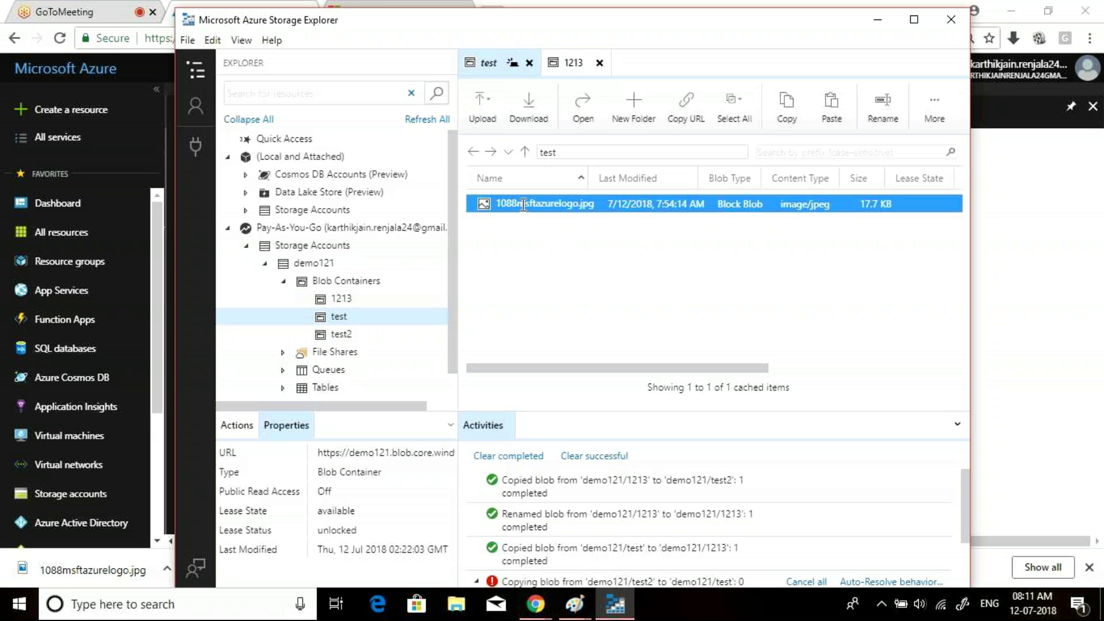
- Rename the test container's logo blob to sdfsdf.jpg, then switch to File Explorer
right_click(523, 205)
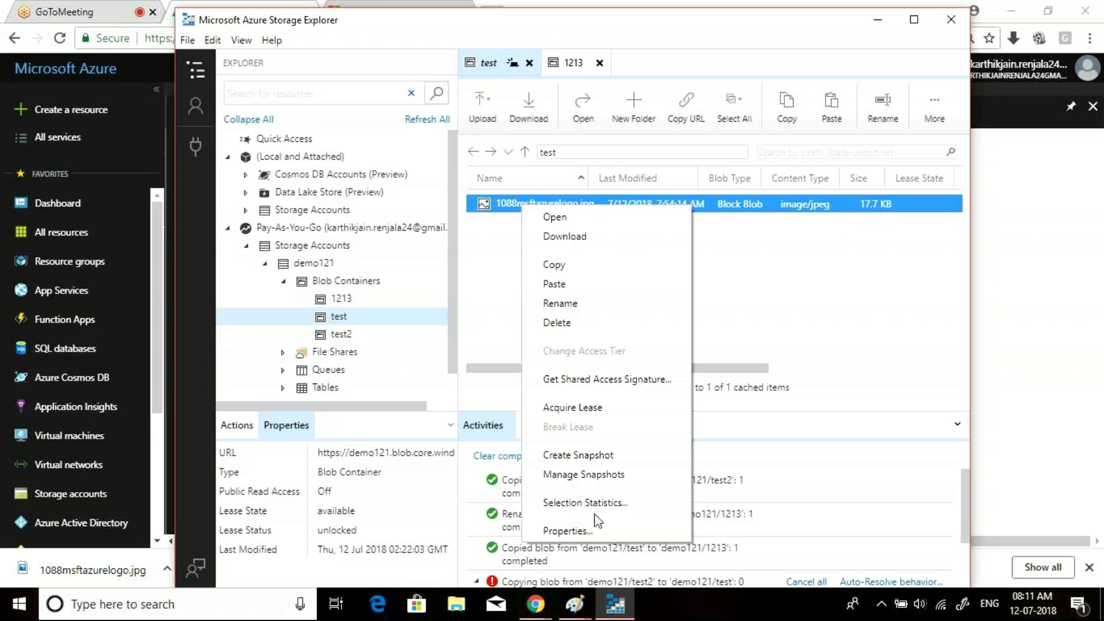
click(559, 304)
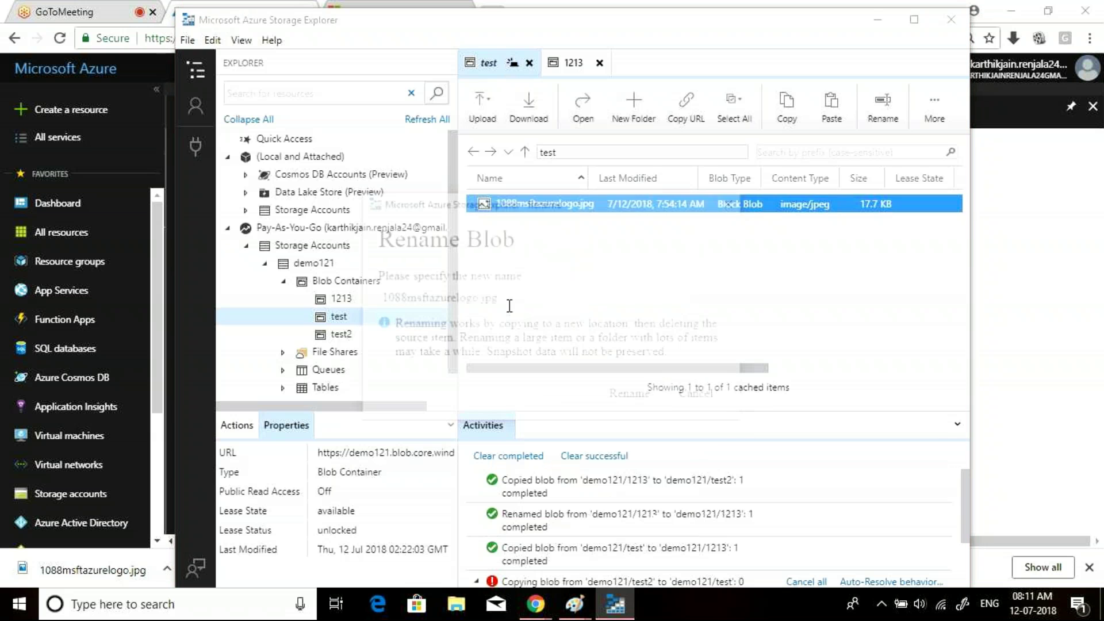
drag(461, 297, 377, 298)
key(BackSpace)
text(sdfsdf)
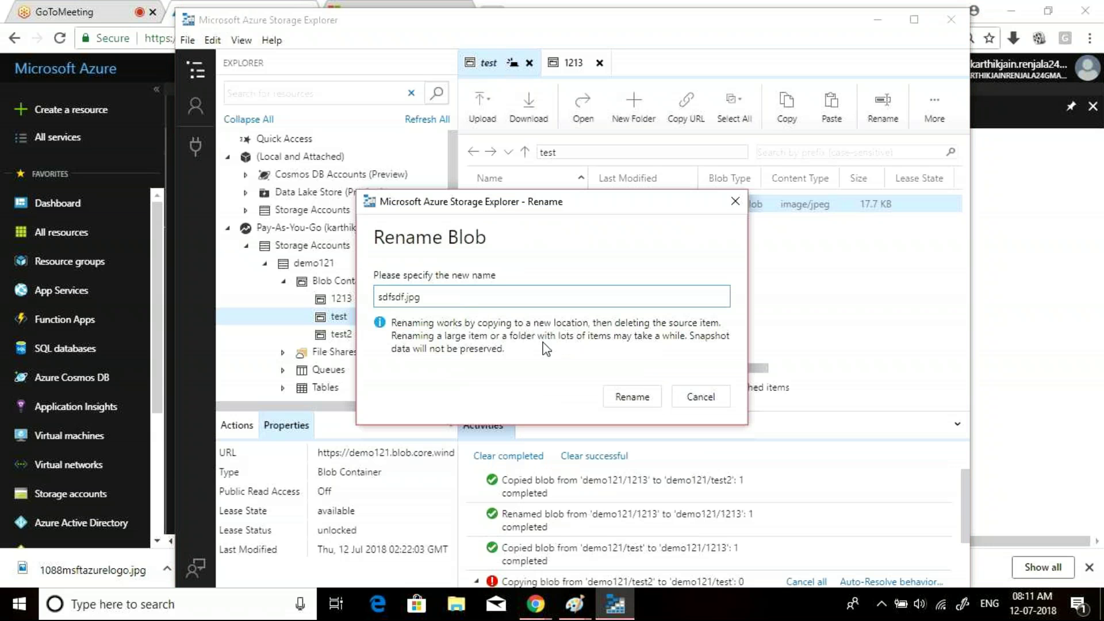
click(632, 397)
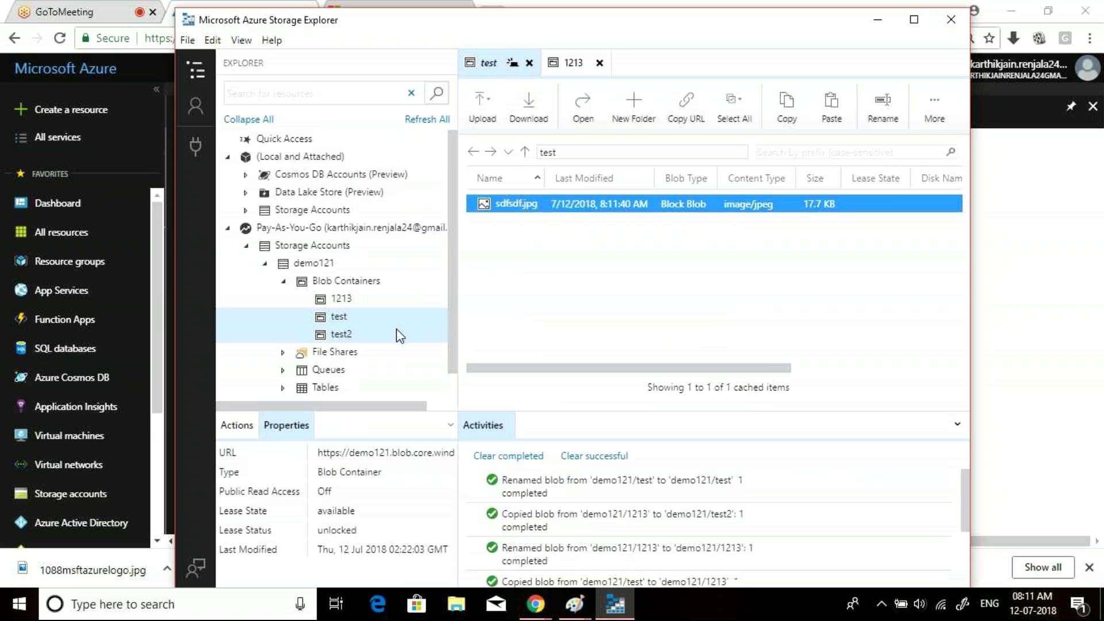
click(343, 335)
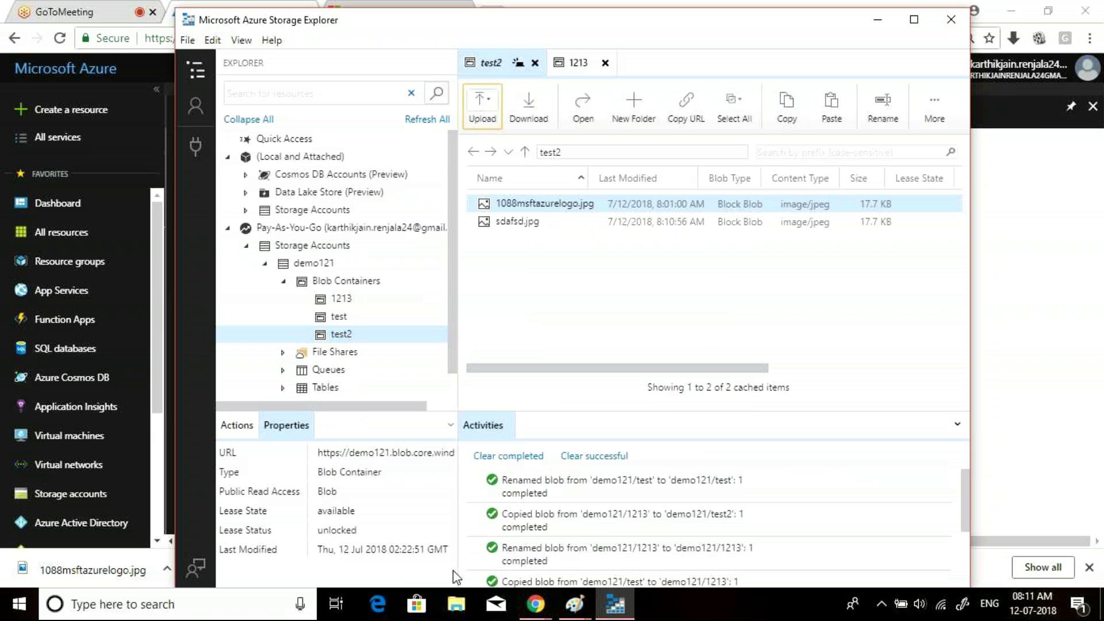
click(460, 610)
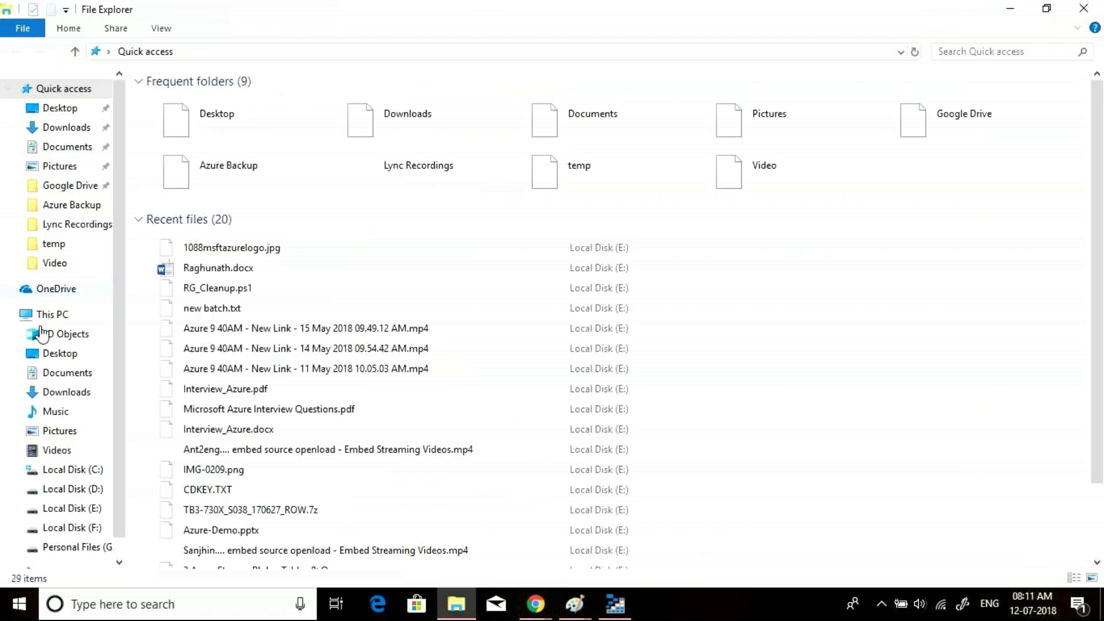
- Open Local Disk (E:) from This PC and create a folder named New folder
click(46, 315)
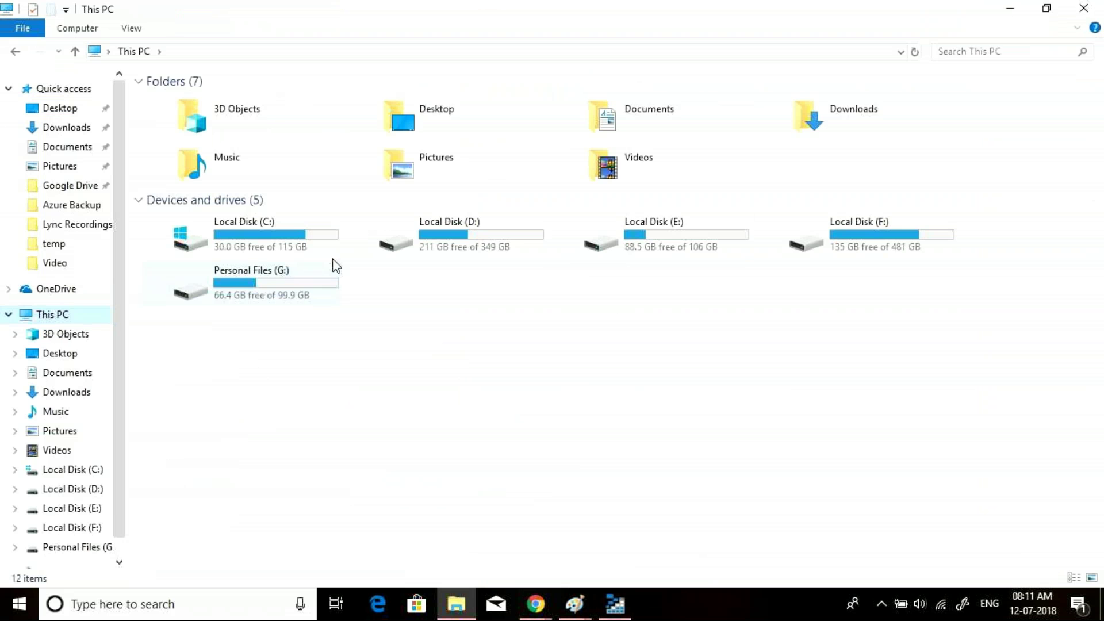
double_click(692, 227)
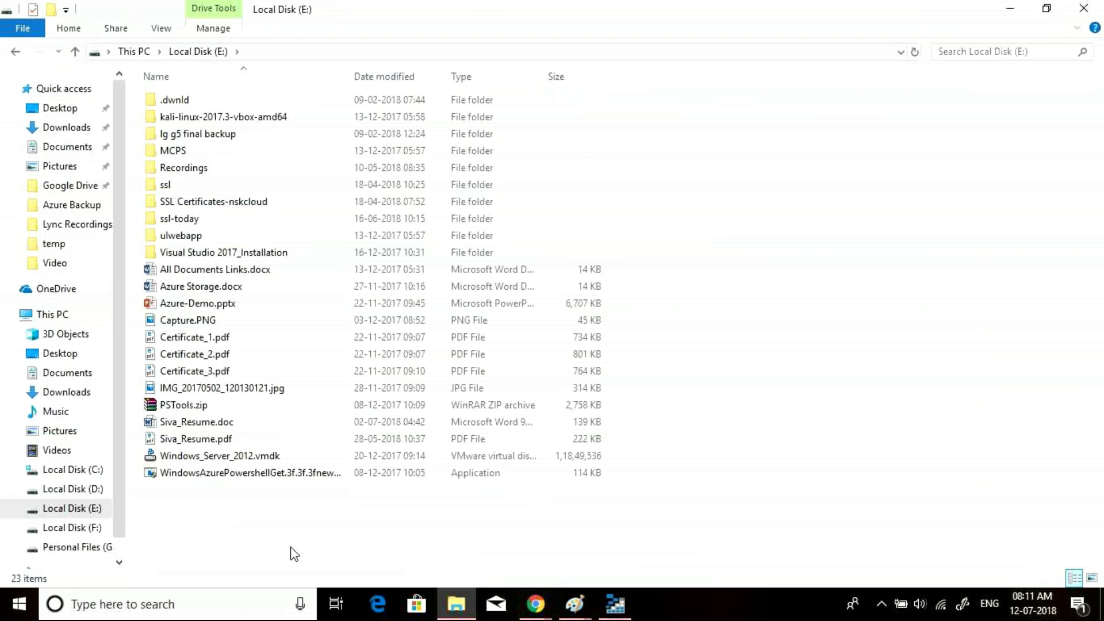
right_click(287, 517)
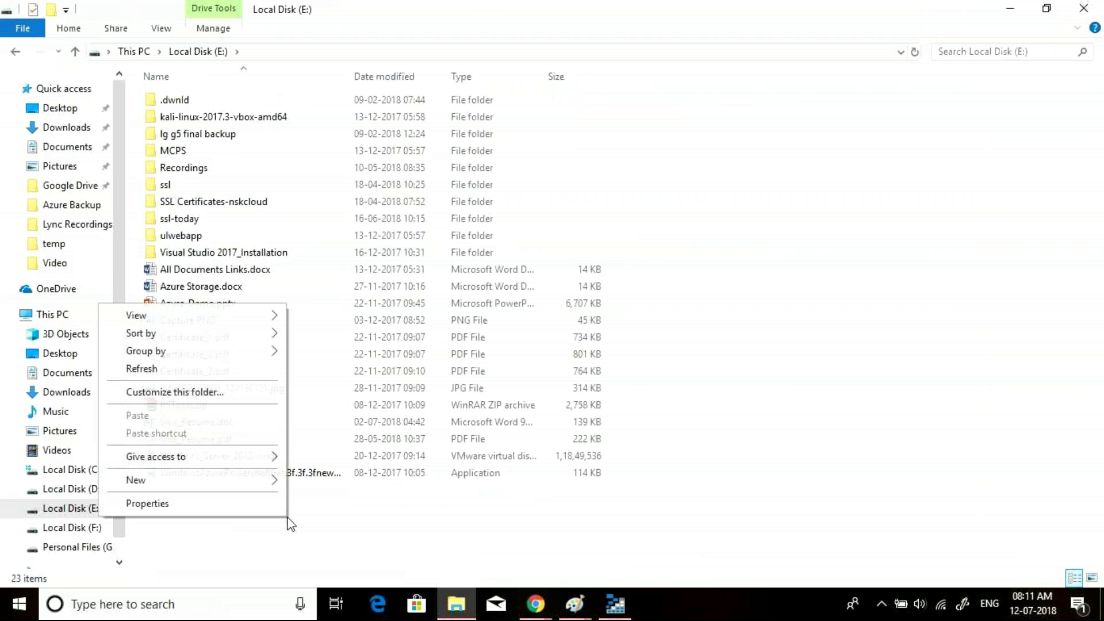
mouse_move(209, 486)
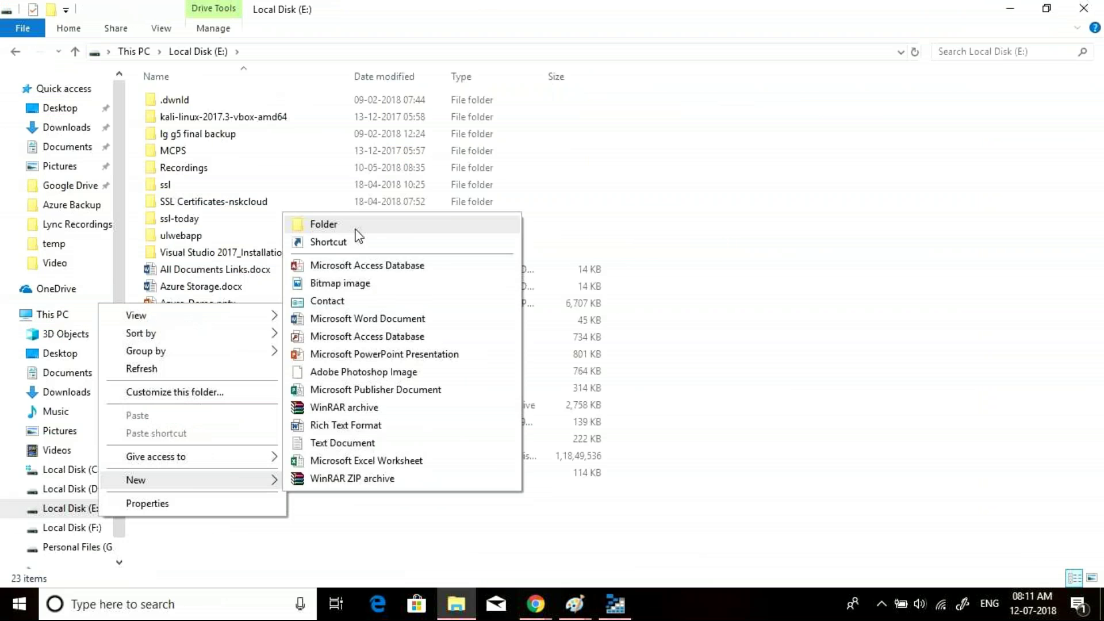
click(356, 230)
click(245, 541)
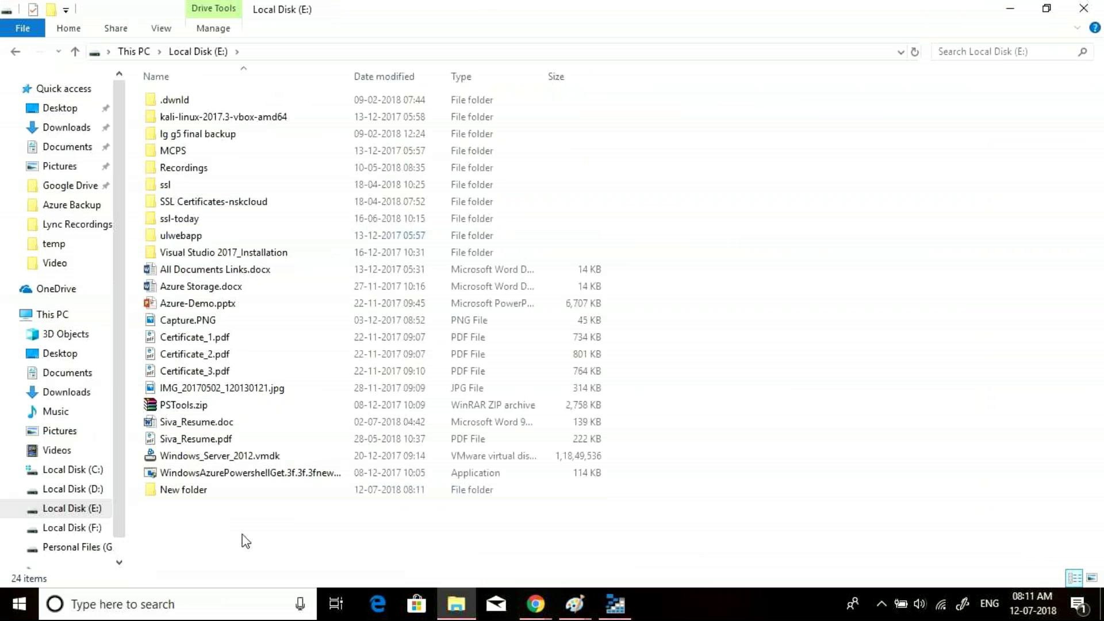
- Add a second folder, New folder (2), and open New folder
right_click(242, 535)
mouse_move(183, 499)
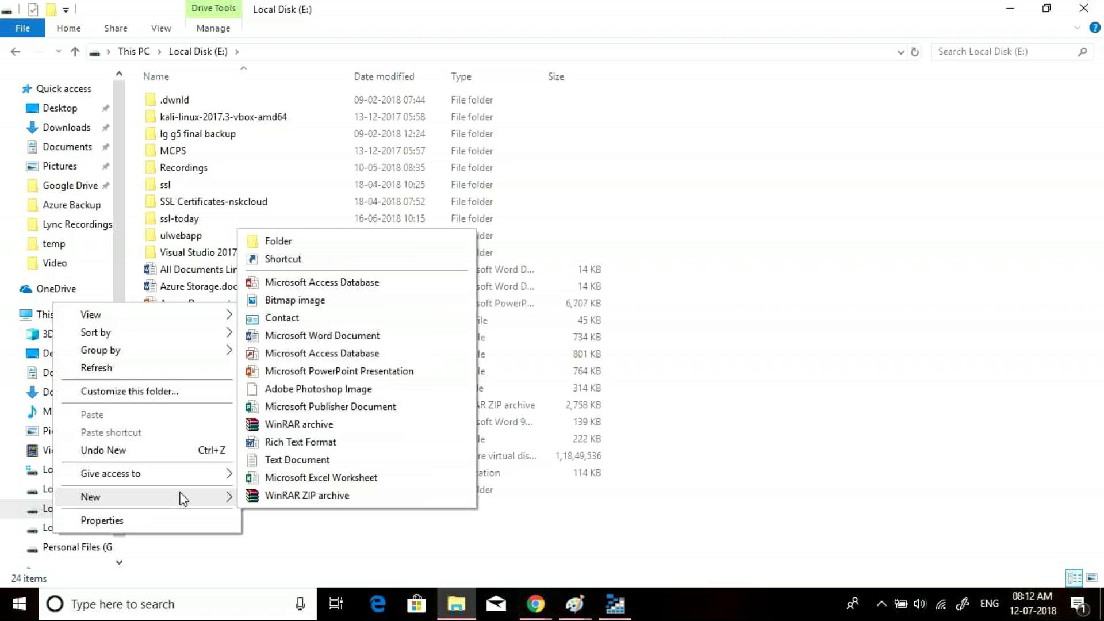
click(306, 242)
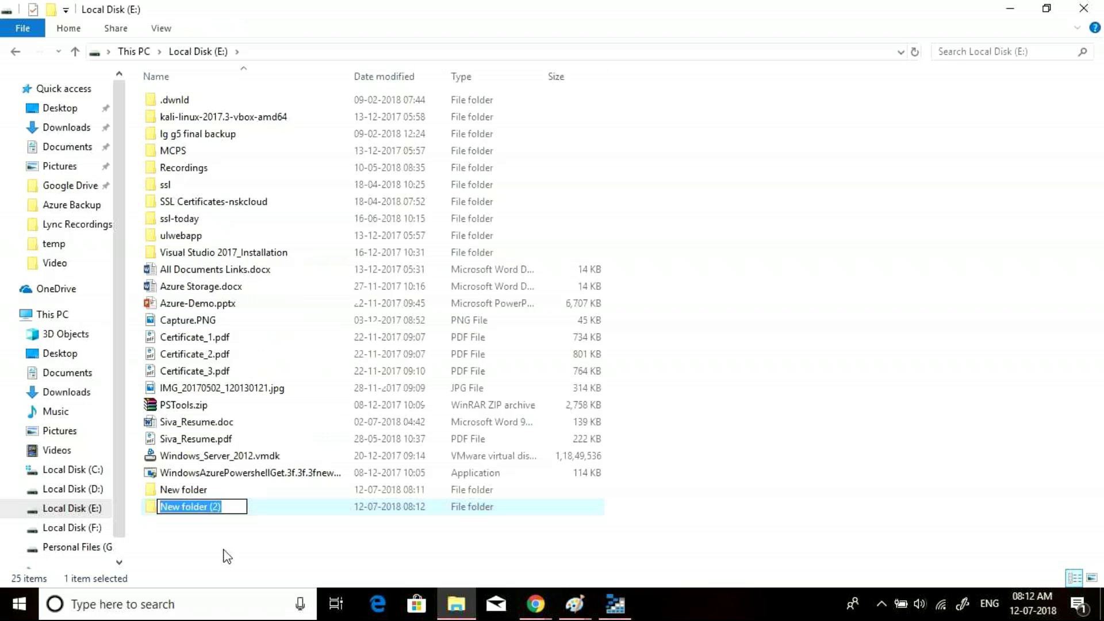
click(227, 557)
double_click(196, 491)
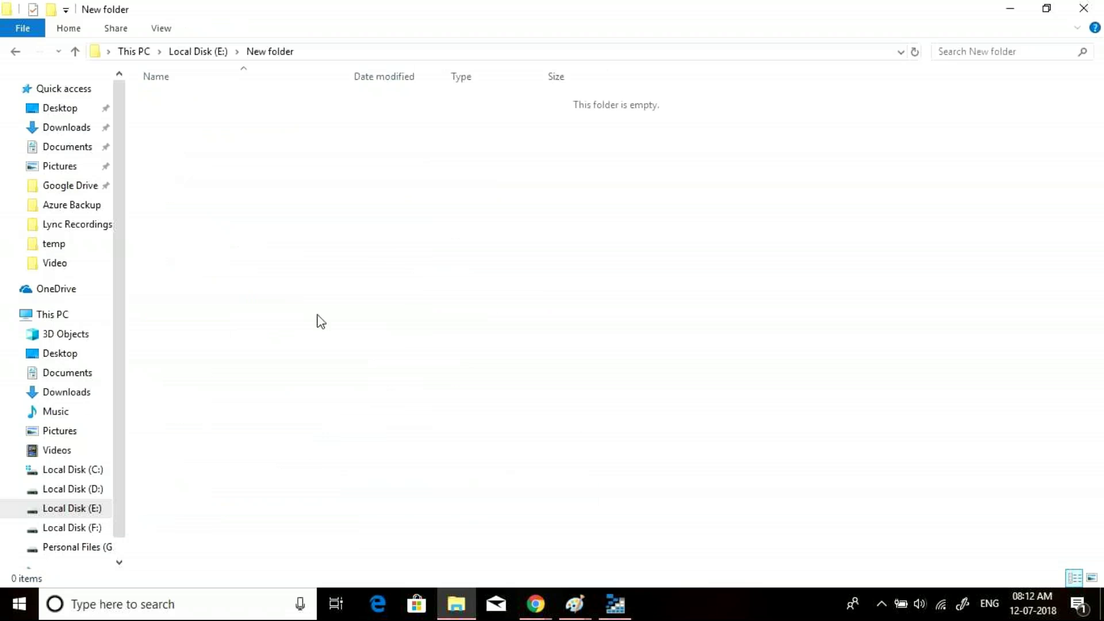
- Create an empty New Text Document.txt in New folder, then return to Local Disk (E:)
right_click(320, 322)
mouse_move(230, 509)
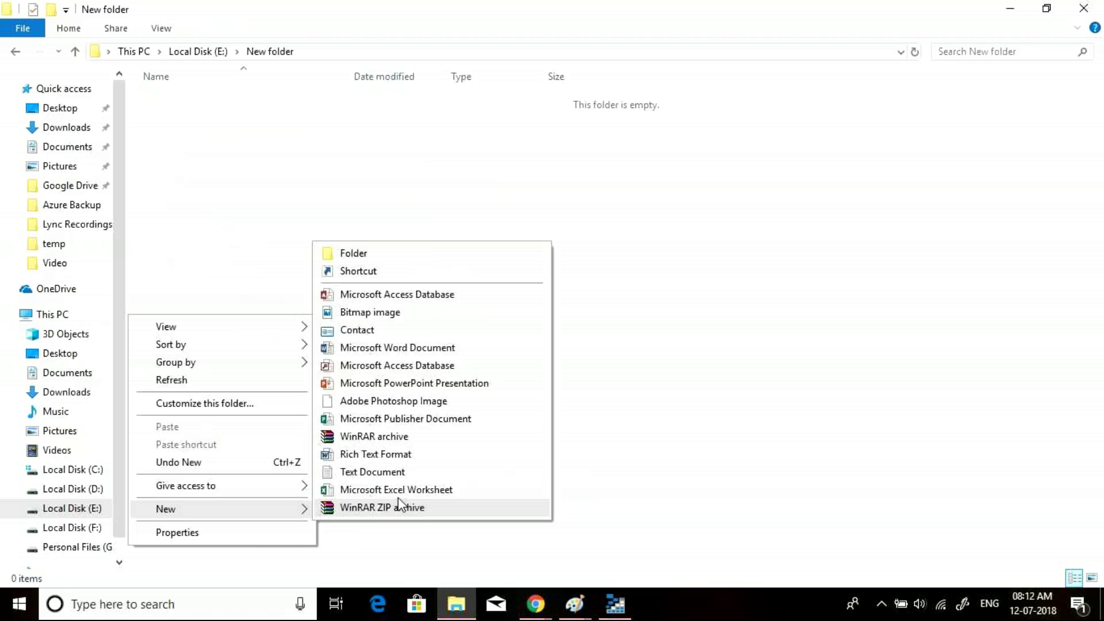
click(357, 470)
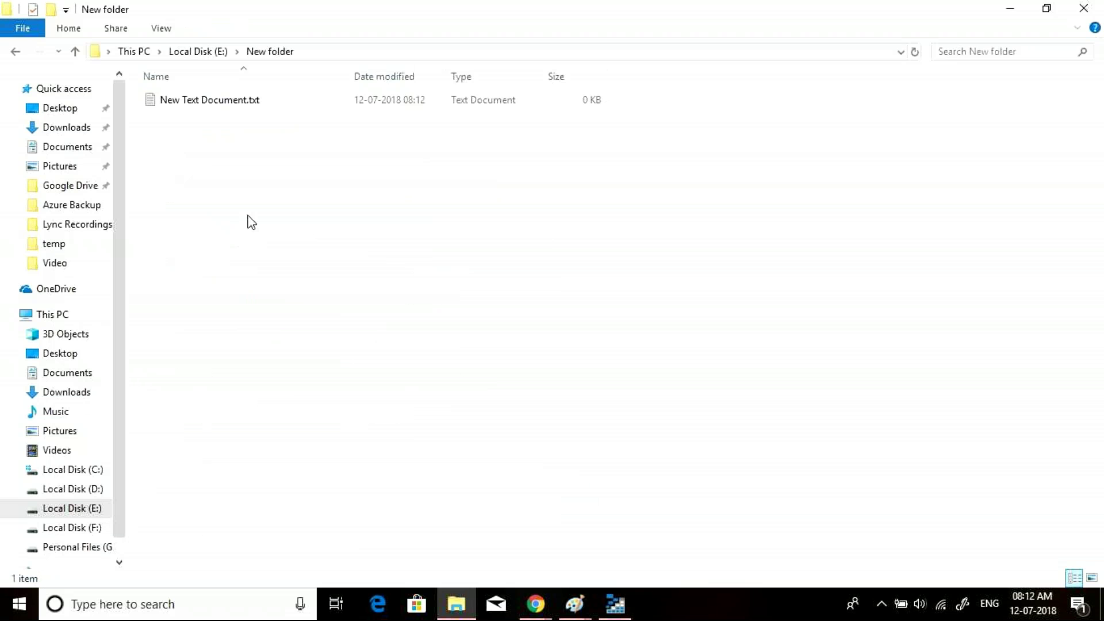
click(22, 51)
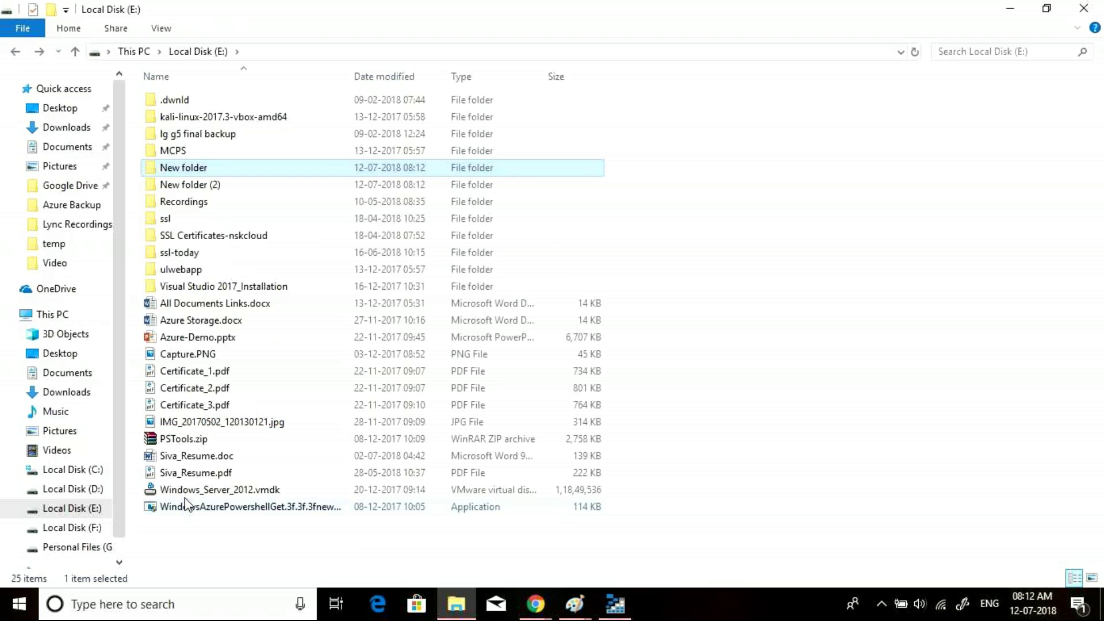
- Create New Text Document.txt in New folder (2), keeping the default name
double_click(192, 184)
right_click(255, 173)
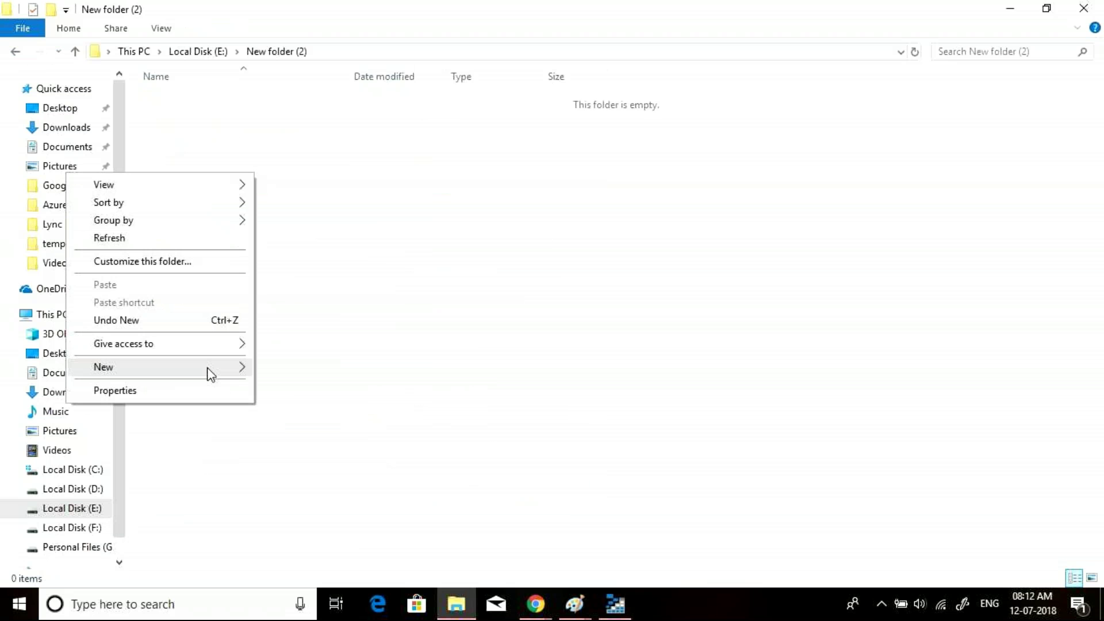
mouse_move(207, 368)
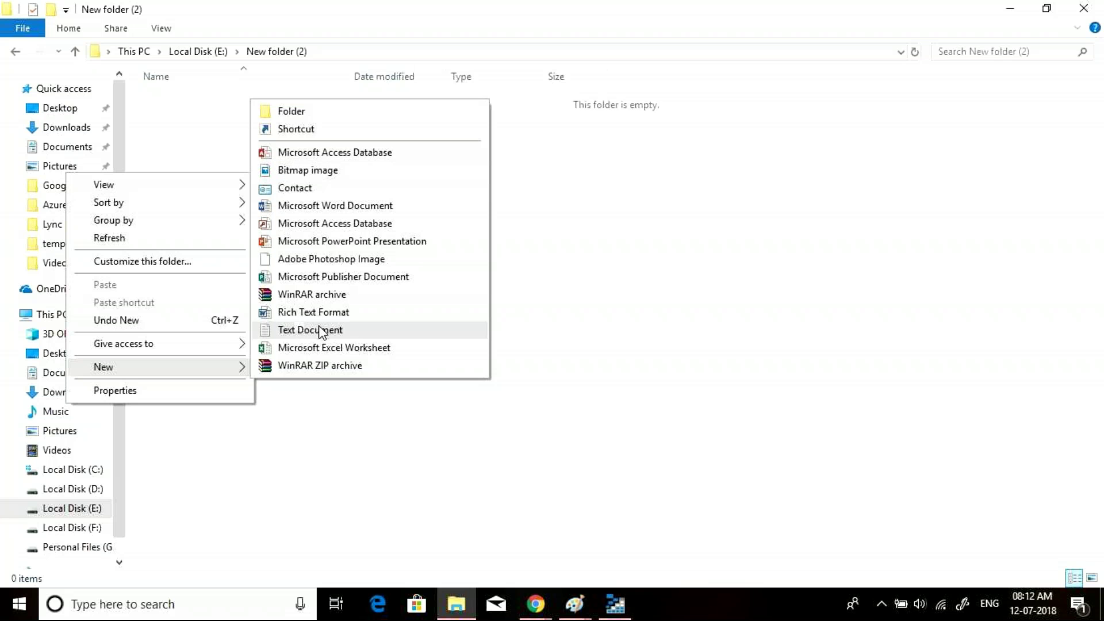
click(301, 329)
click(339, 334)
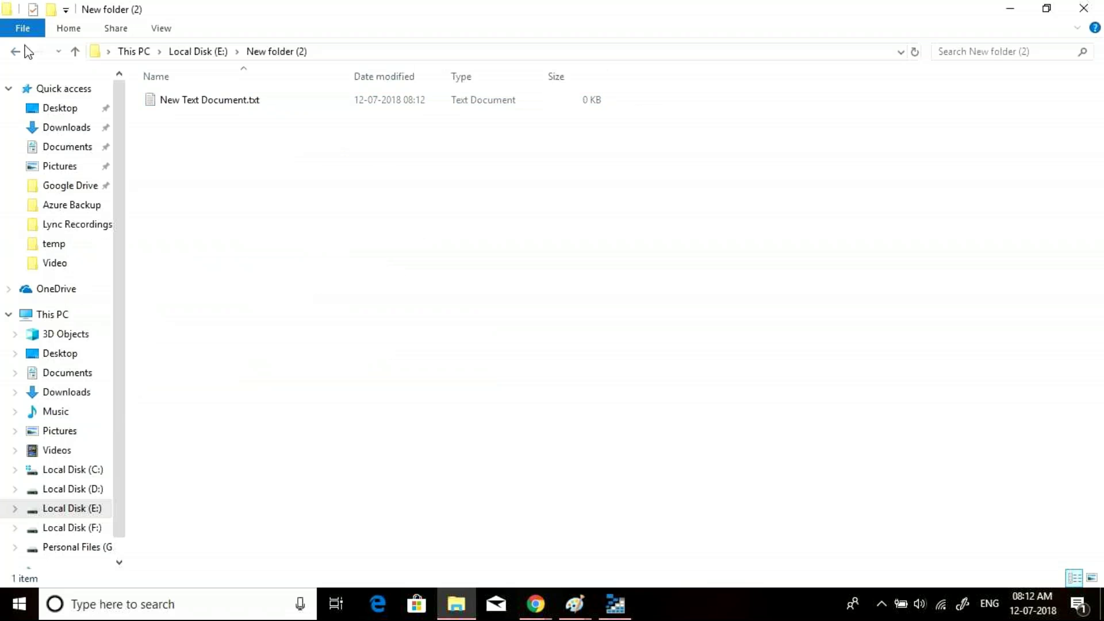
click(23, 50)
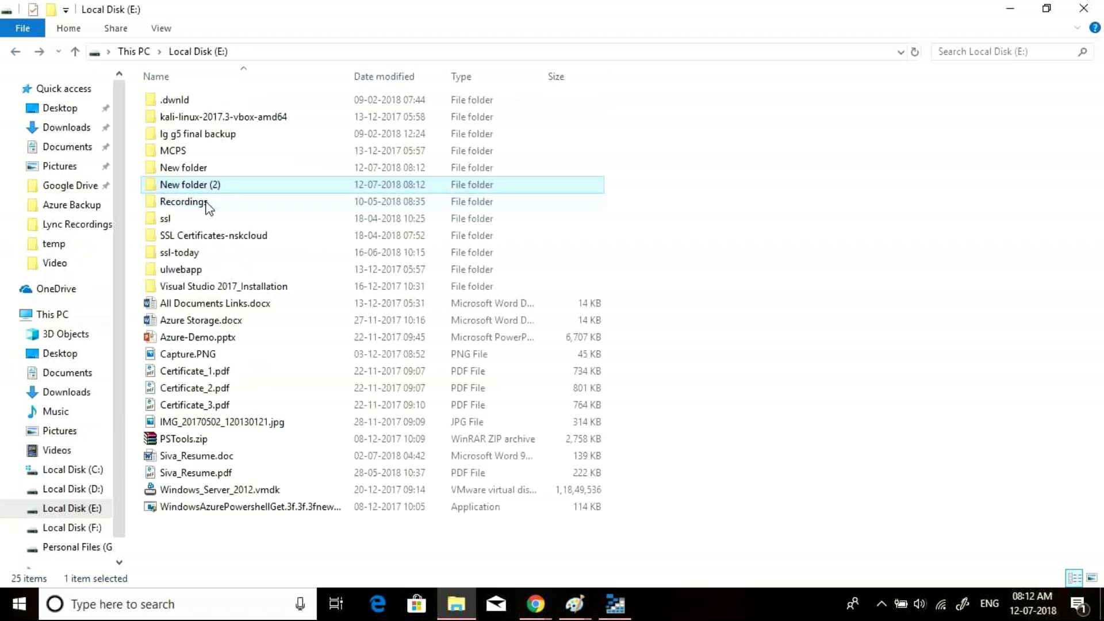
- Copy New Text Document.txt from New folder and paste it into New folder (2)
double_click(191, 169)
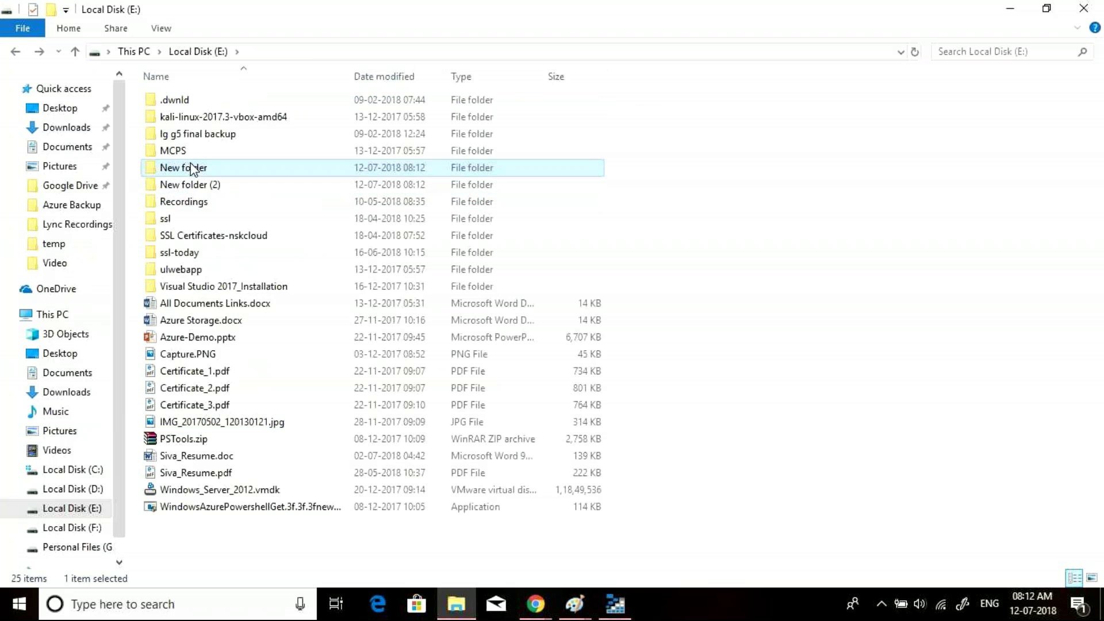
click(180, 97)
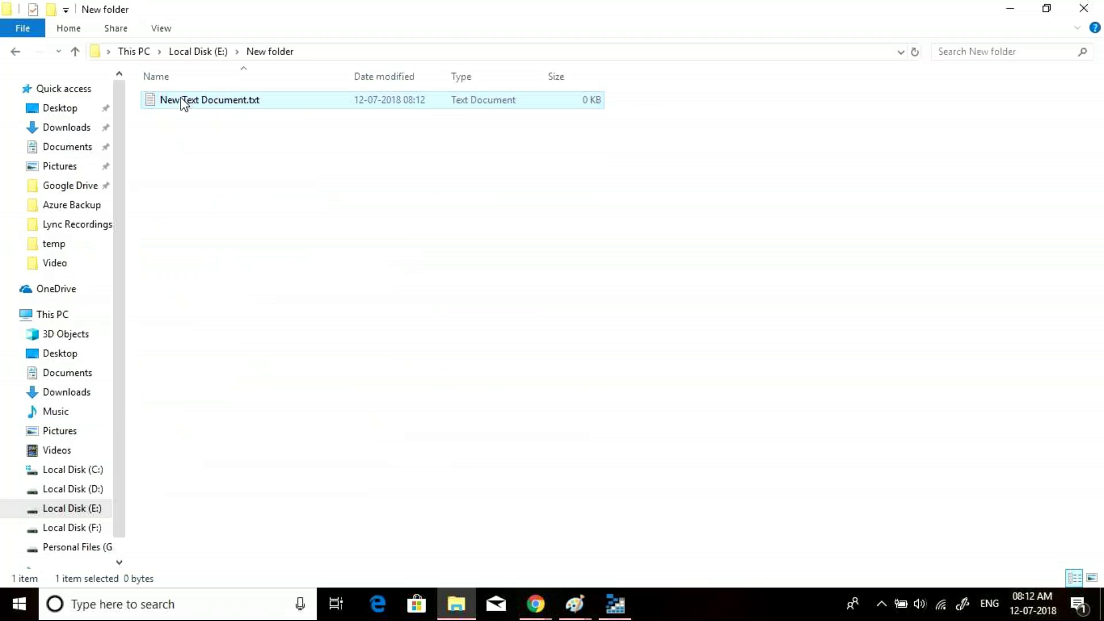
click(15, 52)
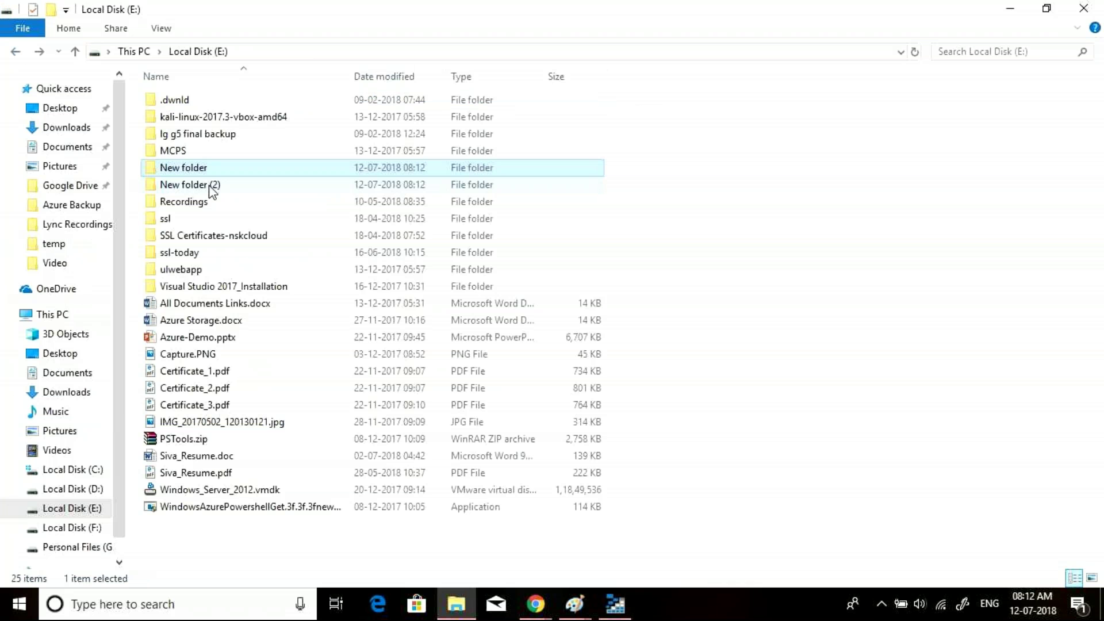
double_click(210, 186)
key(ctrl+v)
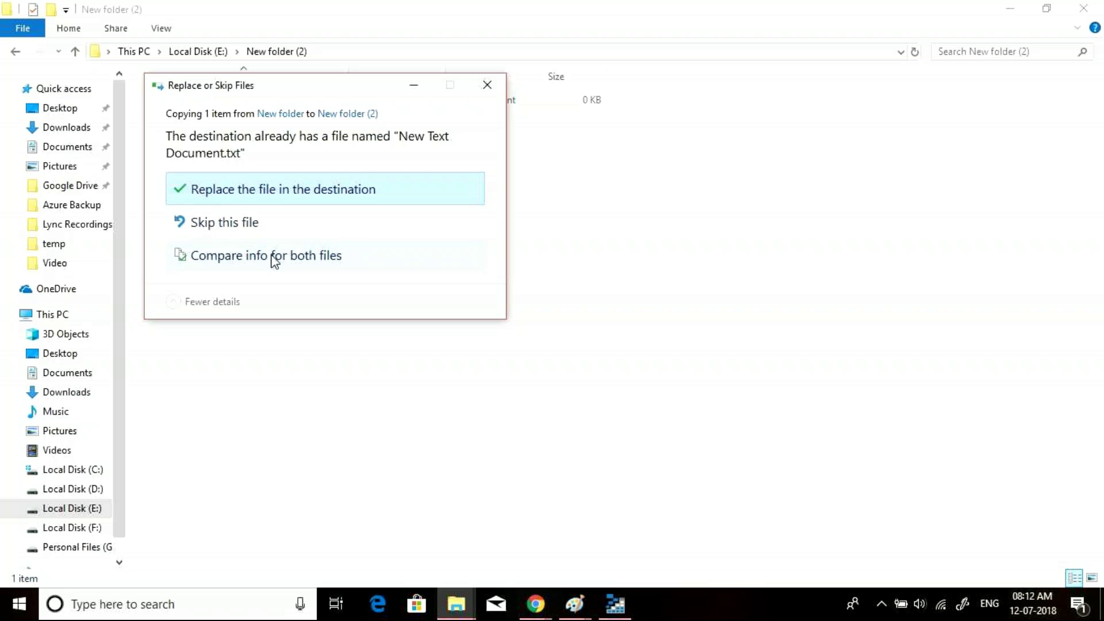
- Skip replacing the file, then check that New Text Document.txt in New folder is empty
click(494, 87)
click(214, 51)
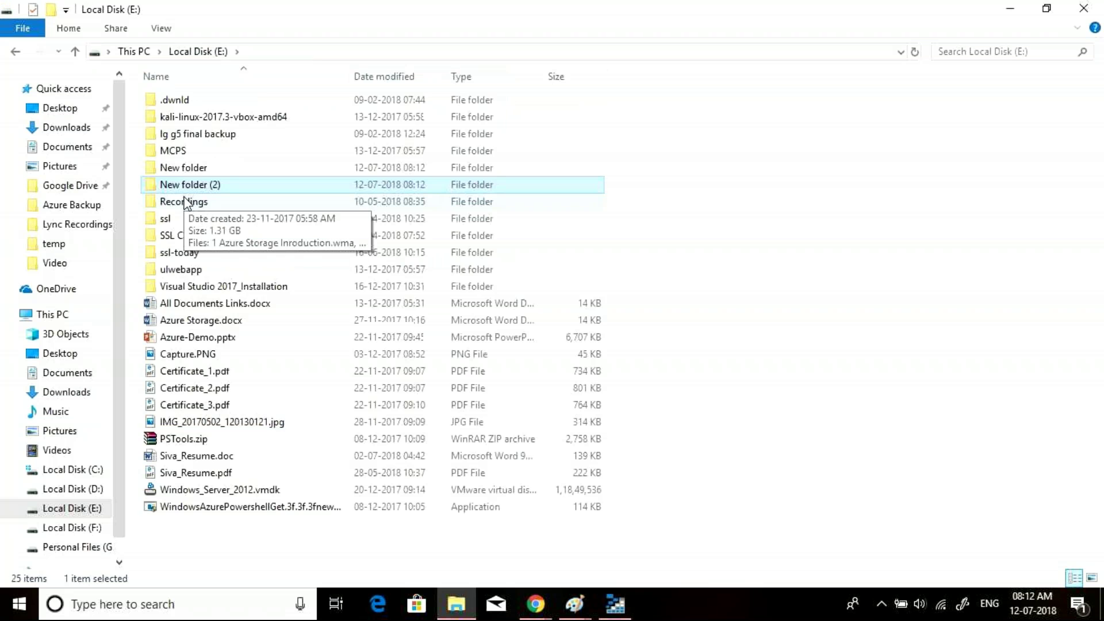
double_click(180, 167)
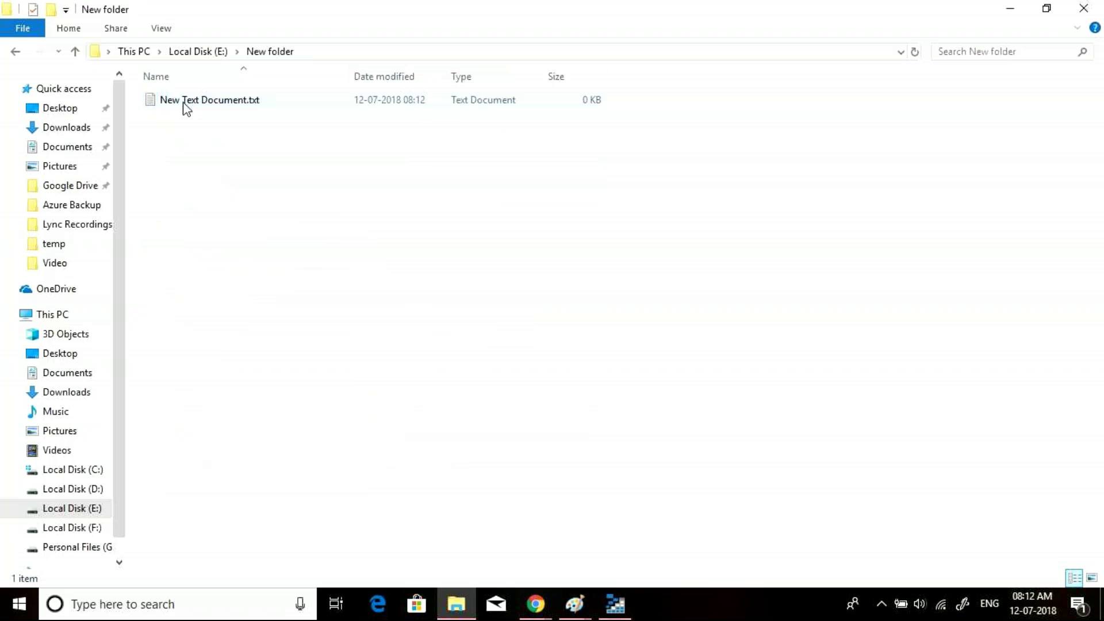
double_click(187, 107)
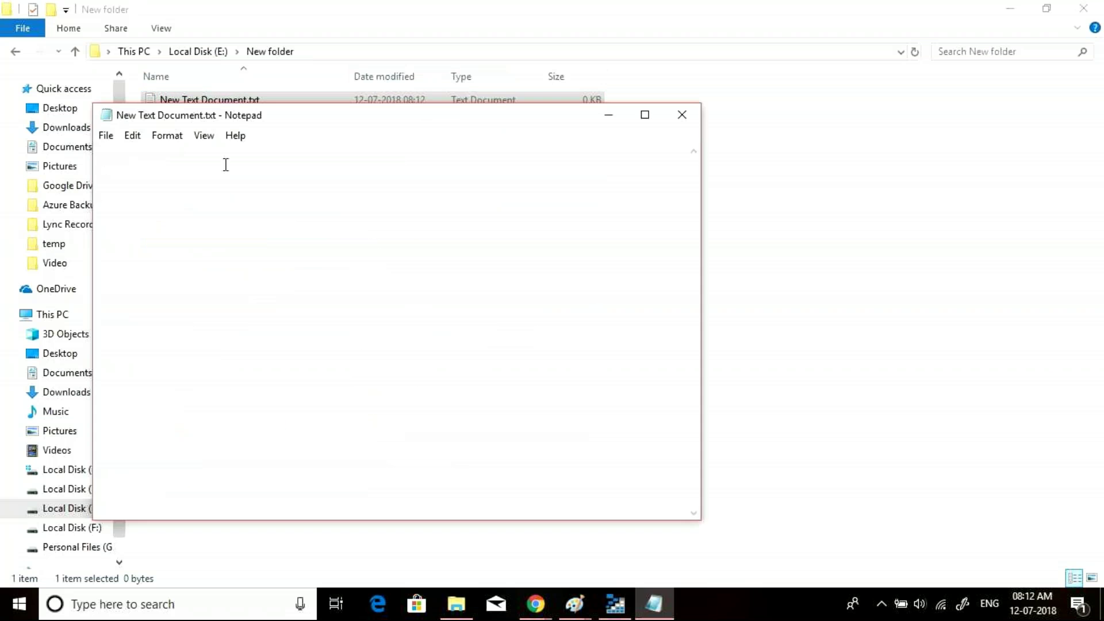
click(682, 114)
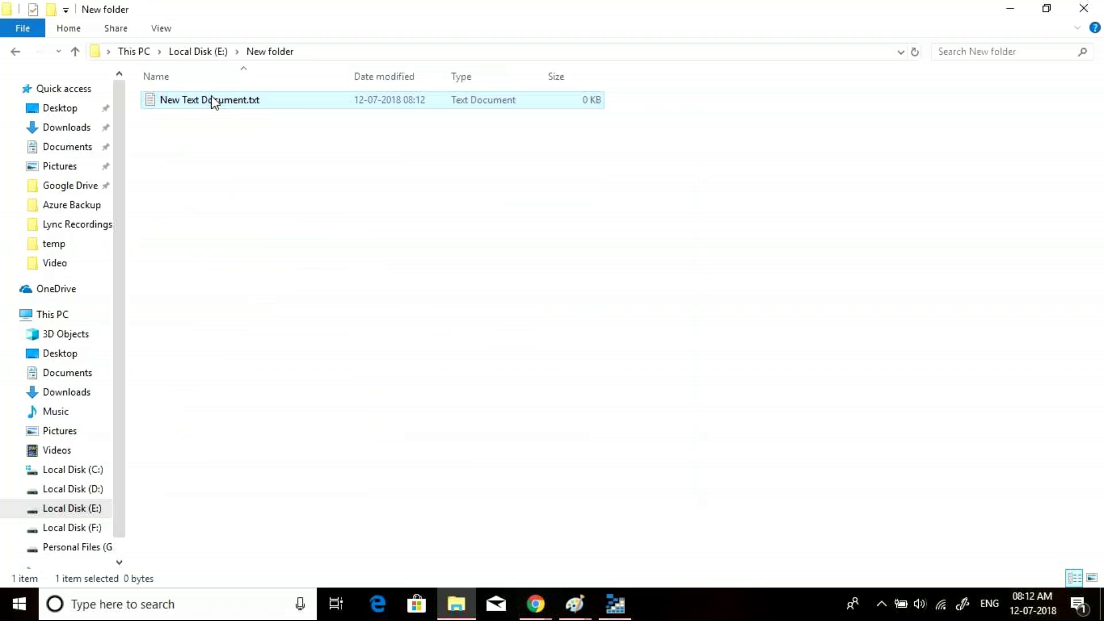
- Rename the text file in New folder to 1213.txt
right_click(301, 100)
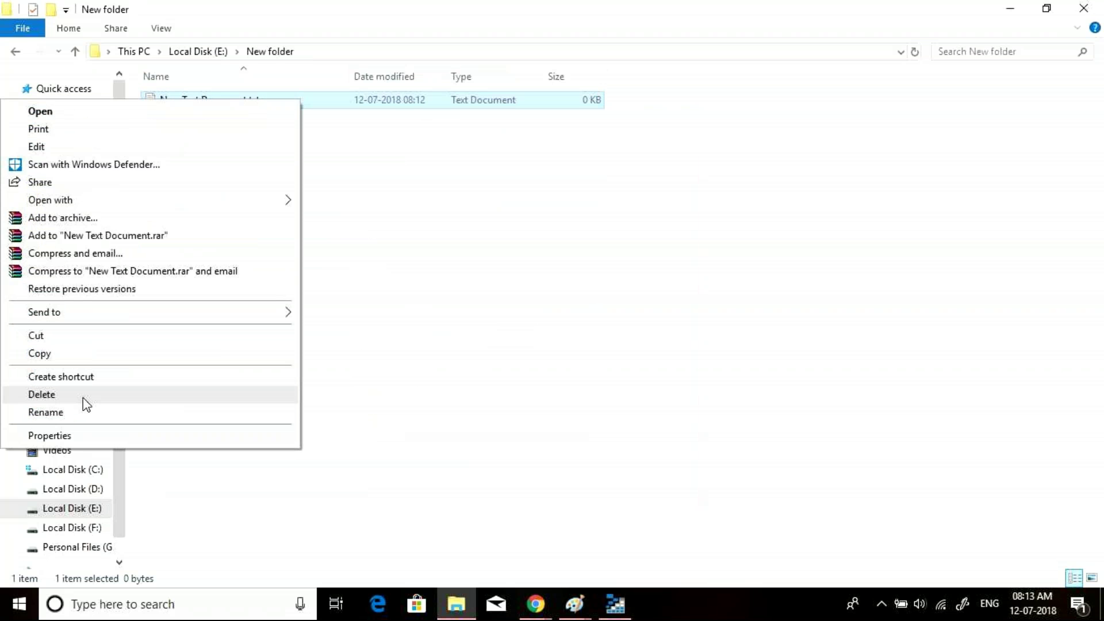
click(74, 413)
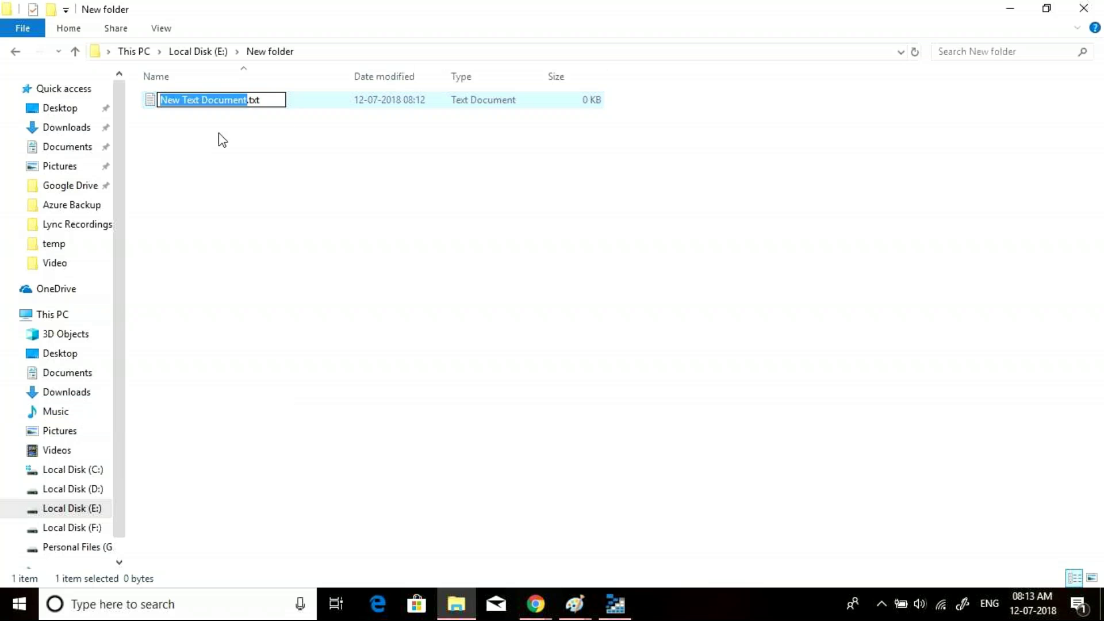
text(1213)
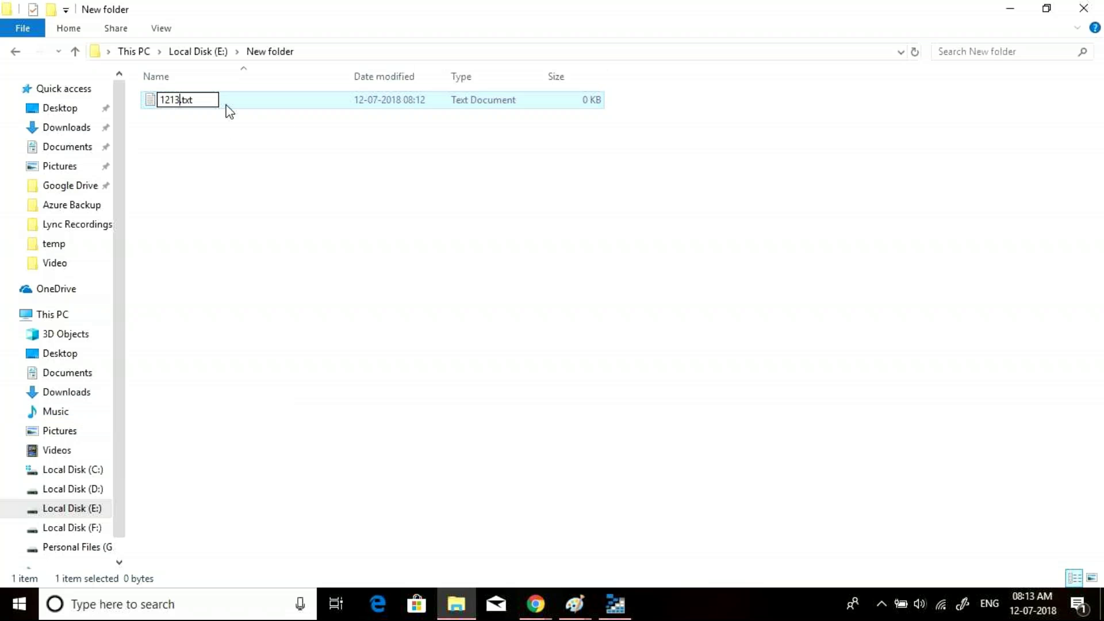
click(226, 109)
- Paste a copy of 1213.txt into New folder (2) and bring Storage Explorer back
click(206, 103)
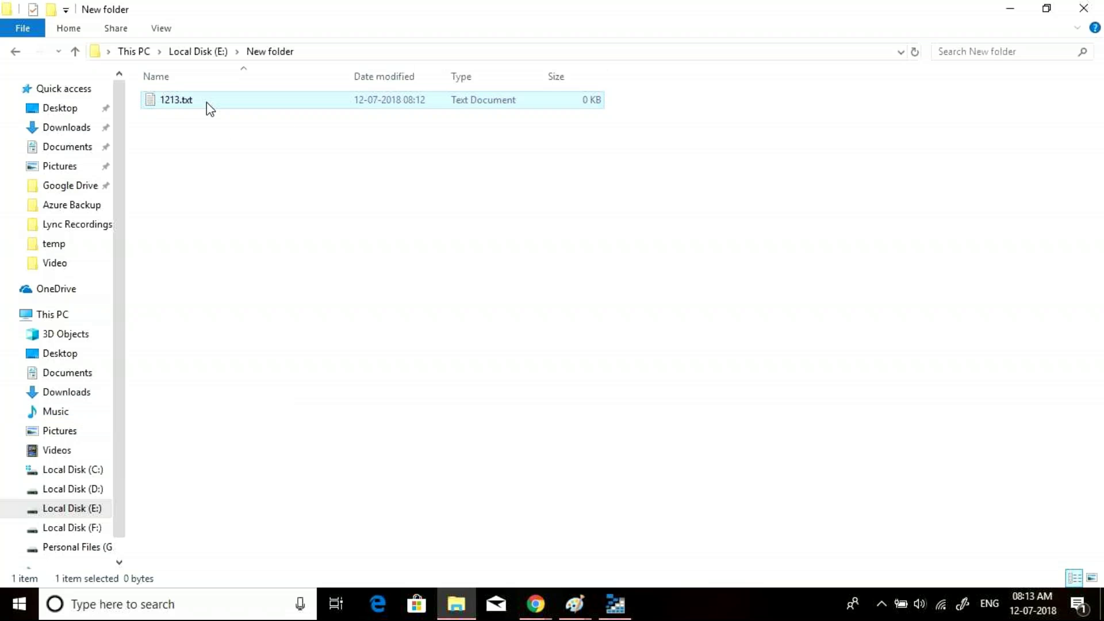
click(201, 52)
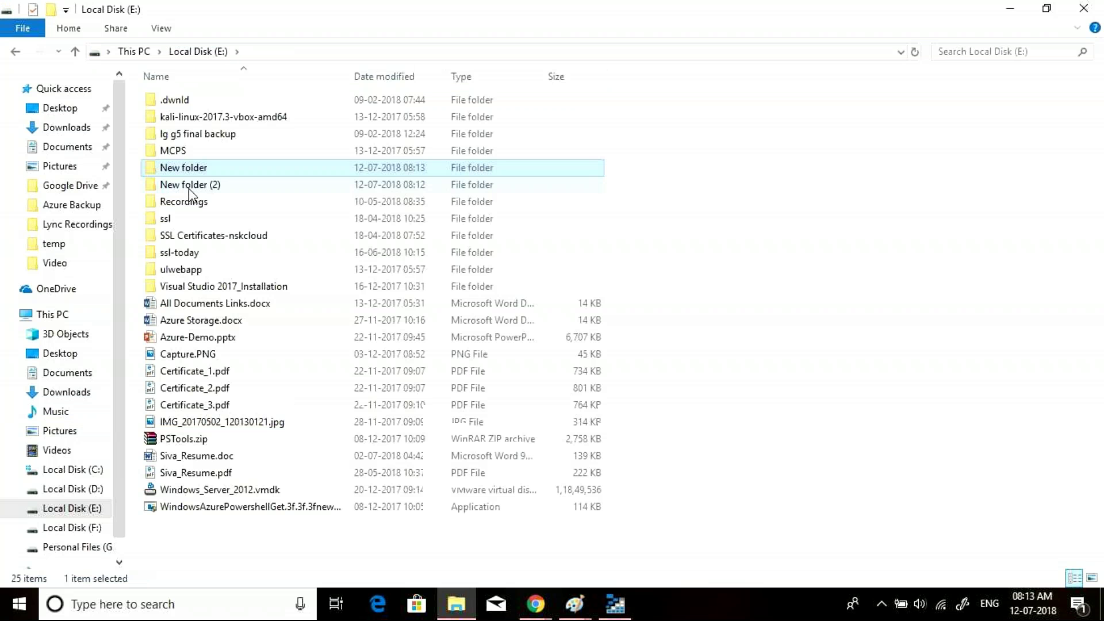
double_click(189, 185)
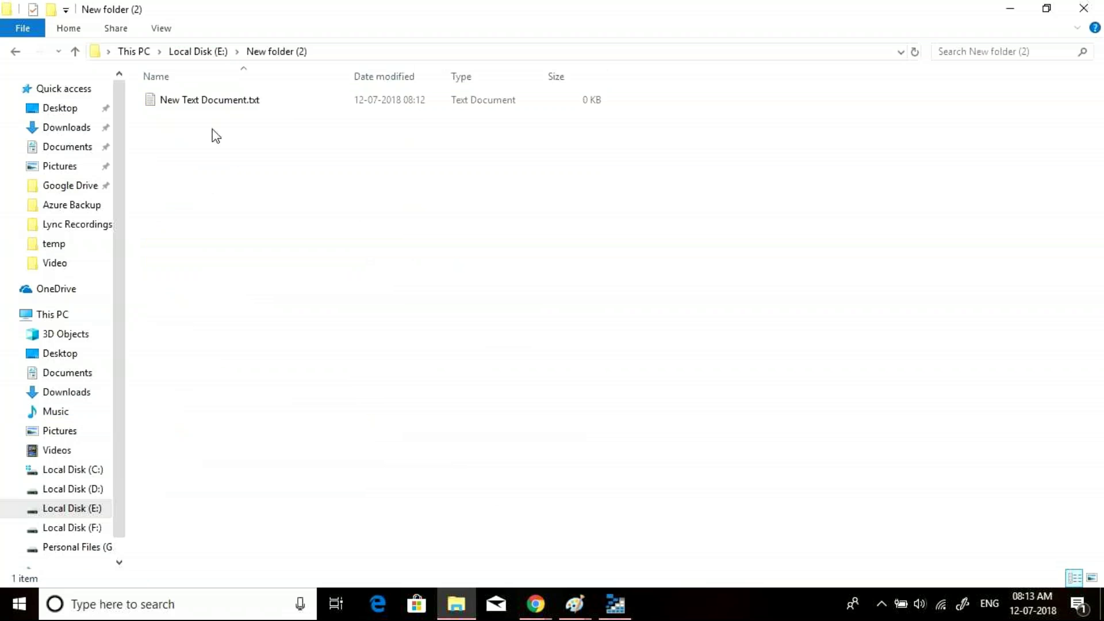
key(ctrl+v)
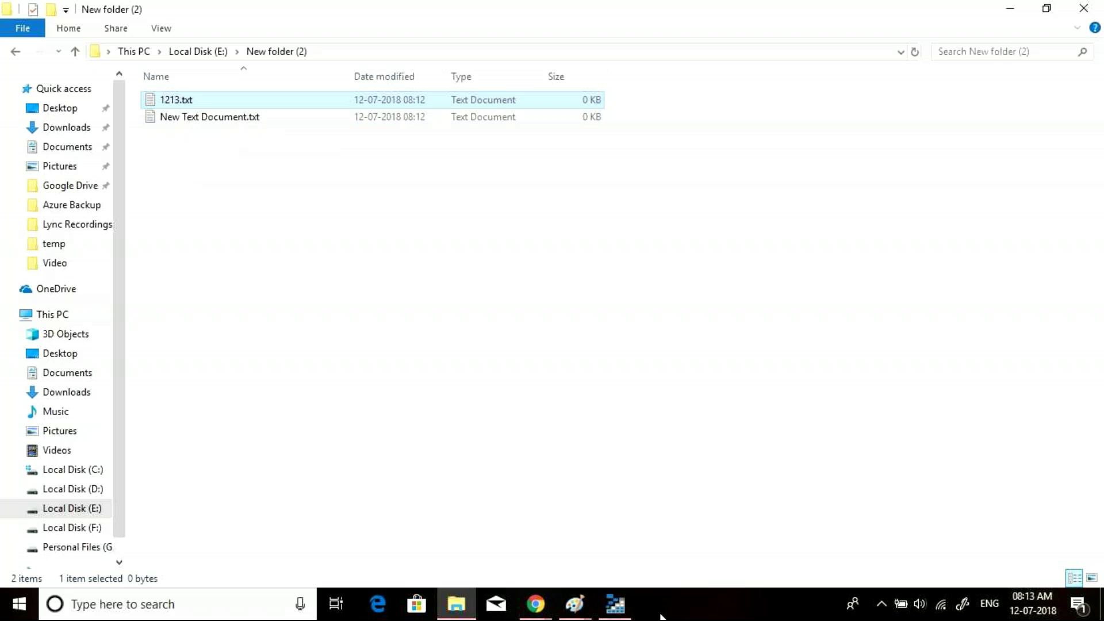
click(615, 605)
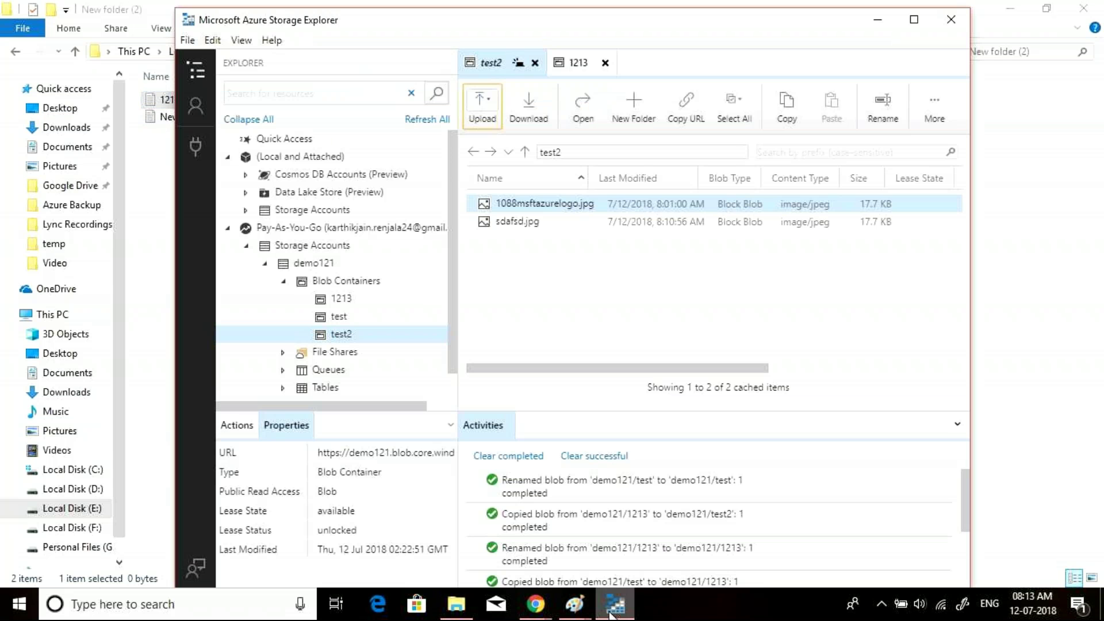
- Delete the 1213 container from demo121 in Storage Explorer, confirming the deletion
click(341, 300)
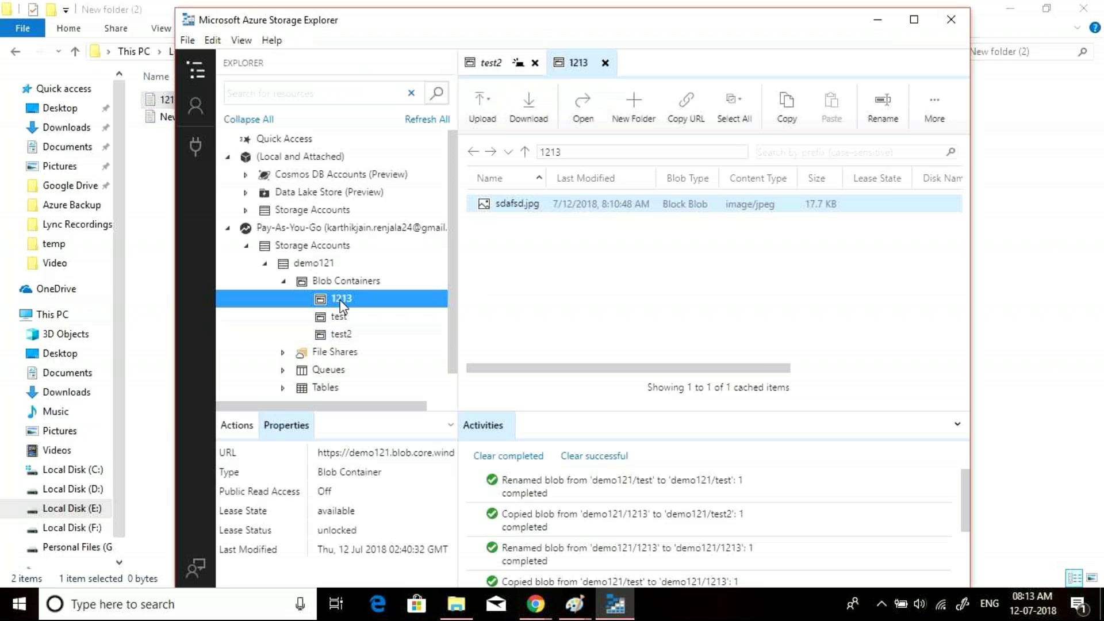
key(Tab)
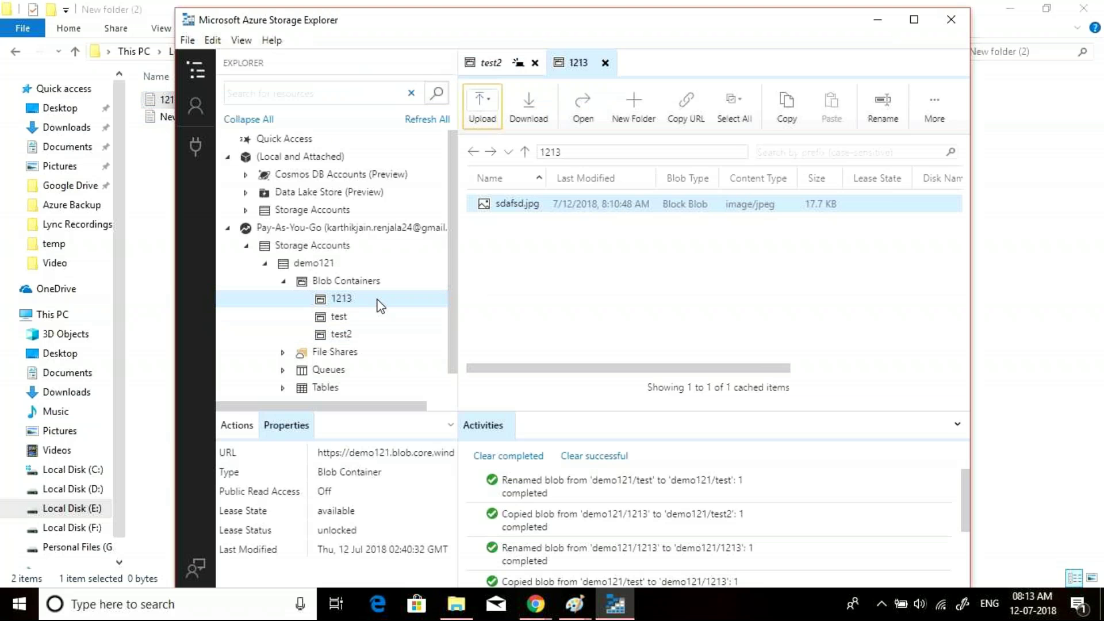
right_click(346, 295)
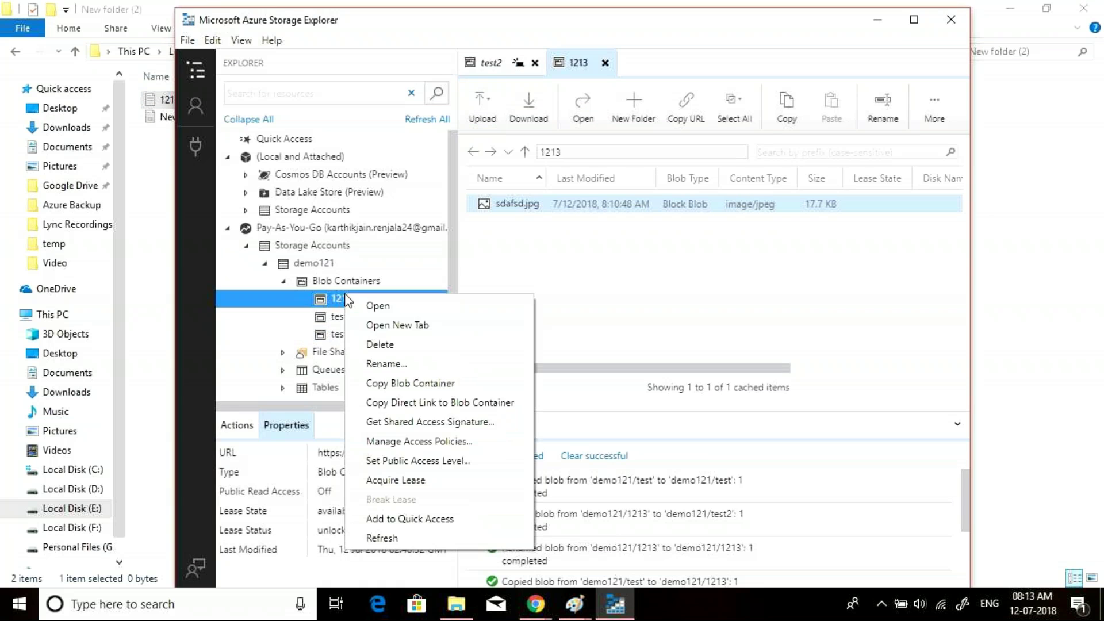
click(391, 344)
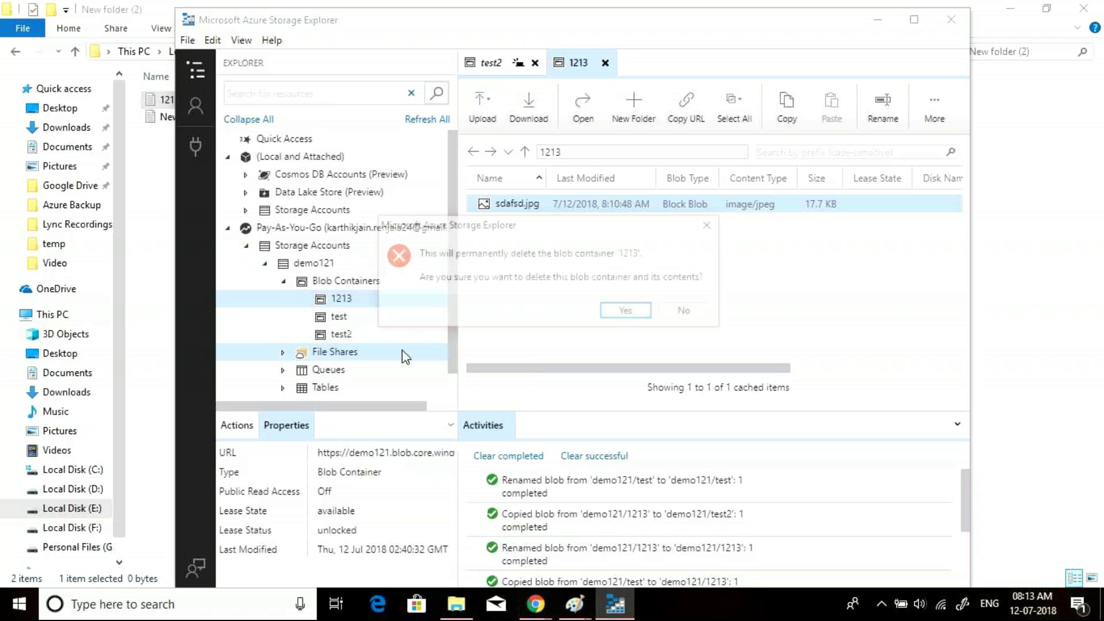
key(Return)
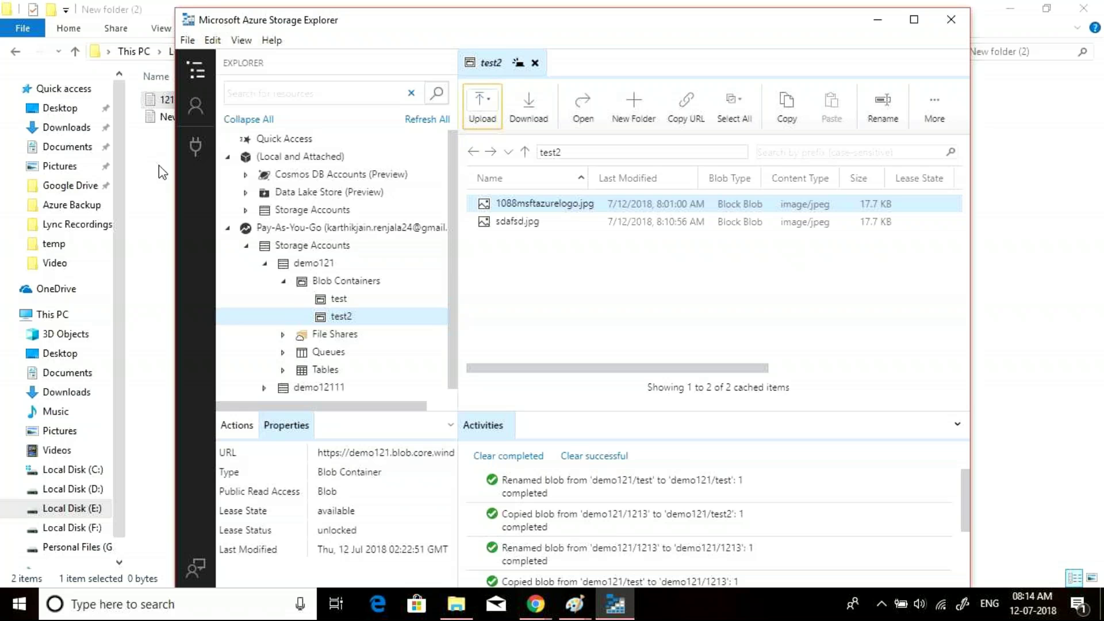
- Copy only sdafsd.jpg from the test2 container and expand the demo12111 account
click(245, 246)
click(246, 247)
click(265, 264)
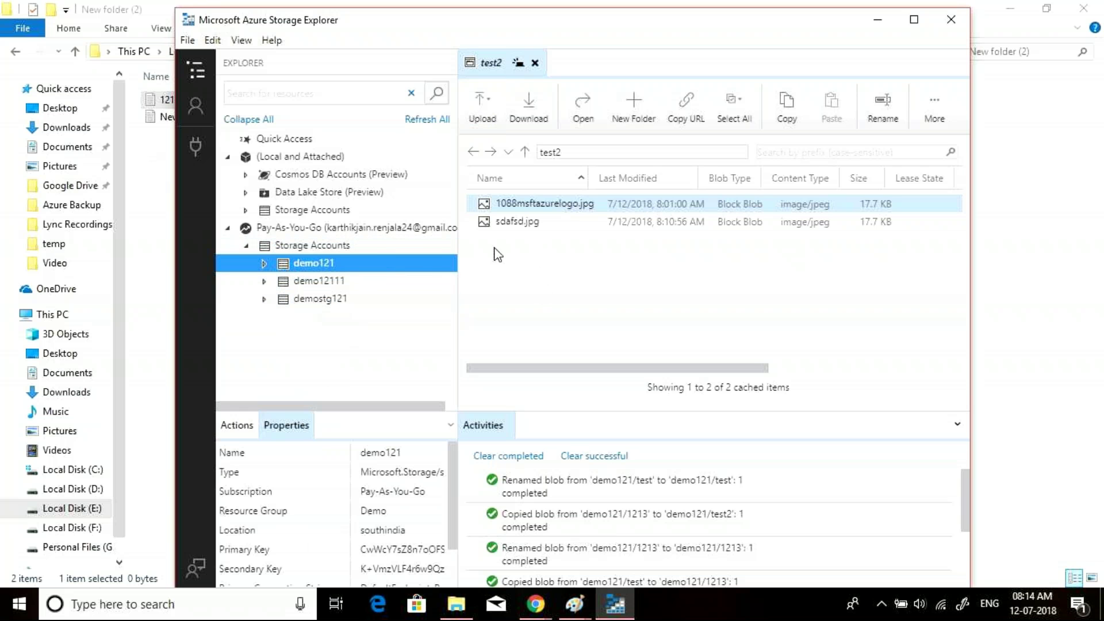
shift+click(691, 223)
click(520, 227)
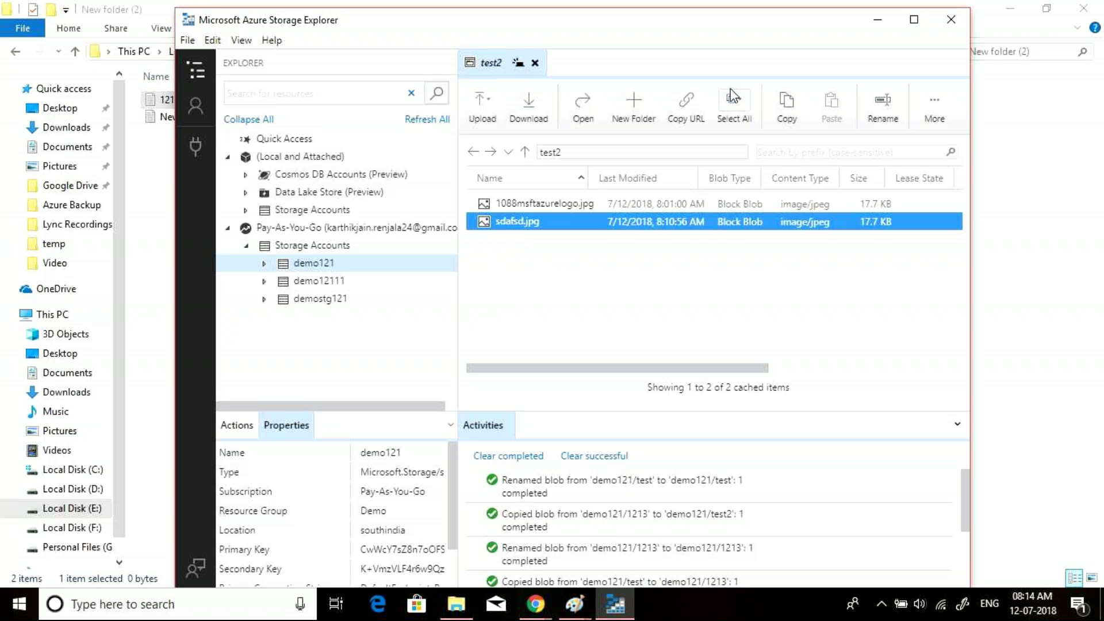
click(789, 104)
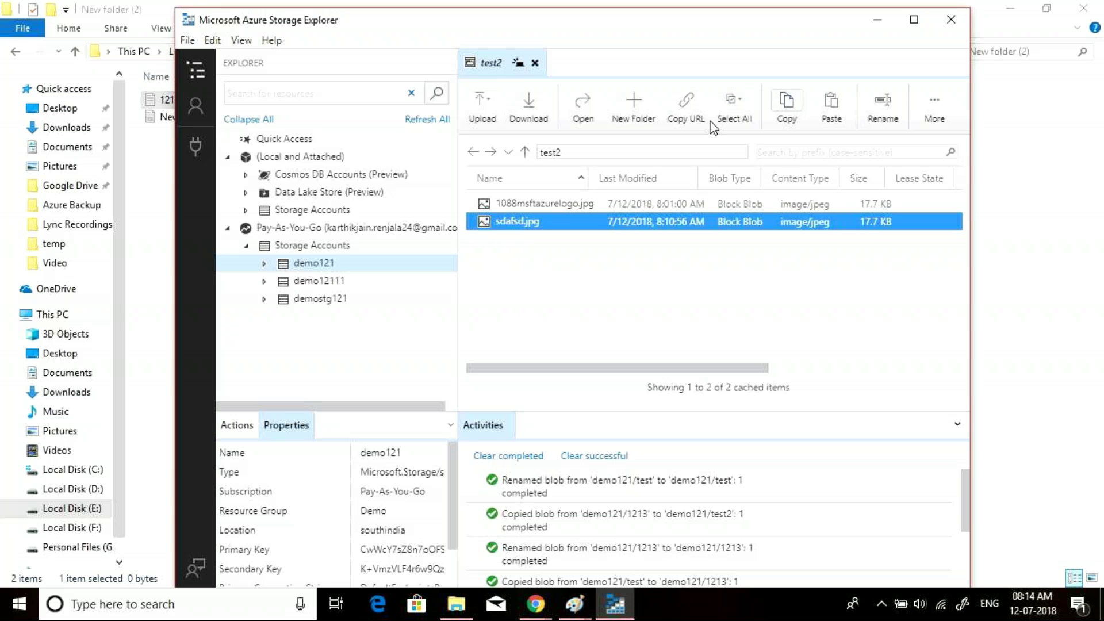
click(264, 281)
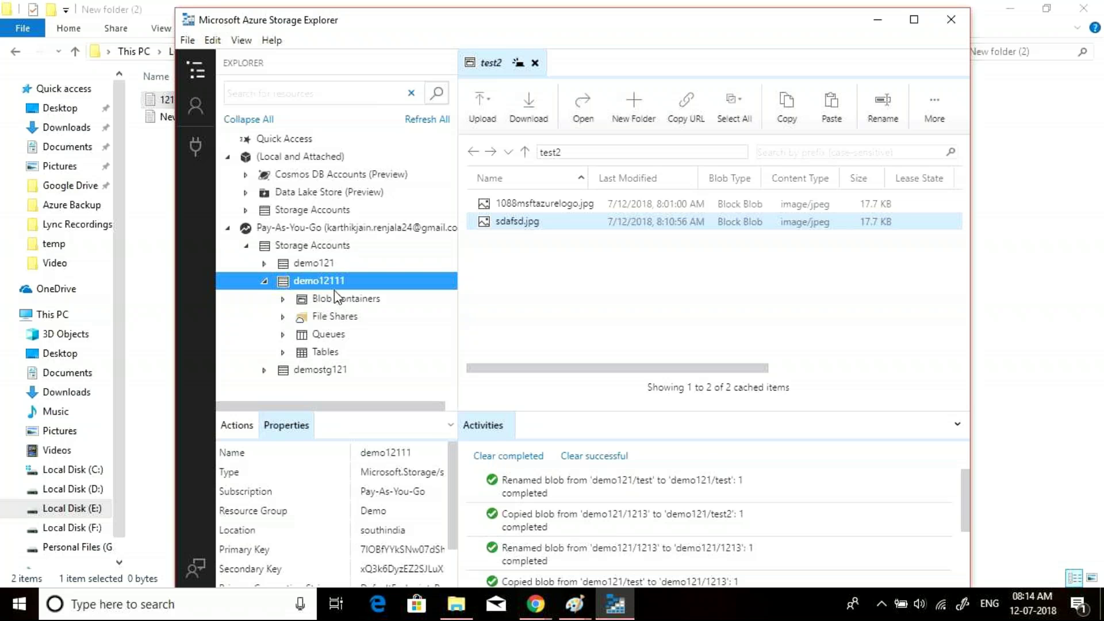
- Create a blob container named test under demo12111 and paste sdafsd.jpg into it
click(288, 302)
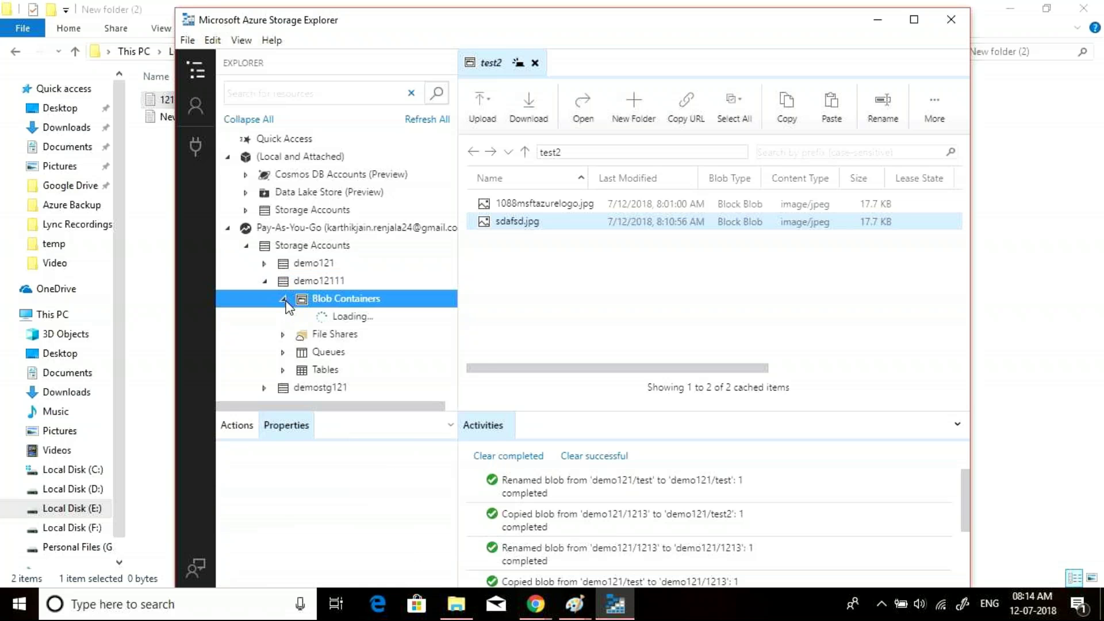
right_click(336, 300)
click(391, 316)
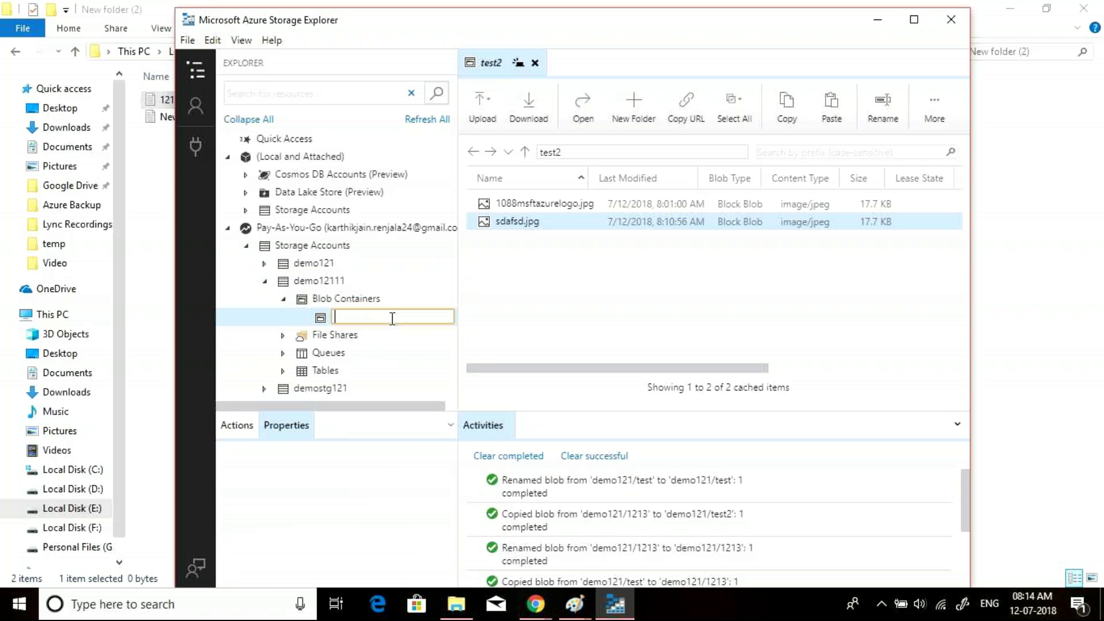
text(test)
key(Return)
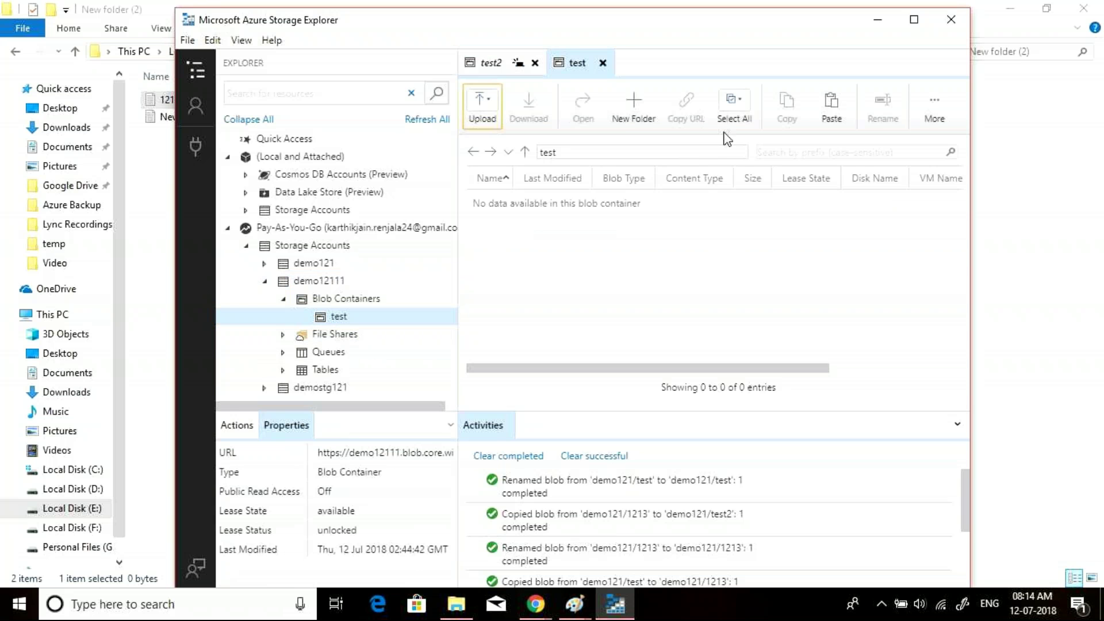
click(832, 110)
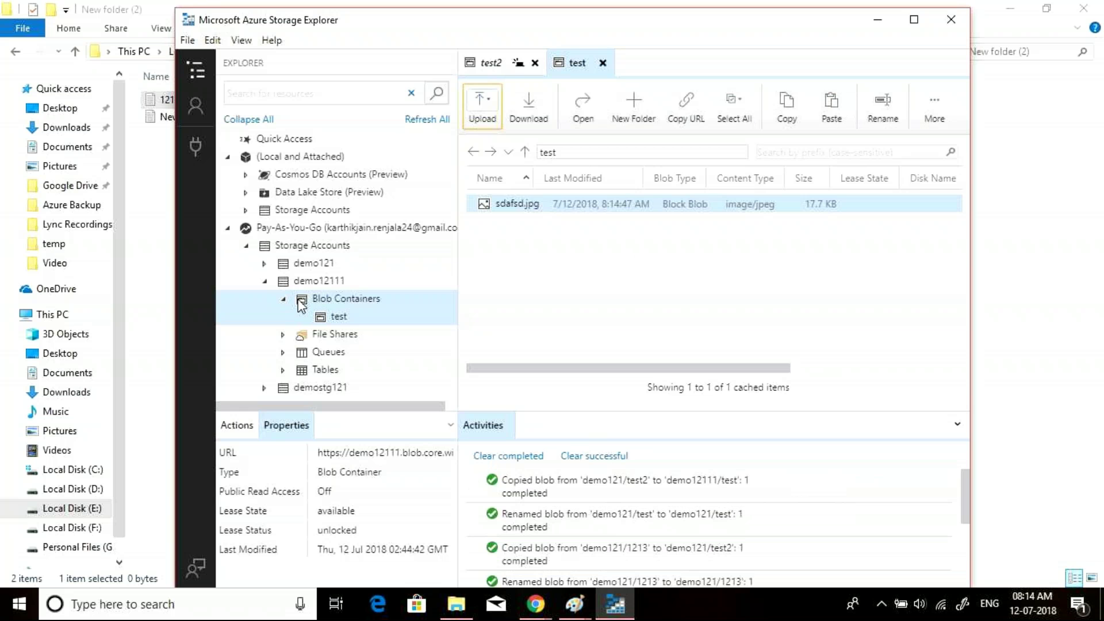
- Collapse demo12111 and switch to the Azure portal in Chrome
click(264, 281)
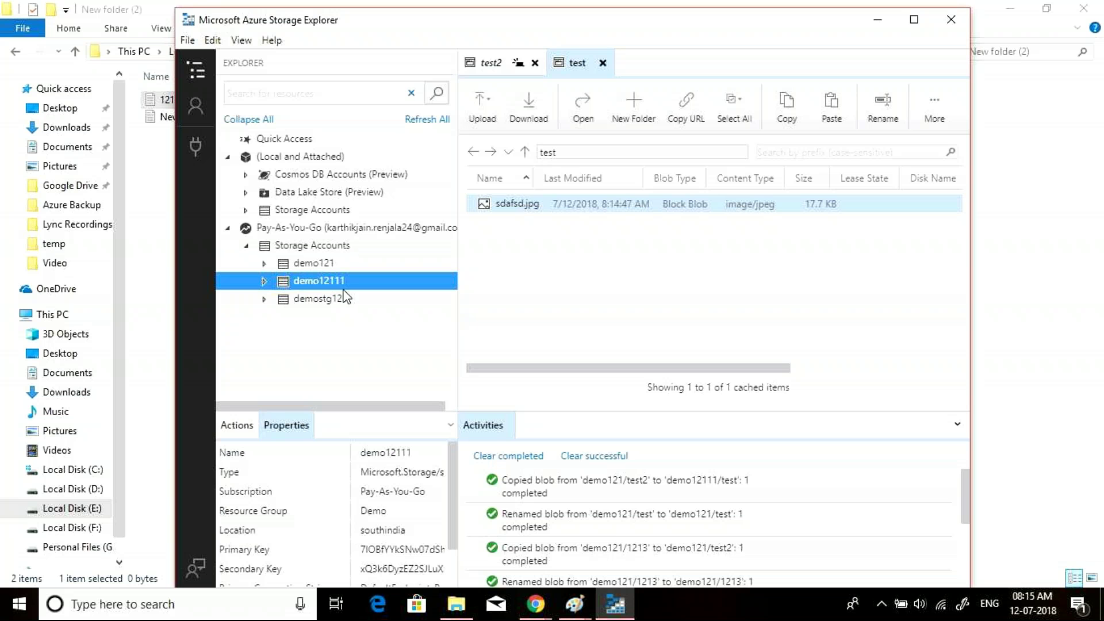
mouse_move(536, 604)
click(474, 567)
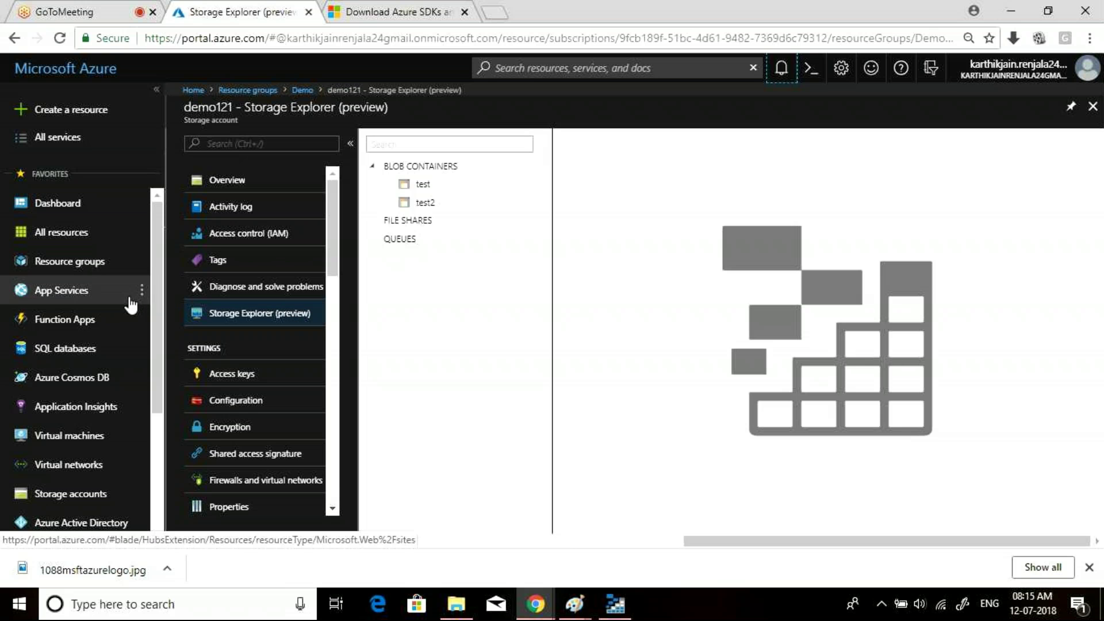
- Go to Storage accounts > demo12111 > Blobs > test > sdafsd.jpg and copy its blob URL
click(68, 493)
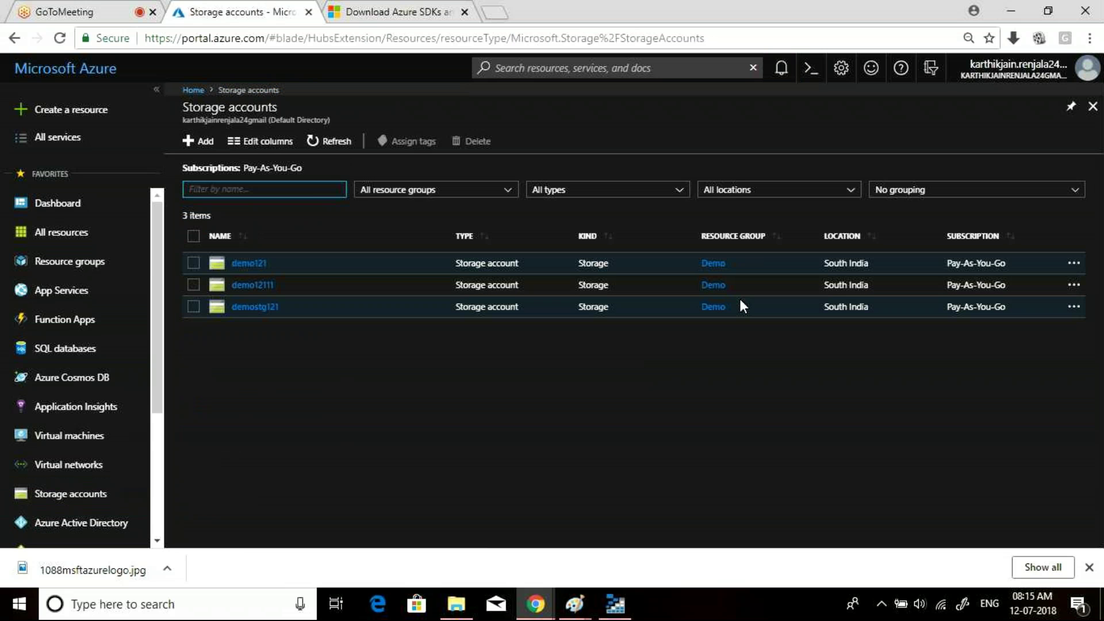
click(252, 286)
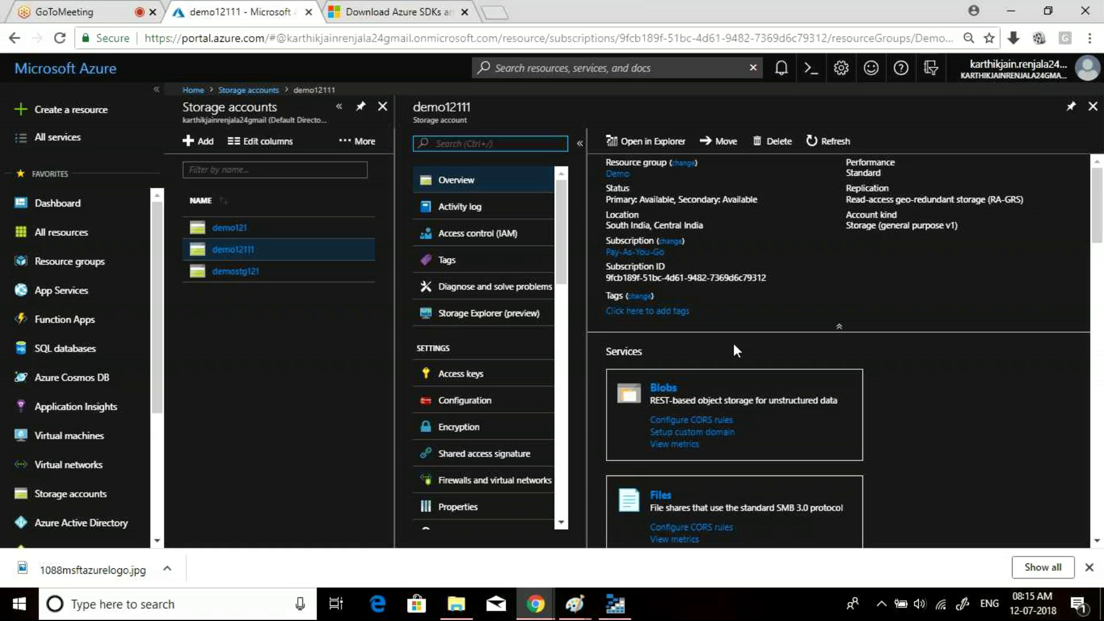
click(663, 390)
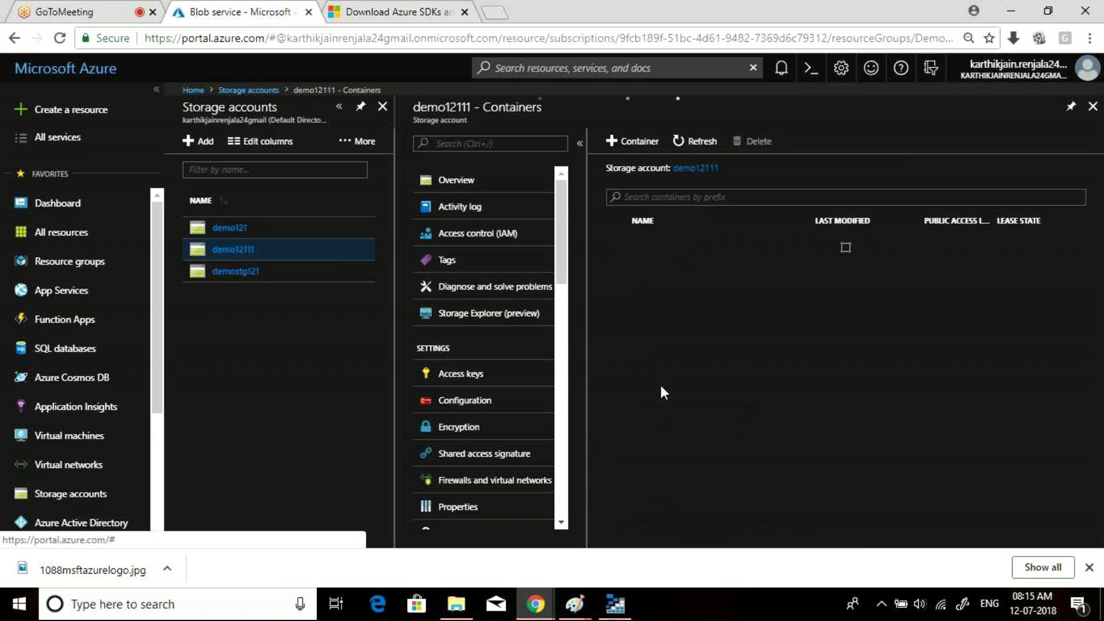
click(644, 251)
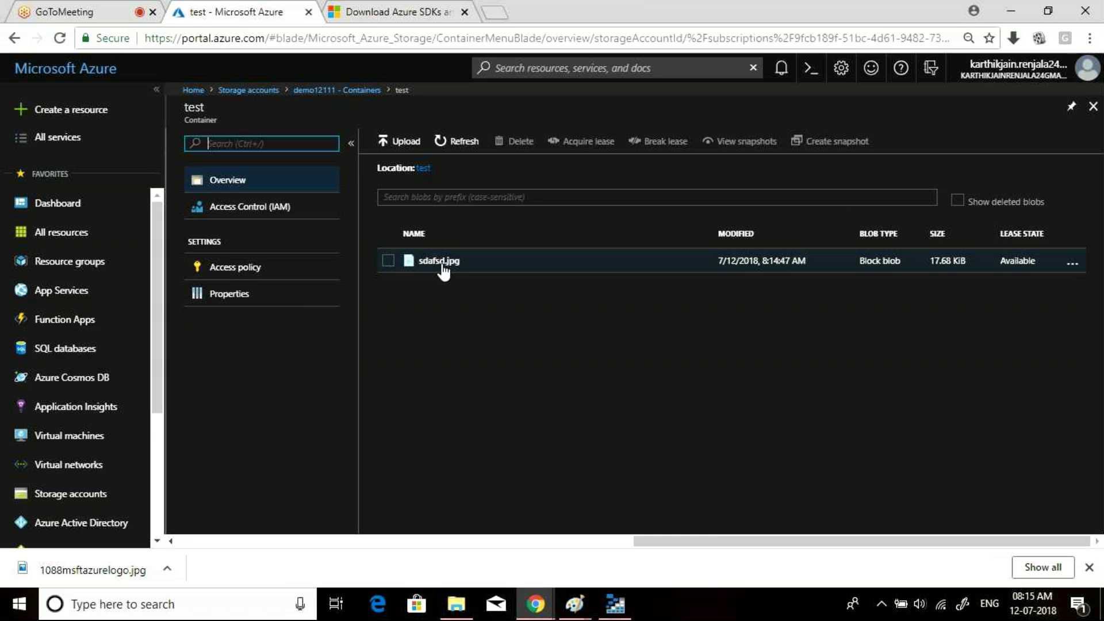
click(440, 262)
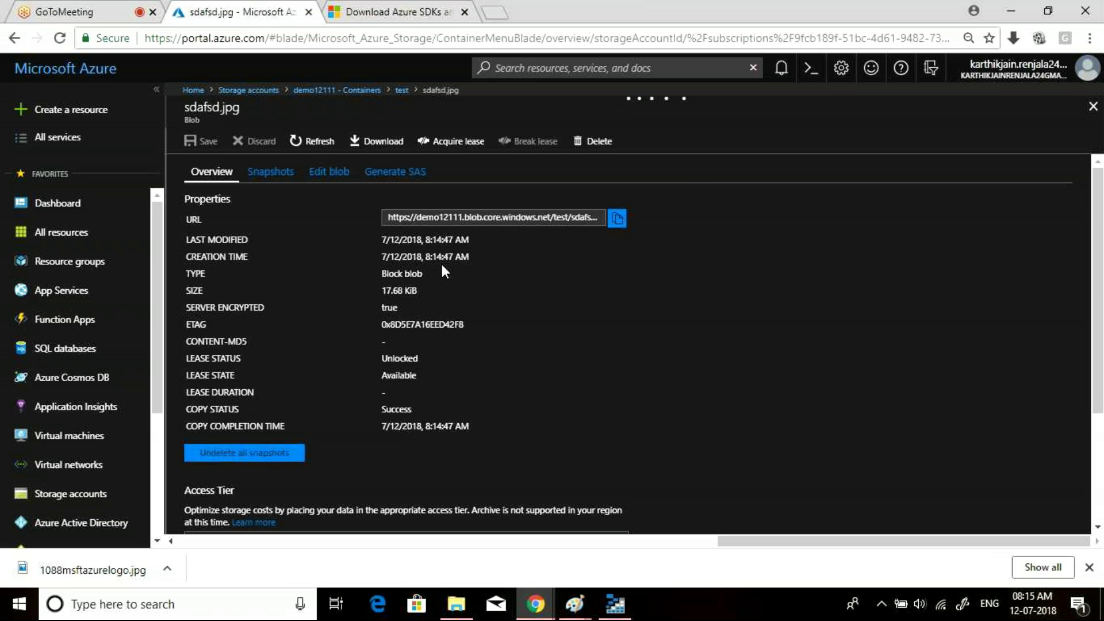
click(618, 219)
click(494, 12)
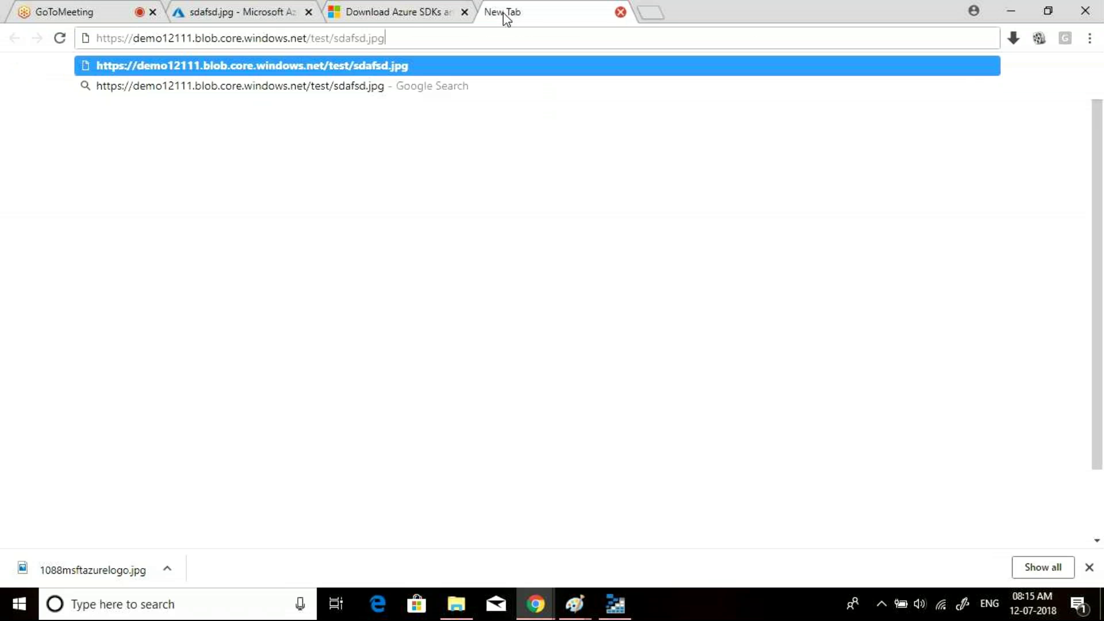
- Load the blob URL, which returns ResourceNotFound, then close the sdafsd.jpg blade in the portal
key(Return)
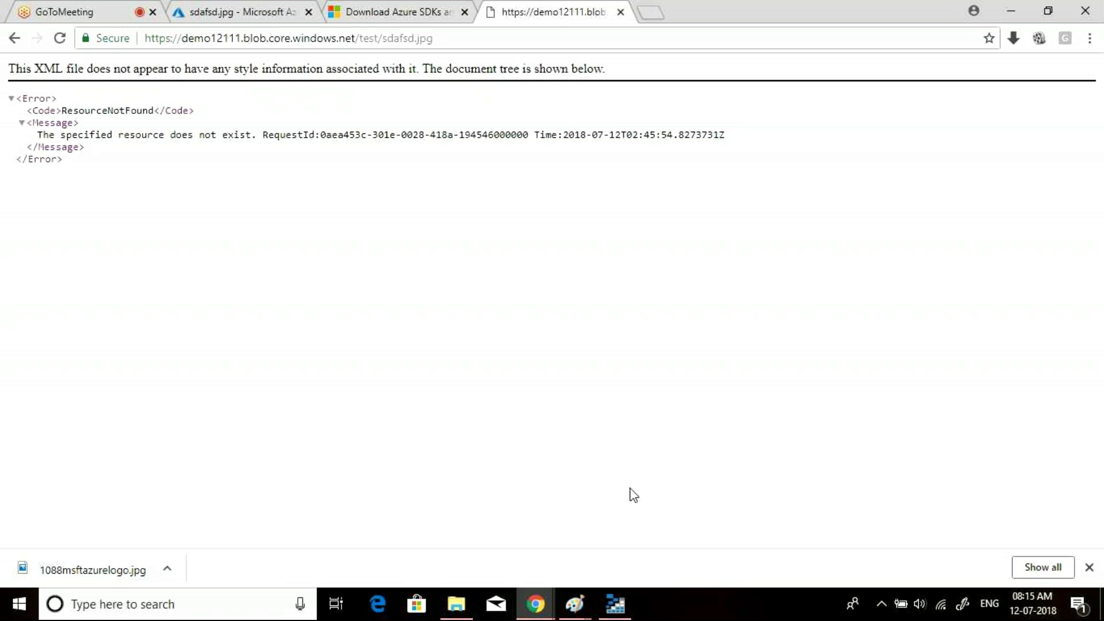
click(621, 610)
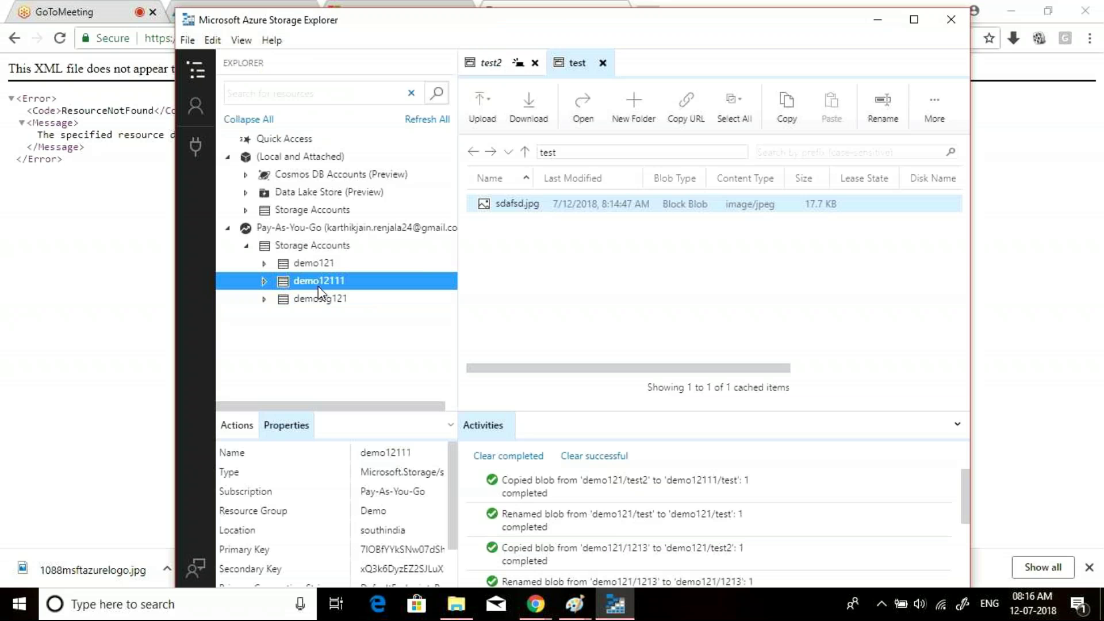
click(879, 20)
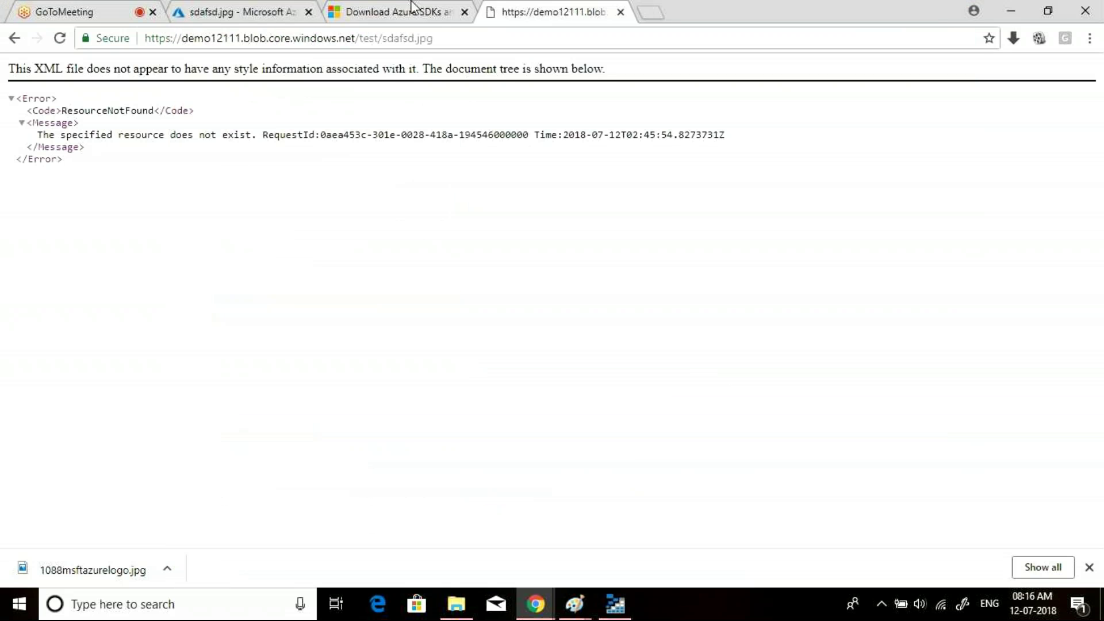
click(241, 12)
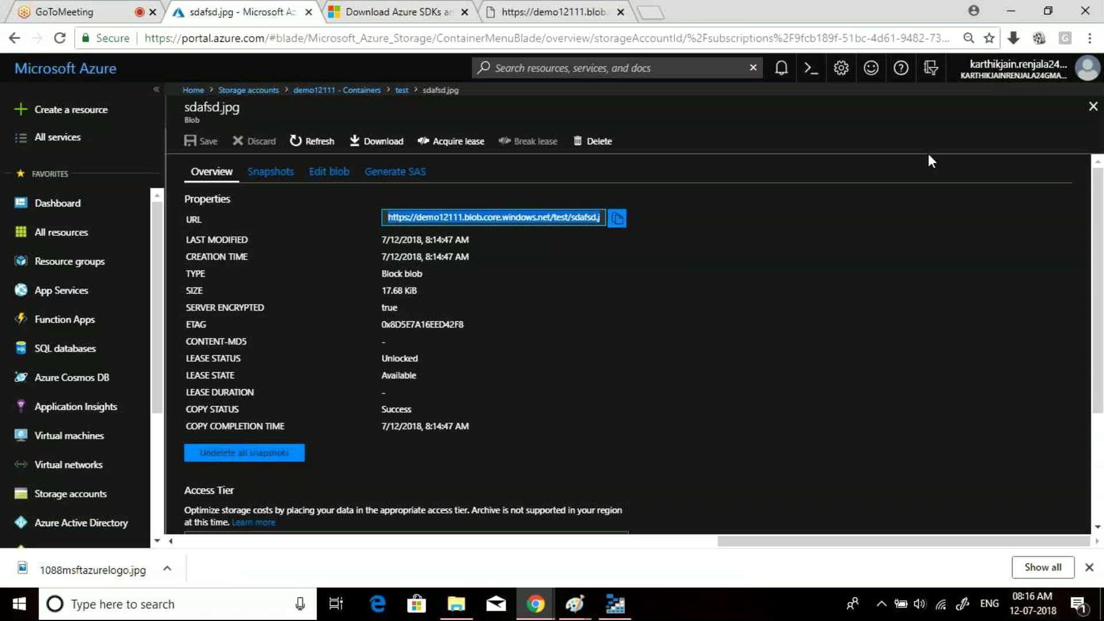
click(1093, 107)
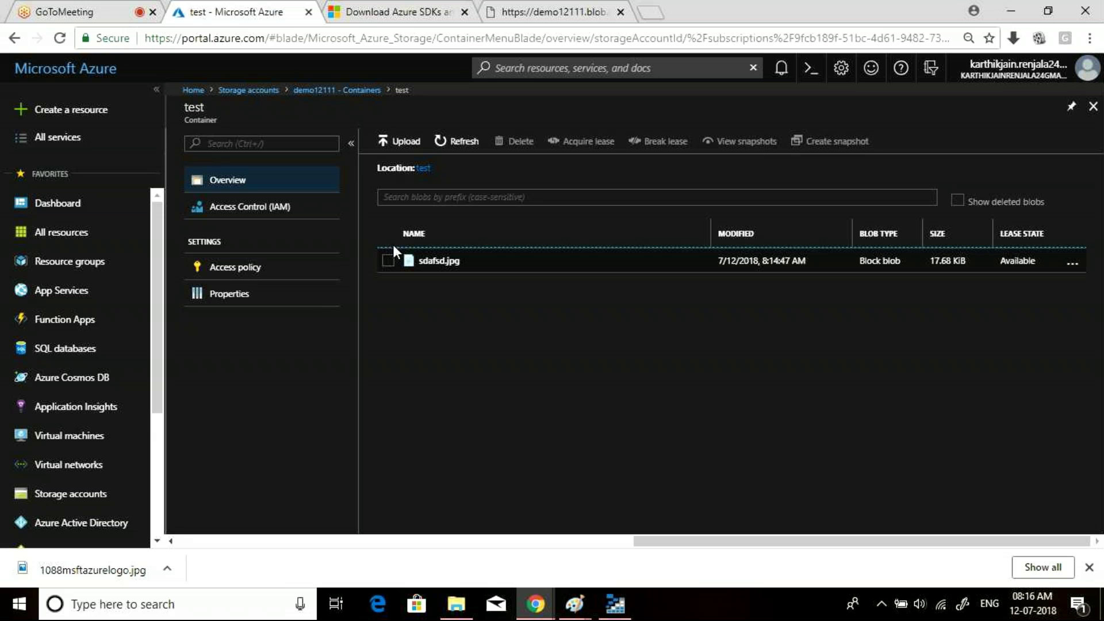
- Set the test container's public access level to Blob and save it
click(257, 268)
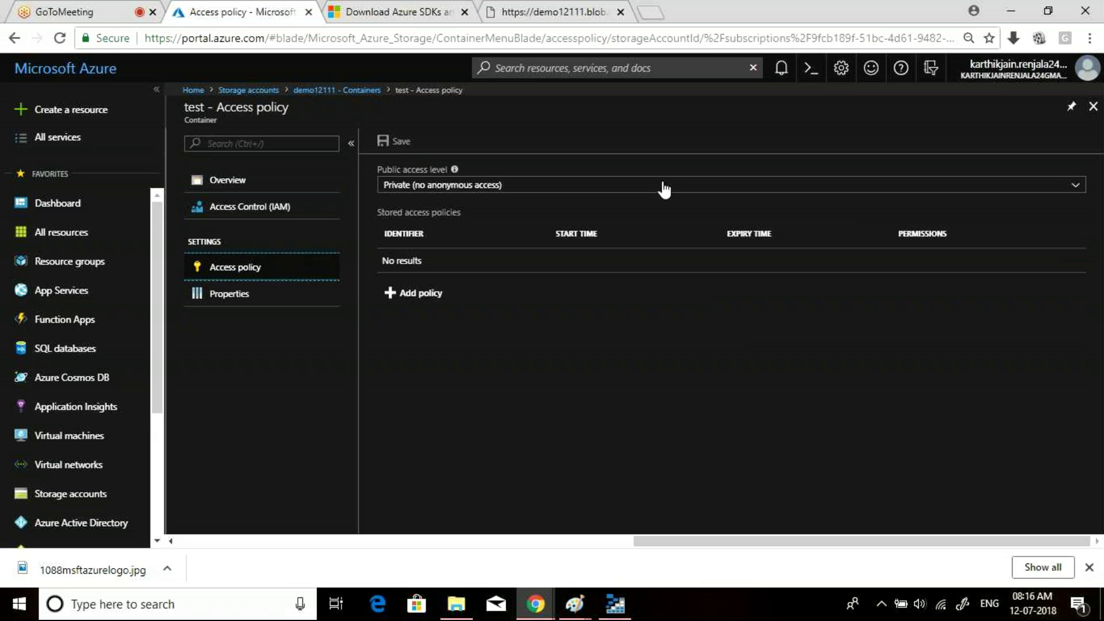
click(664, 187)
click(426, 220)
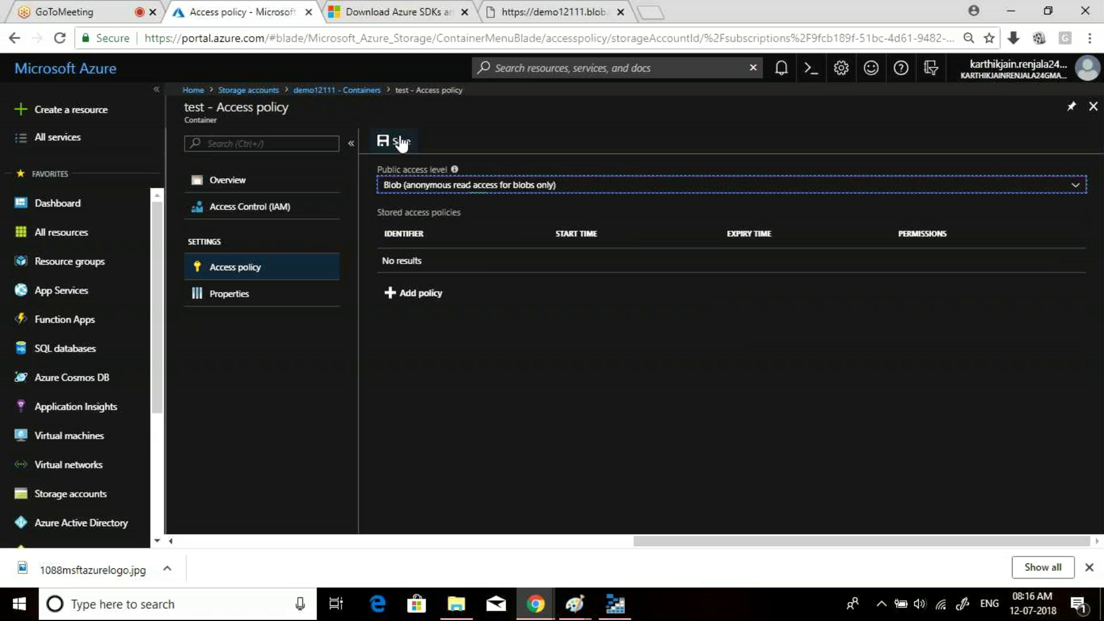
click(400, 142)
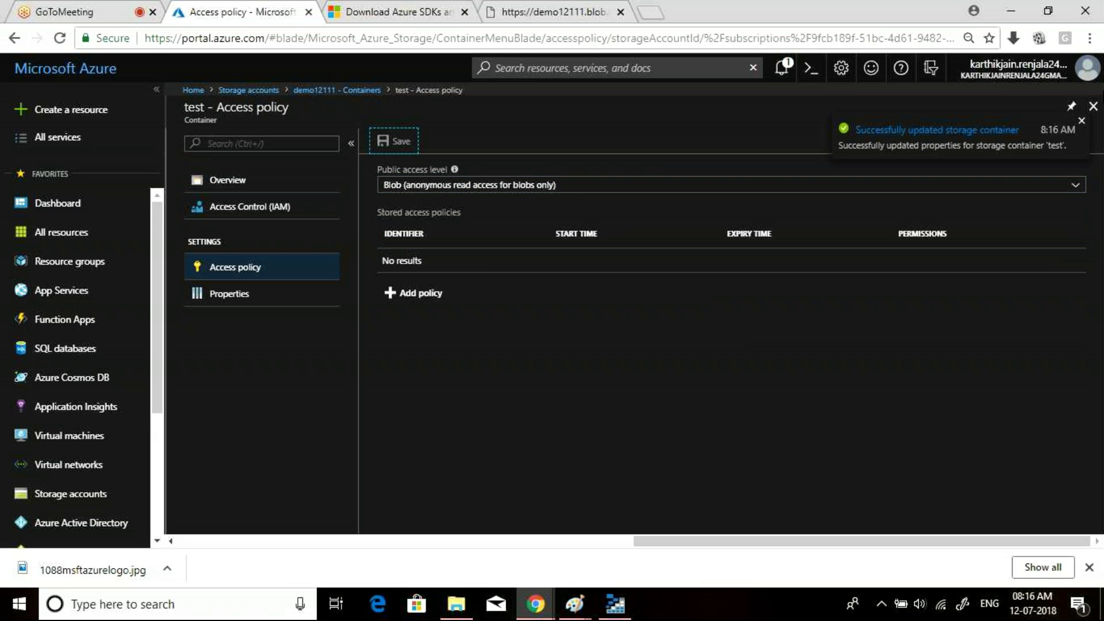
click(1093, 111)
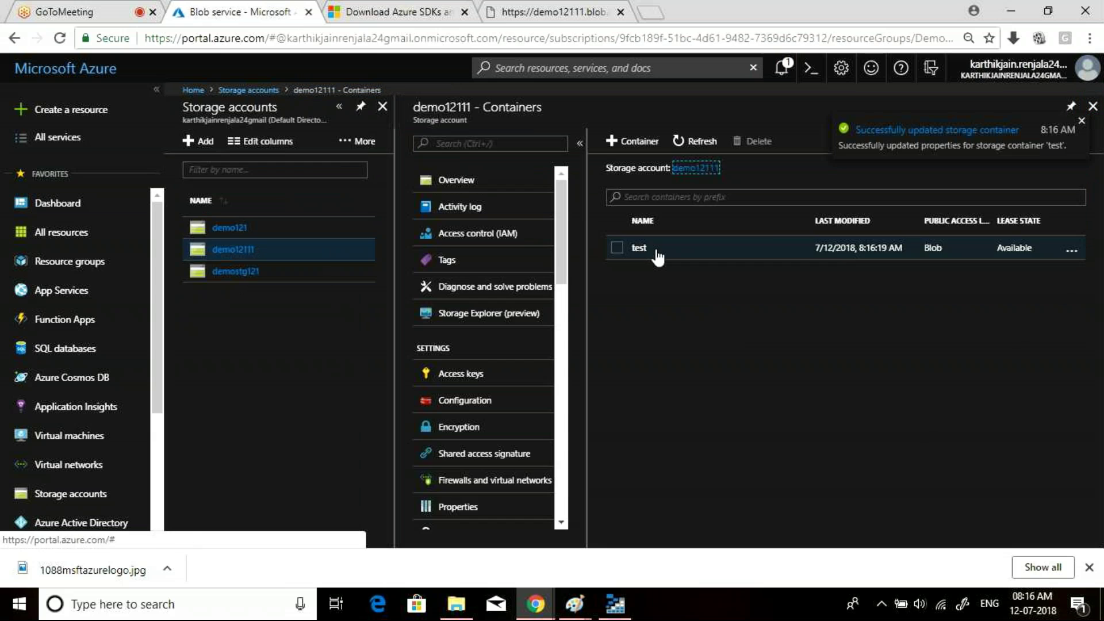
click(657, 253)
- Reload the sdafsd.jpg URL tab so the Azure logo image displays
click(552, 12)
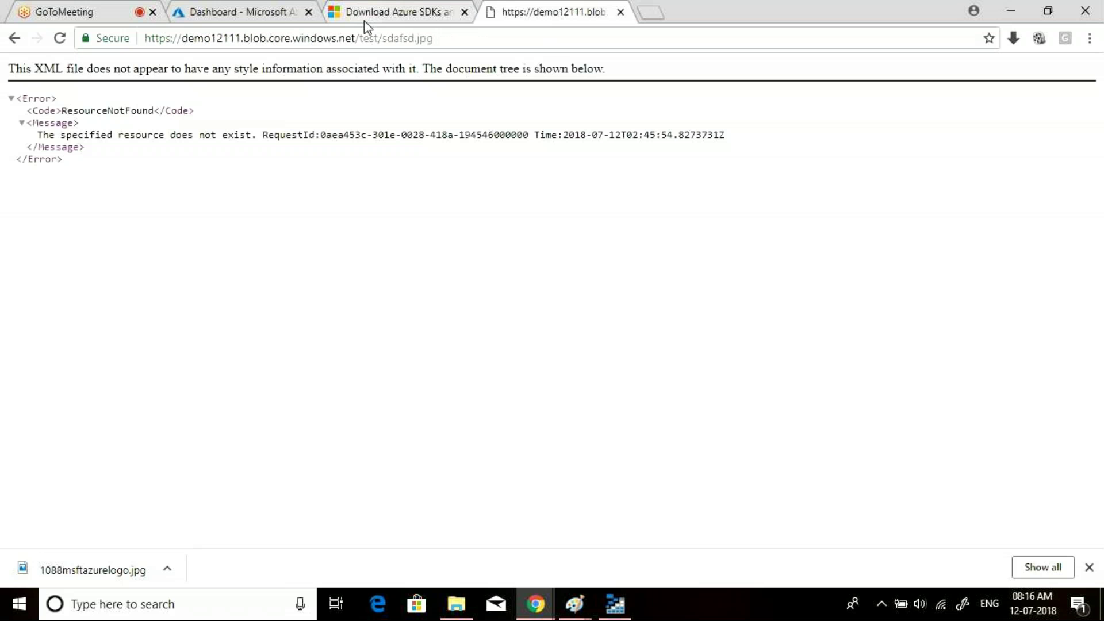
click(424, 41)
key(Return)
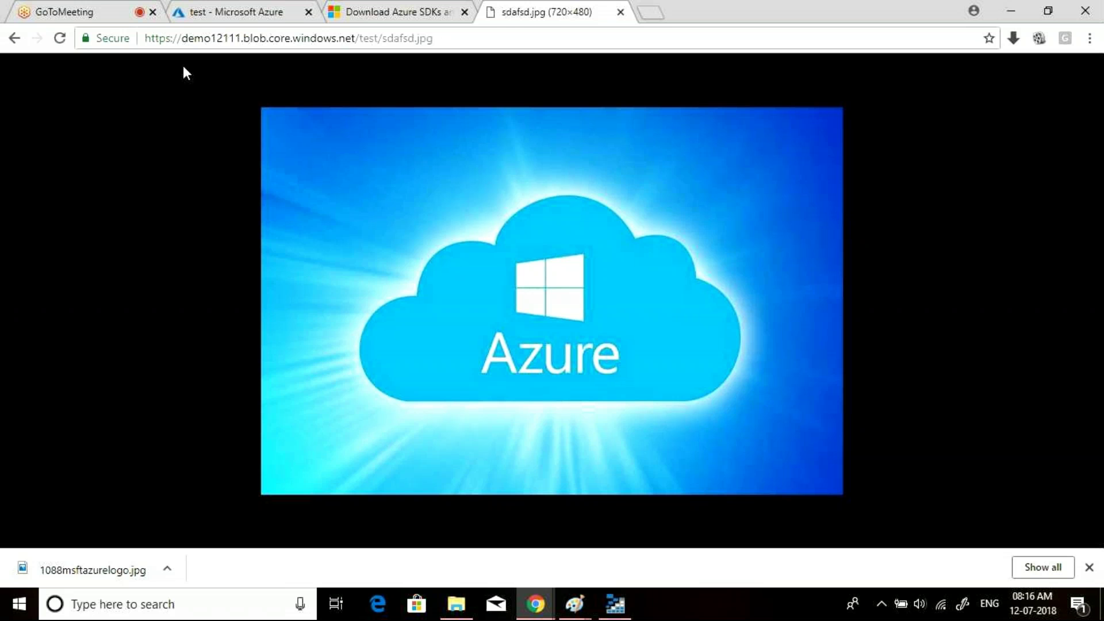
- Insert '.secondary.' after the account name in the blob URL and load it
click(244, 39)
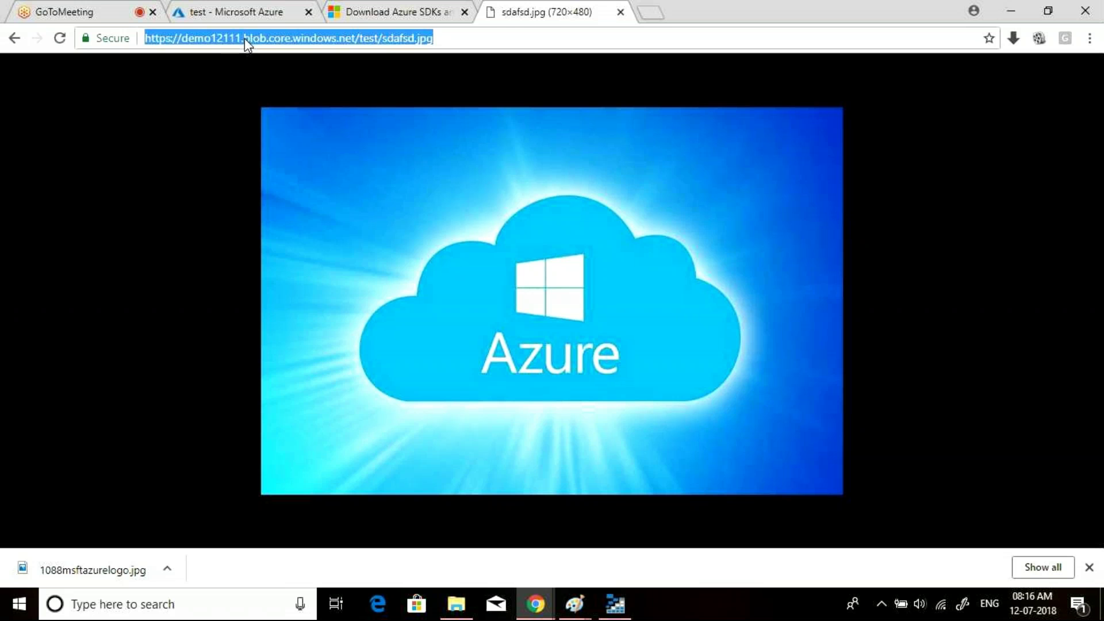
click(245, 38)
text(.secon)
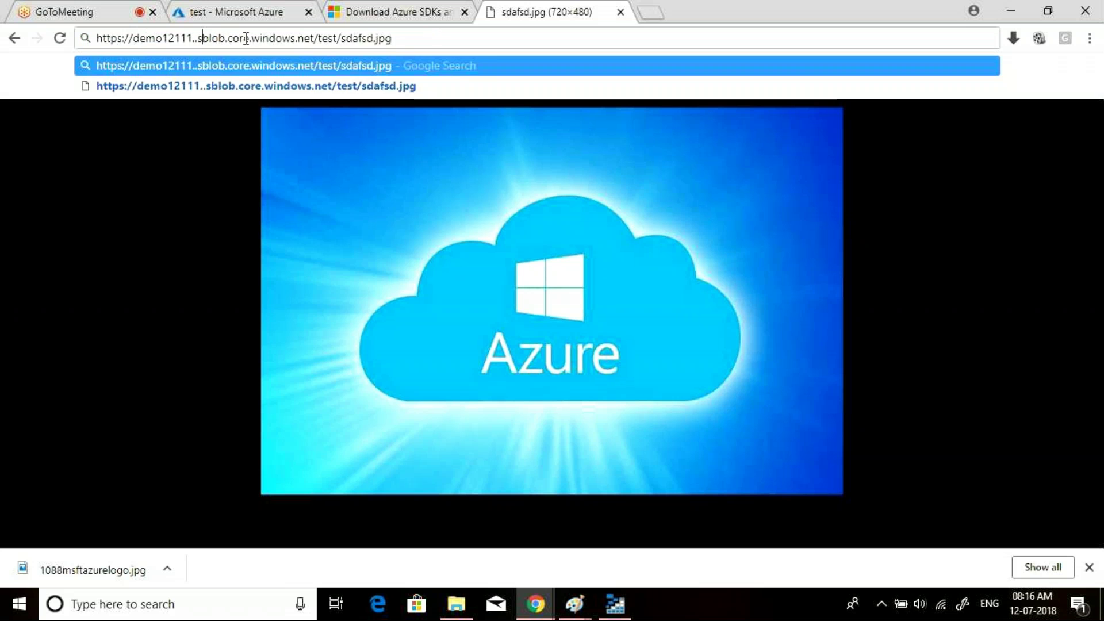
text(dary)
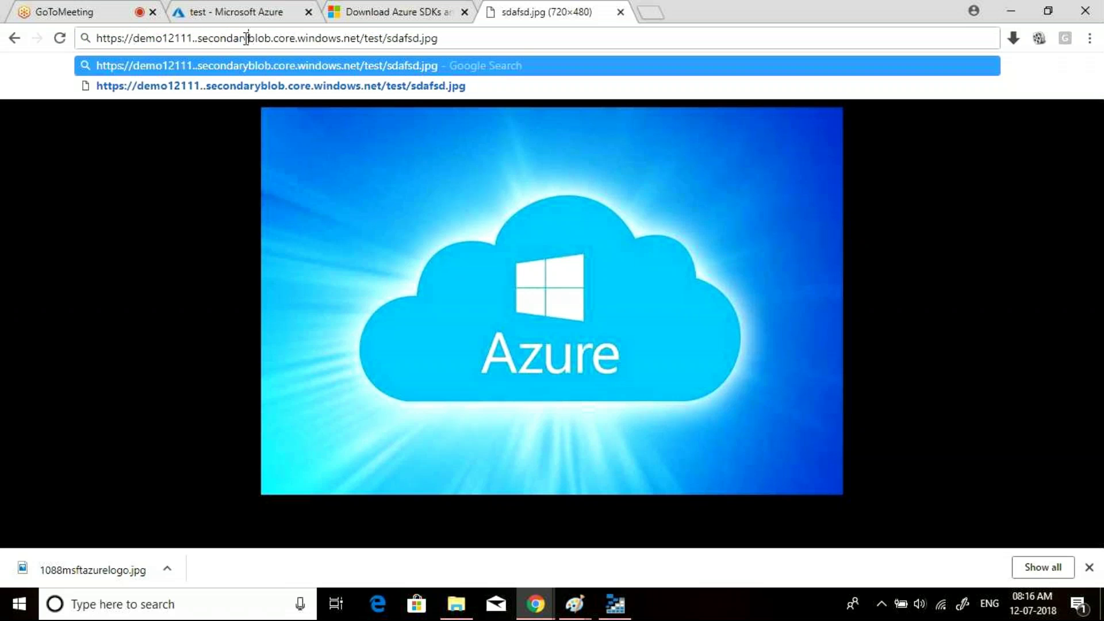
text(.)
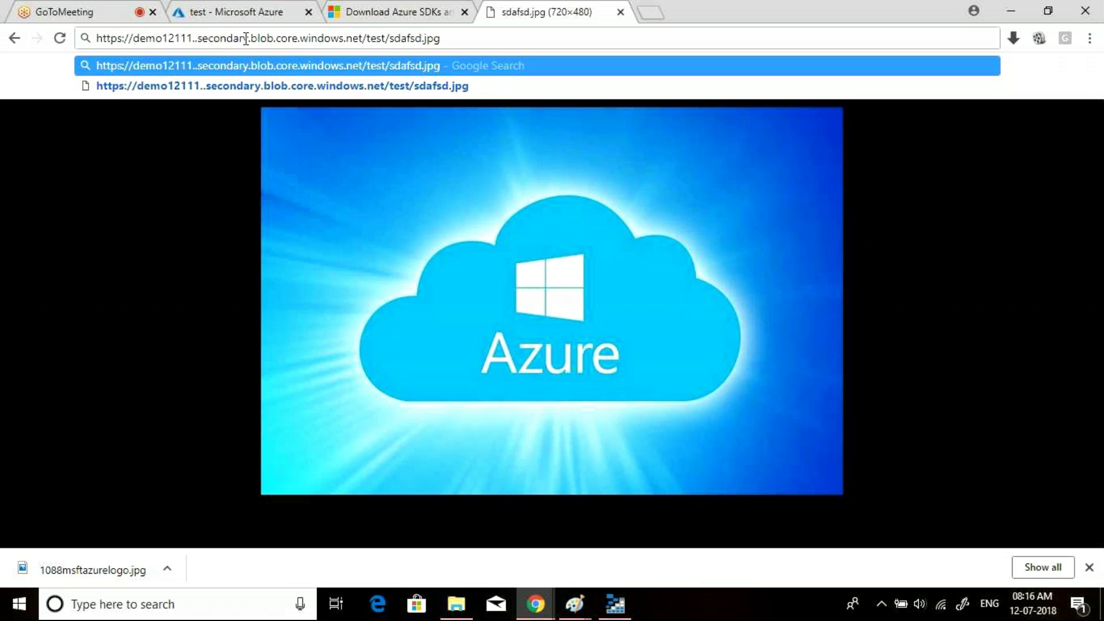
key(Return)
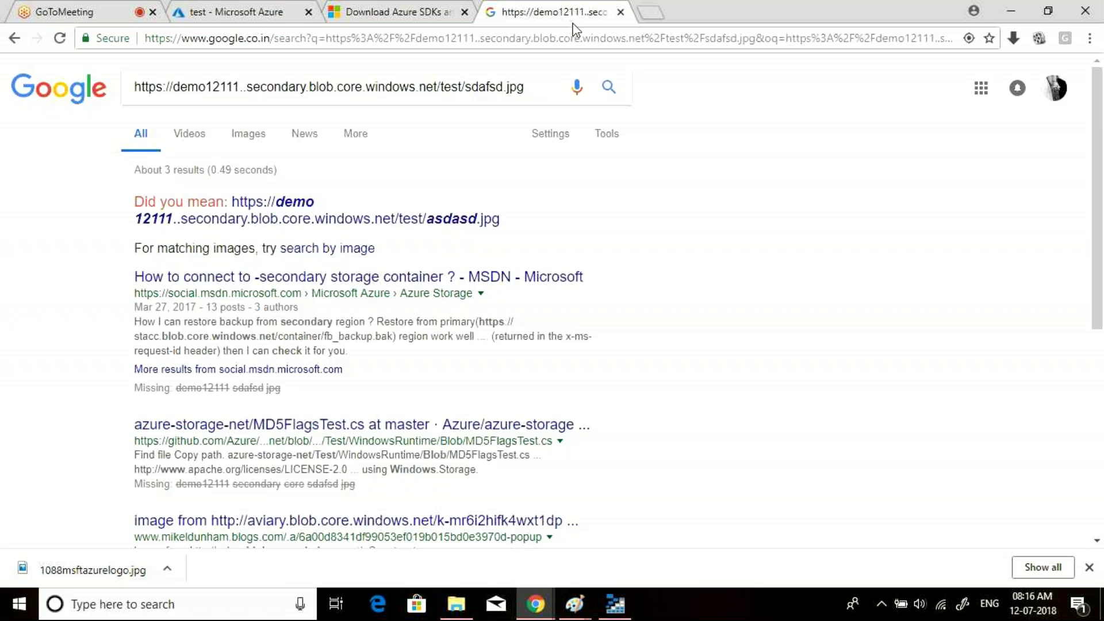
- Retry with demo12111.secondary.blob.core.windows.net, which fails with a DNS lookup error
click(12, 39)
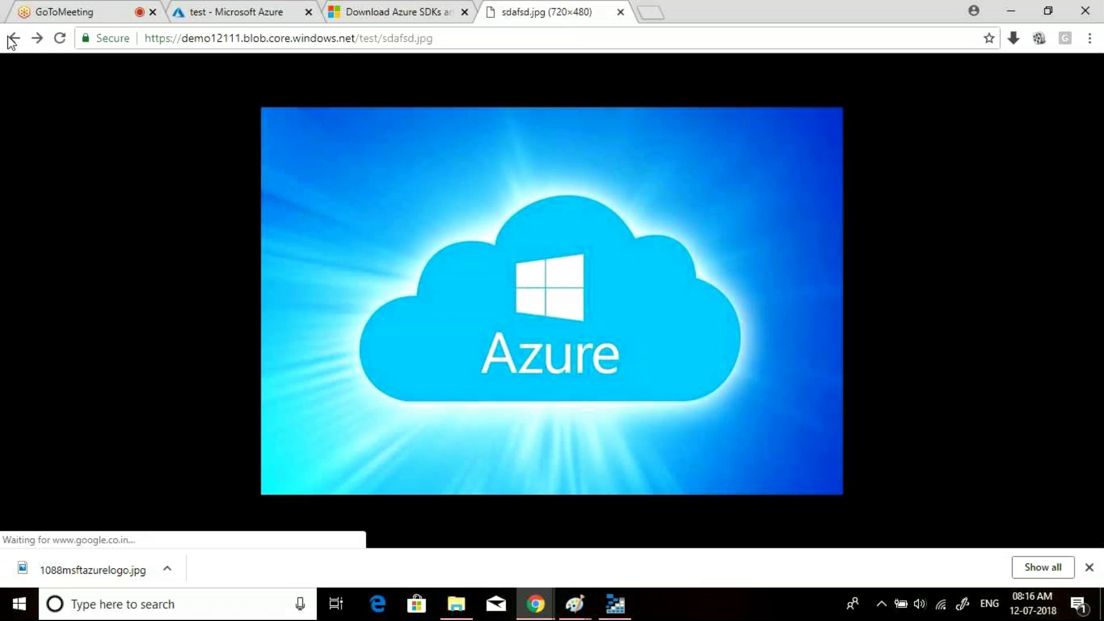
click(244, 39)
click(243, 39)
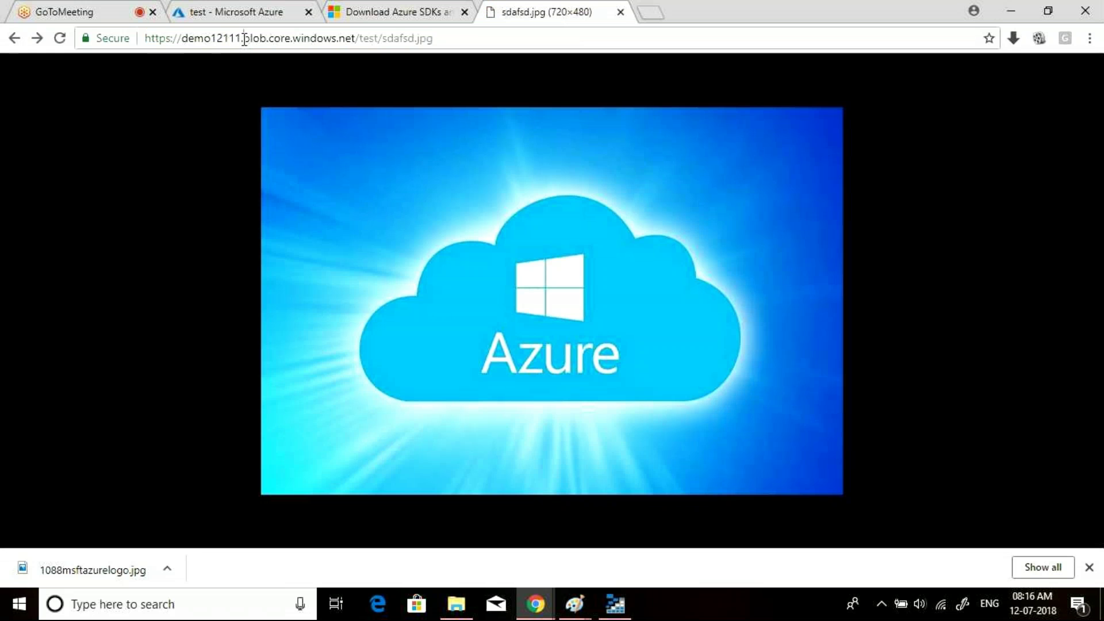
text(secon)
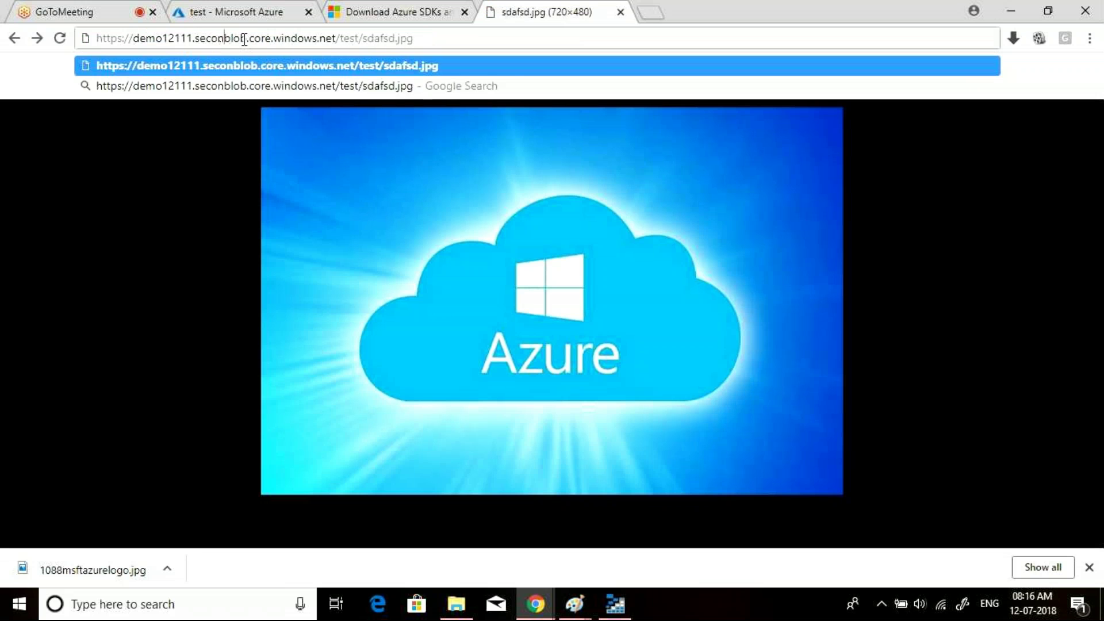
text(dary.)
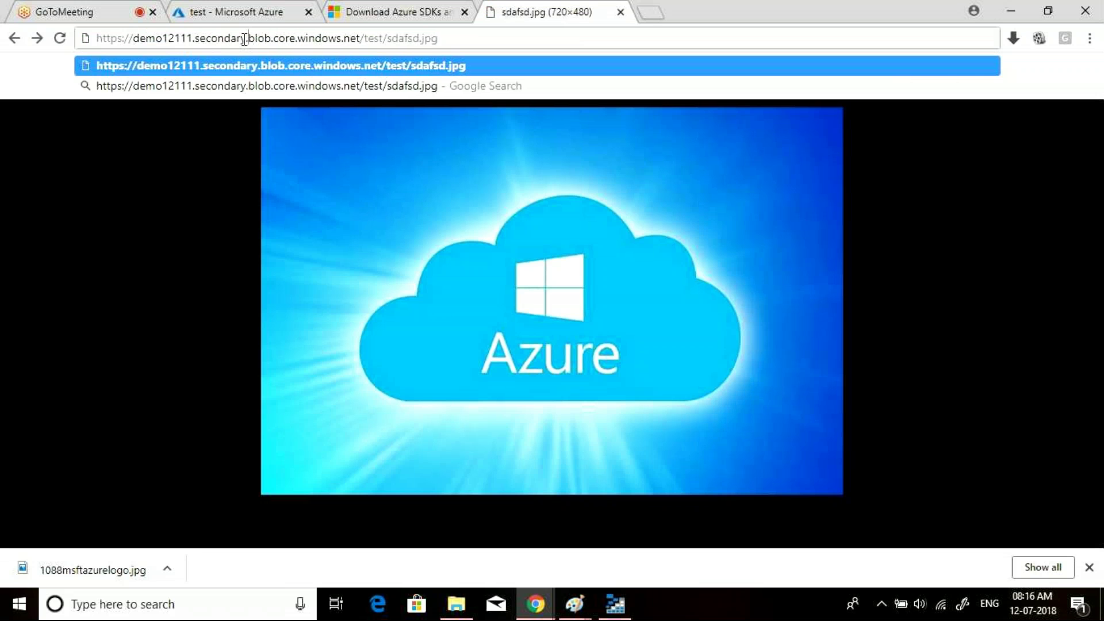
key(Return)
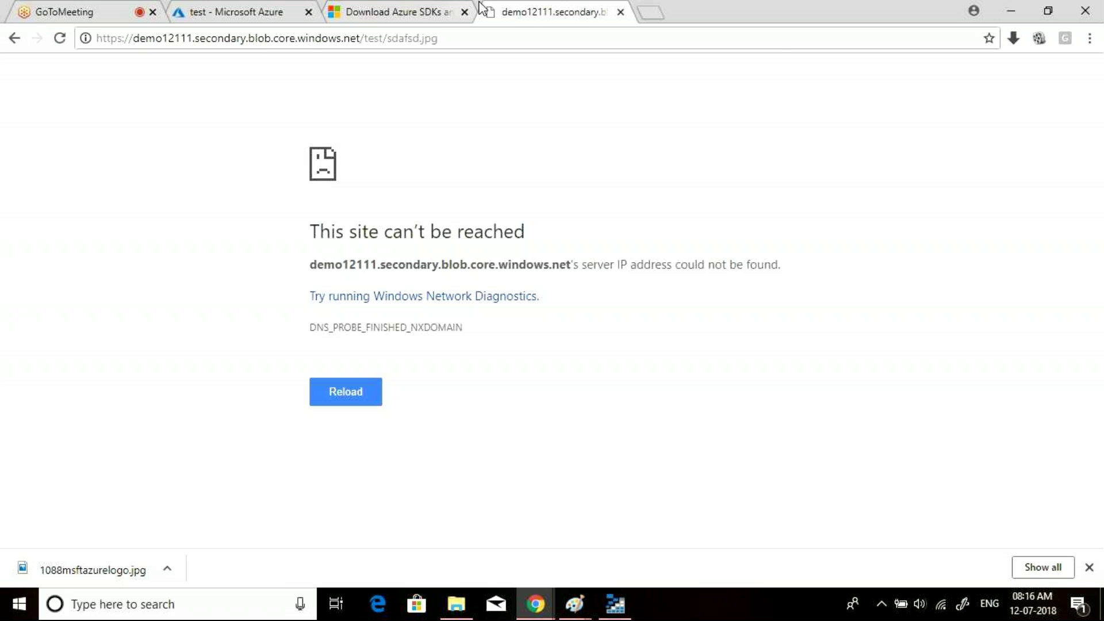
- Review demo12111's Overview, then reopen the test container listing sdafsd.jpg (17.68 KiB)
click(184, 7)
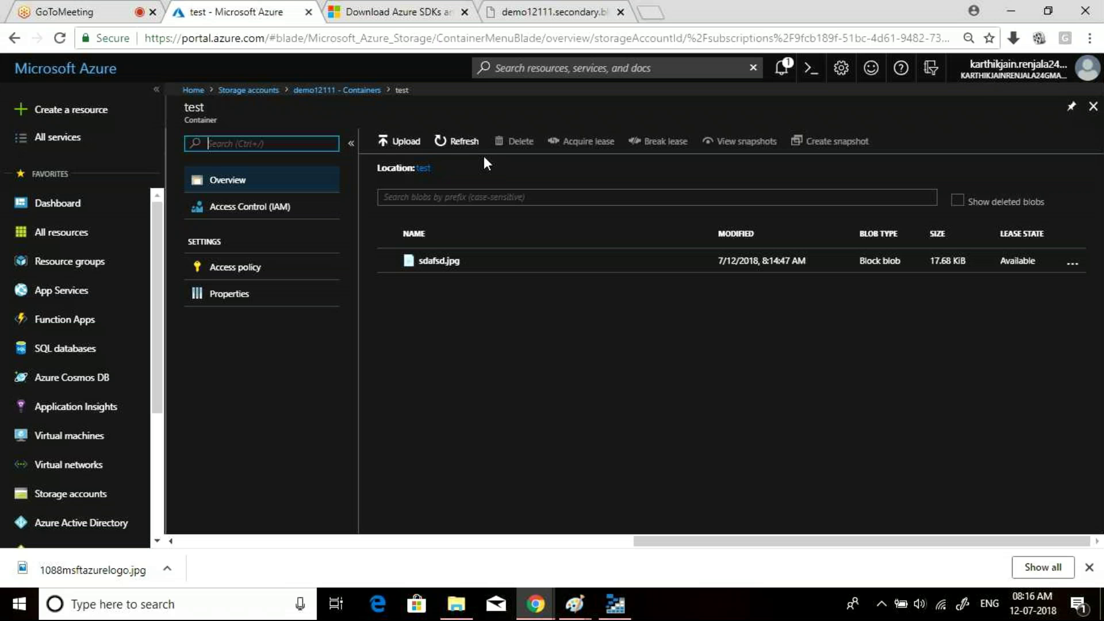
click(1097, 112)
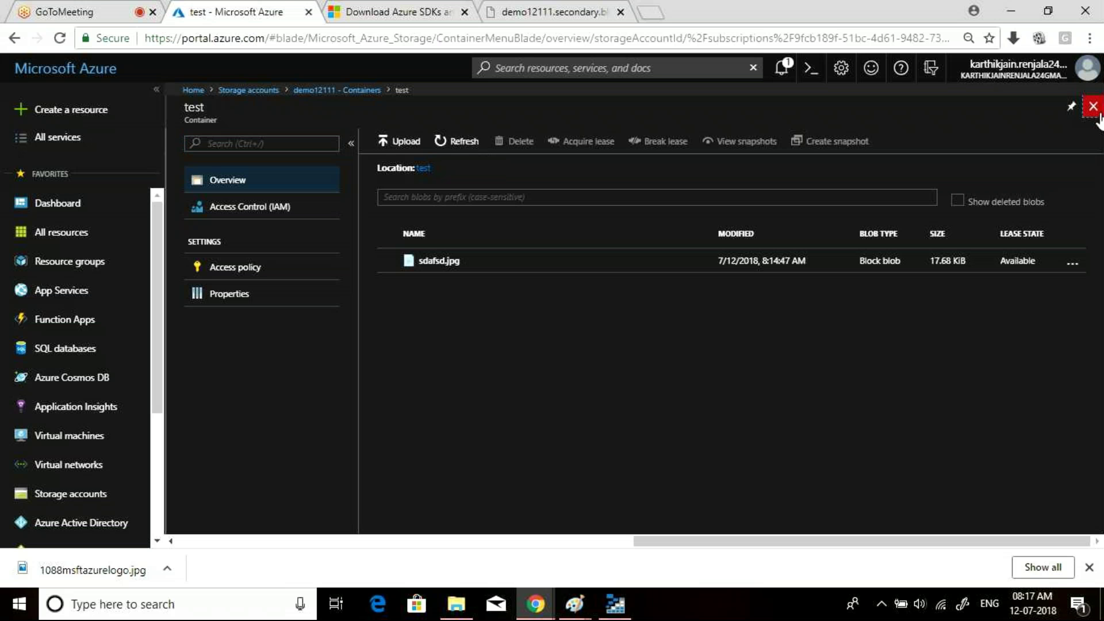
click(1095, 110)
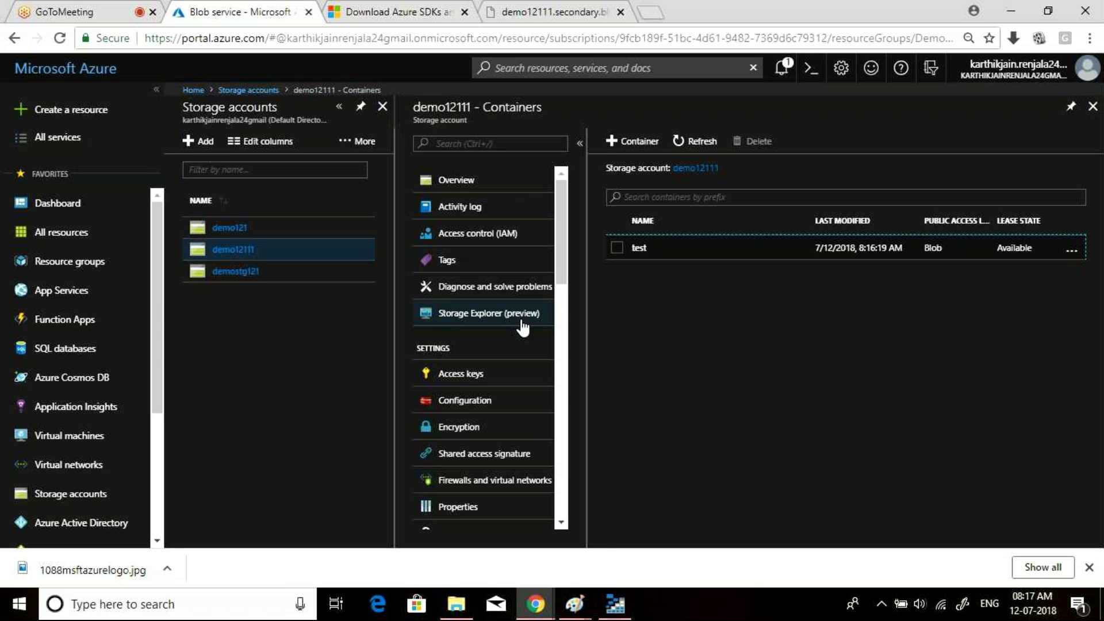
click(481, 184)
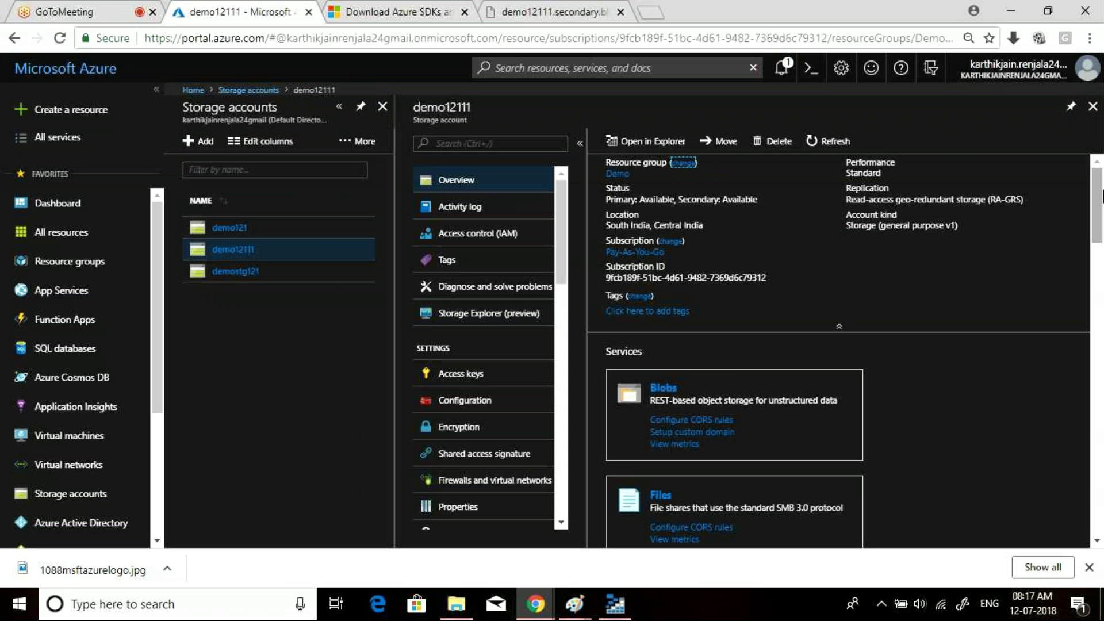
drag(1102, 195, 1101, 245)
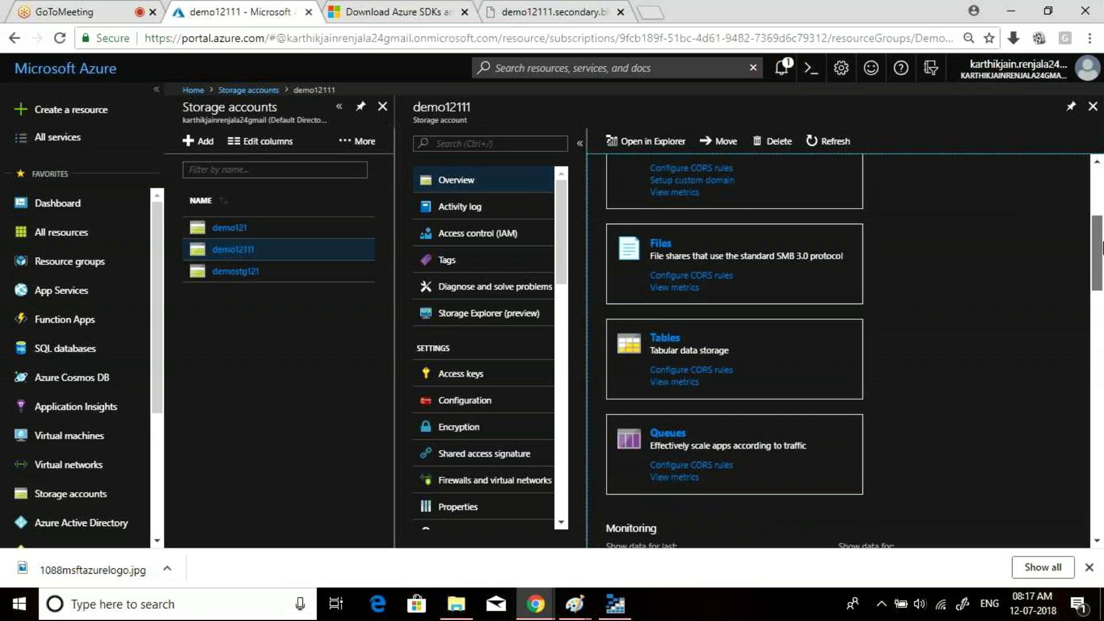
scroll(667, 321, up, 3)
click(665, 317)
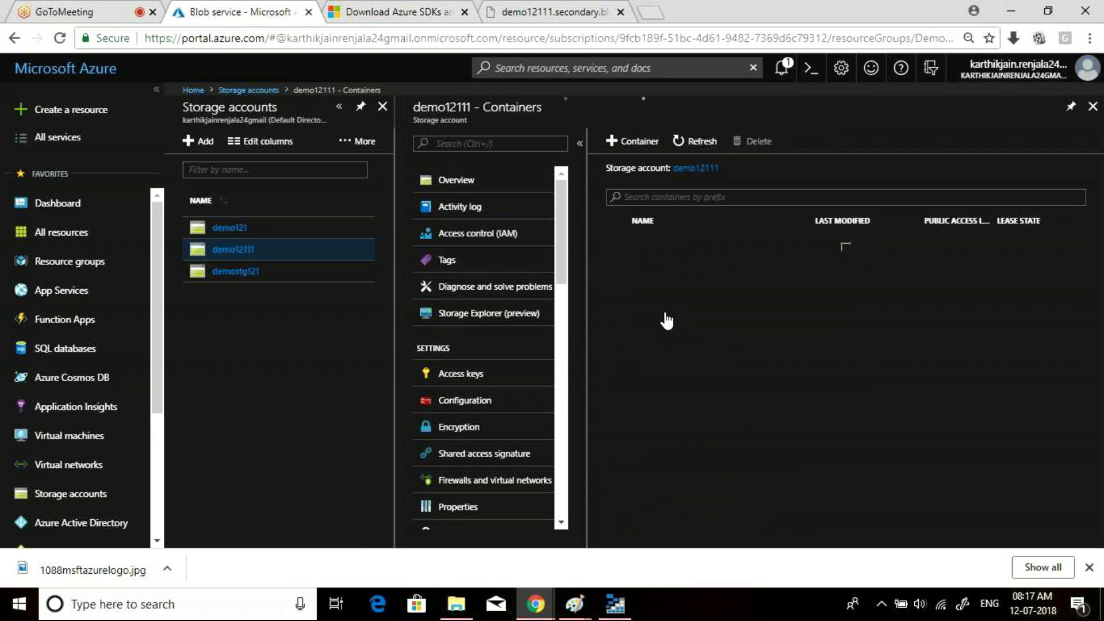
click(645, 248)
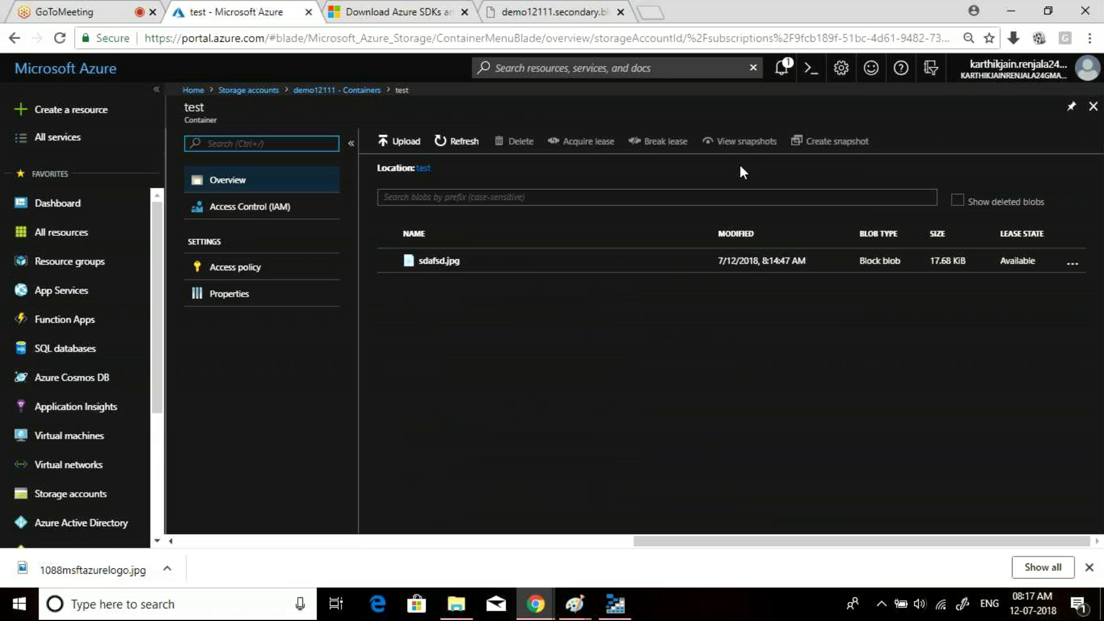
click(253, 296)
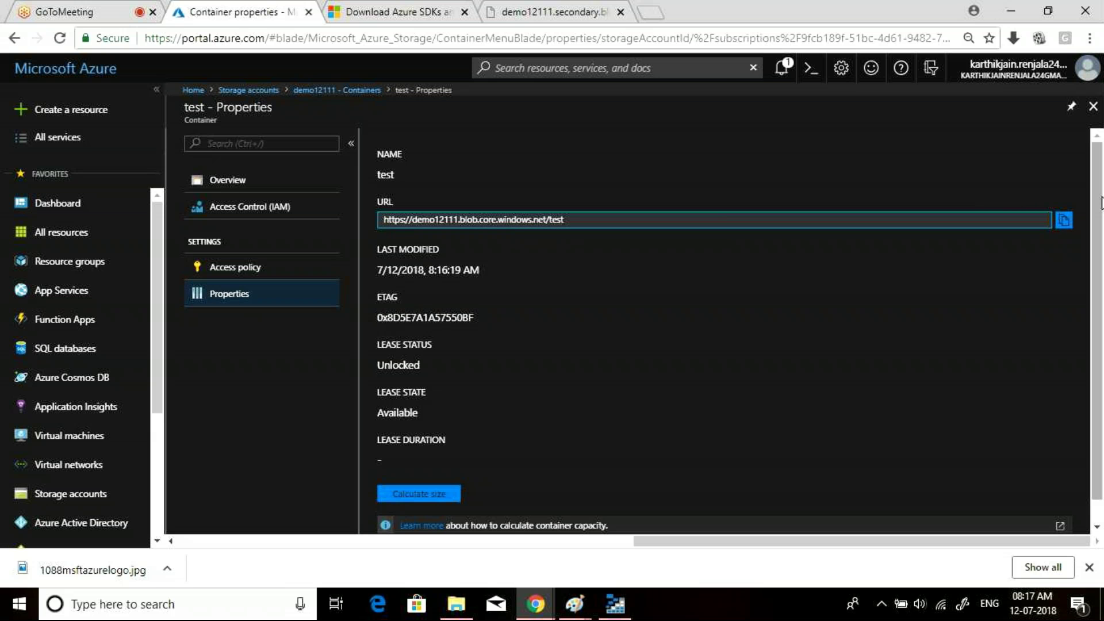
drag(1101, 203, 1102, 330)
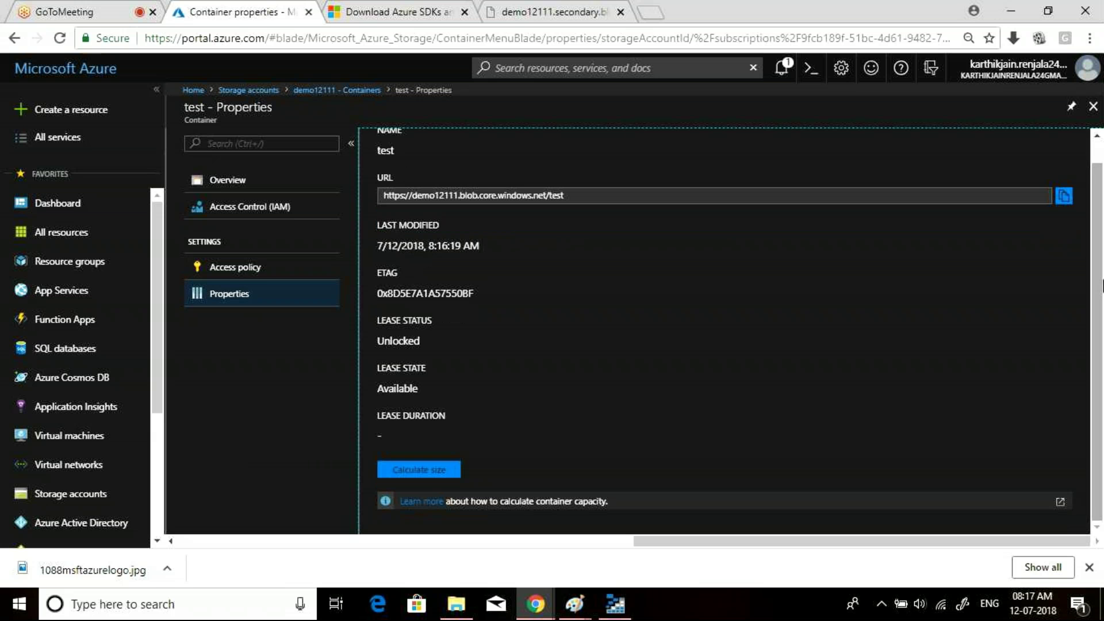
drag(1102, 286, 1102, 246)
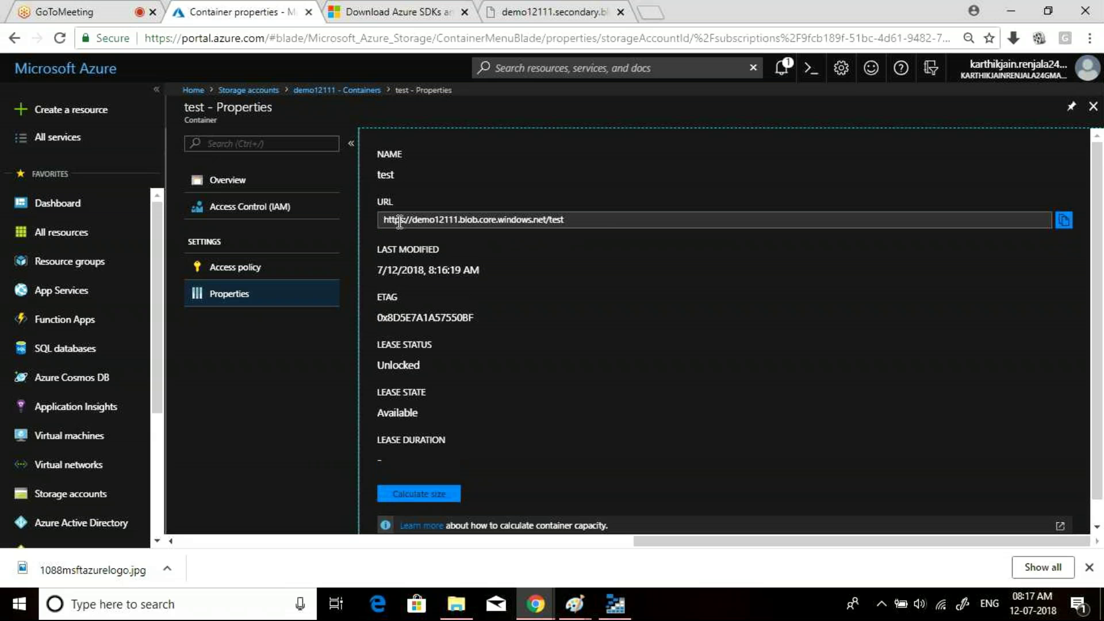
drag(388, 218, 561, 244)
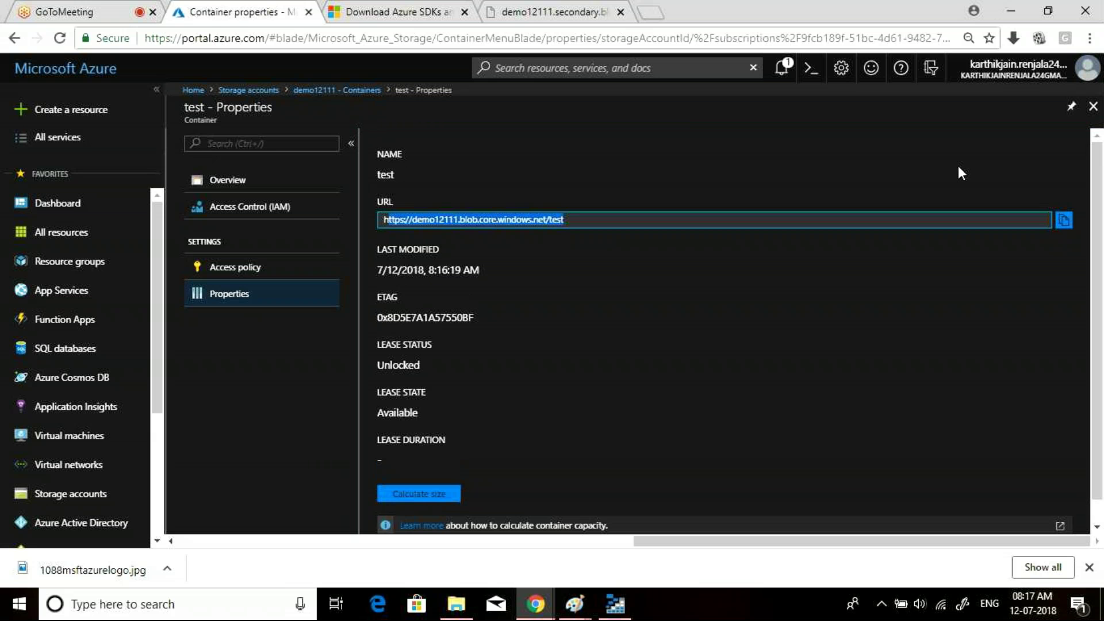
click(1094, 108)
click(1094, 107)
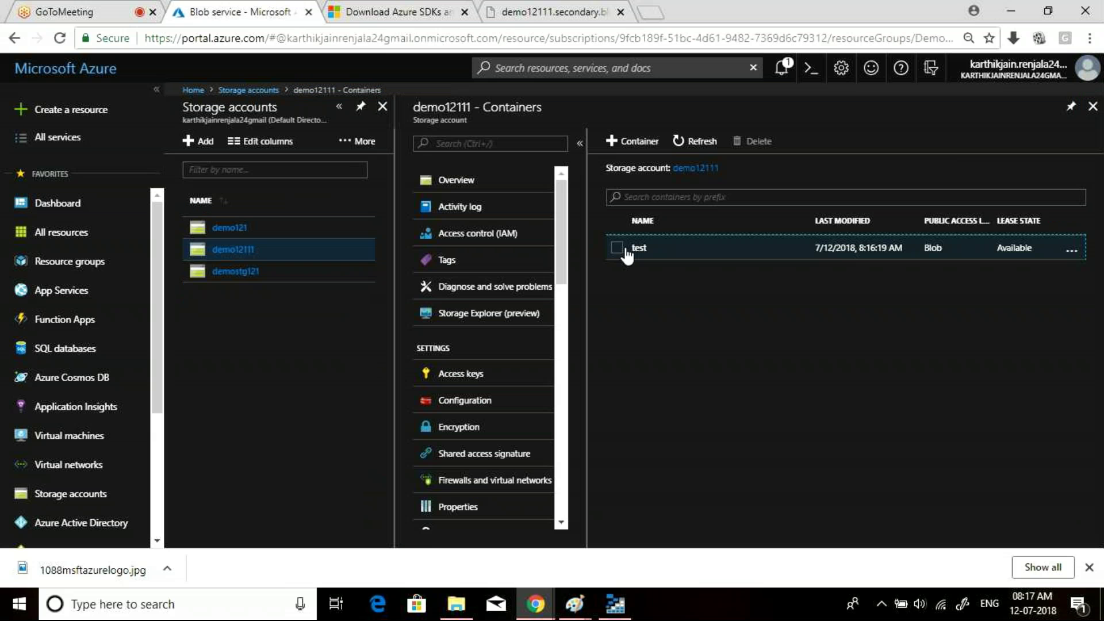
click(648, 252)
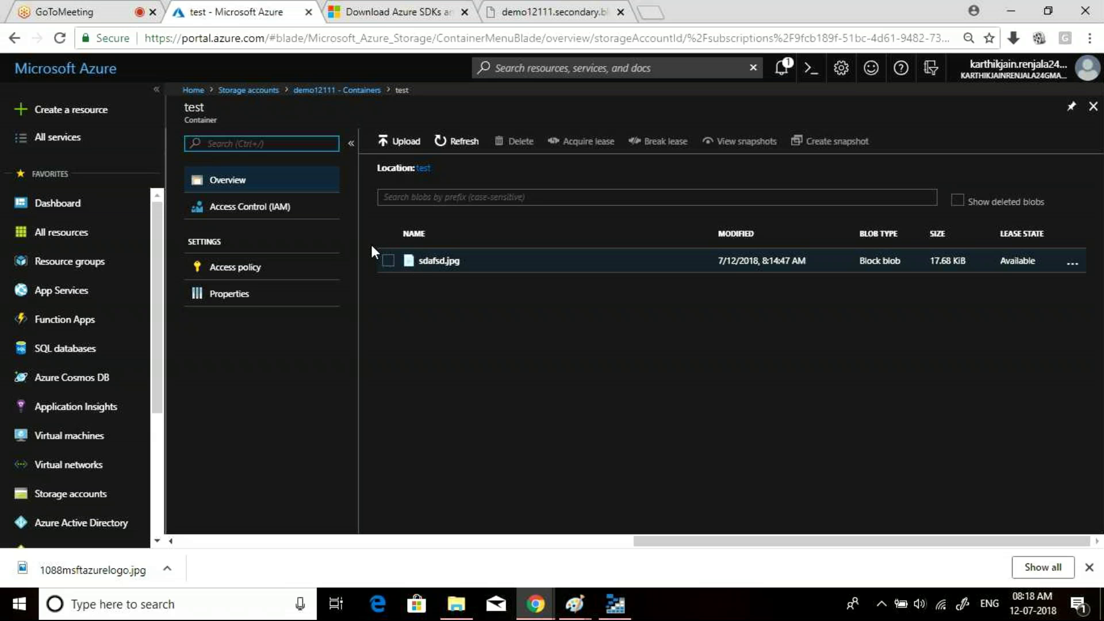
- Open sdafsd.jpg's properties in the test container and copy the blob URL to the clipboard
click(426, 263)
click(439, 261)
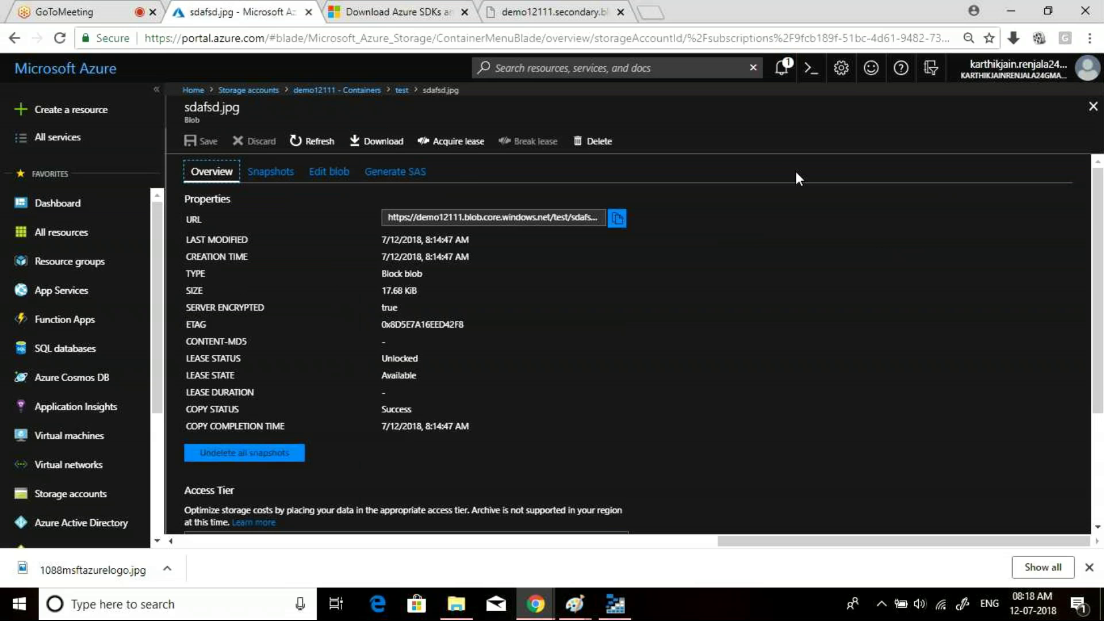
drag(1099, 215, 1099, 318)
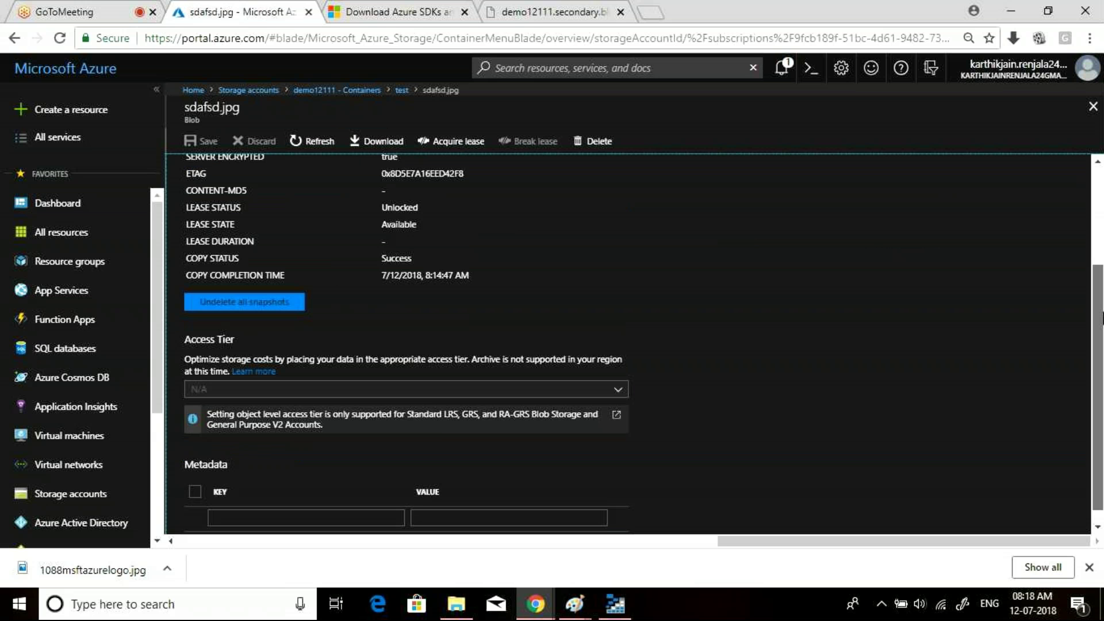
scroll(827, 306, down, 1)
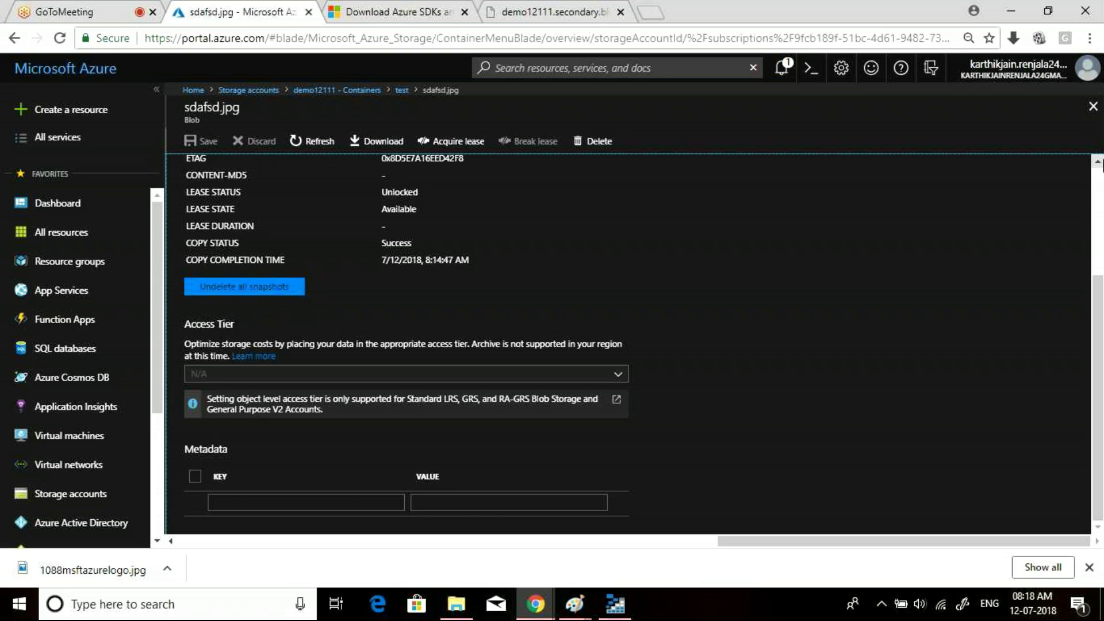
click(1100, 194)
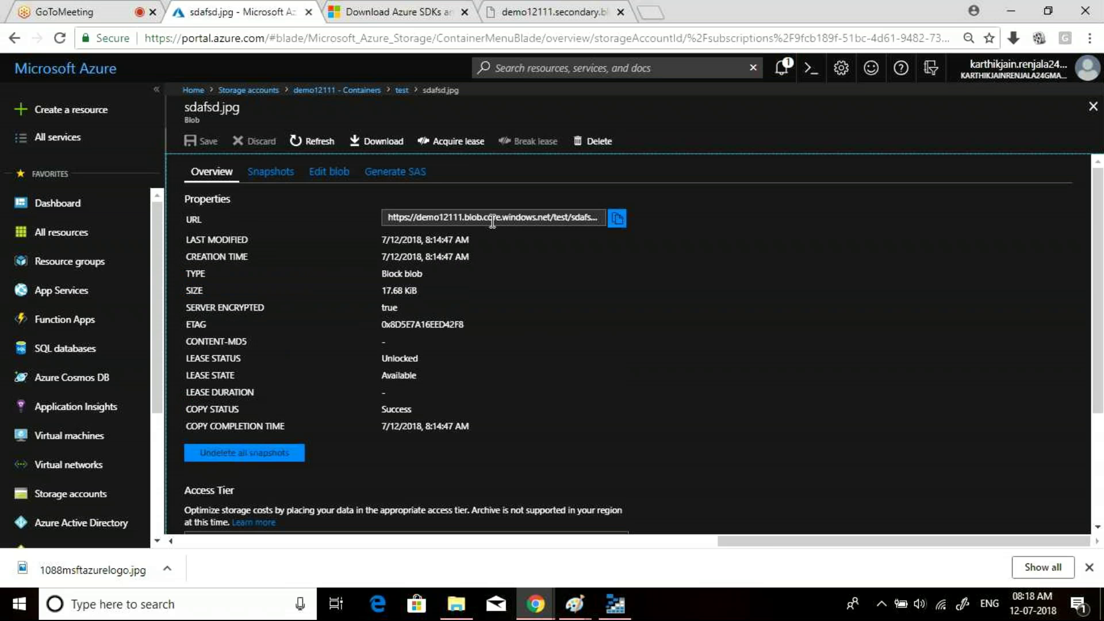
click(617, 219)
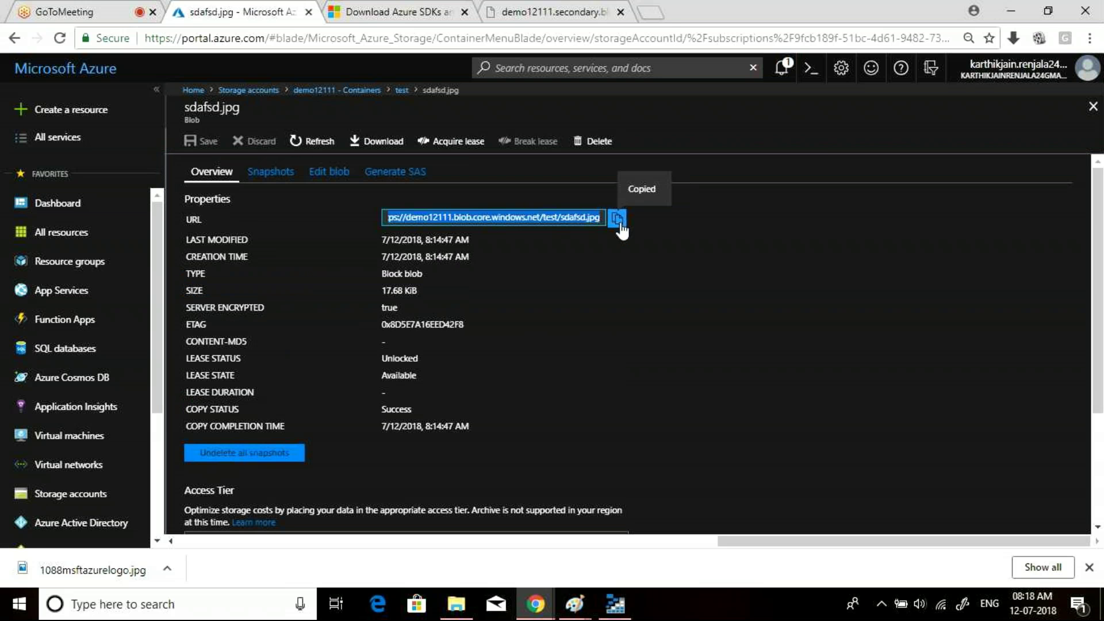
- Search Google for 'azure status' in a new tab and open the official Azure status page
click(661, 10)
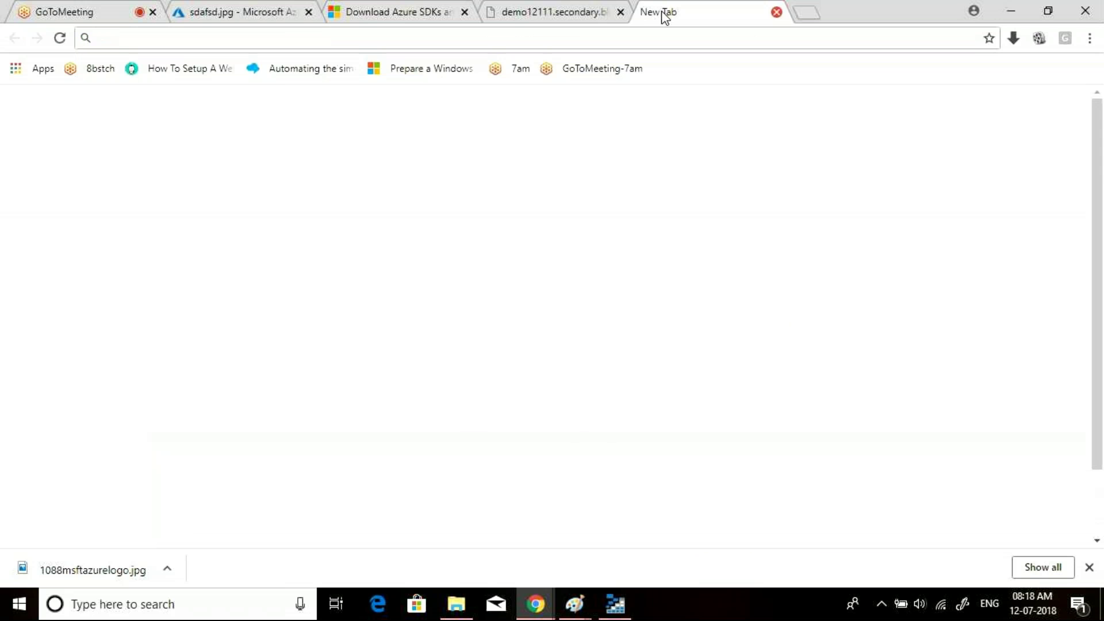
text(a)
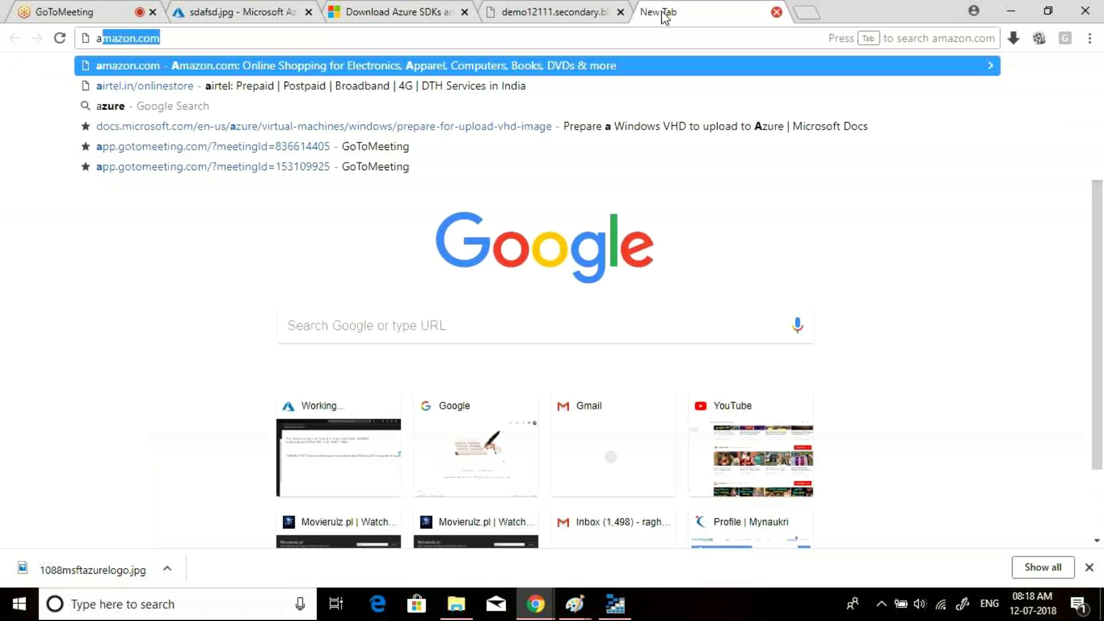
text(zure stt)
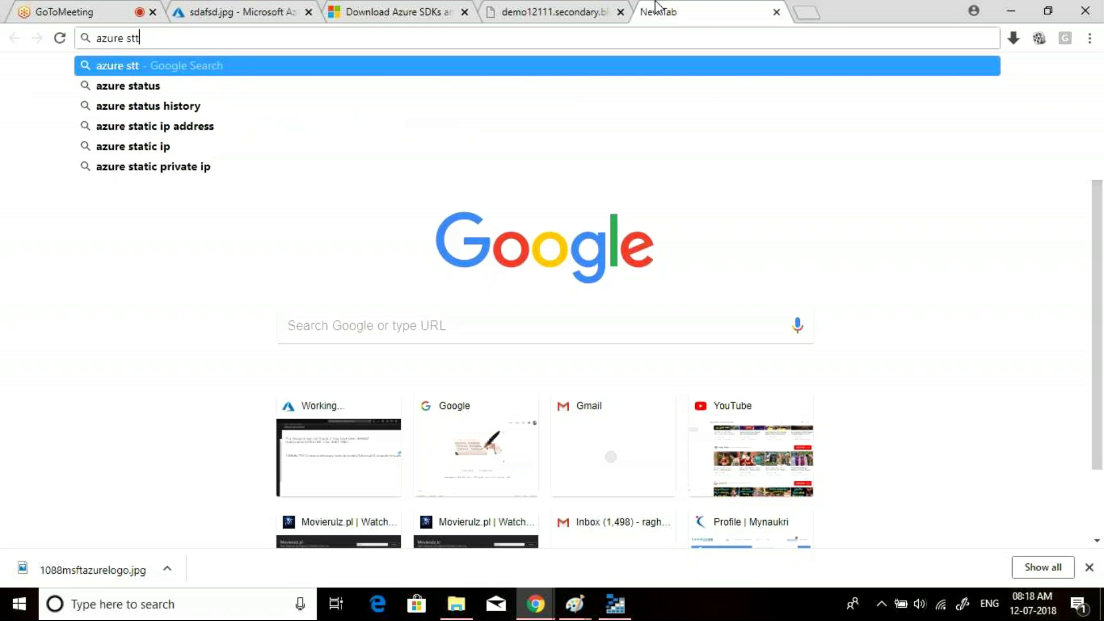
key(BackSpace)
text(atus)
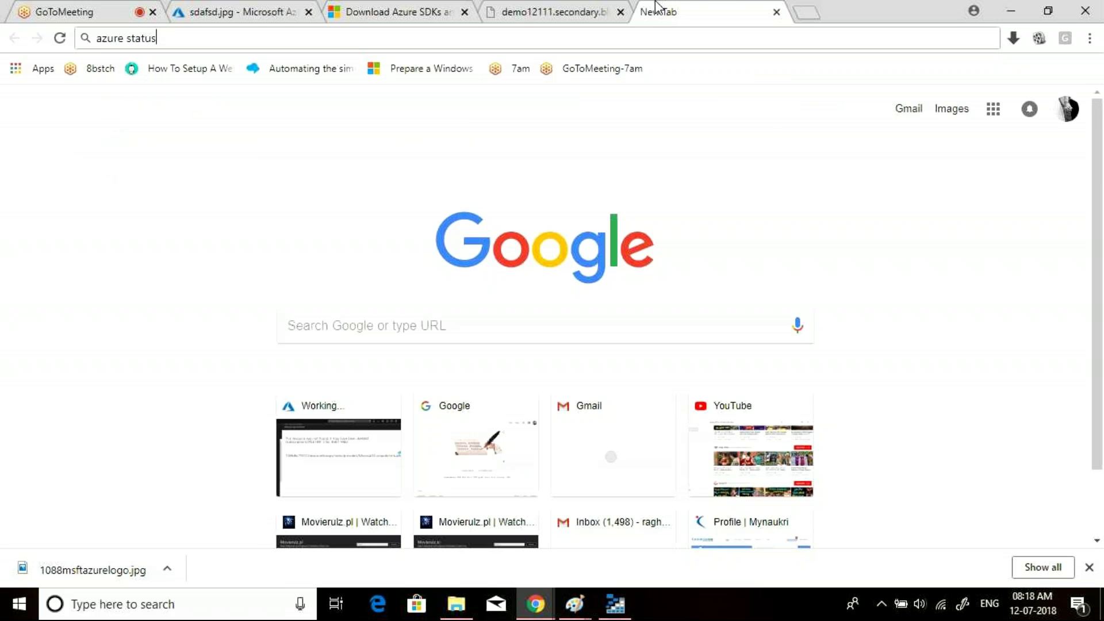
key(Return)
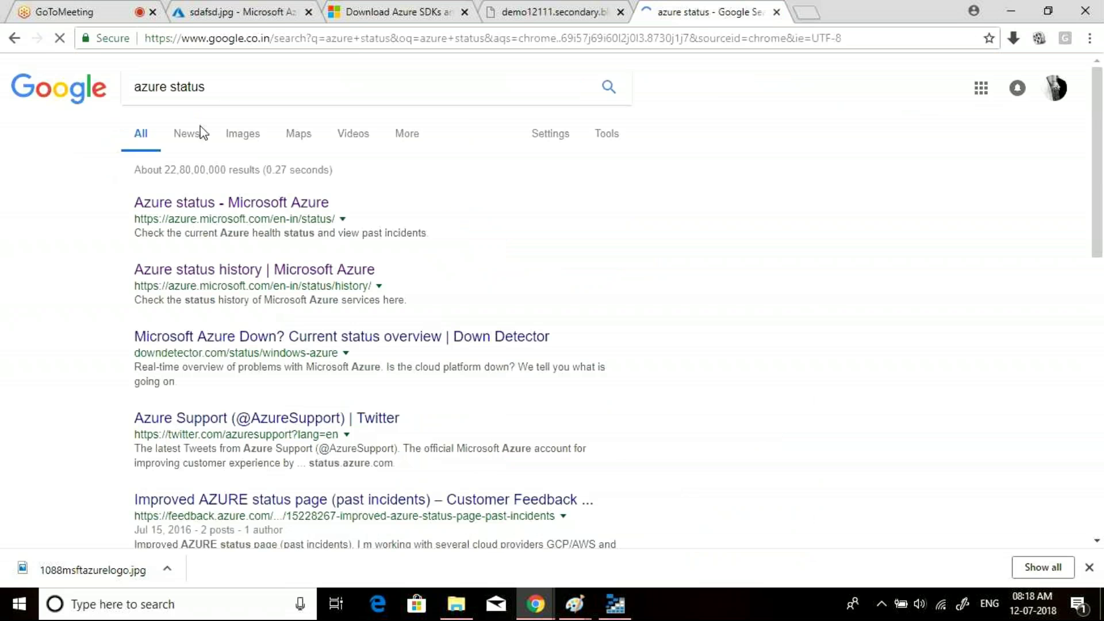
click(235, 211)
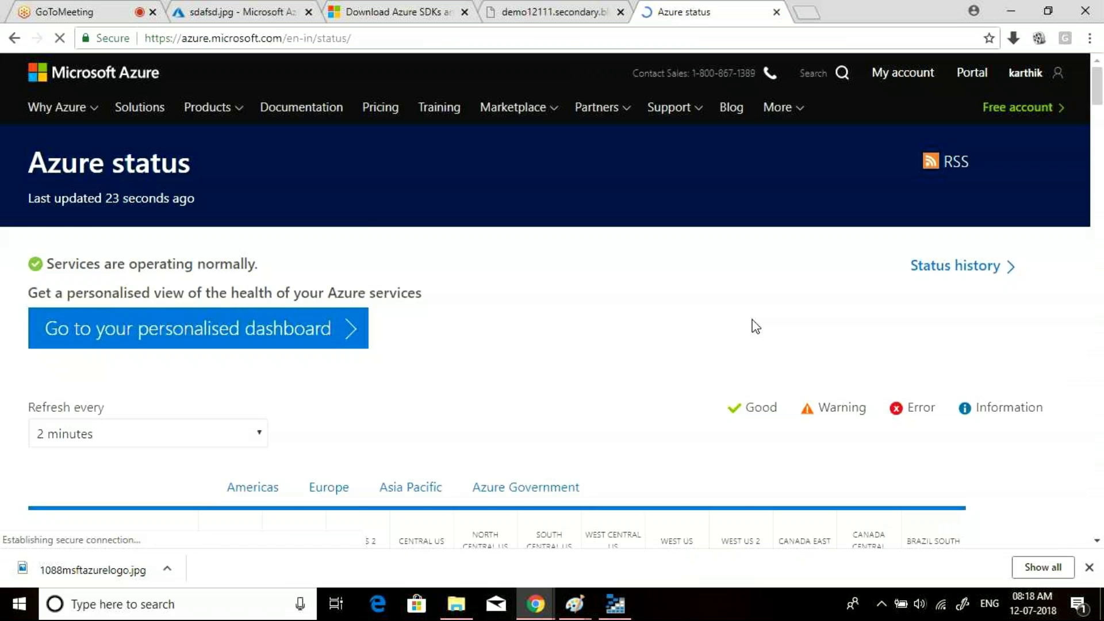
- Check Asia Pacific service health, including the South India region, then open the status history page
drag(1097, 97, 1101, 122)
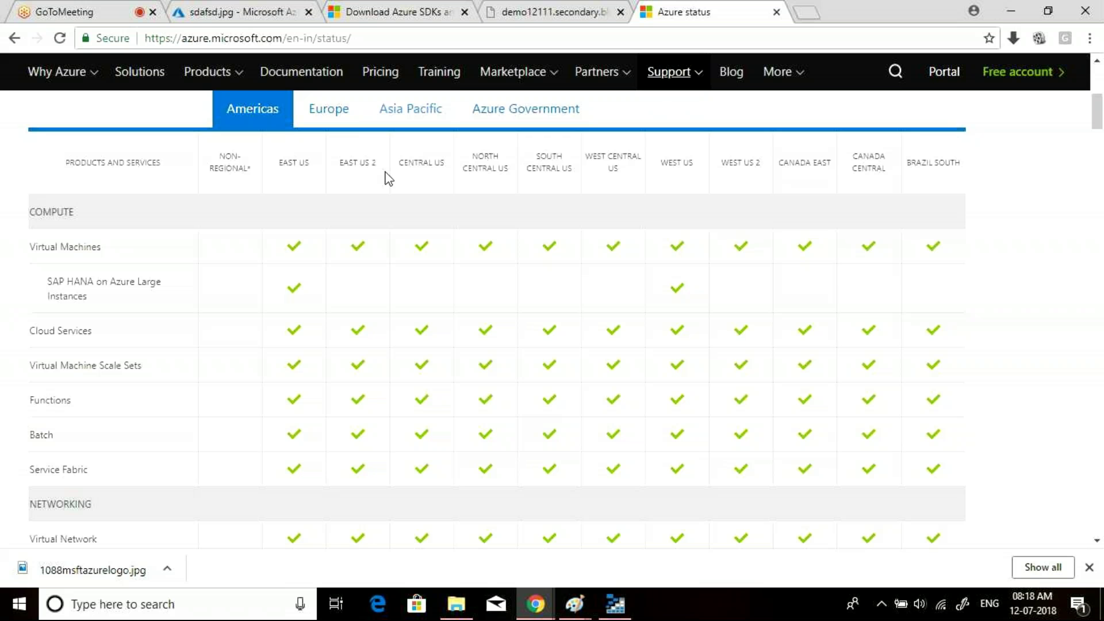
click(403, 123)
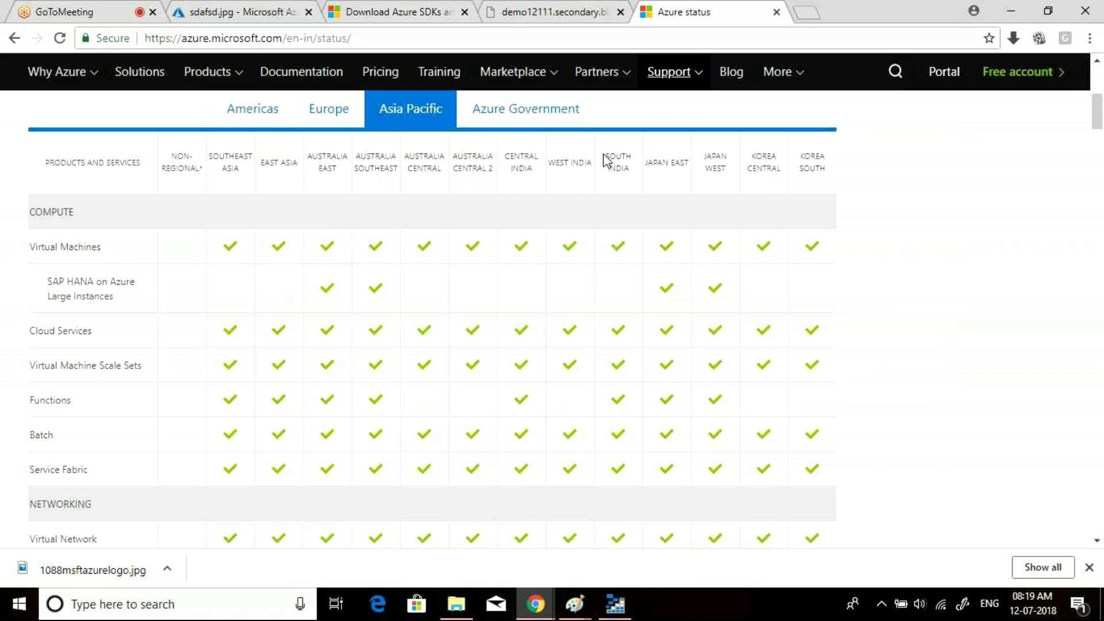
drag(604, 155, 631, 169)
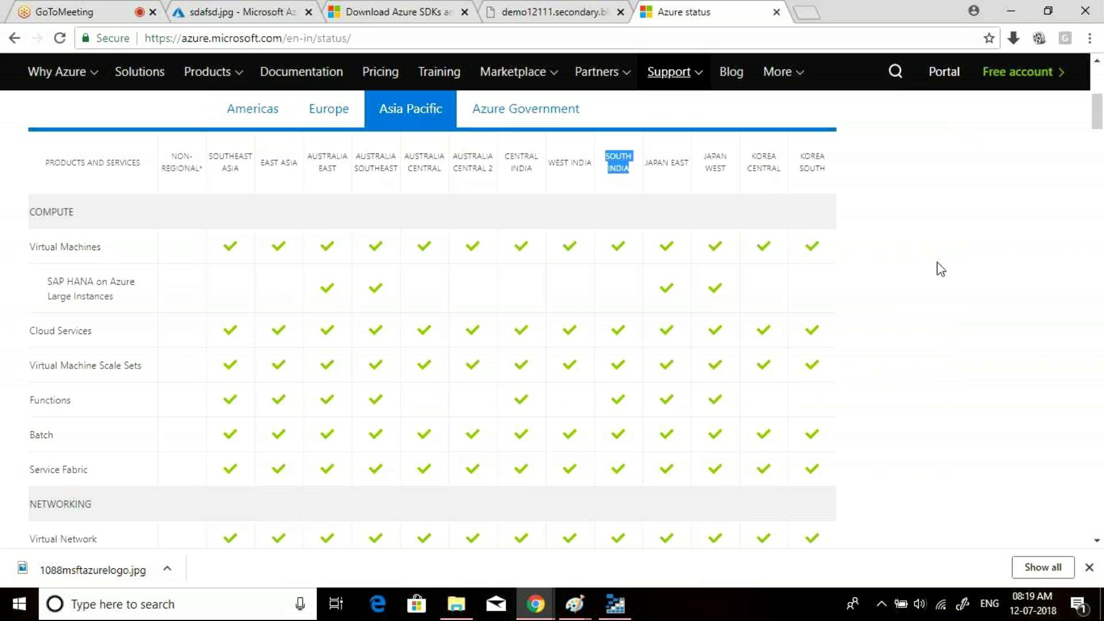
drag(1101, 117, 1101, 166)
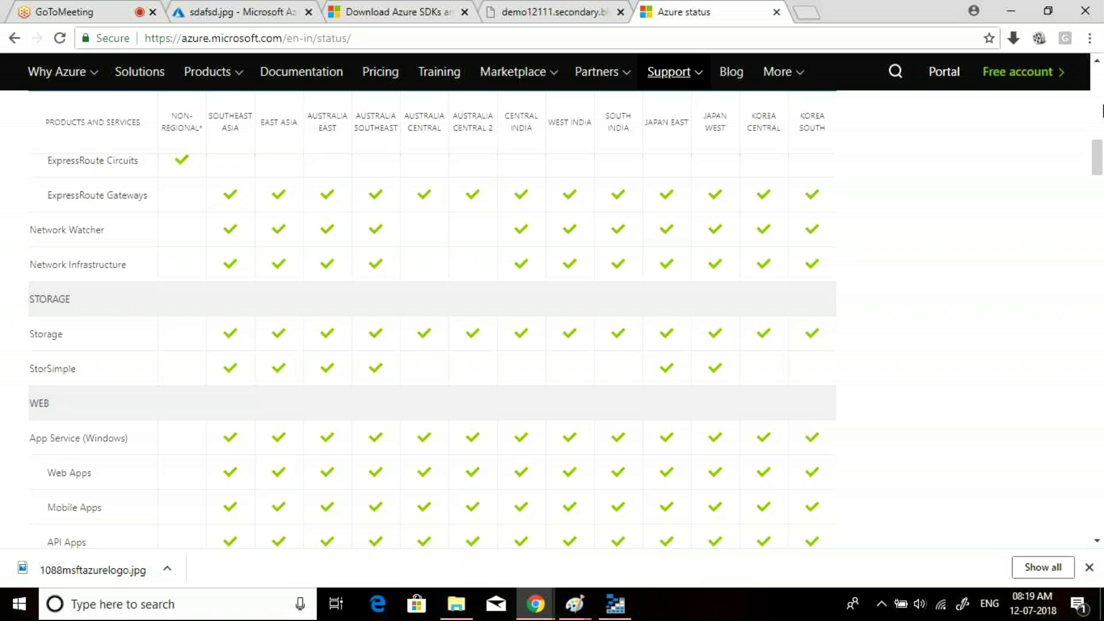
click(1101, 107)
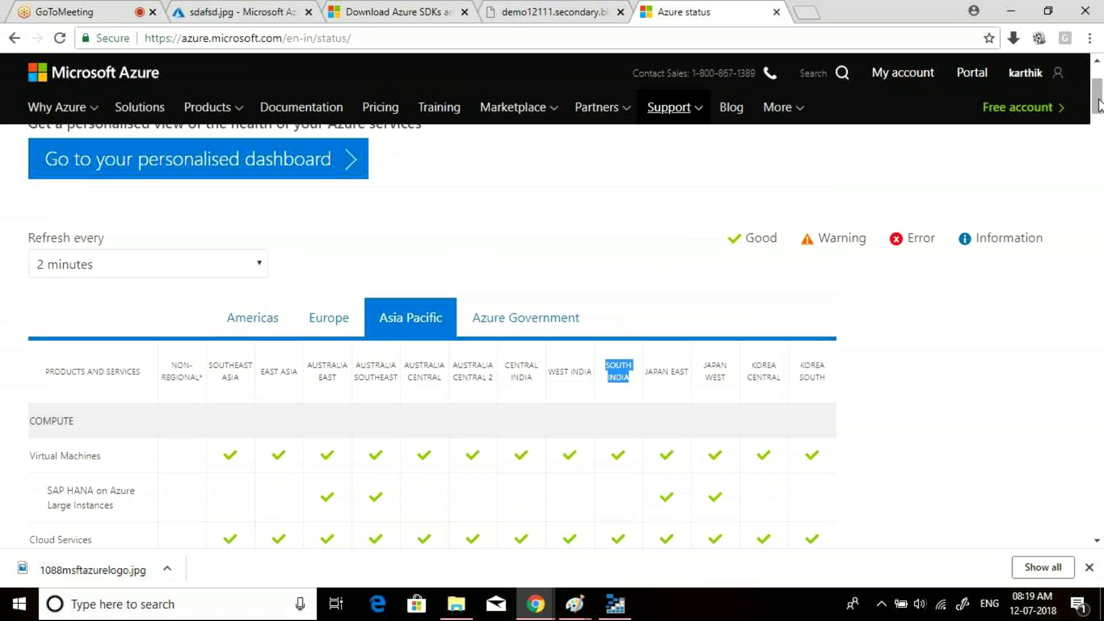
scroll(936, 344, up, 3)
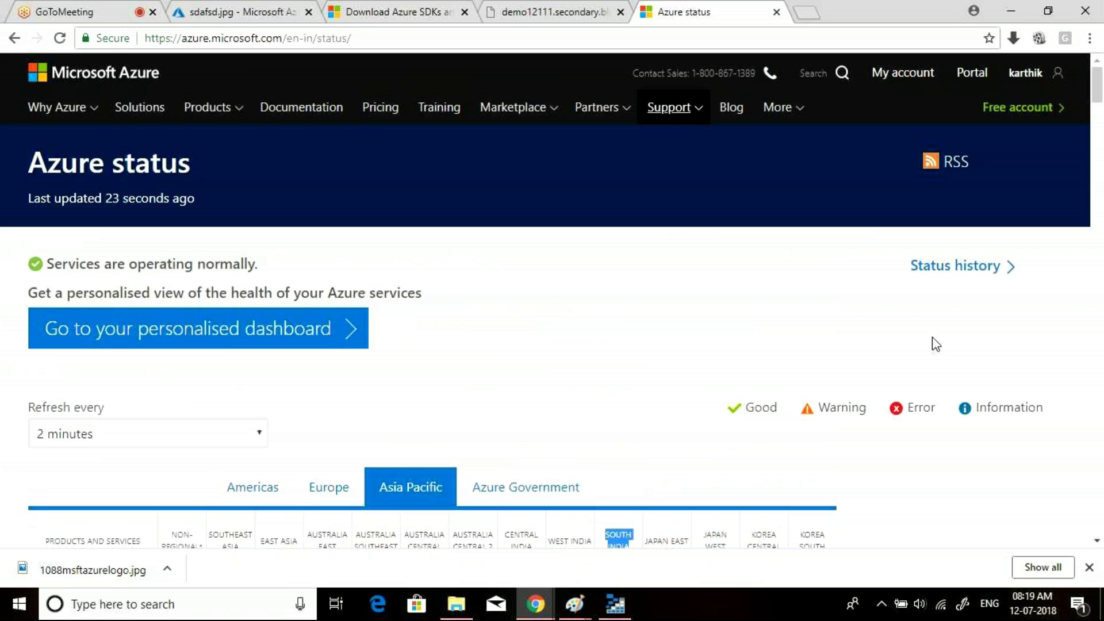
click(952, 268)
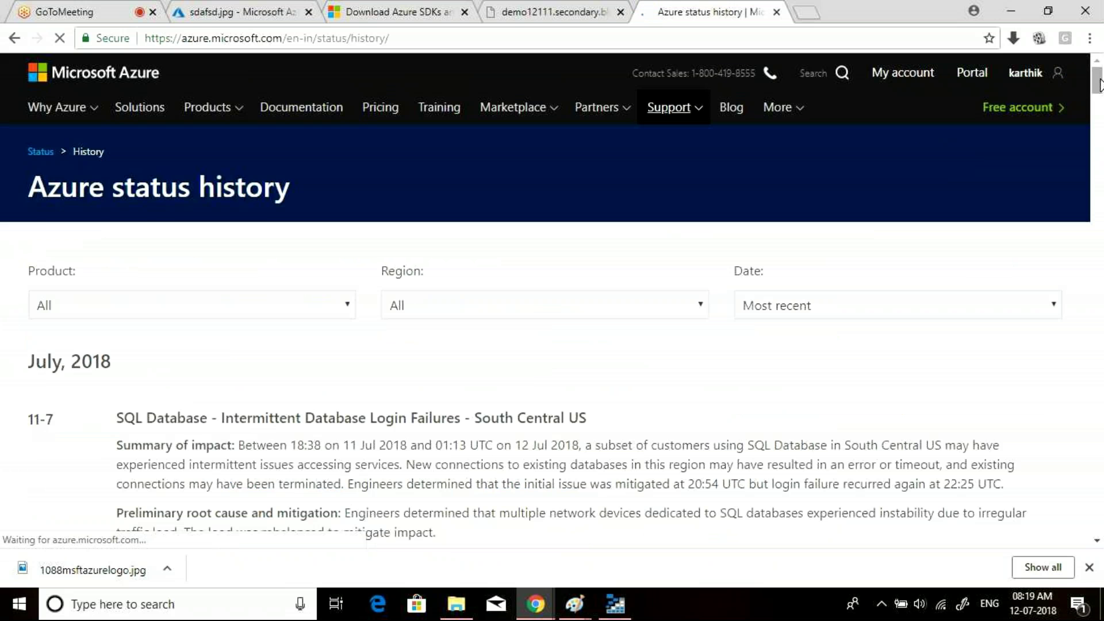
drag(1099, 82, 1100, 103)
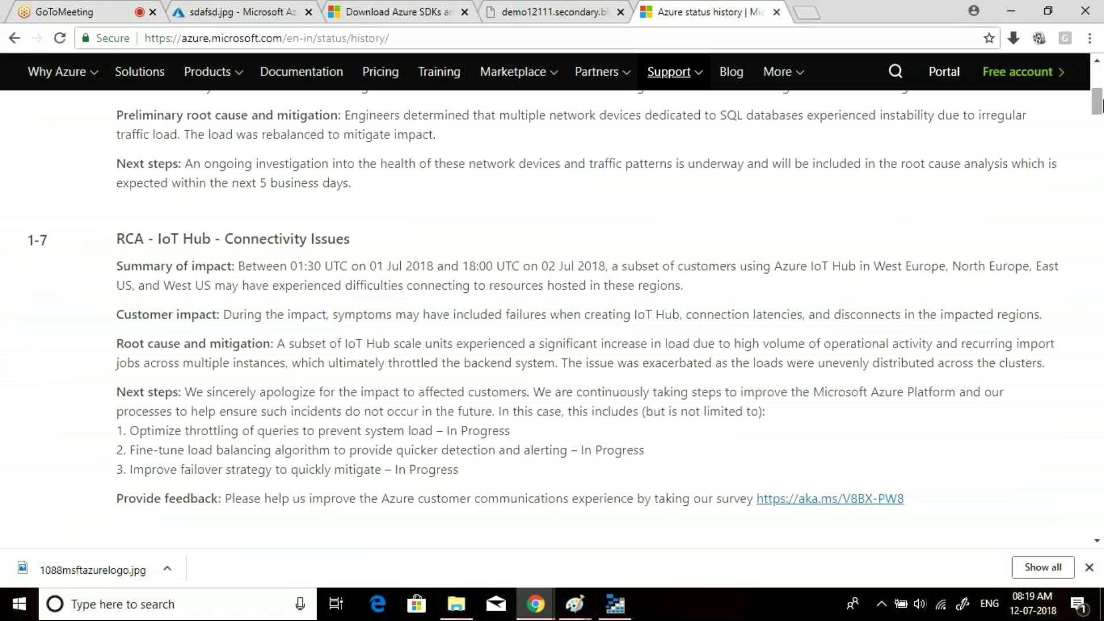
- Compare the unreachable secondary blob address and status history tabs, then return to sdafsd.jpg's properties
click(550, 12)
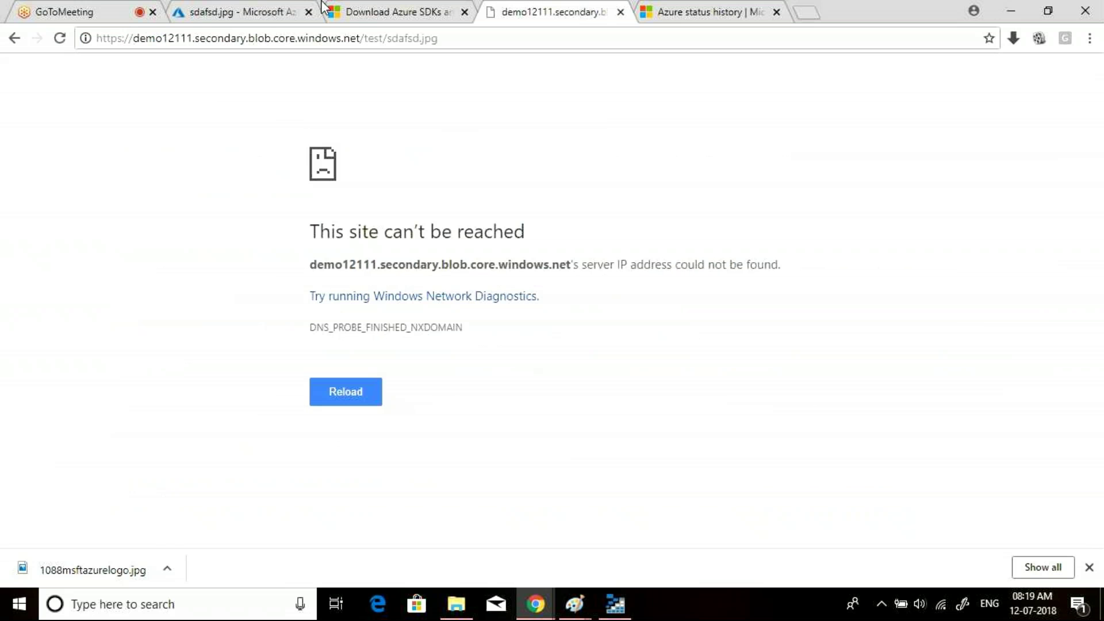
click(266, 8)
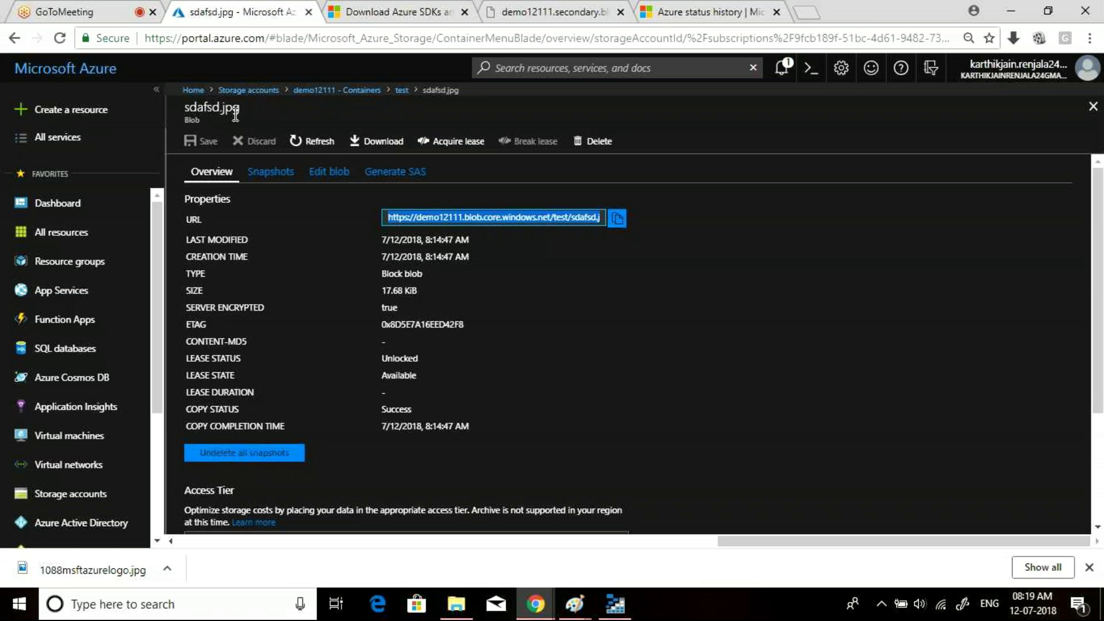
click(711, 11)
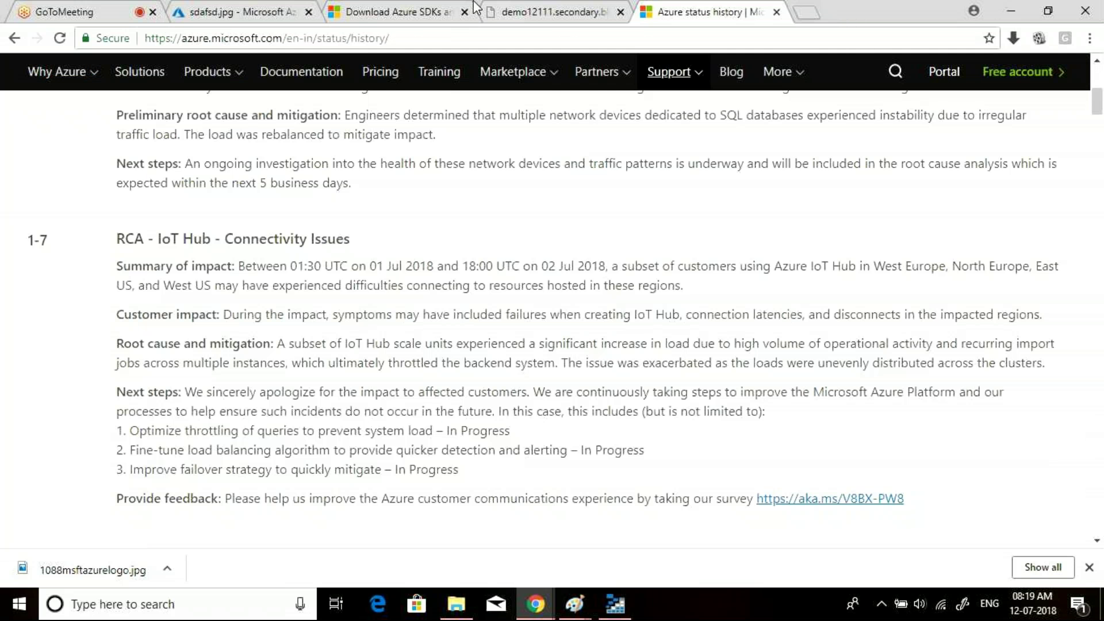
click(473, 8)
click(489, 11)
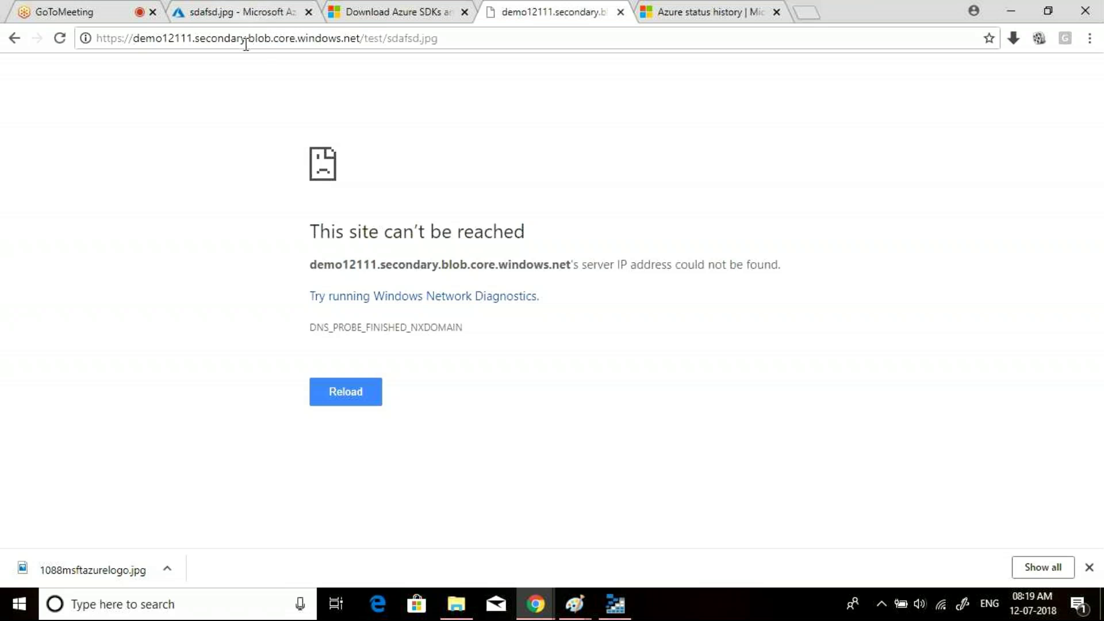
click(245, 43)
click(207, 39)
click(379, 6)
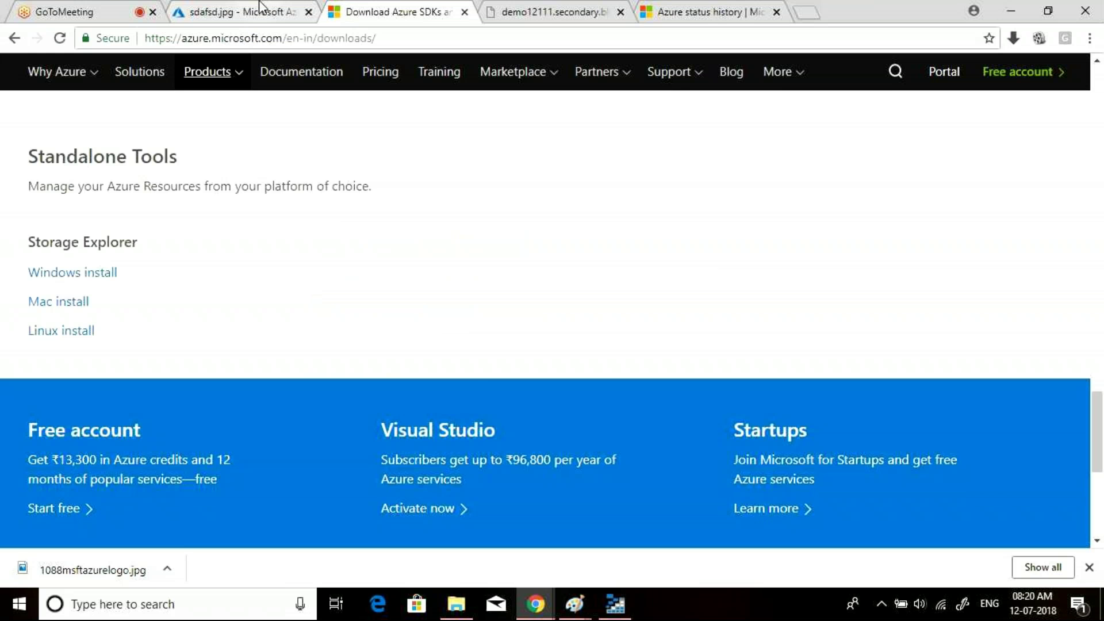
click(260, 7)
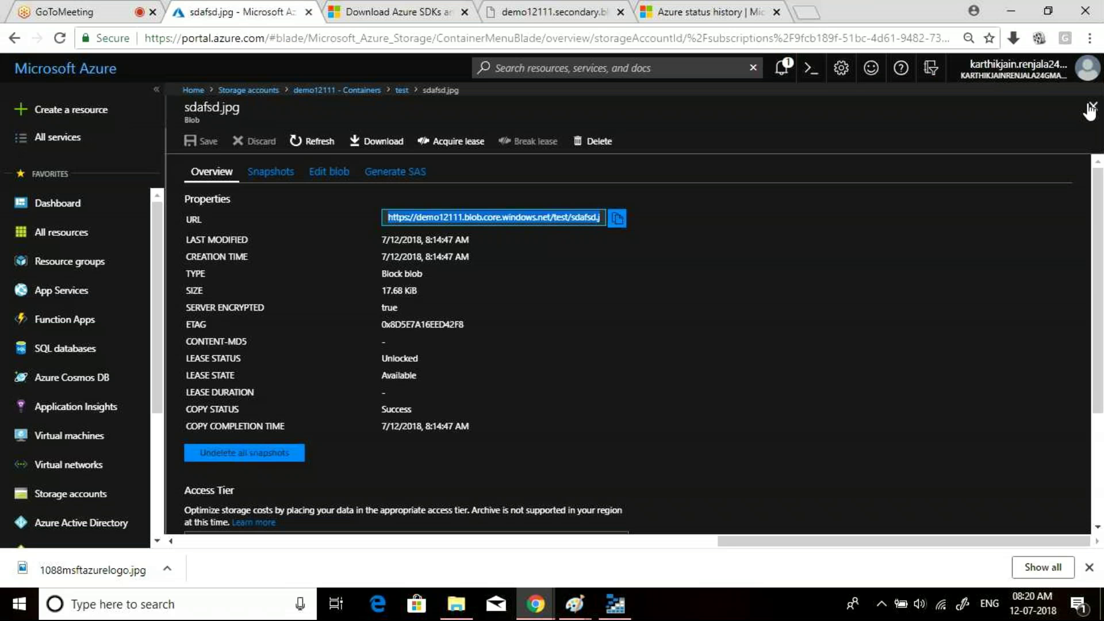
- Close the blob and container blades and start a new storage account
click(1091, 108)
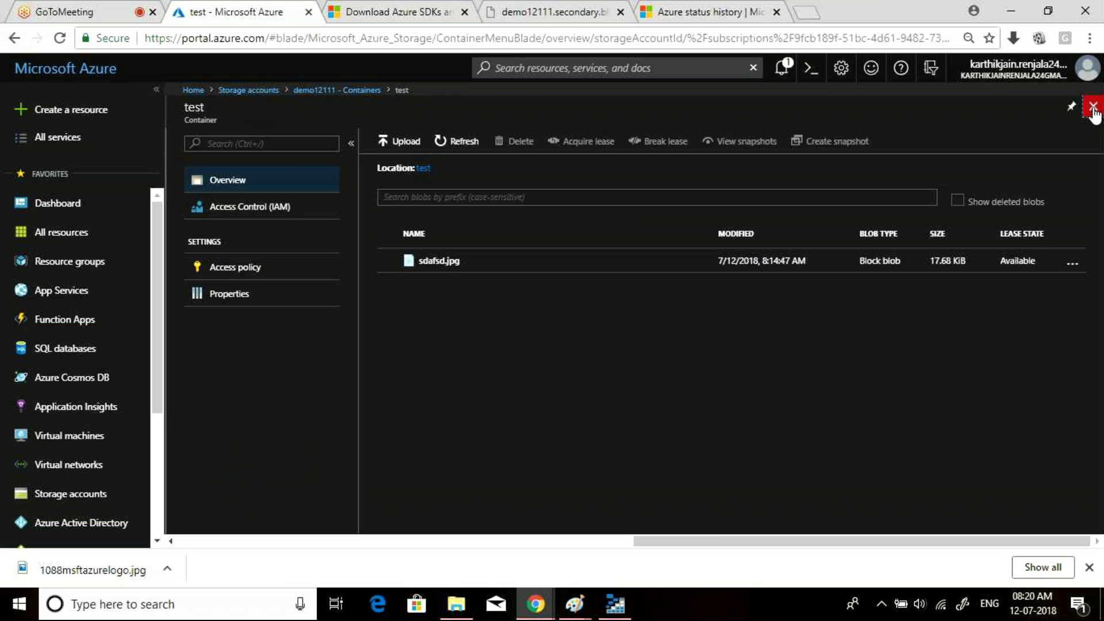
click(1093, 108)
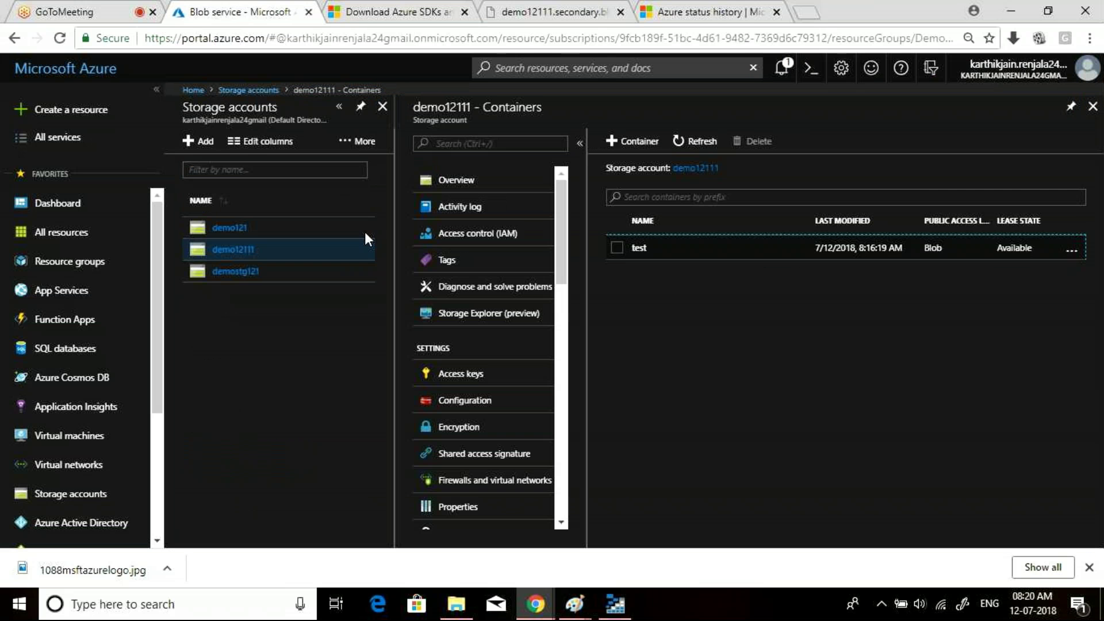
click(617, 147)
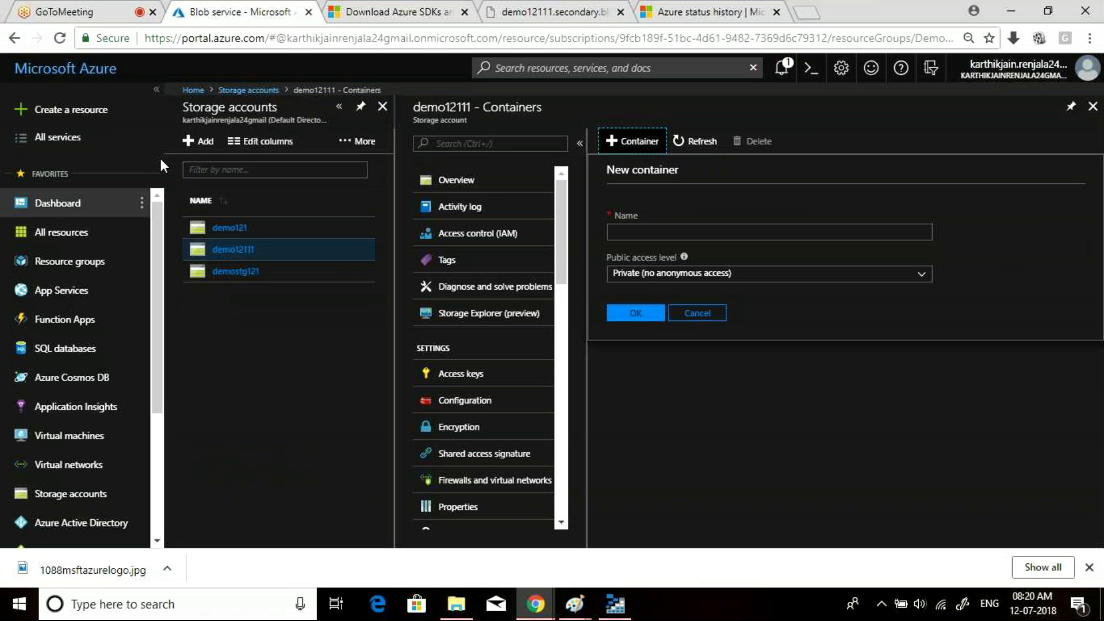
click(196, 144)
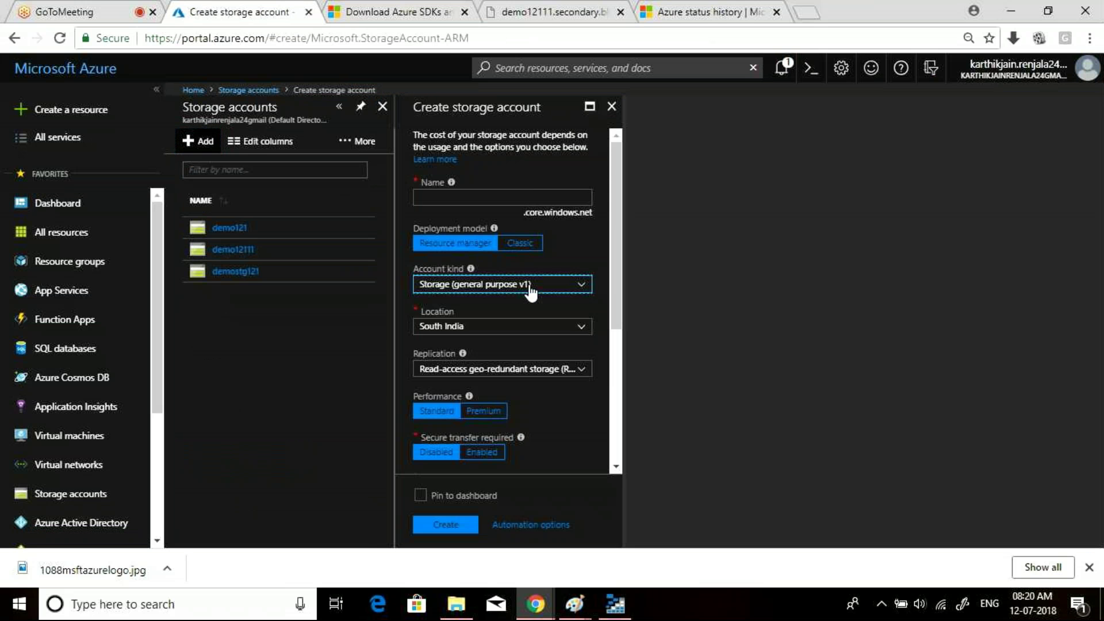
- Set the account kind to StorageV2 (general purpose v2) and name it teaaasd
click(524, 285)
click(479, 323)
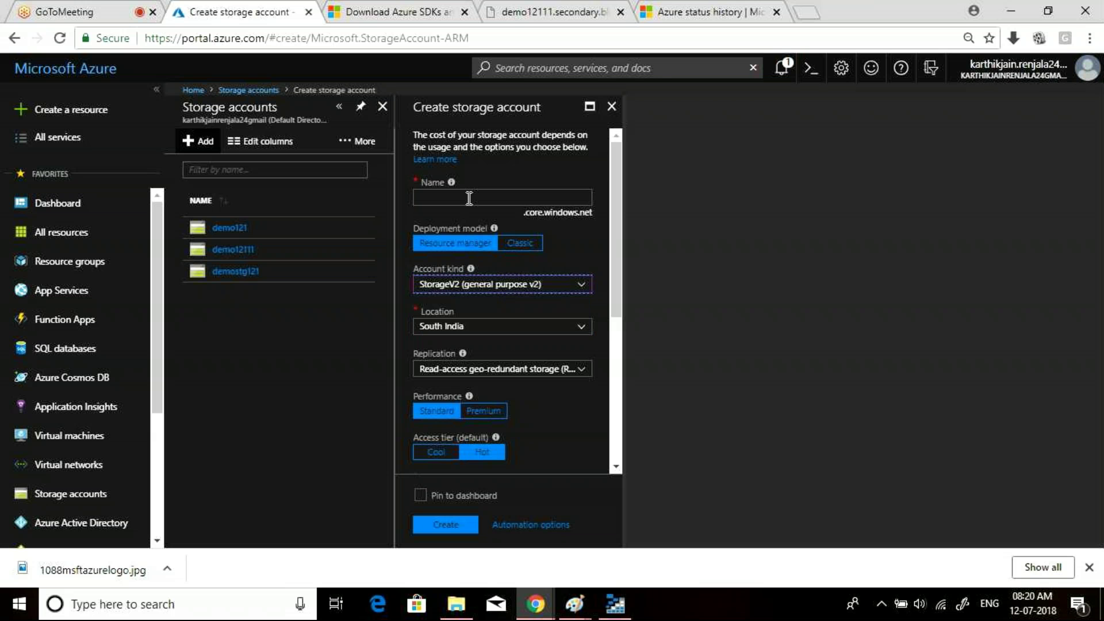
click(469, 198)
text(teaa)
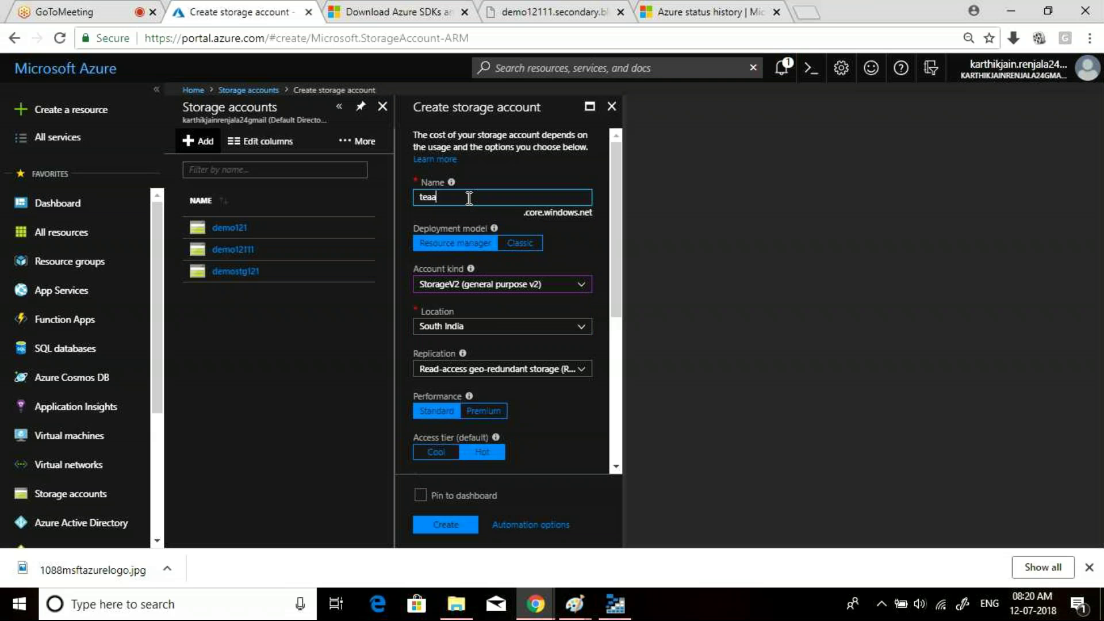
text(asd)
drag(616, 226, 615, 234)
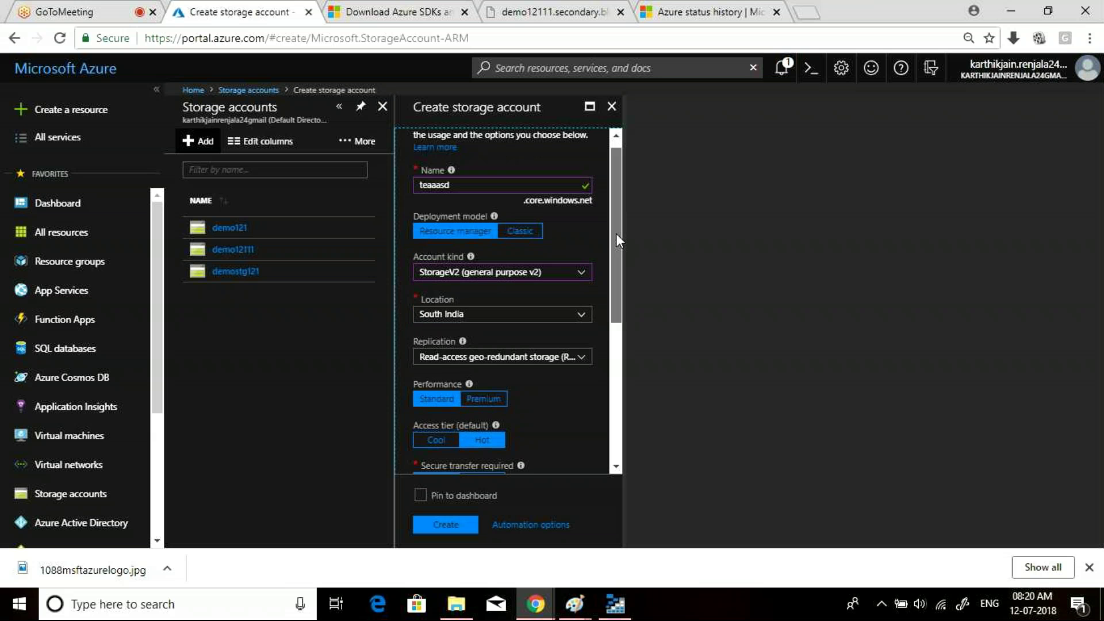
scroll(520, 322, down, 5)
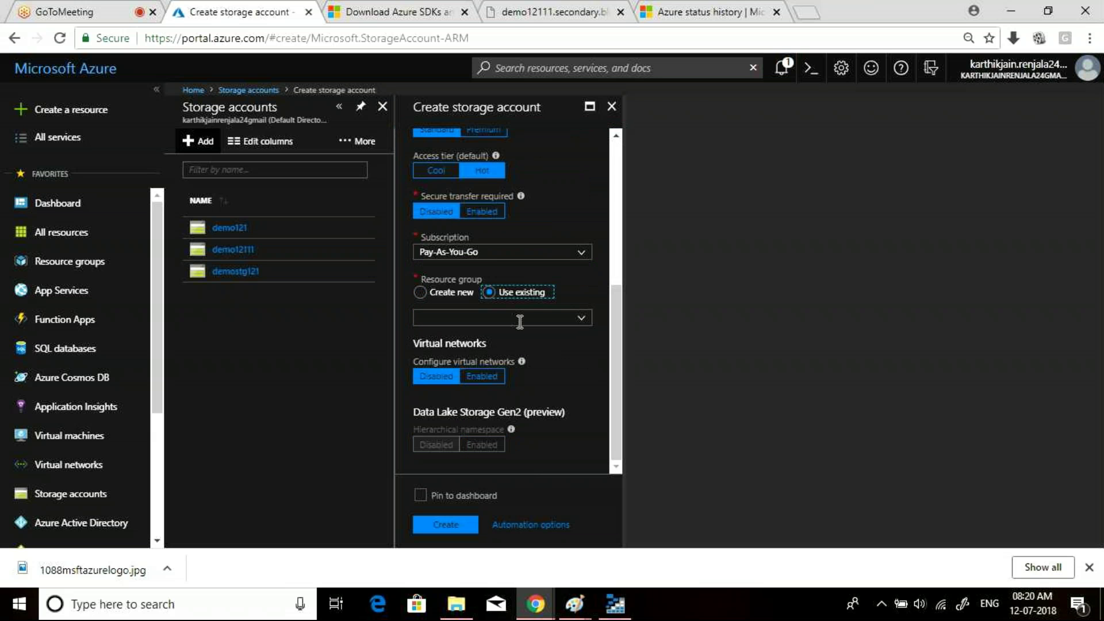
- Choose existing resource group Demo and submit the account for creation
click(520, 322)
click(443, 338)
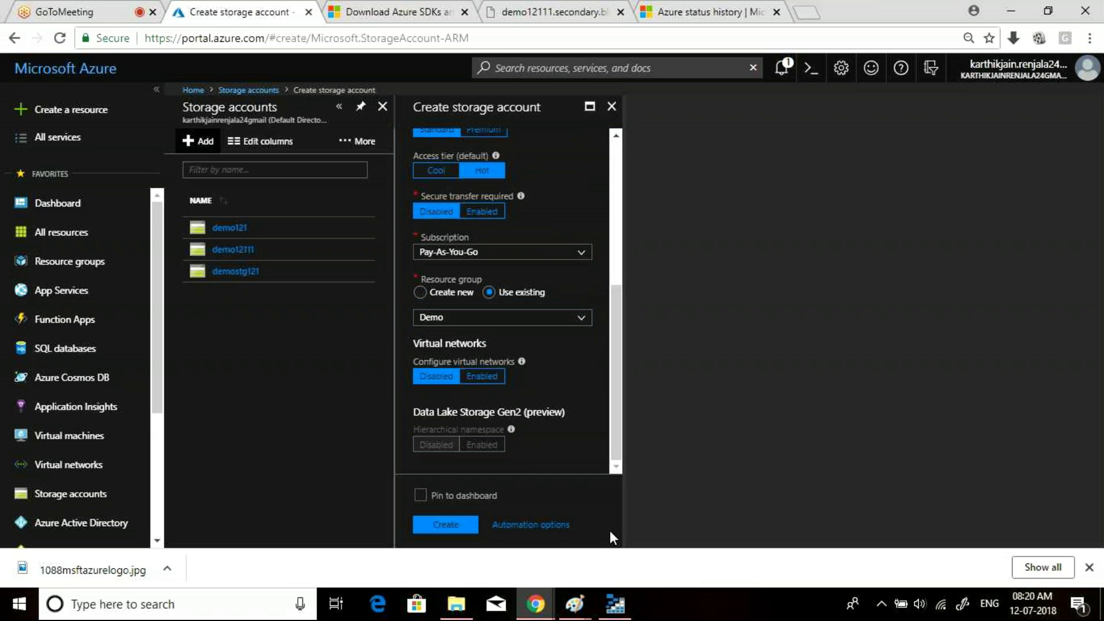
click(594, 260)
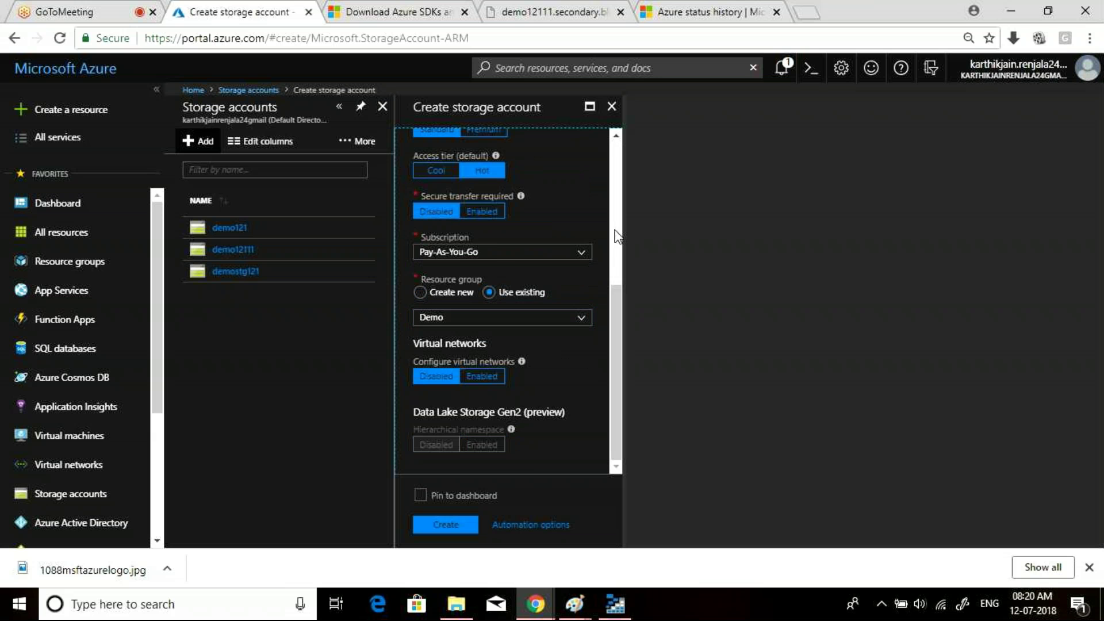
scroll(615, 236, up, 5)
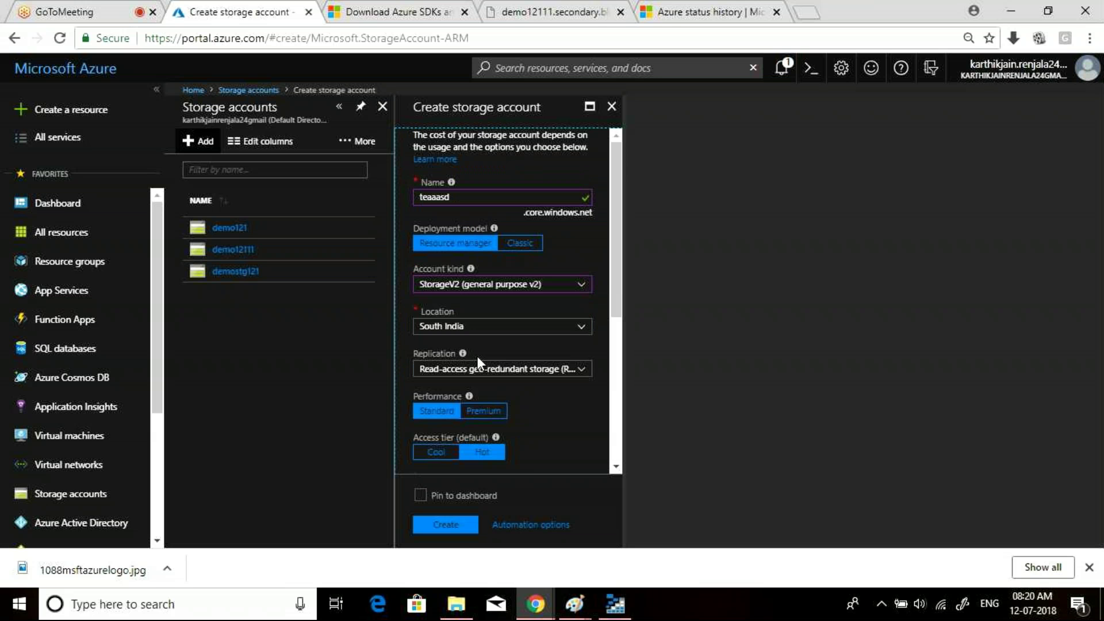
click(444, 524)
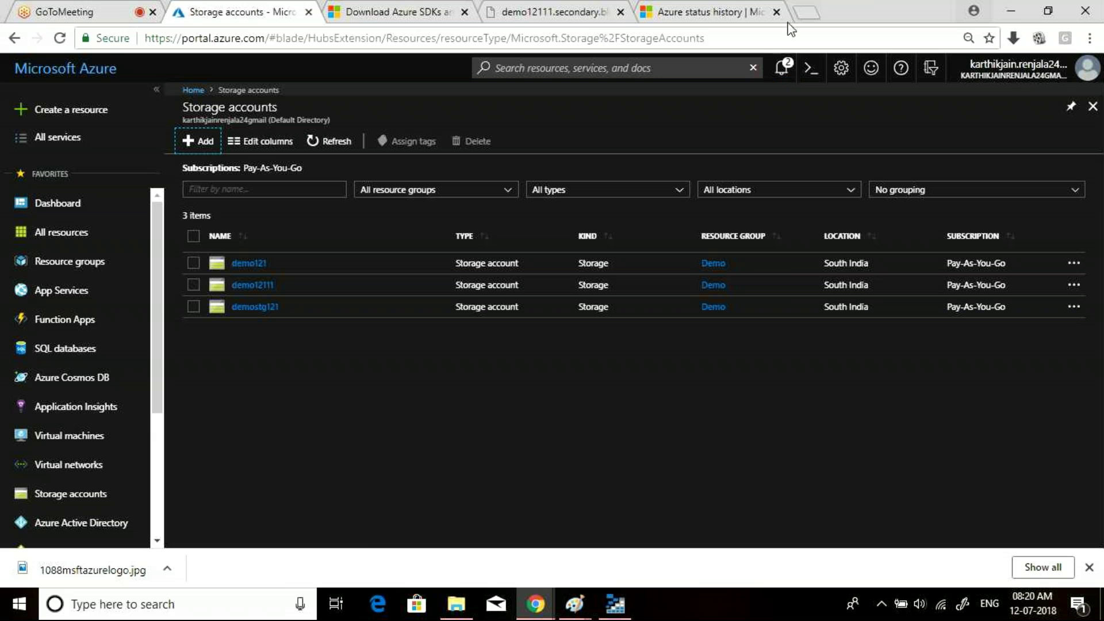
- Check the Demo deployment progress in Notifications, then switch to the demo12111.secondary tab
click(782, 68)
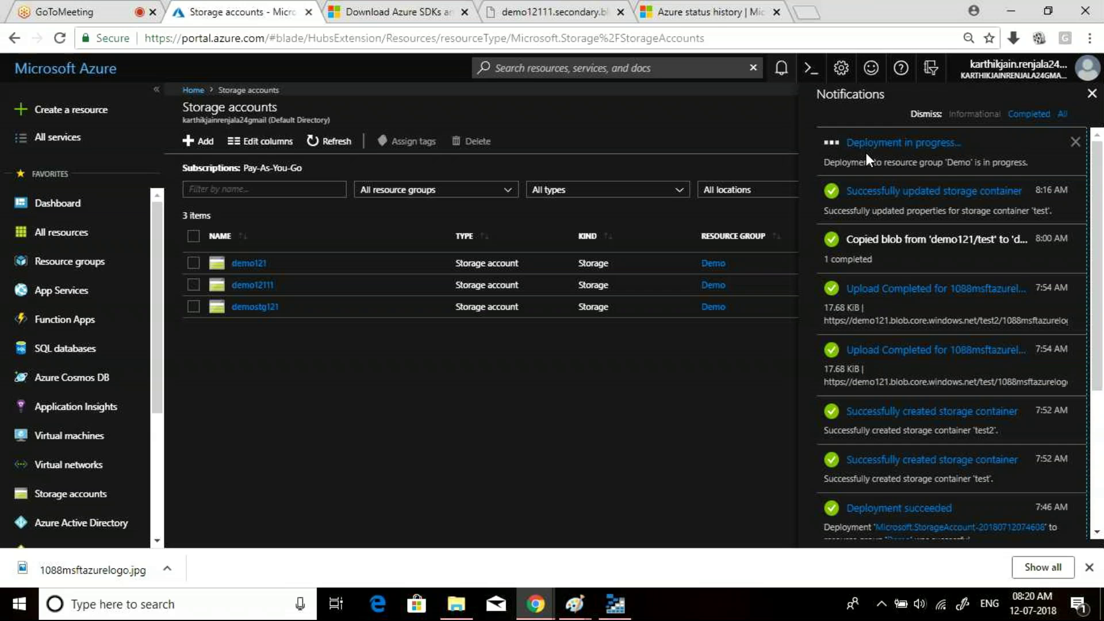
click(553, 11)
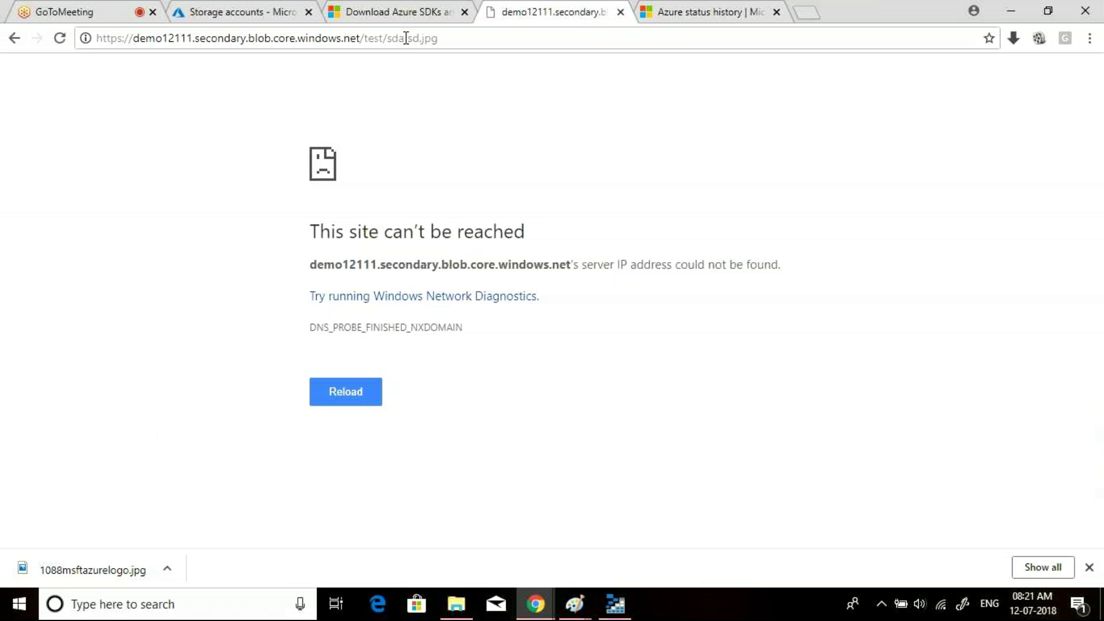
- Go back to the Storage accounts tab and wait for the Deployment succeeded notification
click(320, 36)
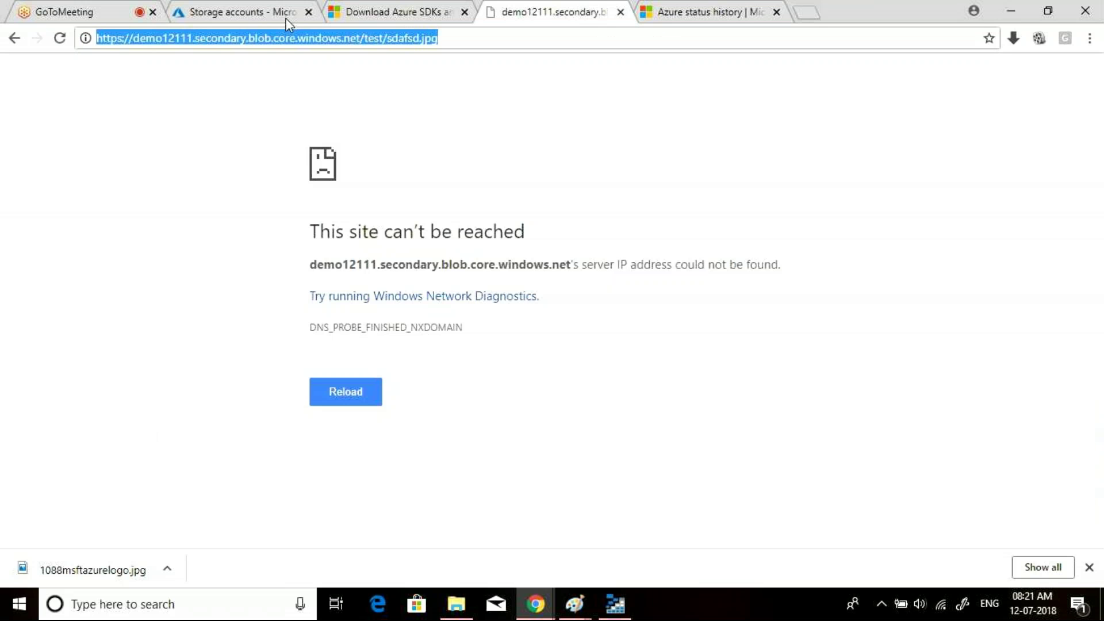
click(271, 12)
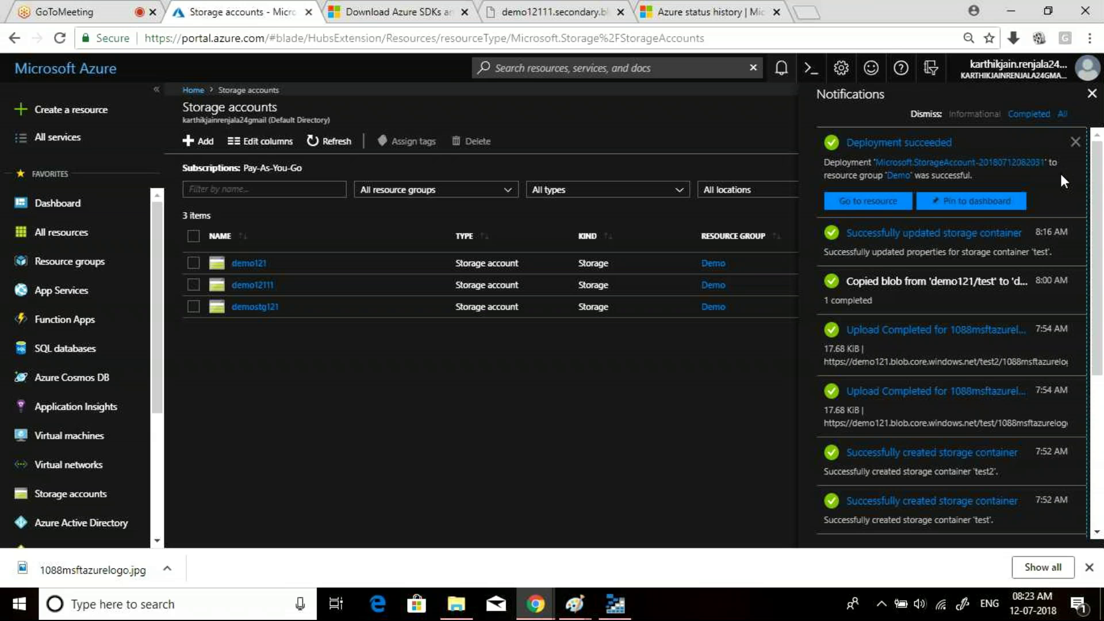
- Refresh the storage account list and open teaaasd's blob containers
click(1076, 142)
click(329, 141)
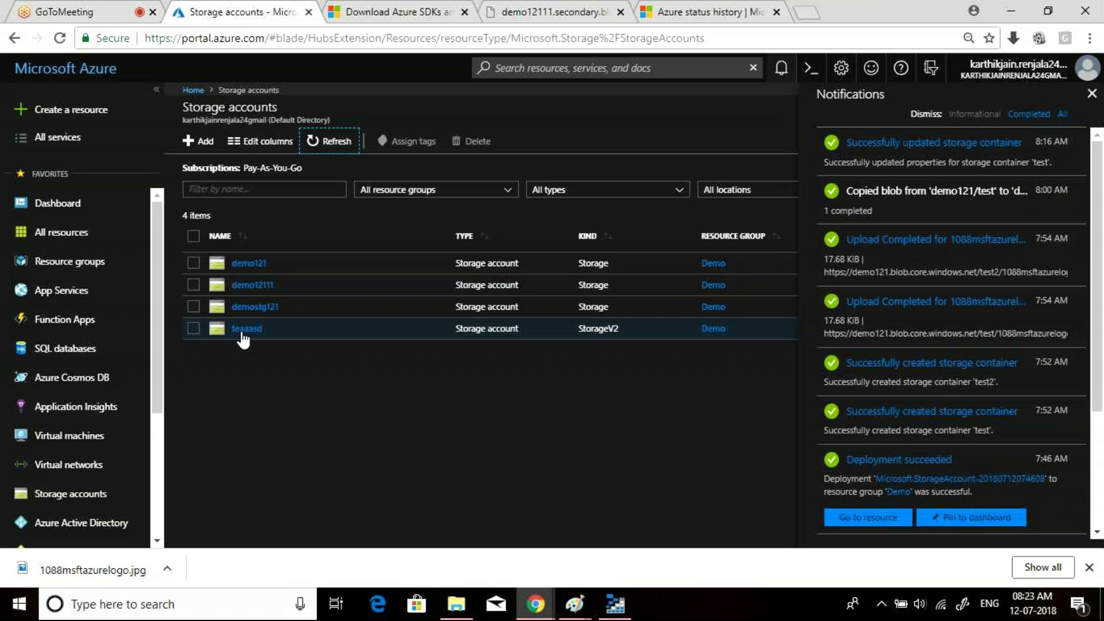
click(246, 329)
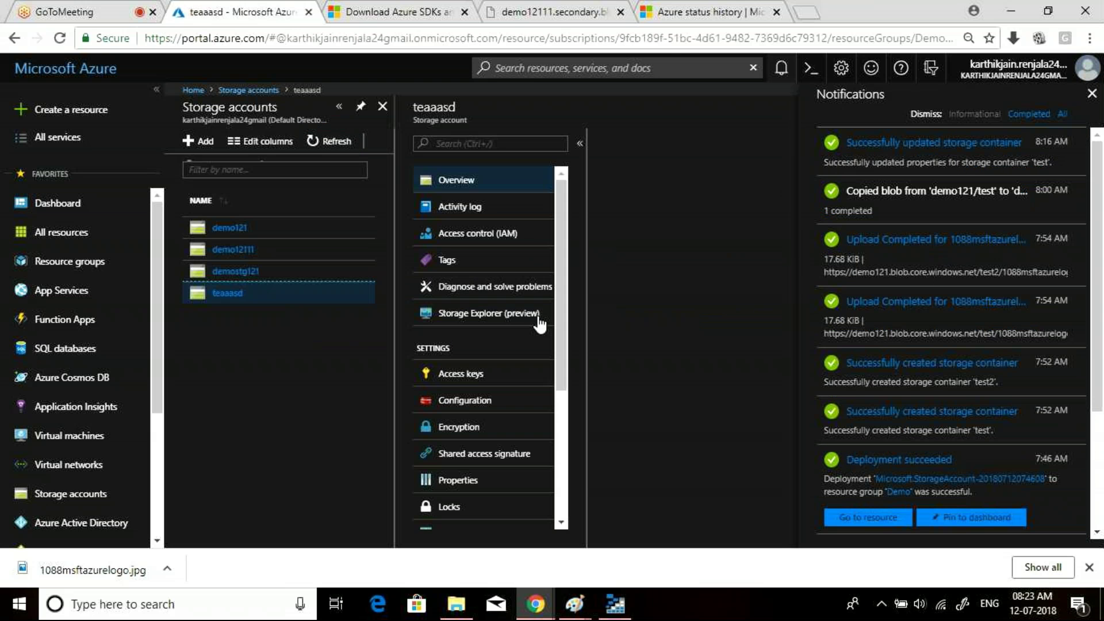
click(1092, 95)
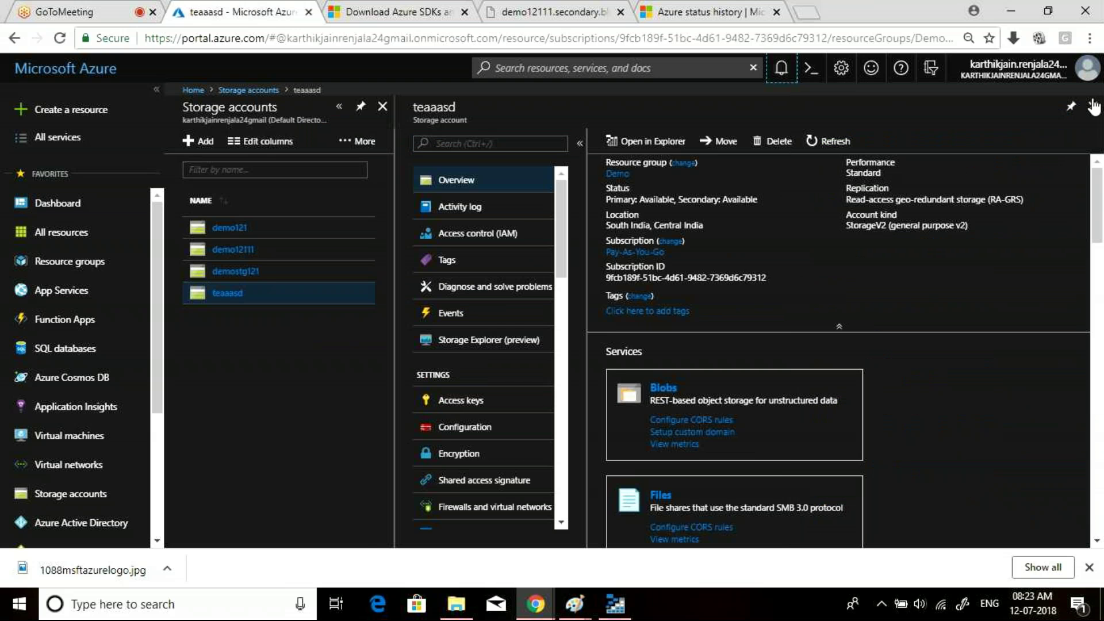
mouse_move(917, 224)
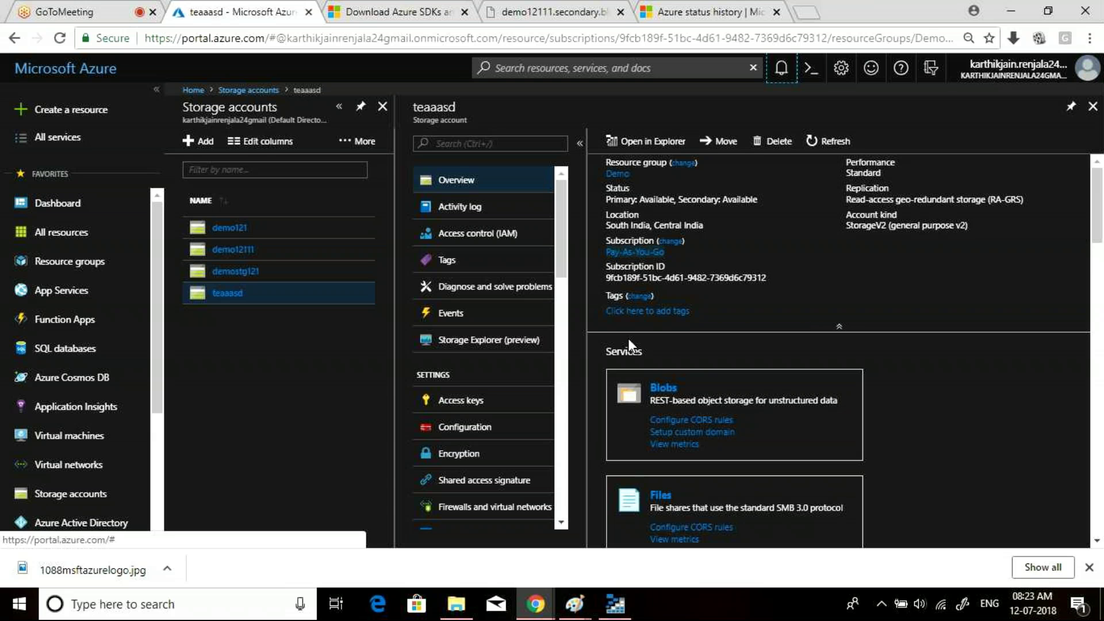
click(662, 388)
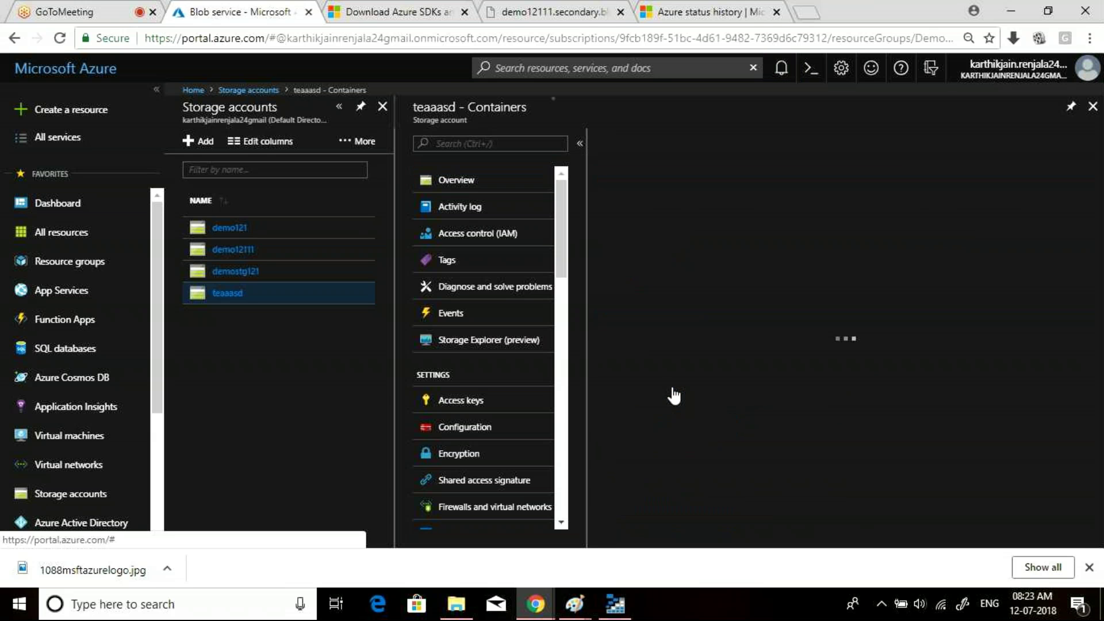
- Add container sdfsdfa with Container anonymous read access and open it
click(630, 143)
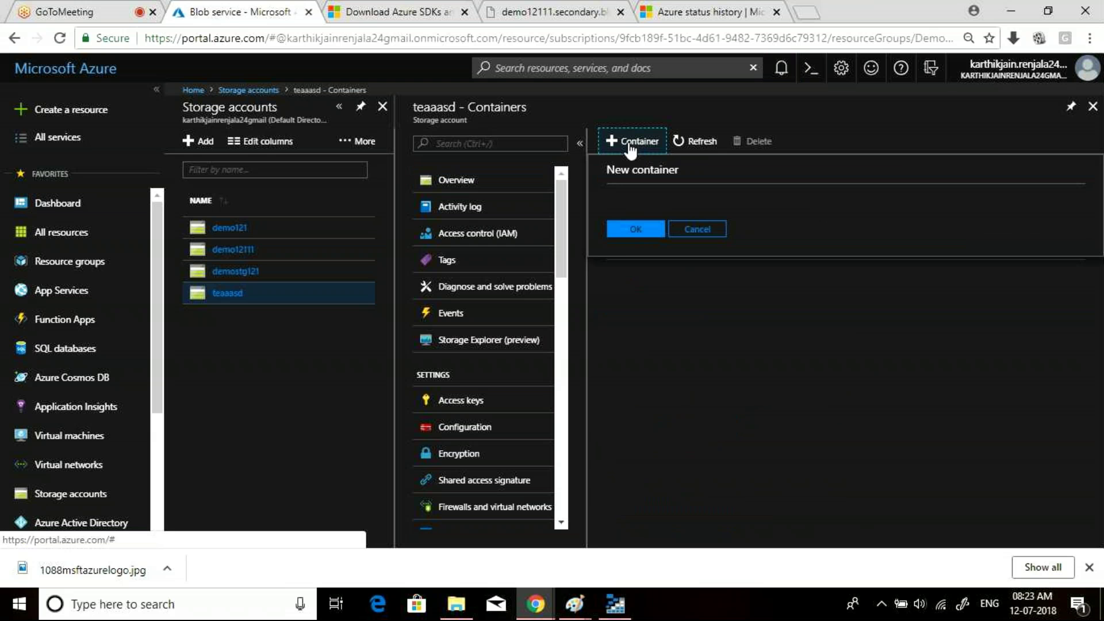
click(644, 273)
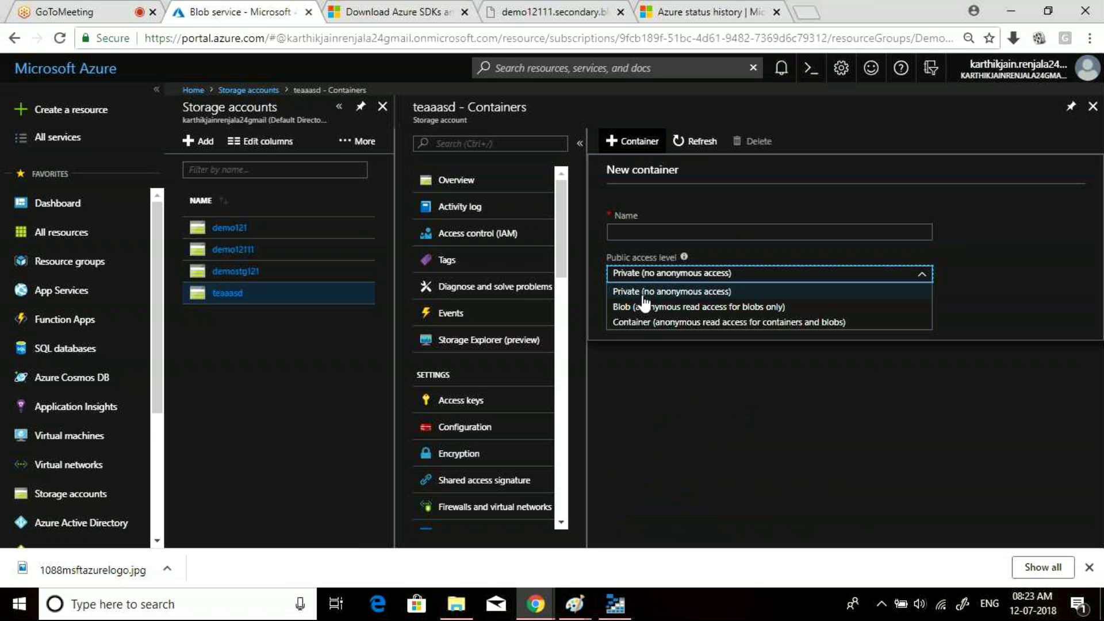
click(645, 305)
click(641, 274)
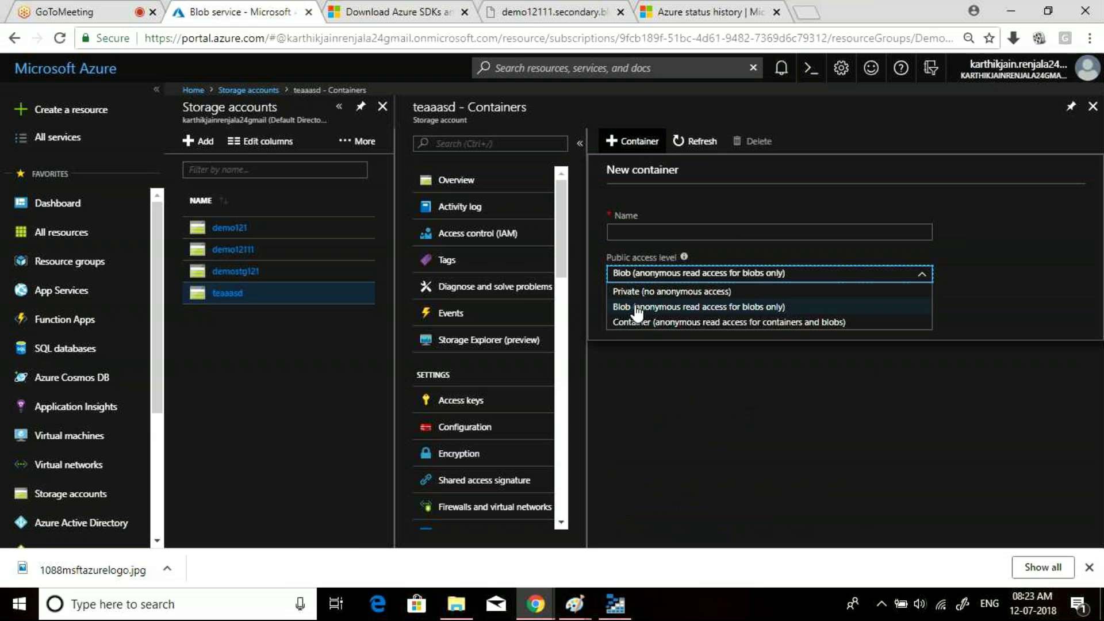
click(632, 321)
click(625, 231)
text(sdfsdfa)
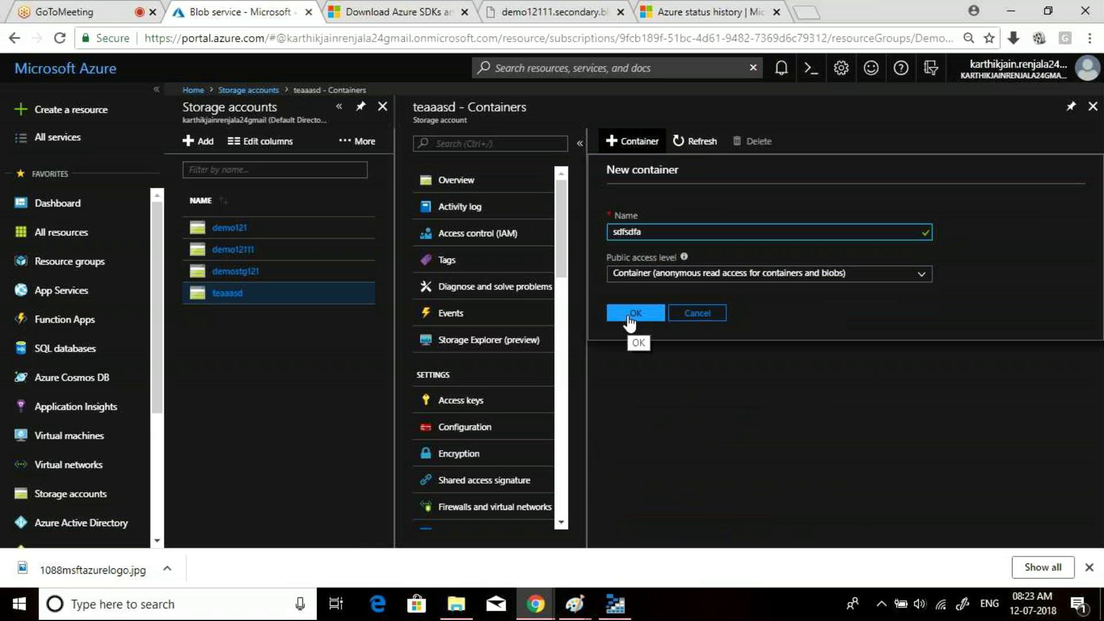
click(628, 316)
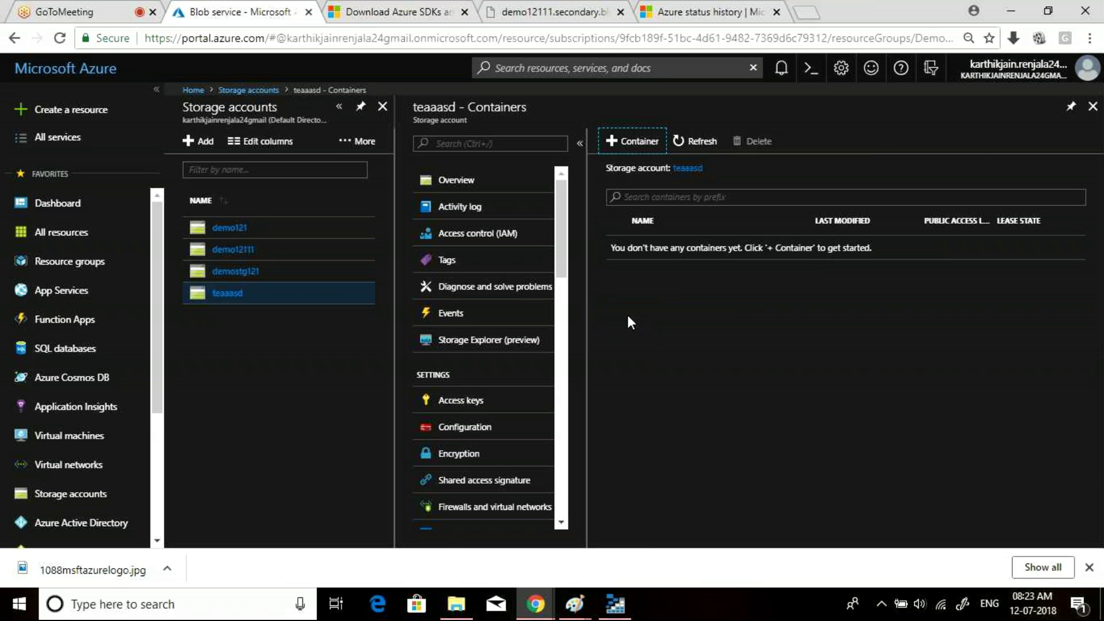
click(672, 249)
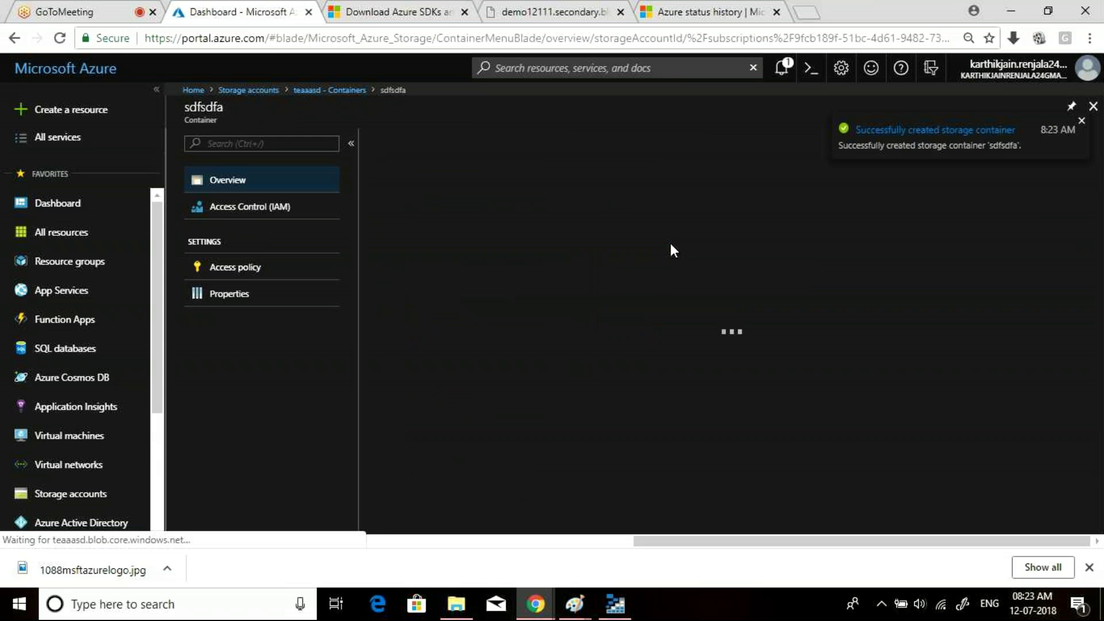
- Review the sdfsdfa container's properties and close the blade
click(249, 295)
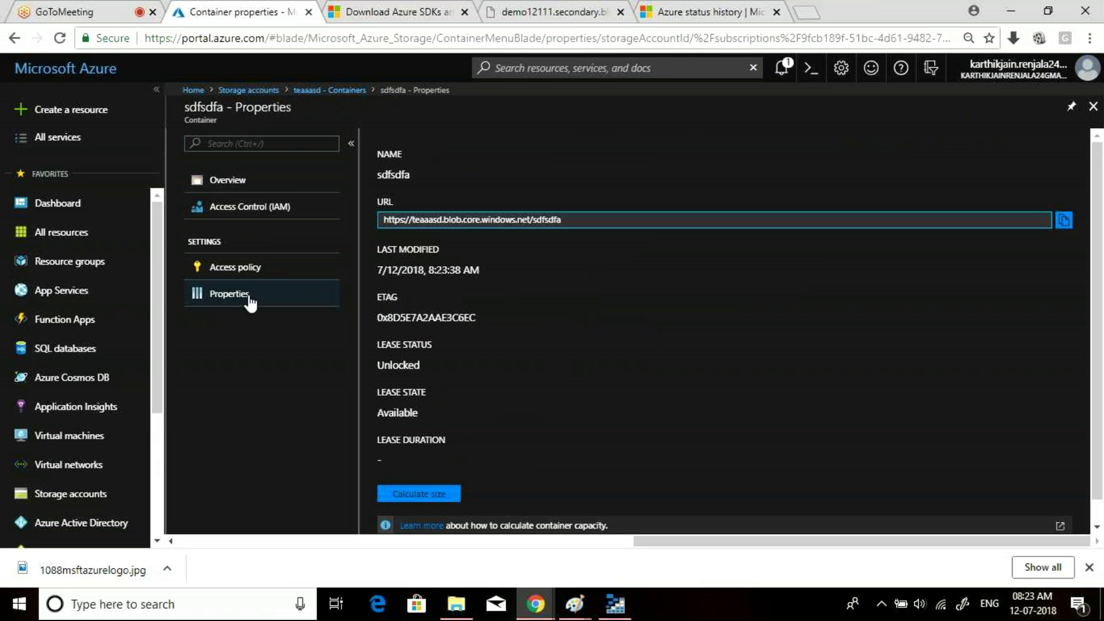
drag(1100, 197, 1101, 309)
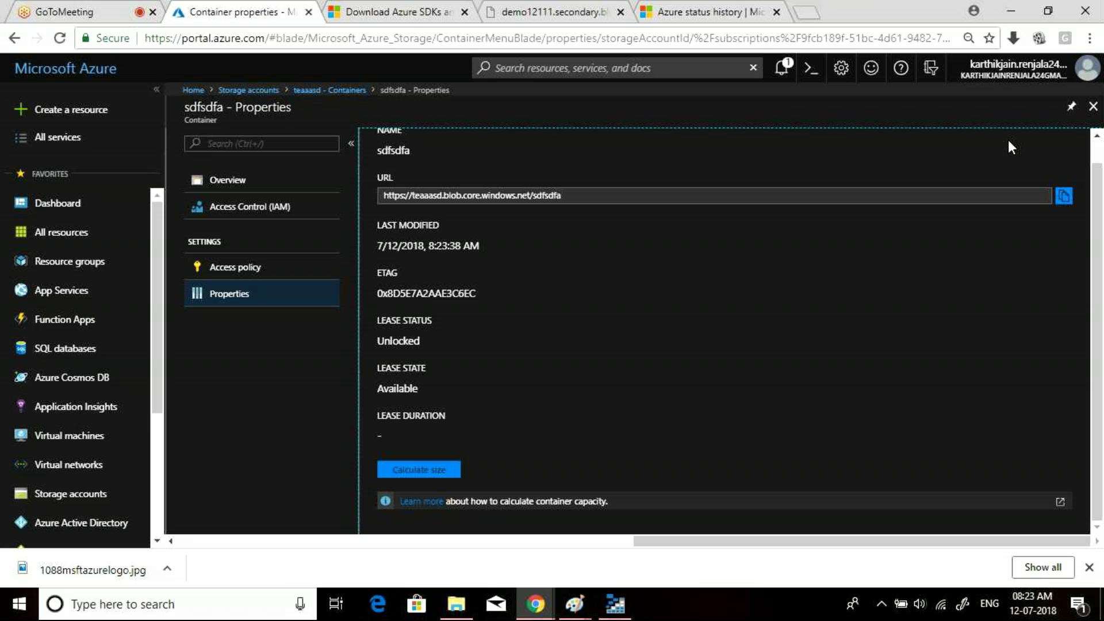
click(1093, 107)
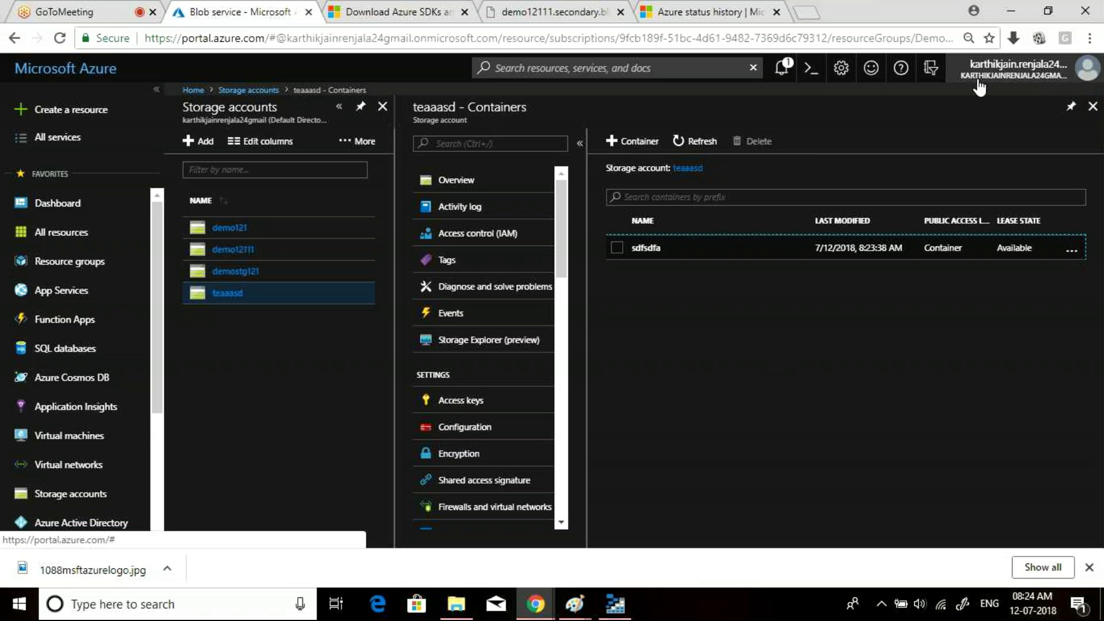
- Open and close Help, then switch to the GoToMeeting tab and close its chat
click(901, 69)
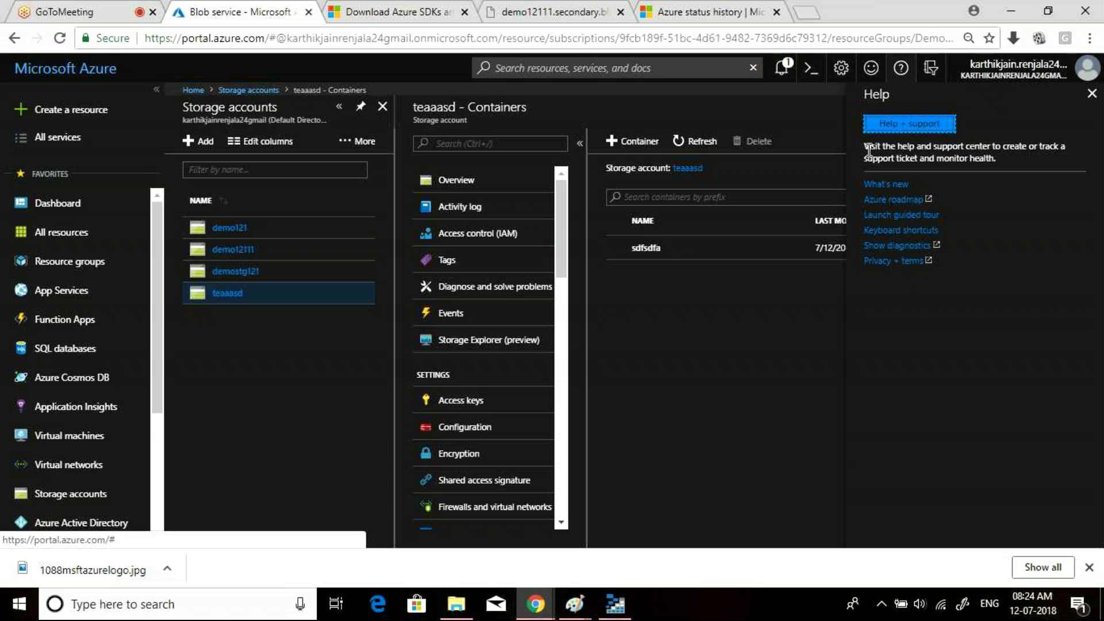
click(907, 129)
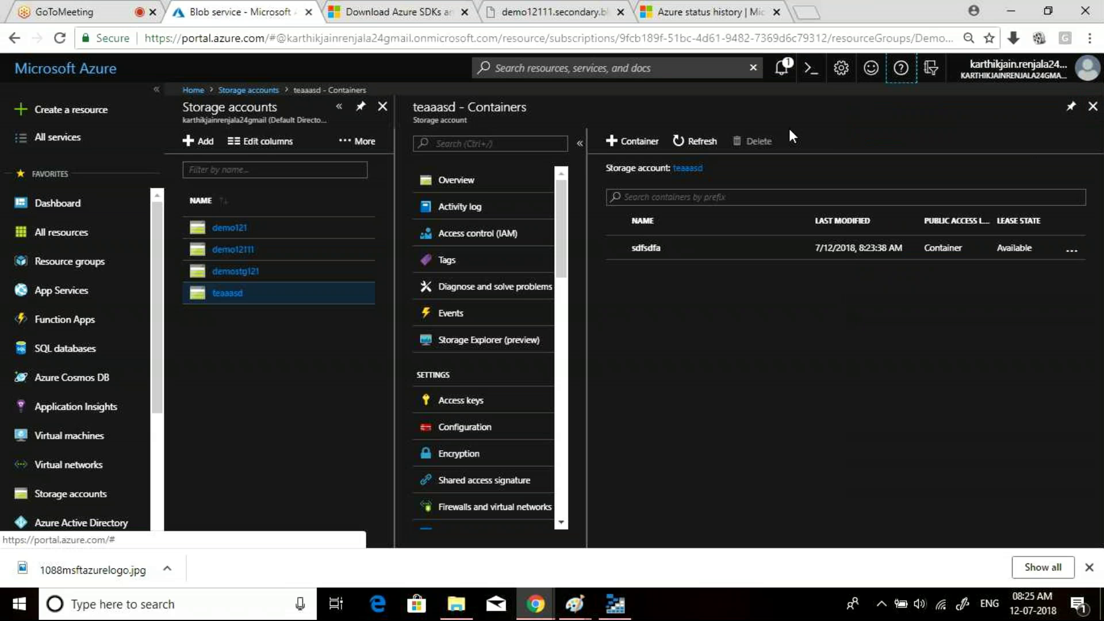
click(46, 5)
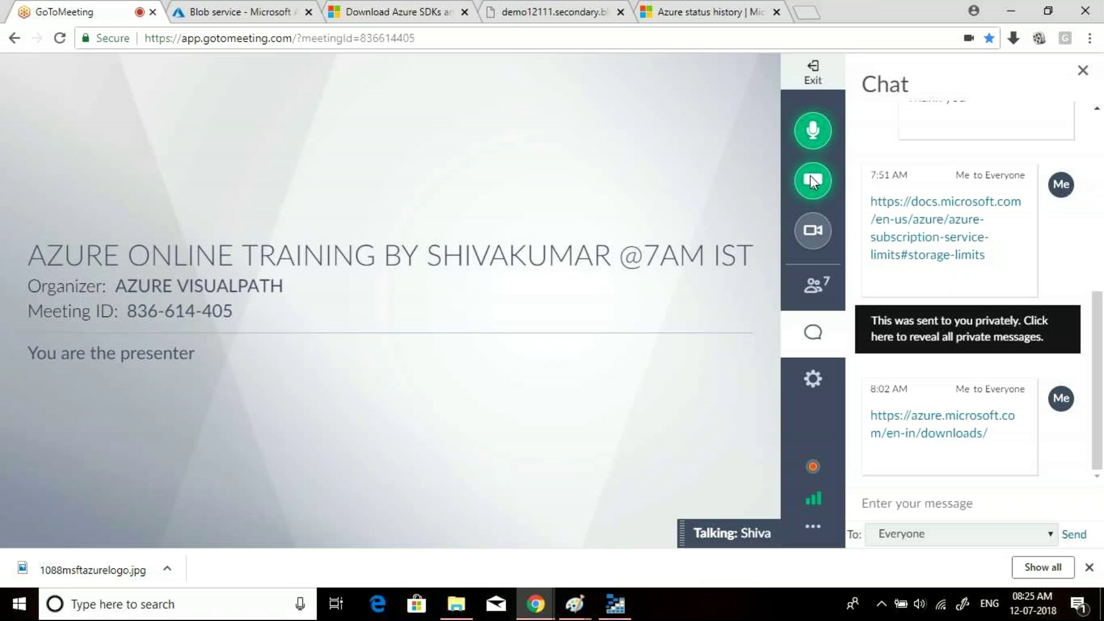
click(1093, 71)
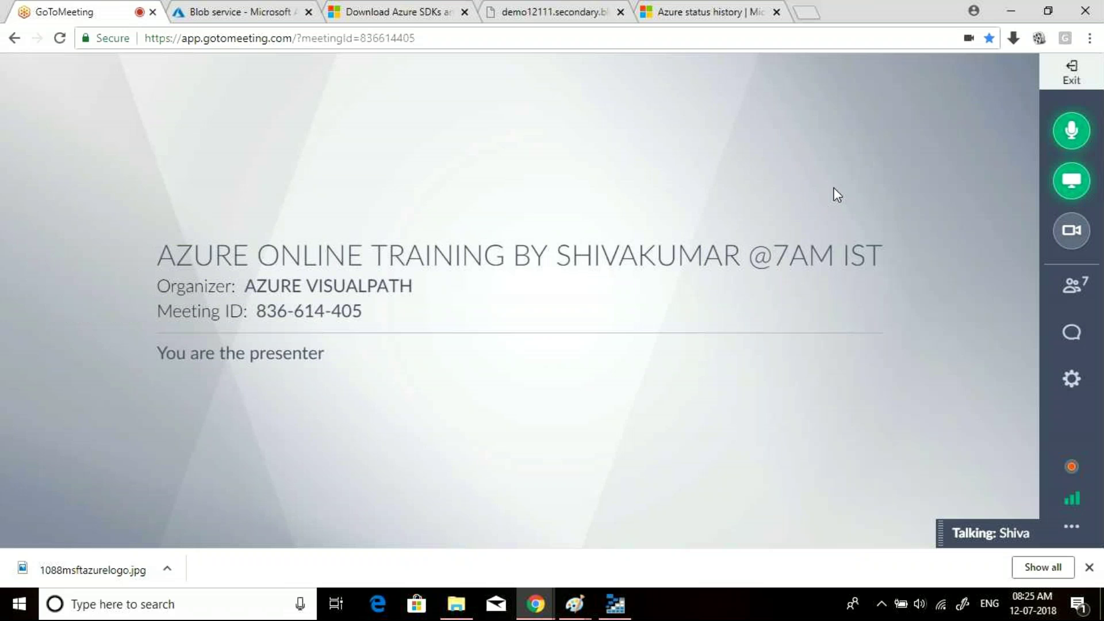